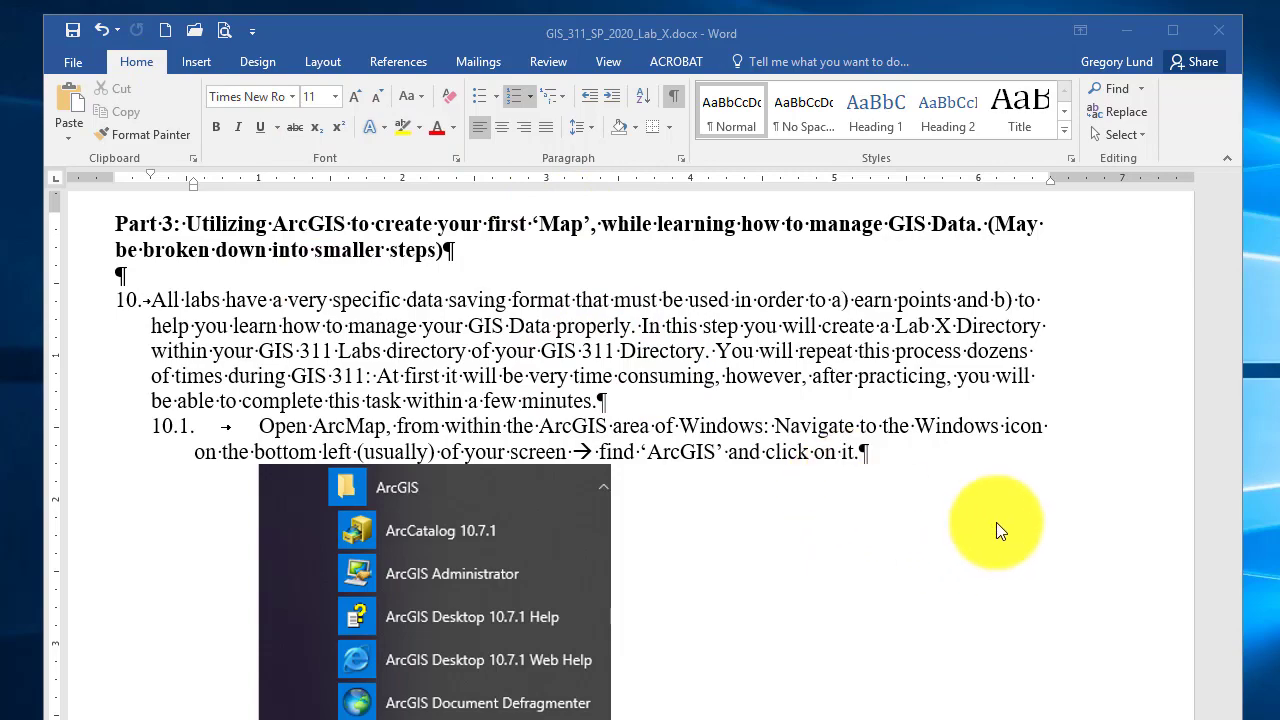
Review steps 9.2 to 9.4 of the lab document on window screenshots, the Snipping Tool and Written Responses #2 and #3.
scroll(942, 452, "up", 5)
scroll(941, 447, "up", 10)
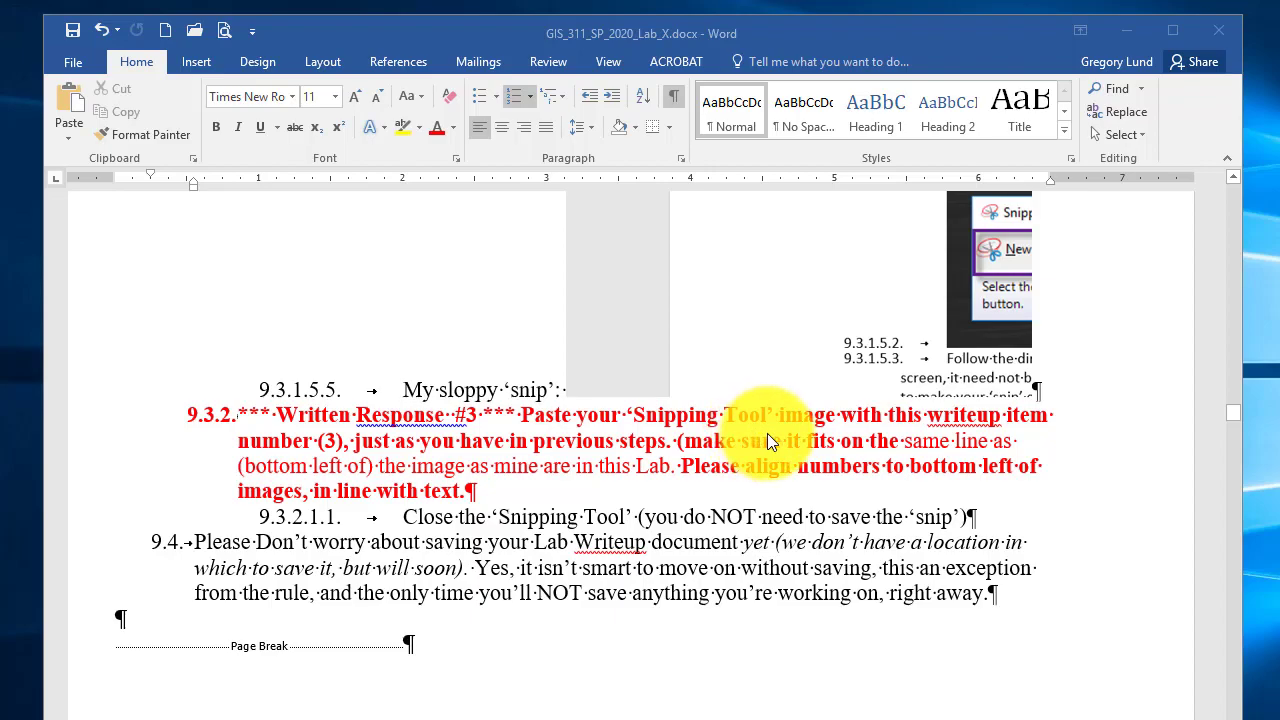
scroll(782, 438, "up", 5)
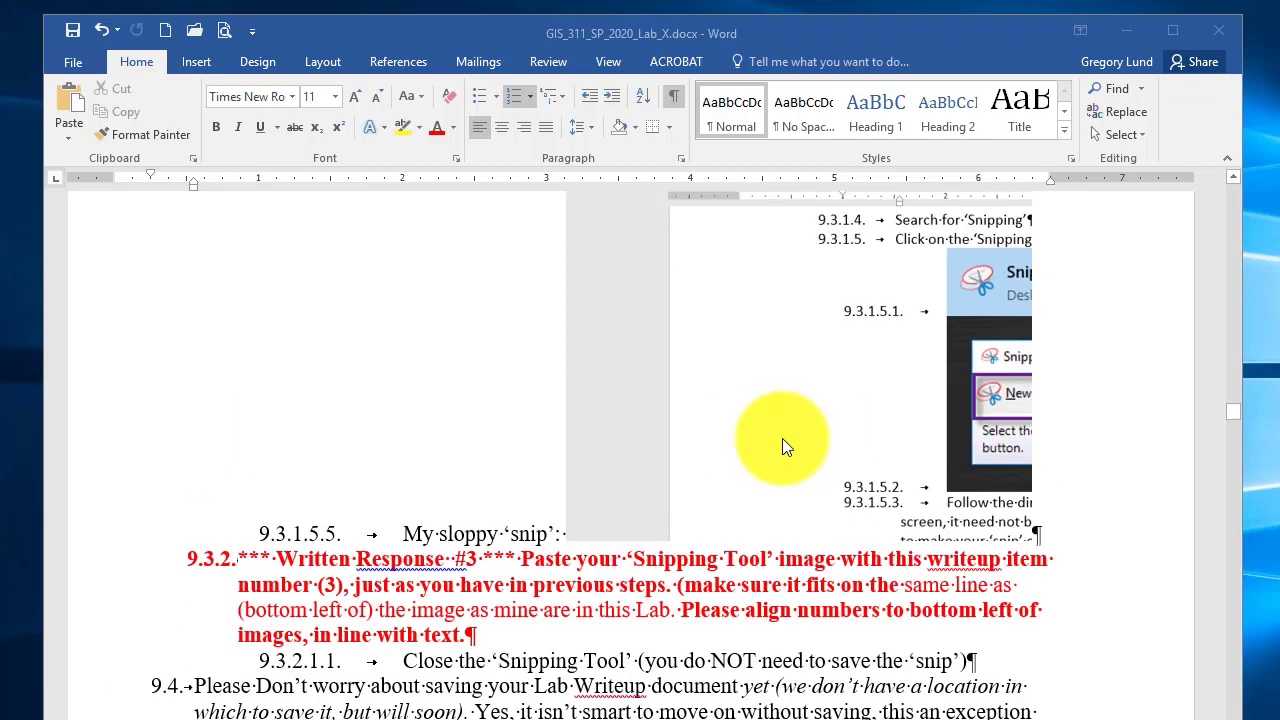
scroll(782, 438, "up", 15)
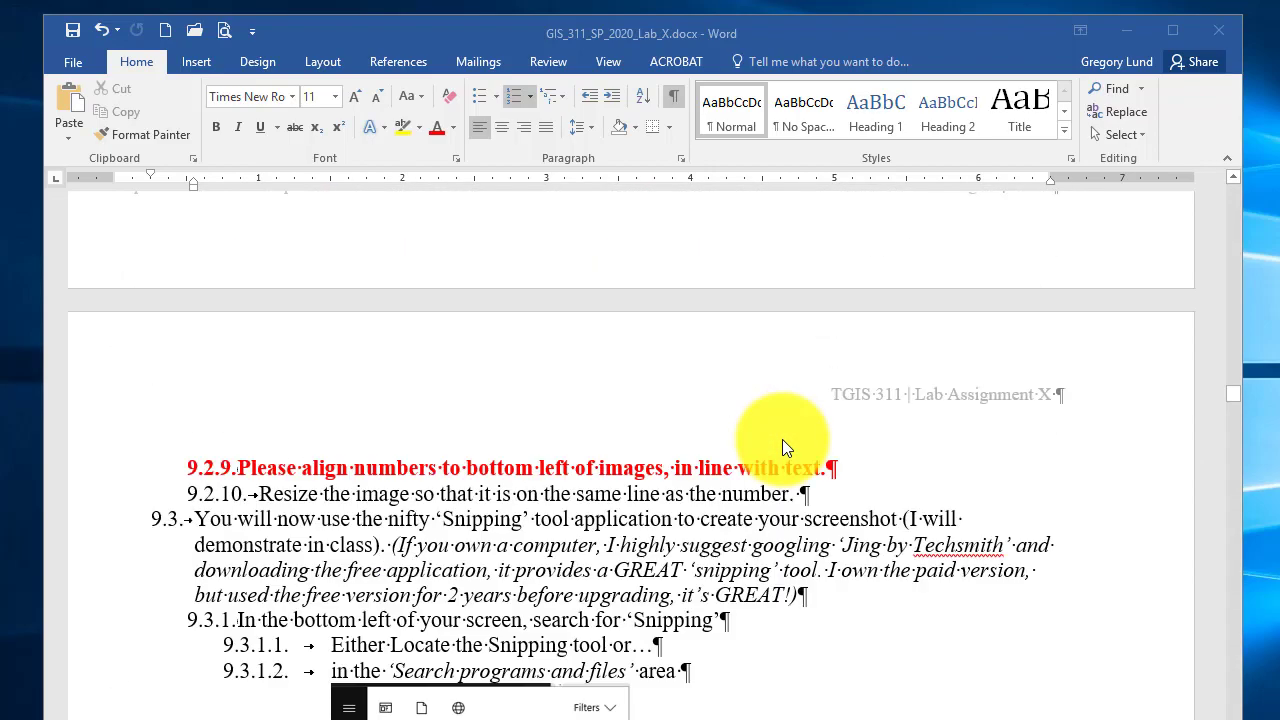
scroll(782, 439, "up", 10)
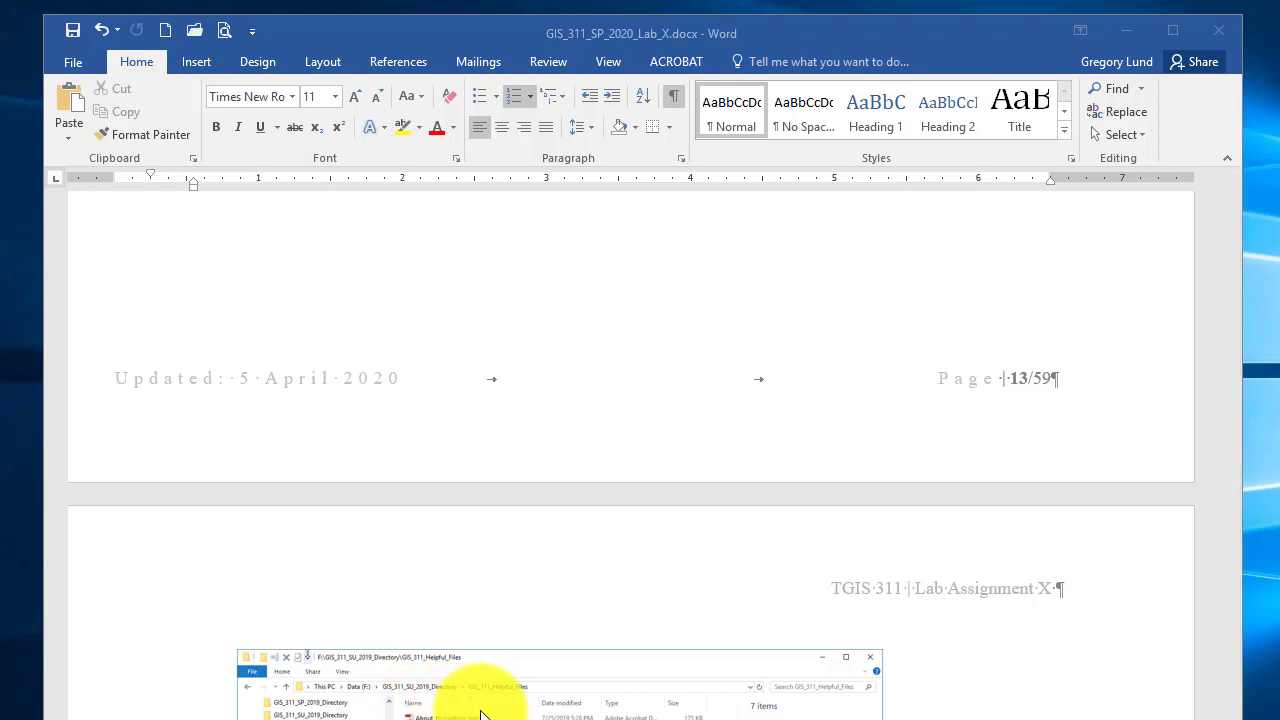
scroll(483, 714, "up", 3)
scroll(486, 712, "down", 6)
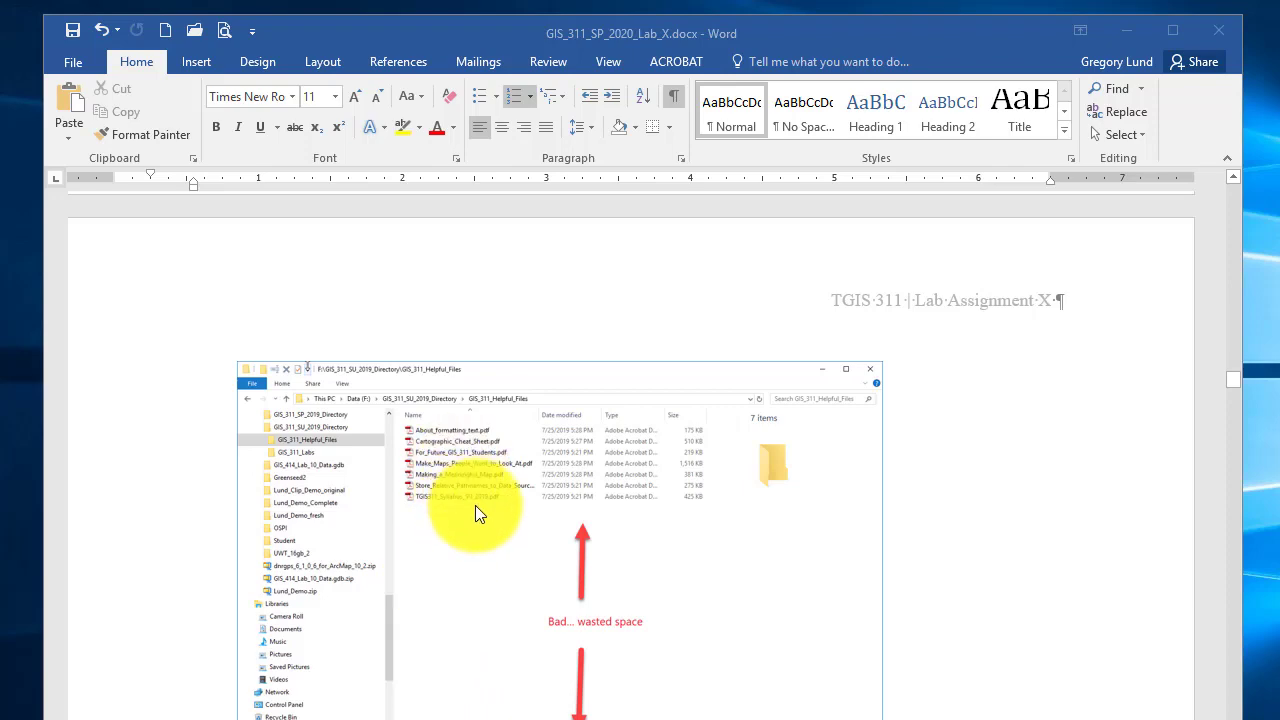
scroll(477, 506, "down", 5)
scroll(480, 507, "up", 5)
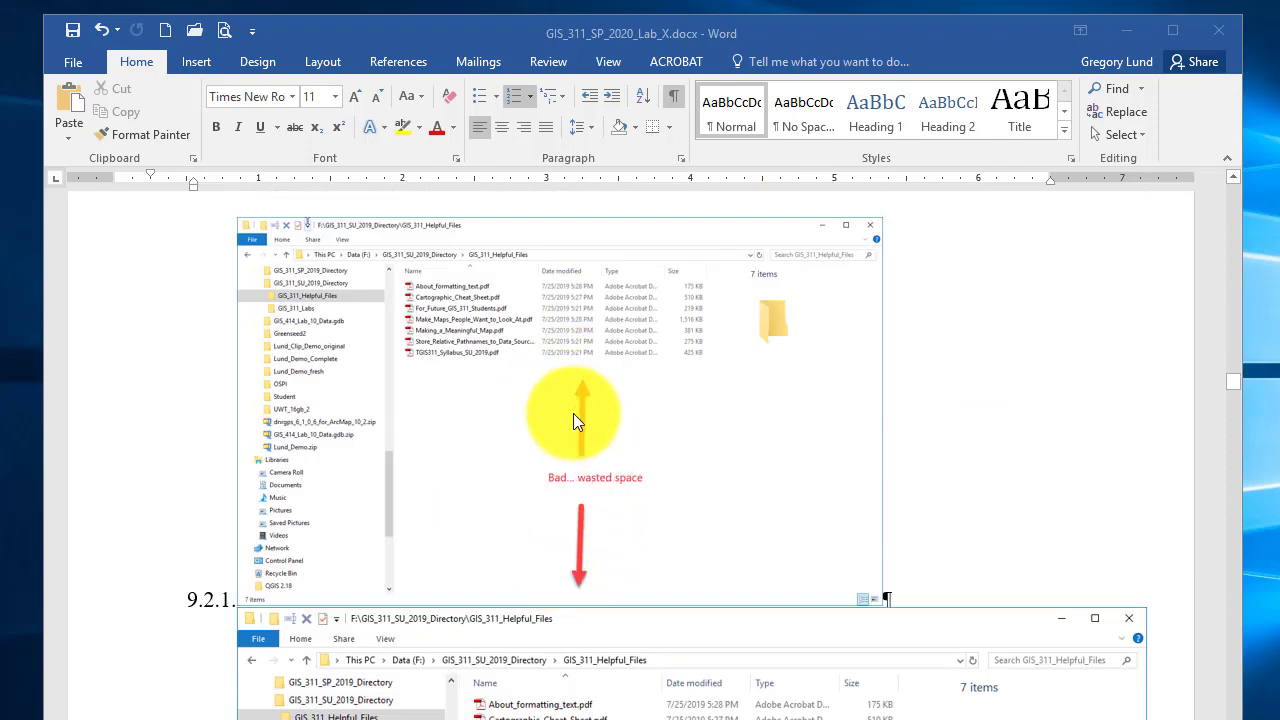
scroll(624, 550, "down", 2)
scroll(624, 550, "down", 2)
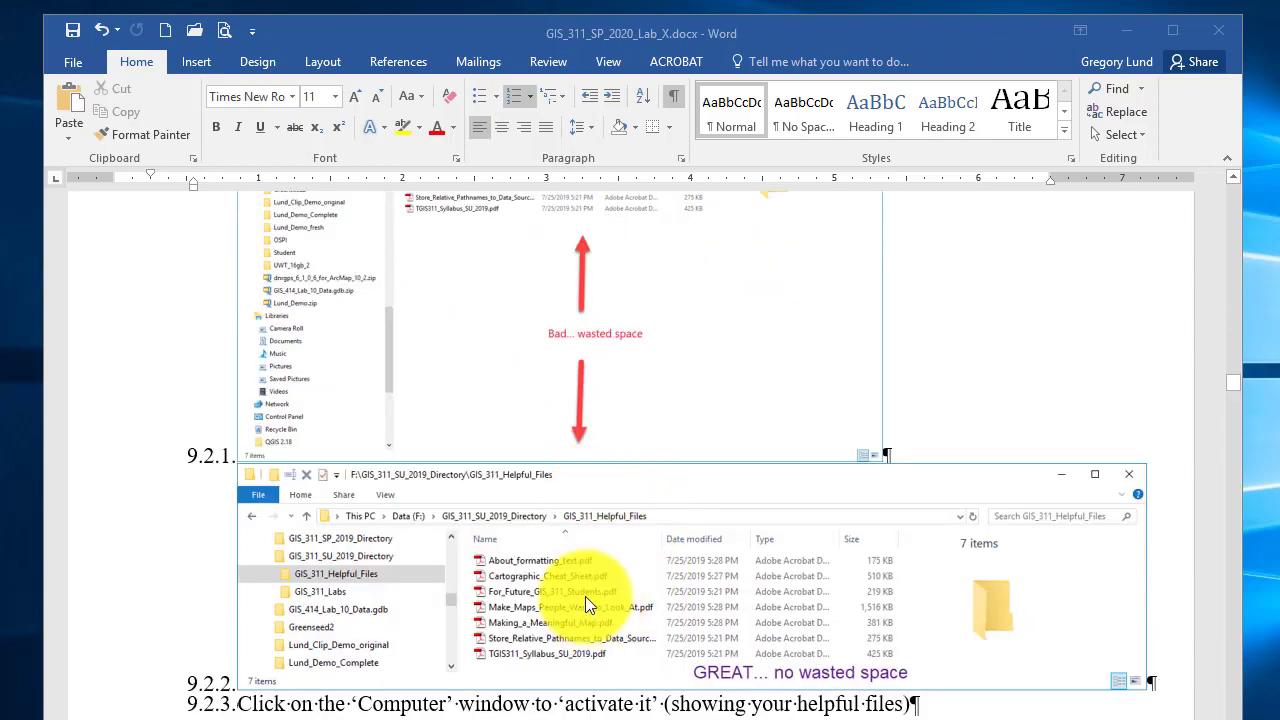
scroll(587, 610, "down", 20)
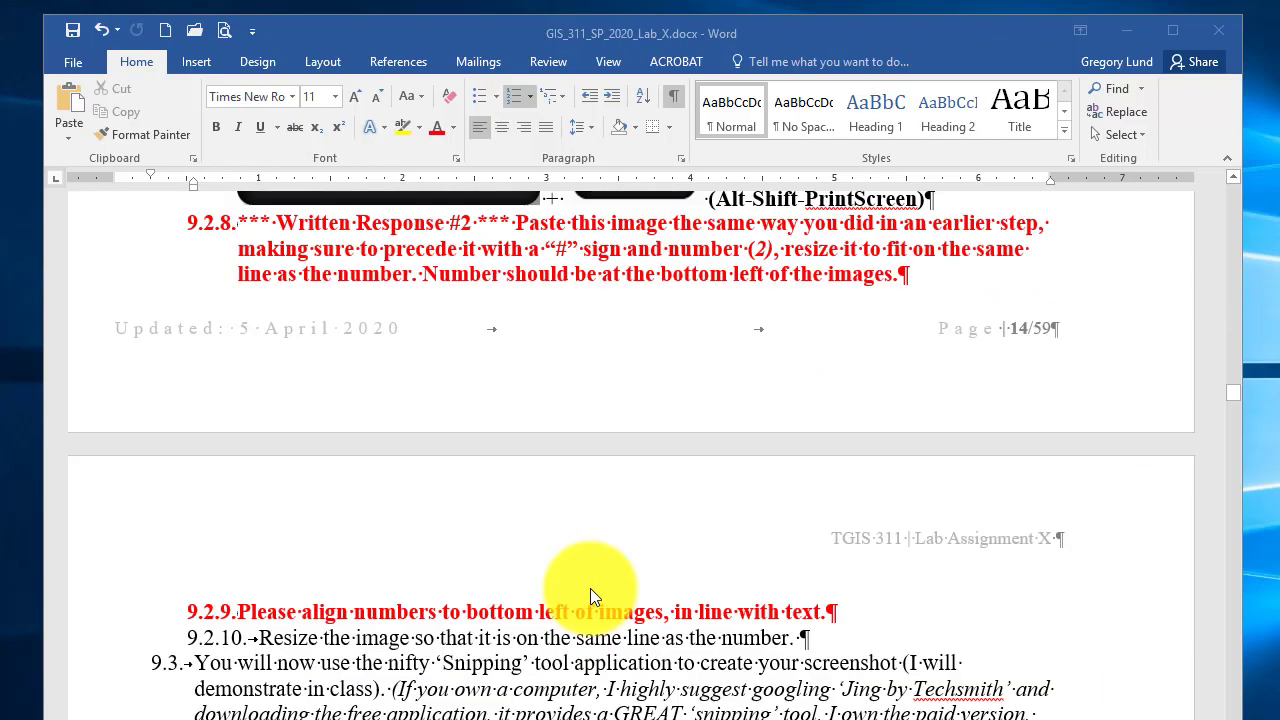
scroll(590, 568, "down", 20)
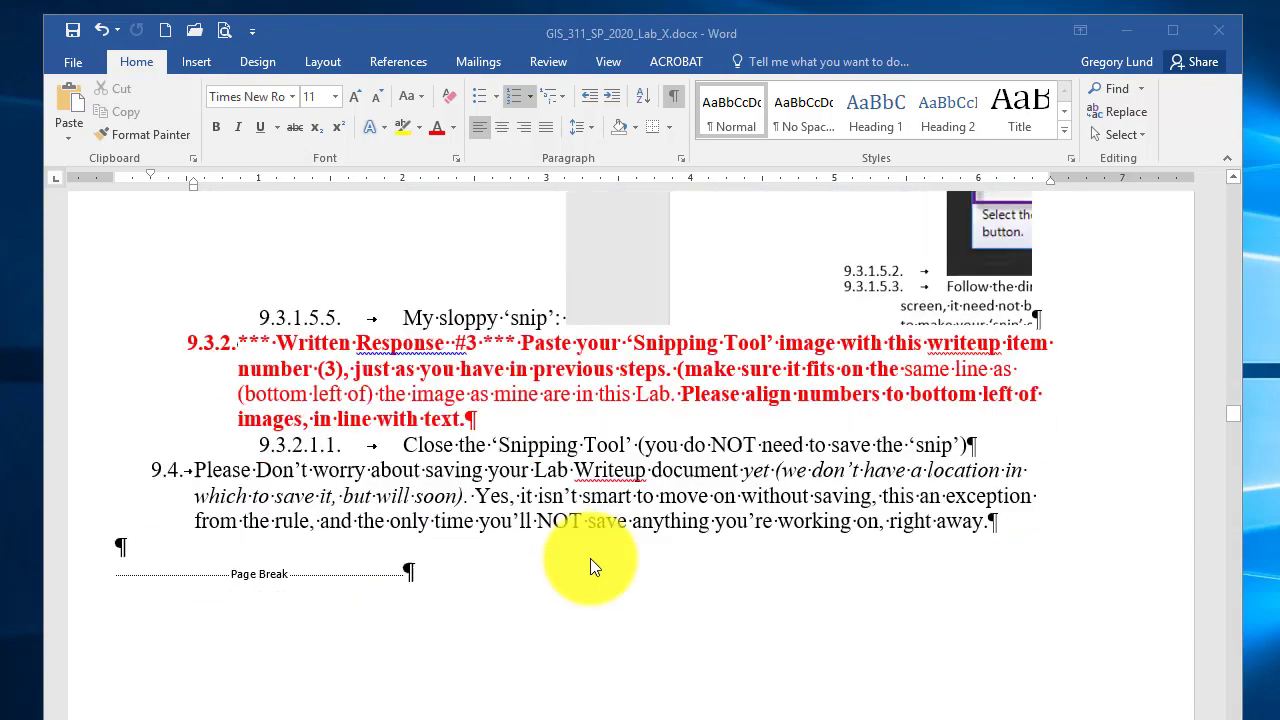
Examine Part 3, steps 10 to 10.3, for the instructions and screenshot on opening ArcMap 10.7.1.
scroll(591, 557, "down", 6)
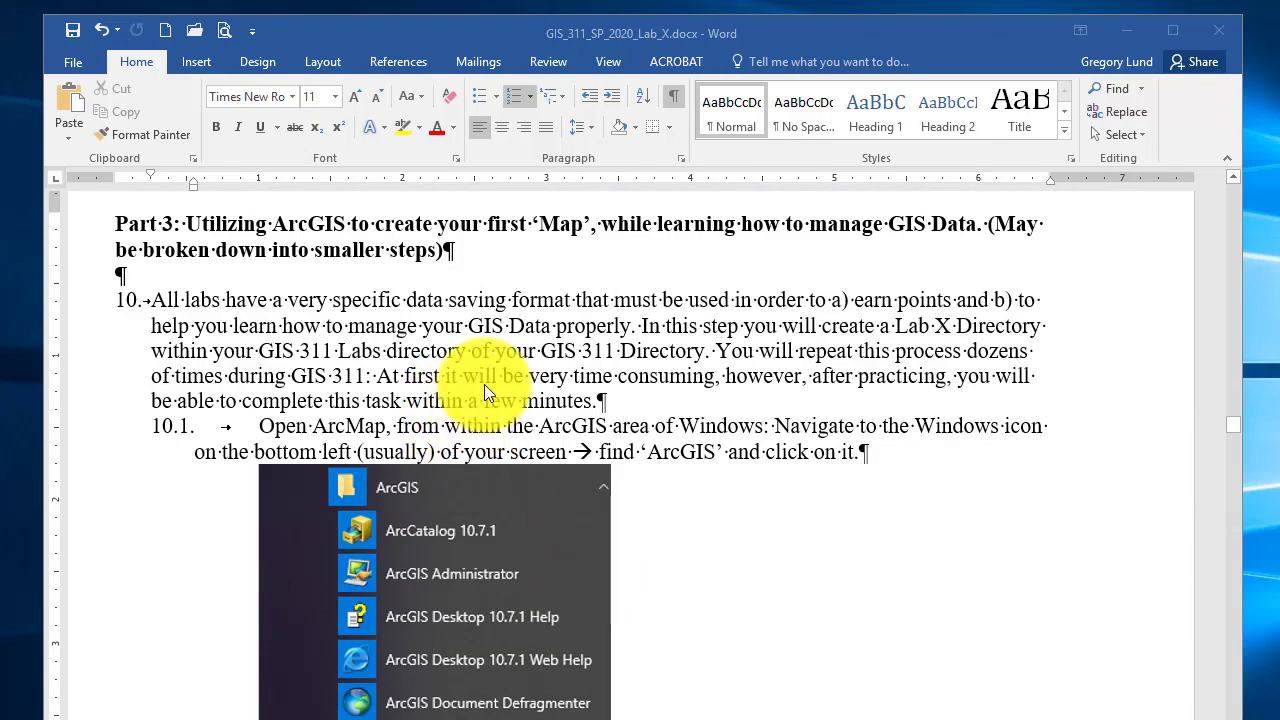
scroll(510, 468, "down", 9)
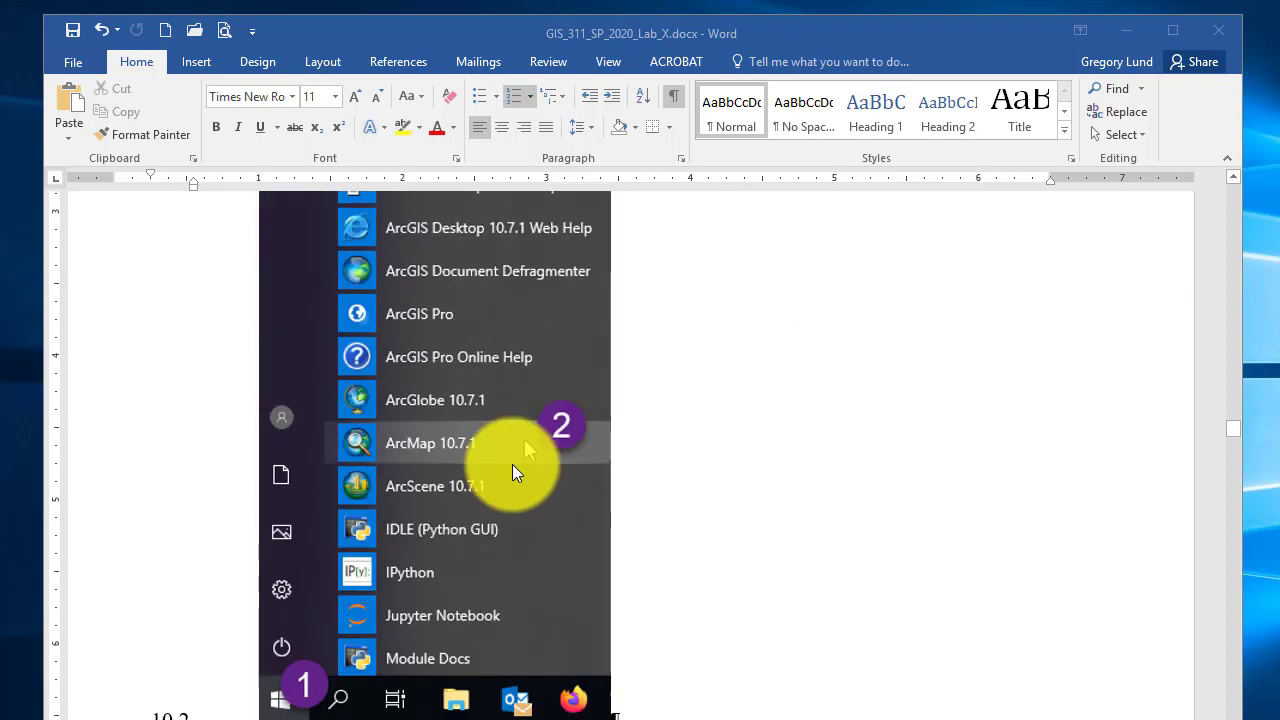
scroll(380, 615, "down", 2)
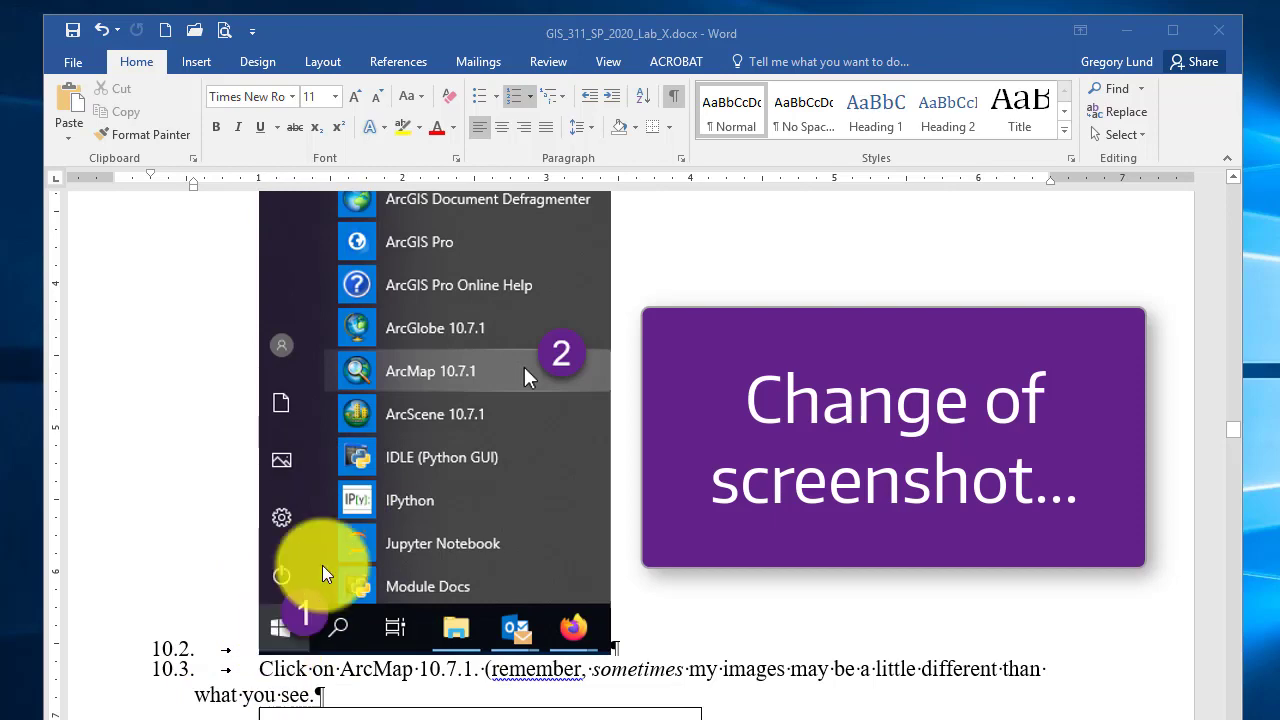
scroll(385, 505, "up", 2)
scroll(385, 505, "up", 6)
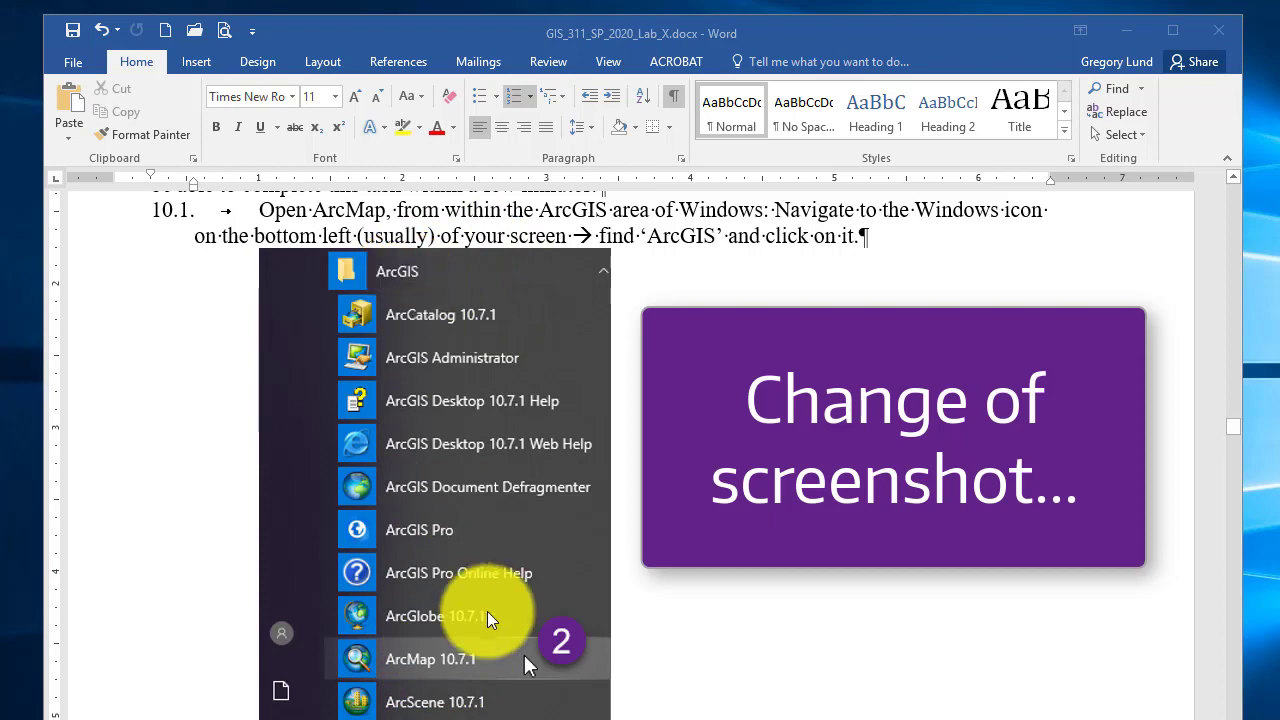
scroll(447, 653, "down", 10)
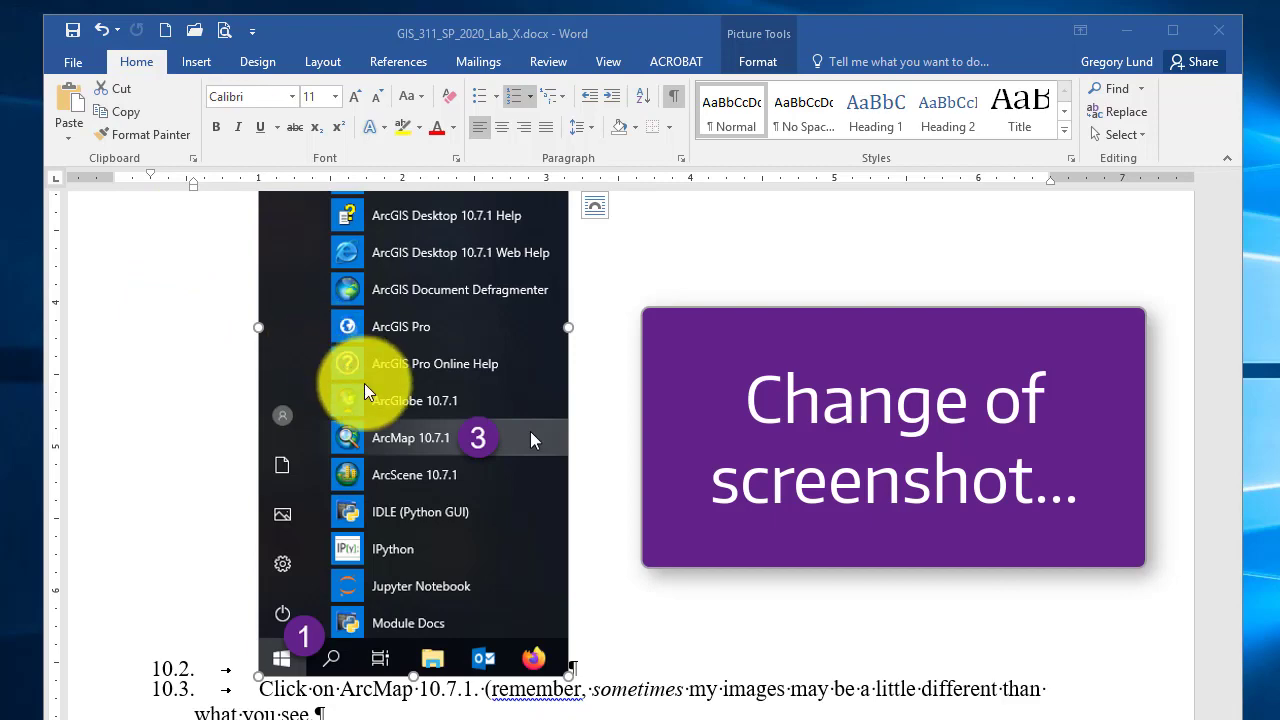
scroll(530, 440, "up", 12)
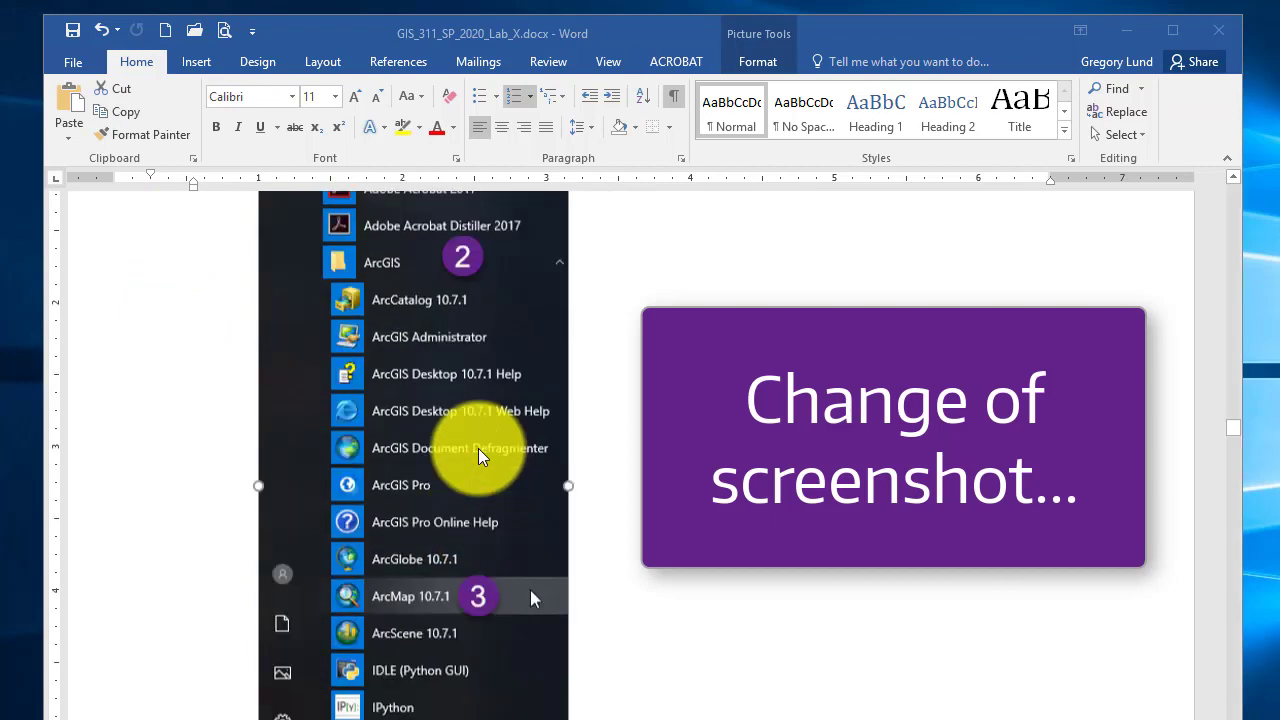
scroll(410, 527, "down", 10)
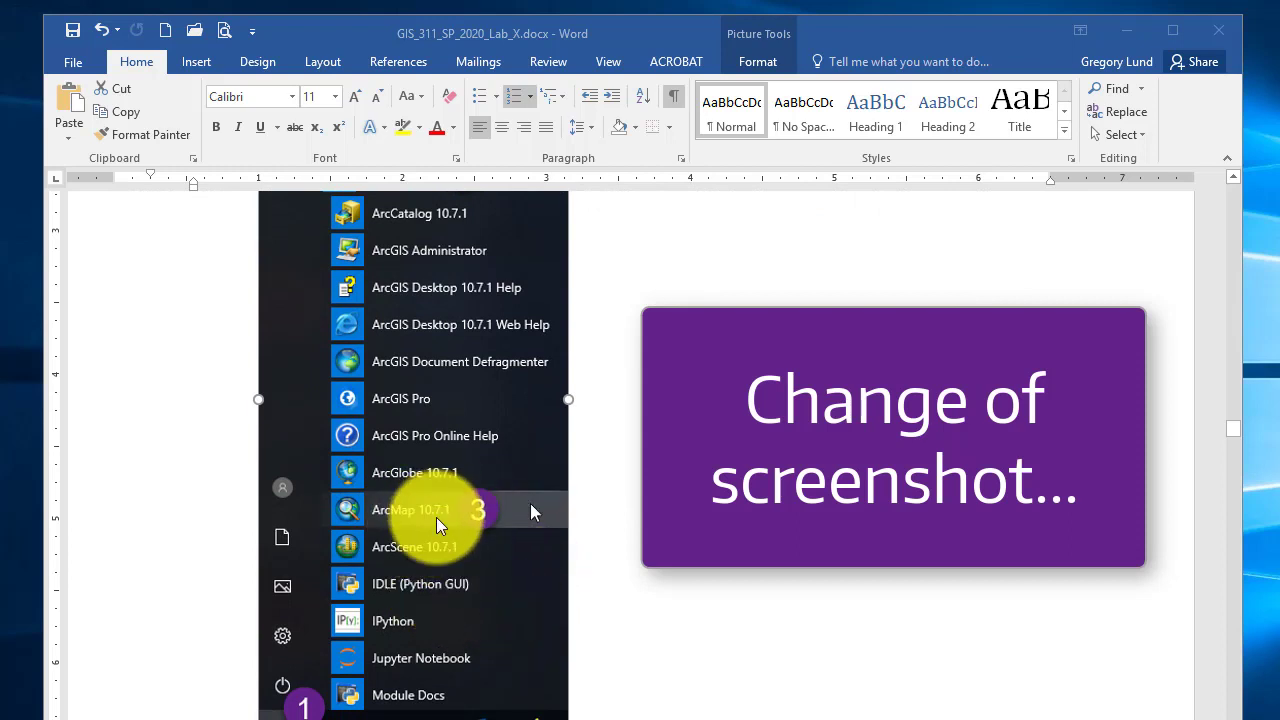
scroll(432, 518, "down", 4)
scroll(440, 527, "down", 4)
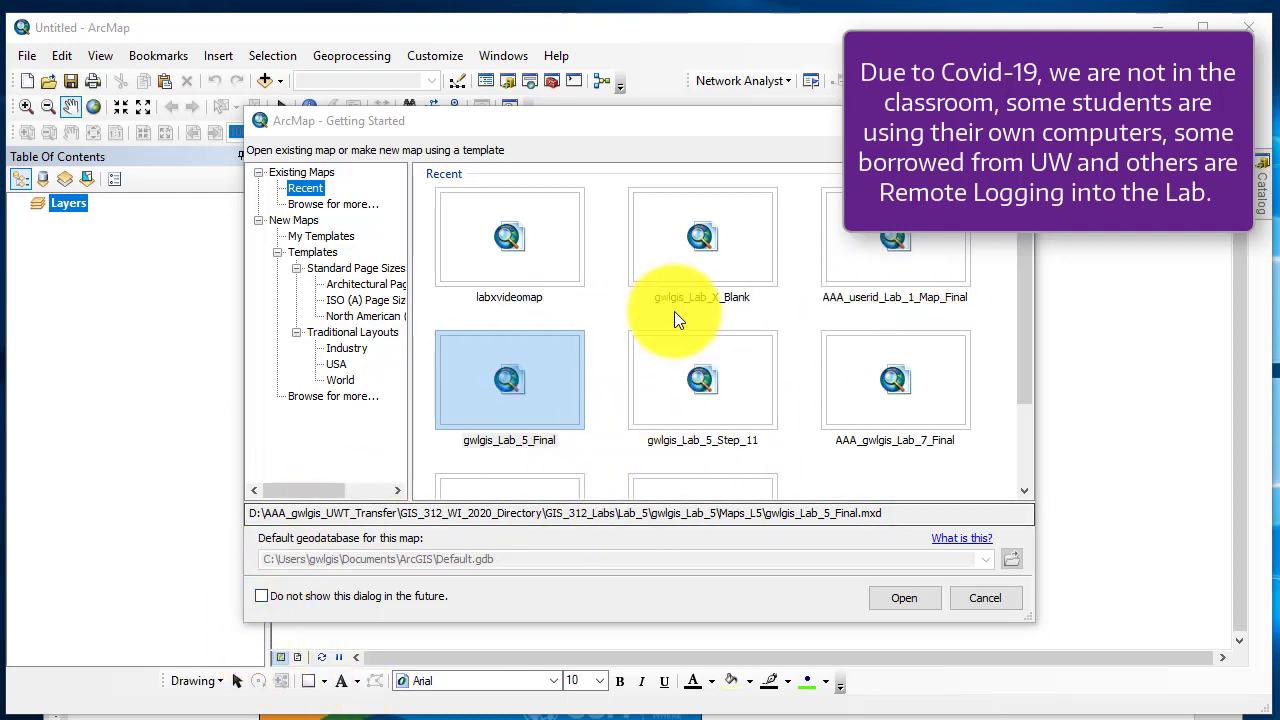
Stop the Getting Started dialog from showing in the future and dismiss it without opening a map.
left_click(260, 596)
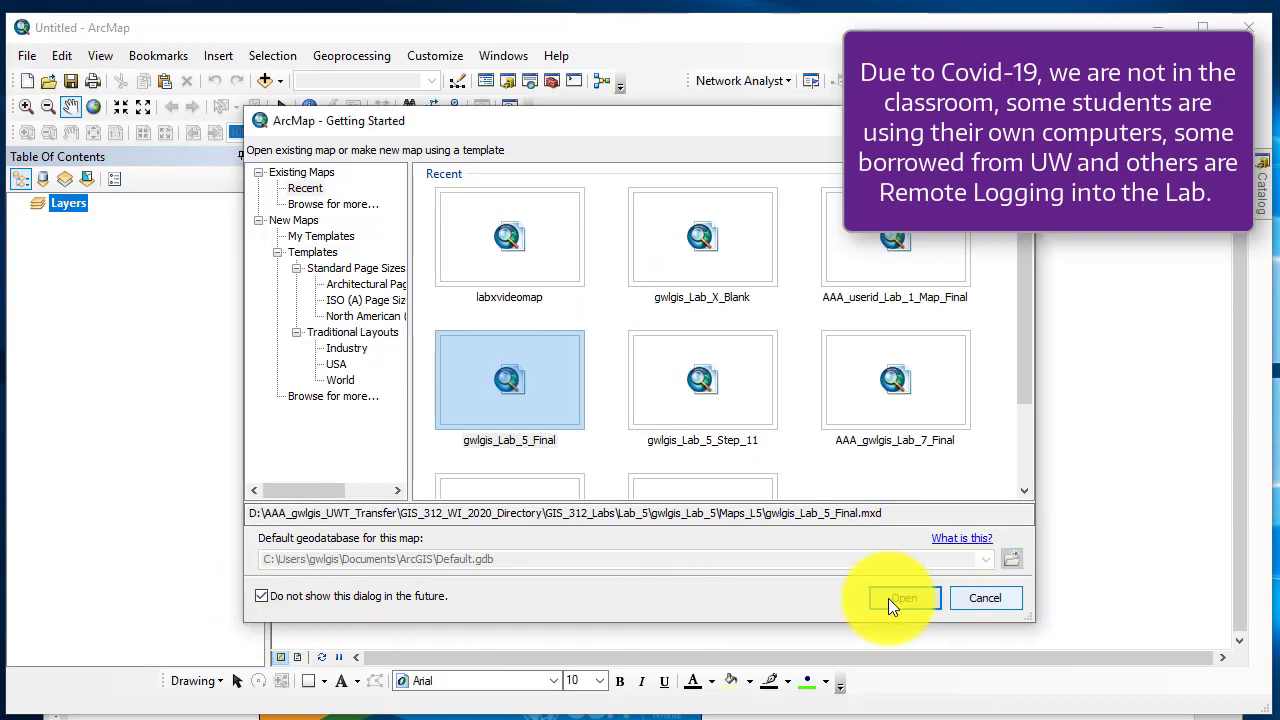
left_click(977, 600)
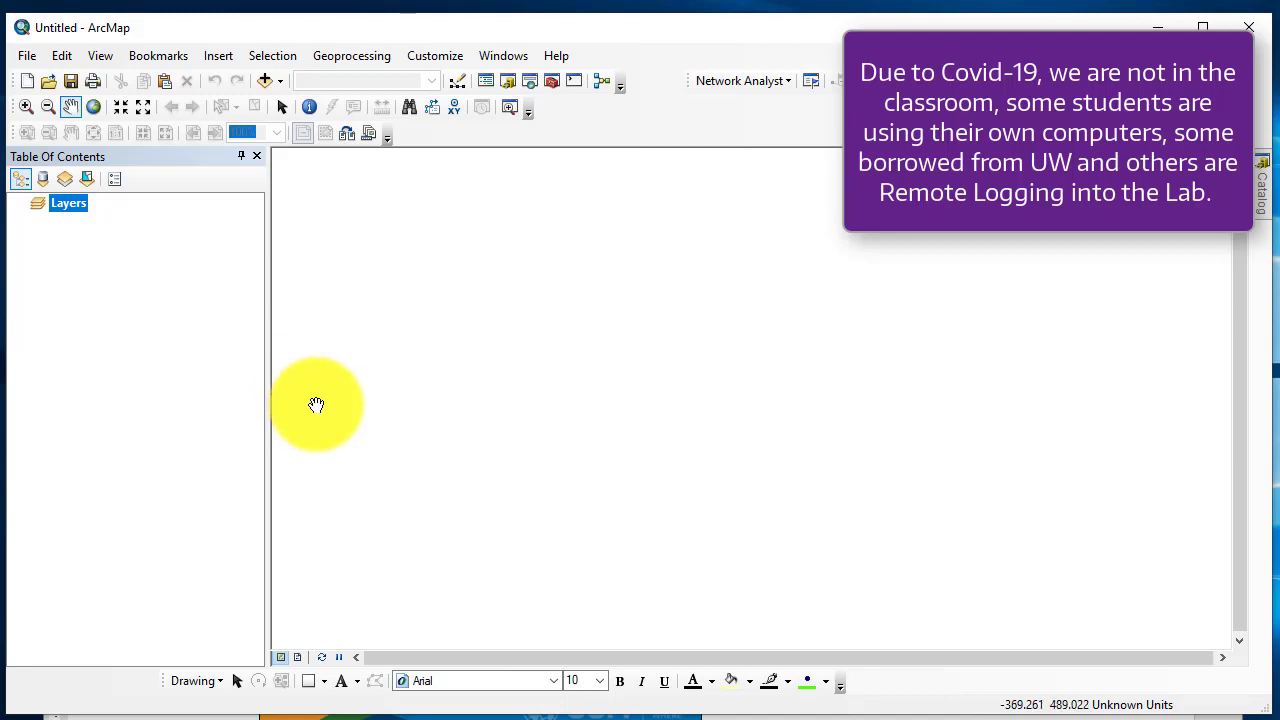
Switch to BIG-IP Edge Client to check the campus network connection, and minimize it to return to ArcMap.
key("alt+Tab")
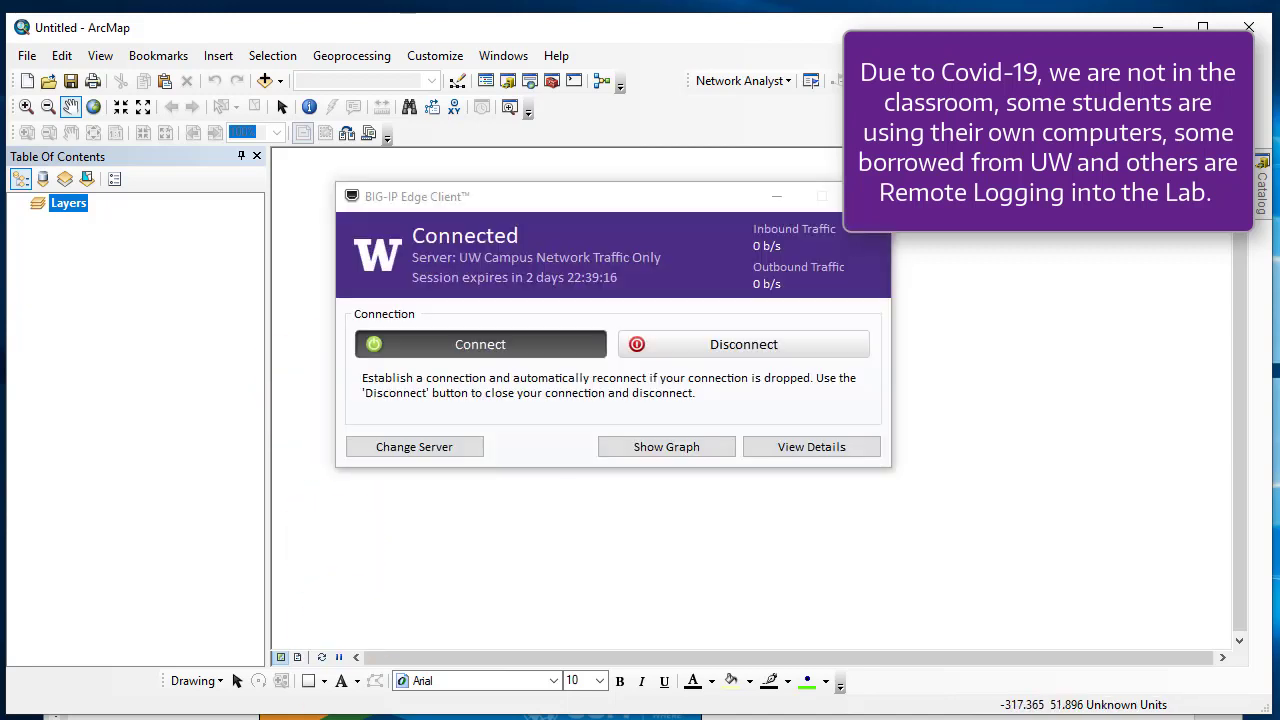
left_click_drag(649, 198, 656, 221)
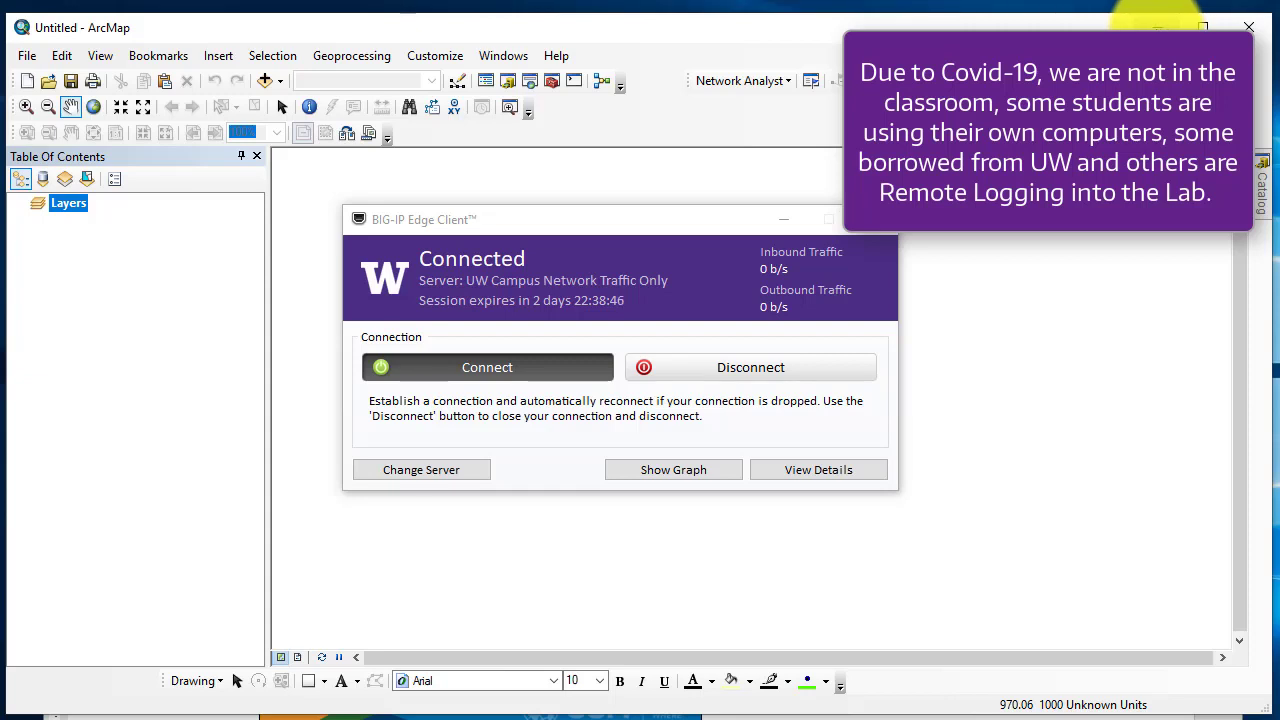
left_click(790, 221)
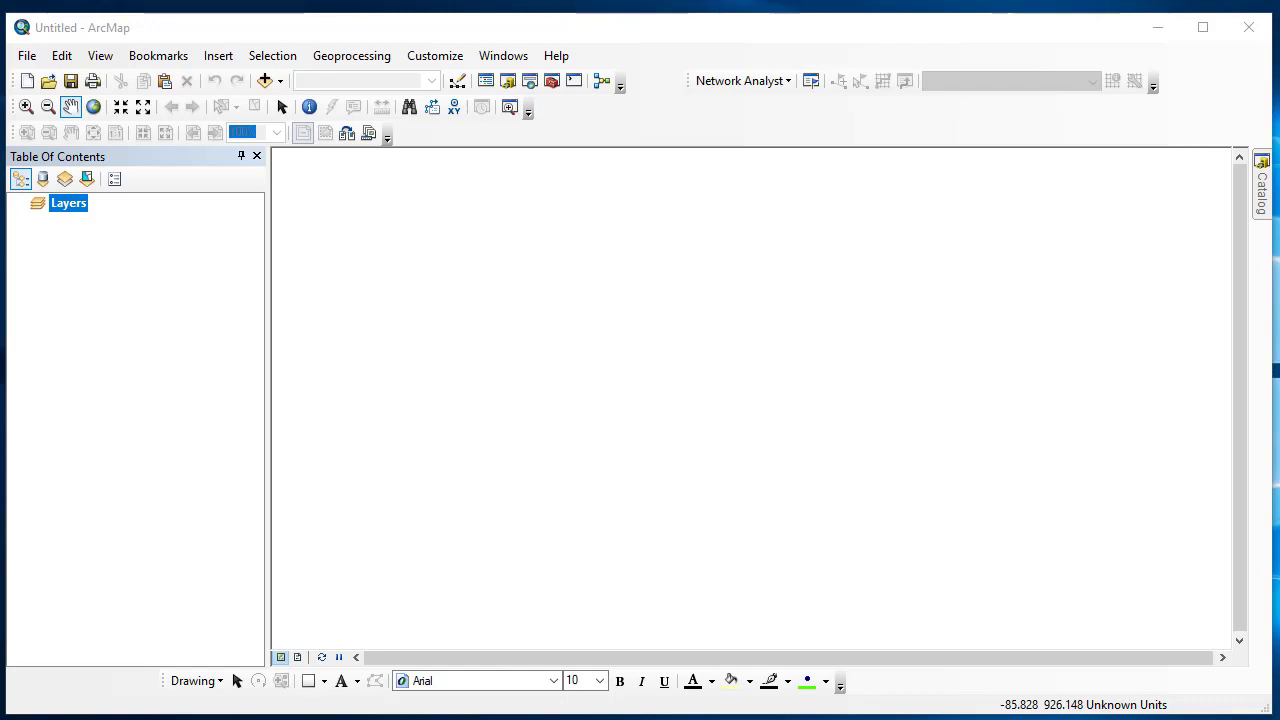
left_click_drag(656, 34, 655, 28)
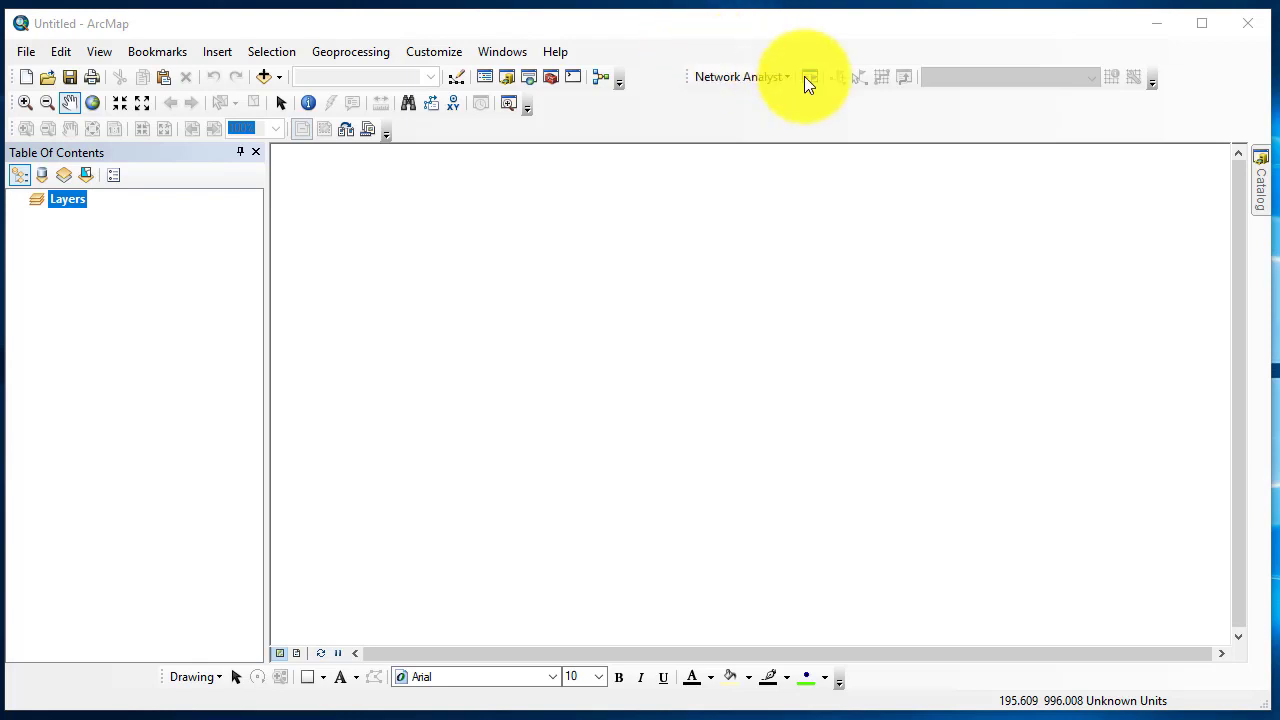
Display the Effects toolbar and dock it beneath the Network Analyst toolbar.
left_click(426, 51)
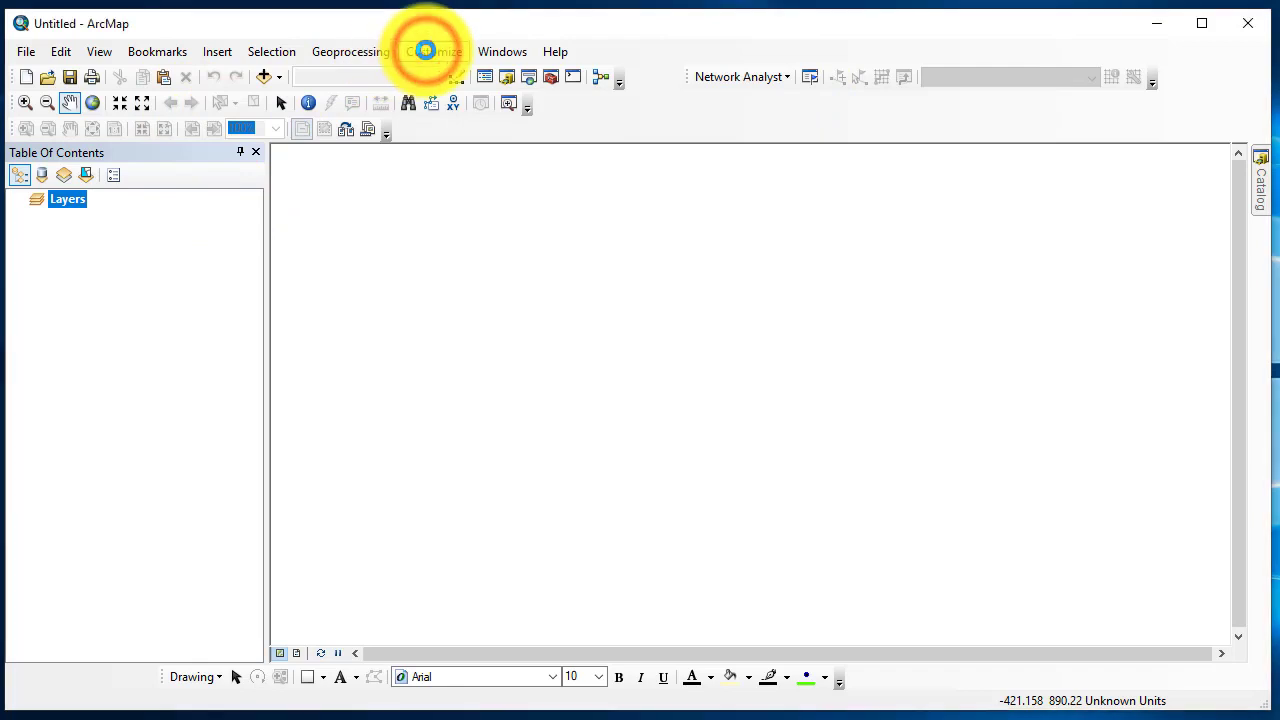
mouse_move(443, 73)
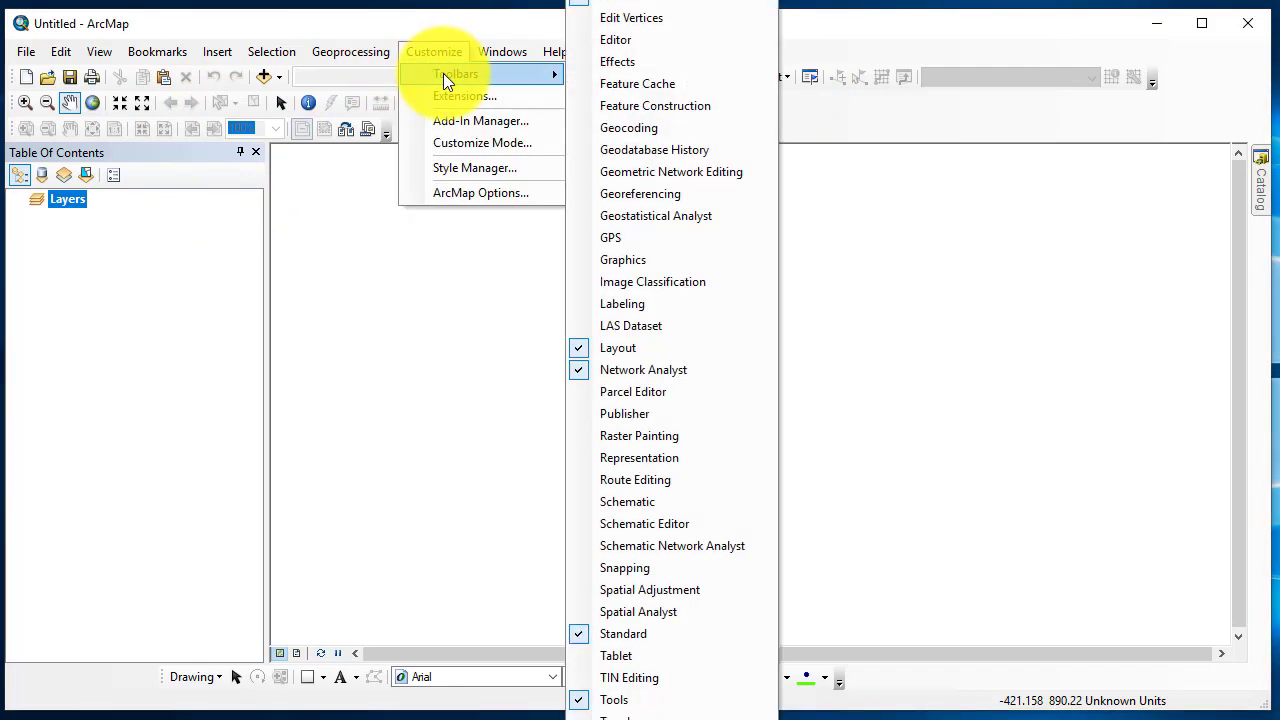
left_click(435, 48)
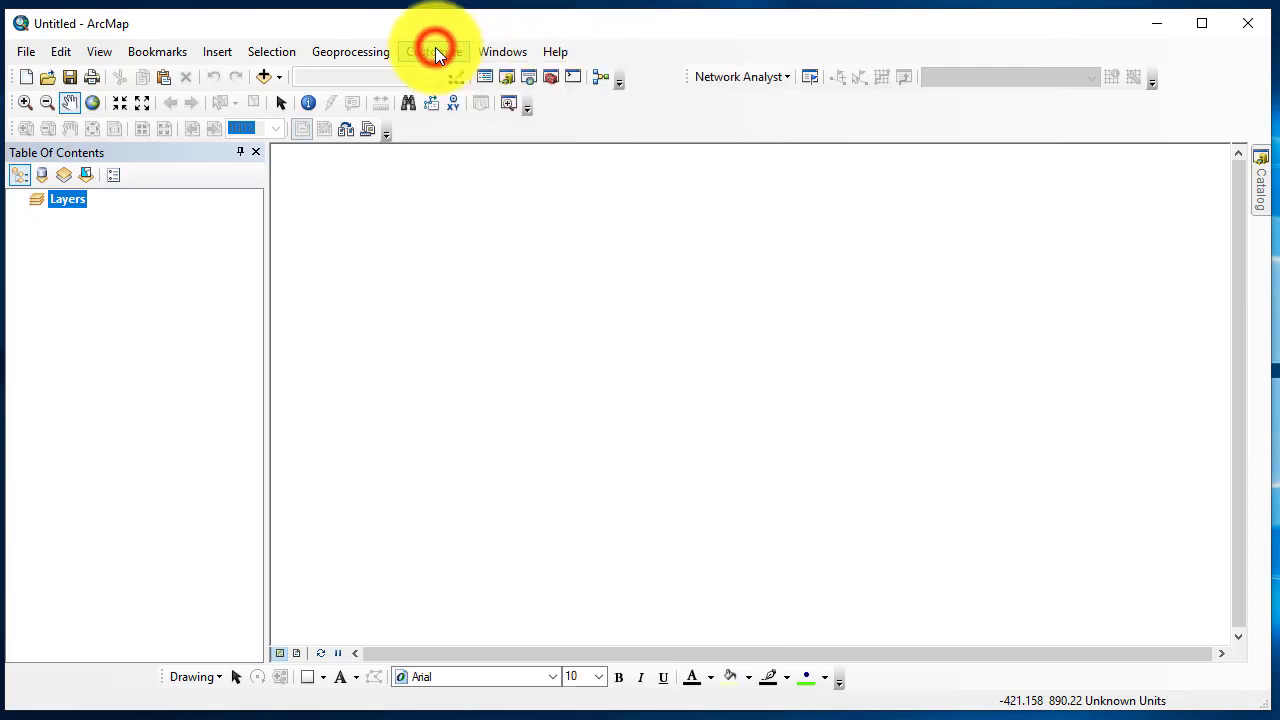
left_click(435, 51)
mouse_move(448, 67)
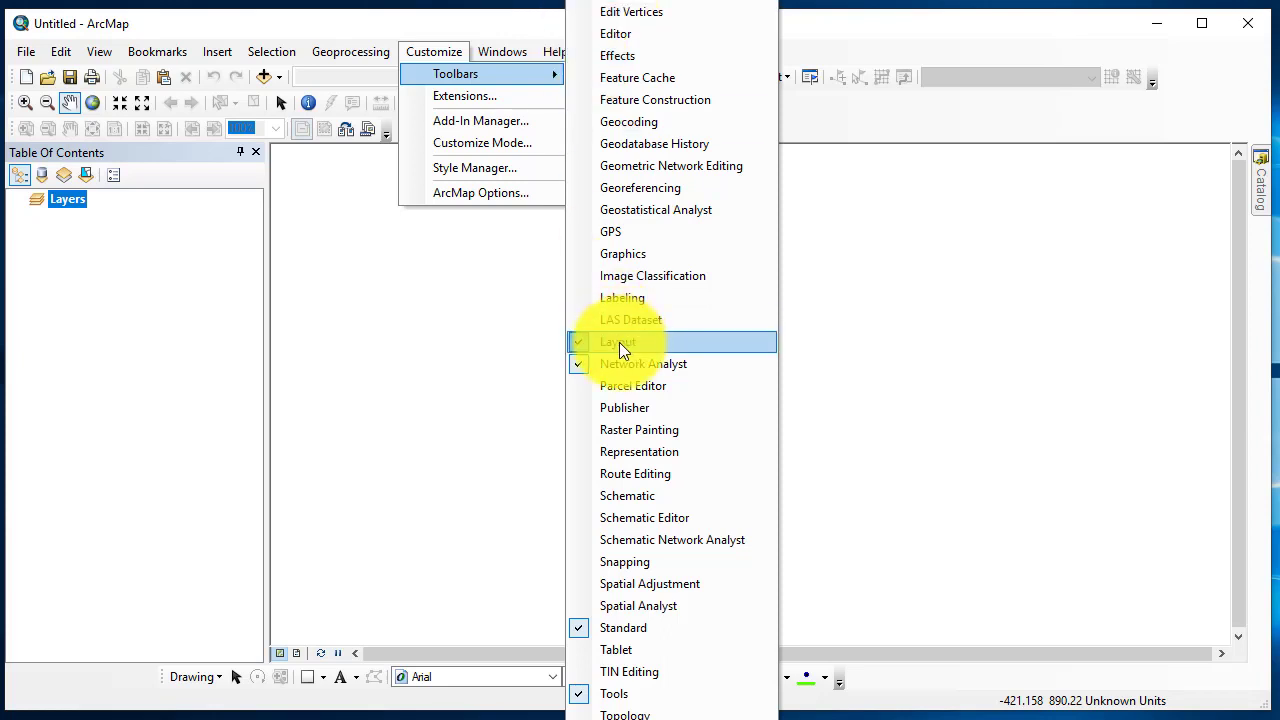
left_click(633, 57)
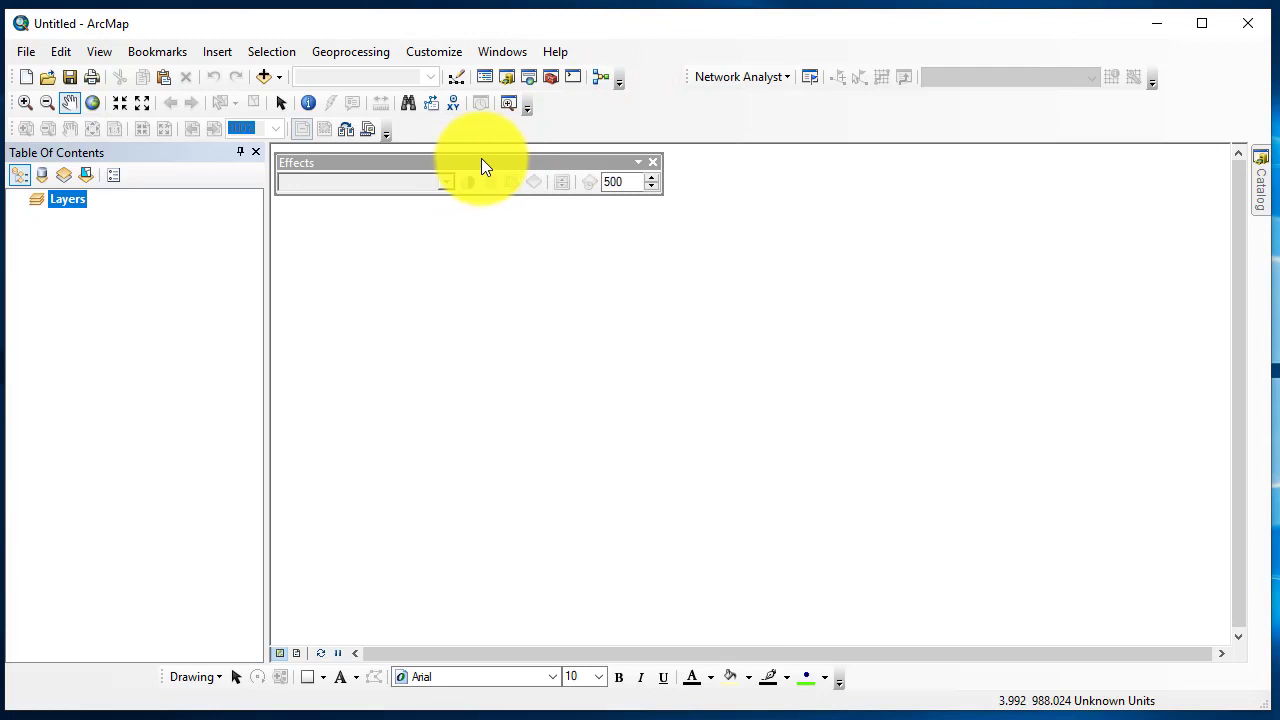
left_click_drag(481, 158, 624, 237)
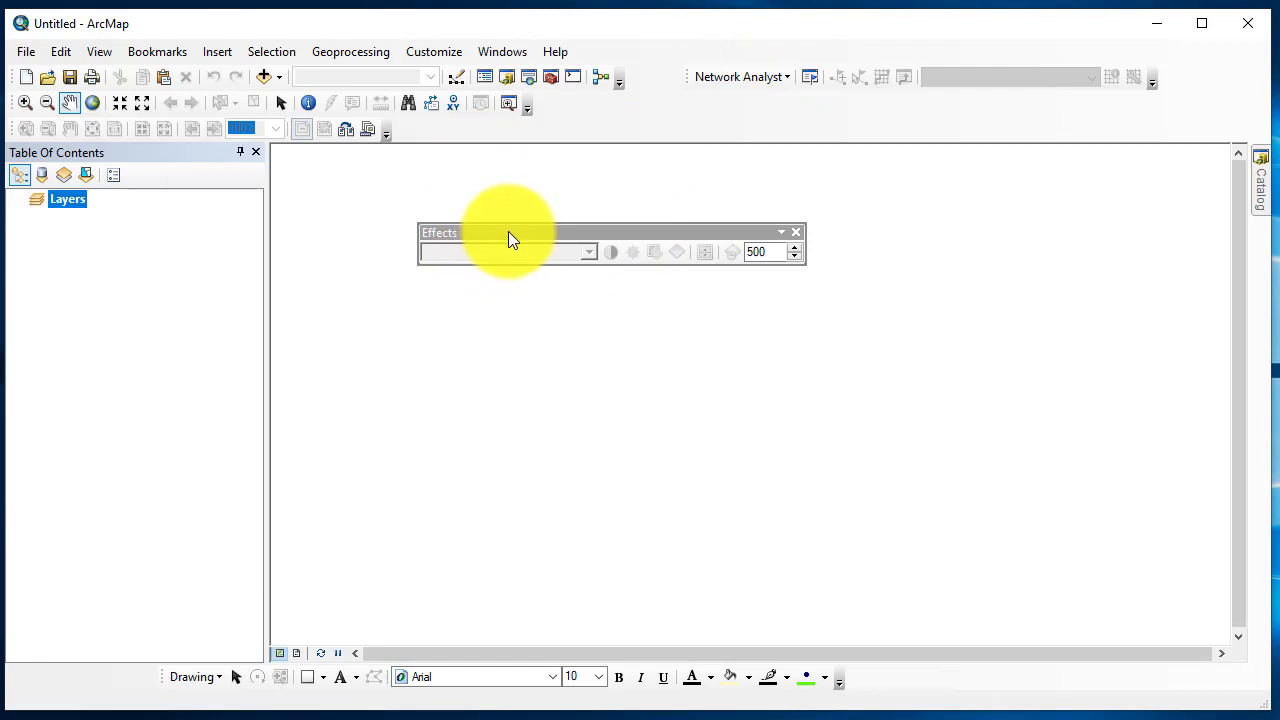
left_click_drag(508, 231, 766, 115)
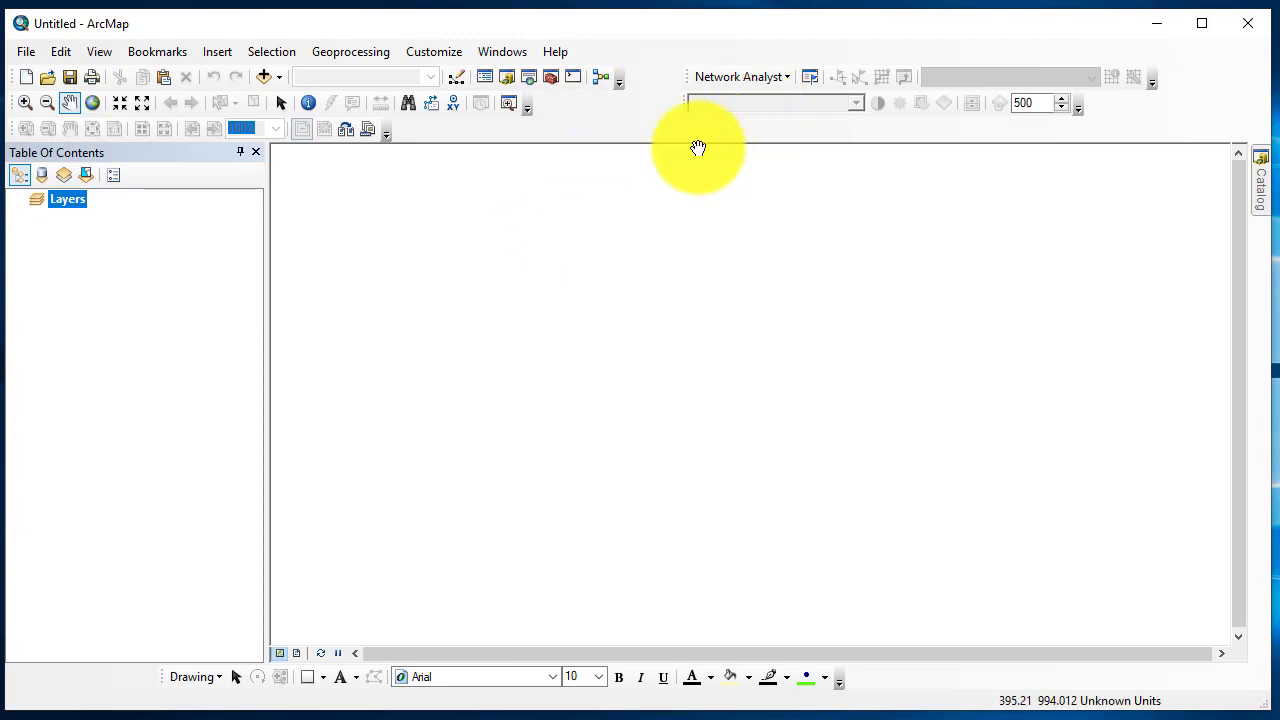
left_click(439, 51)
mouse_move(450, 72)
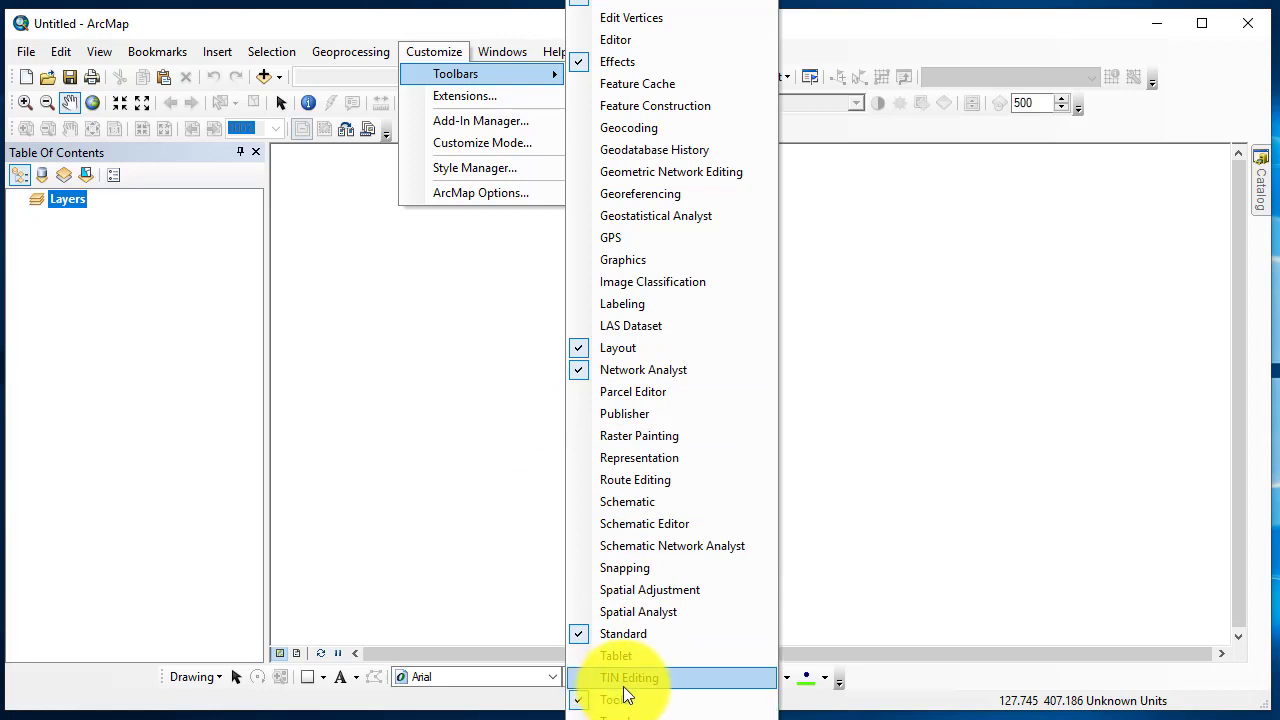
left_click(425, 456)
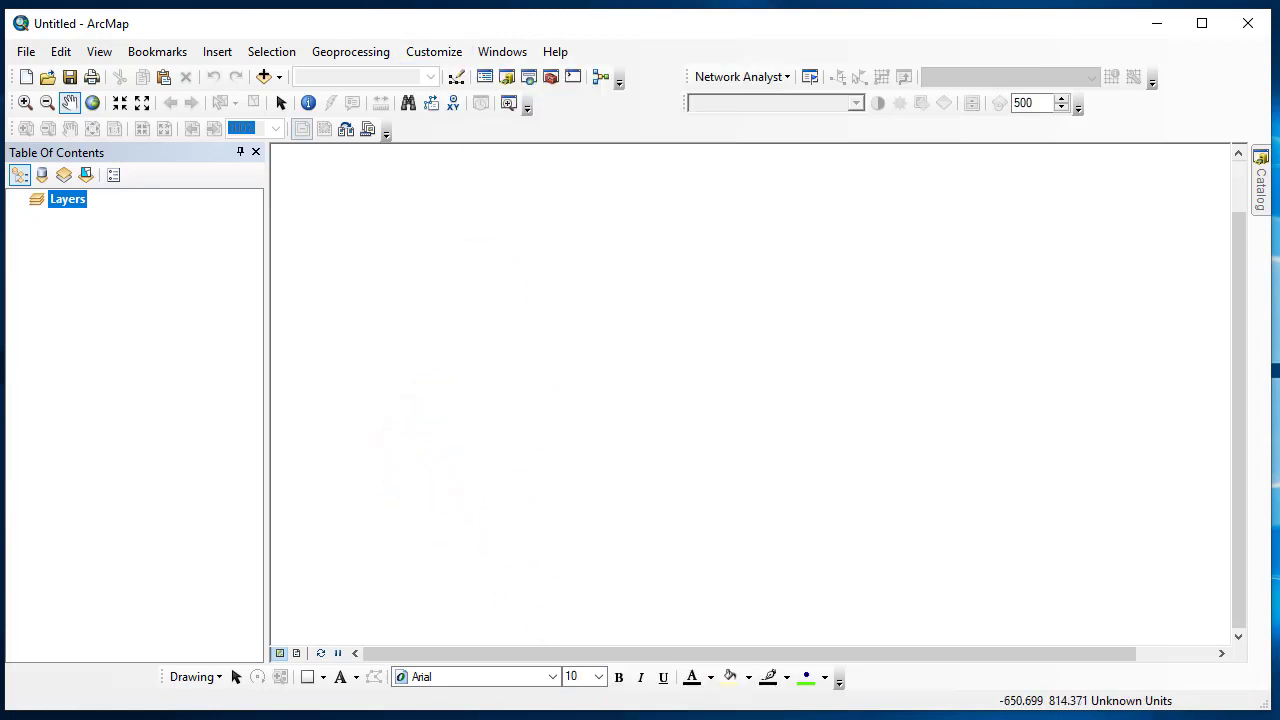
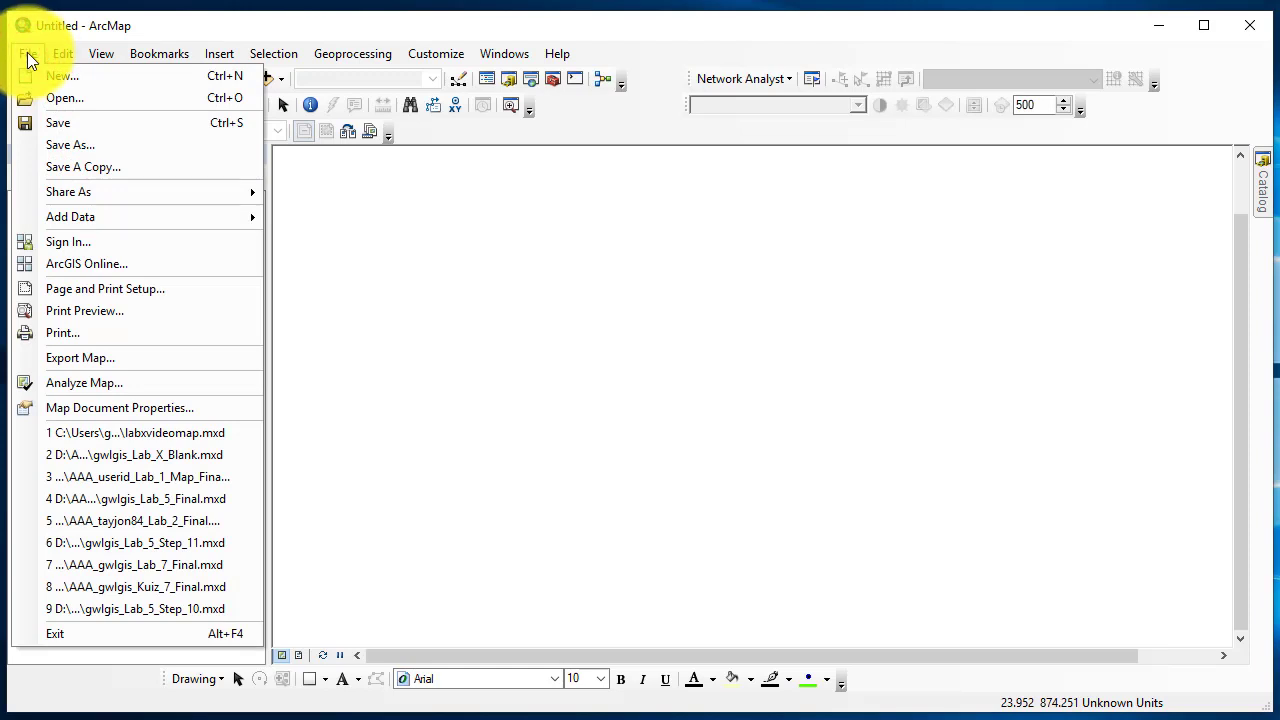
Set the map document's properties to store relative pathnames to data sources.
left_click(134, 407)
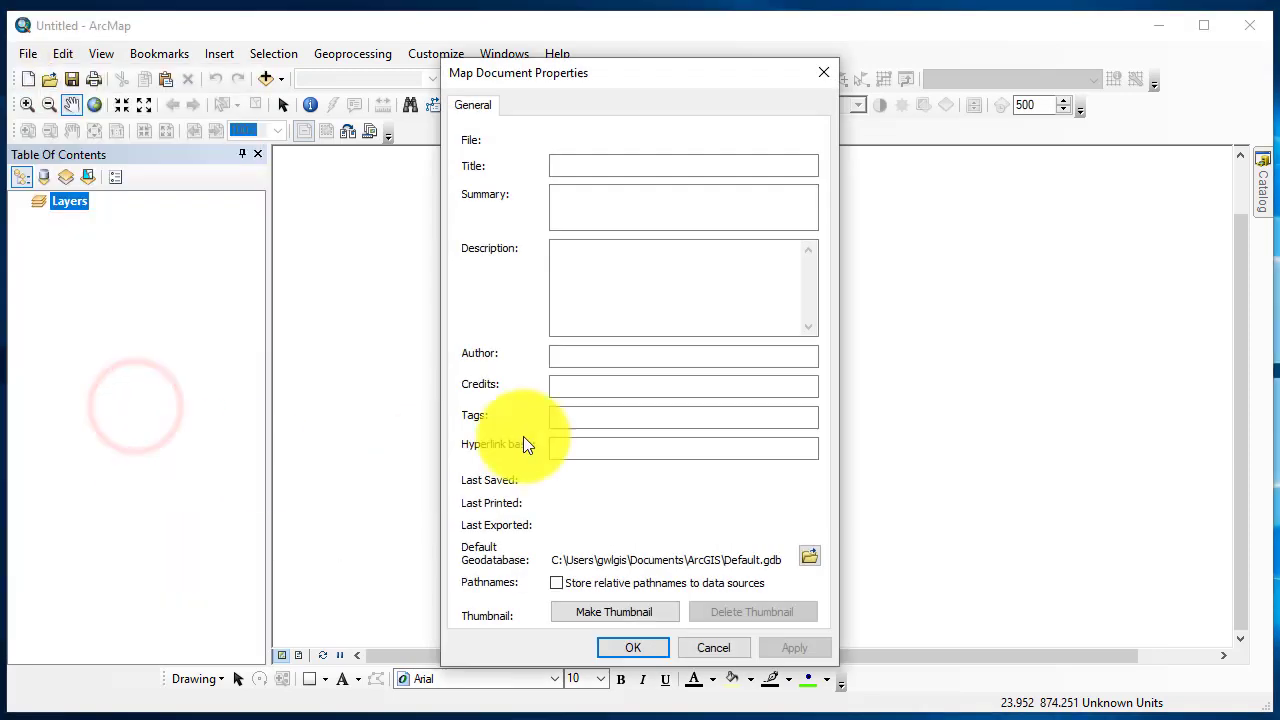
left_click(556, 584)
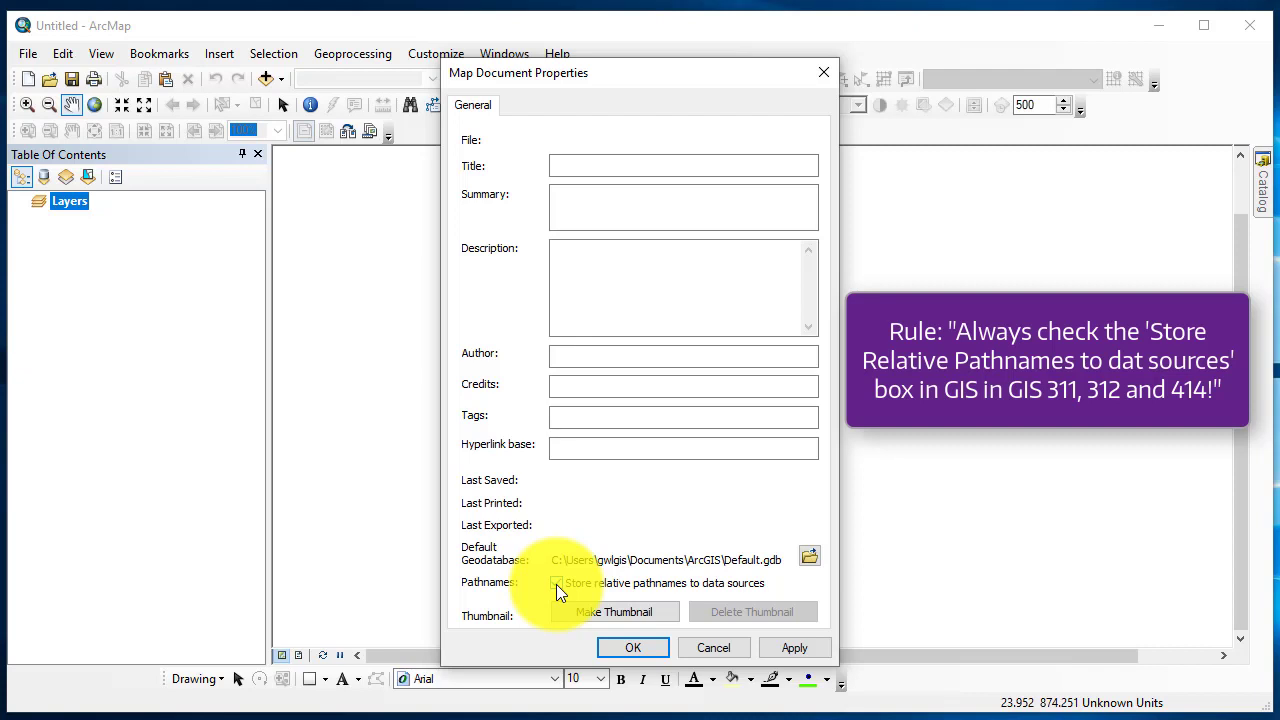
left_click(556, 584)
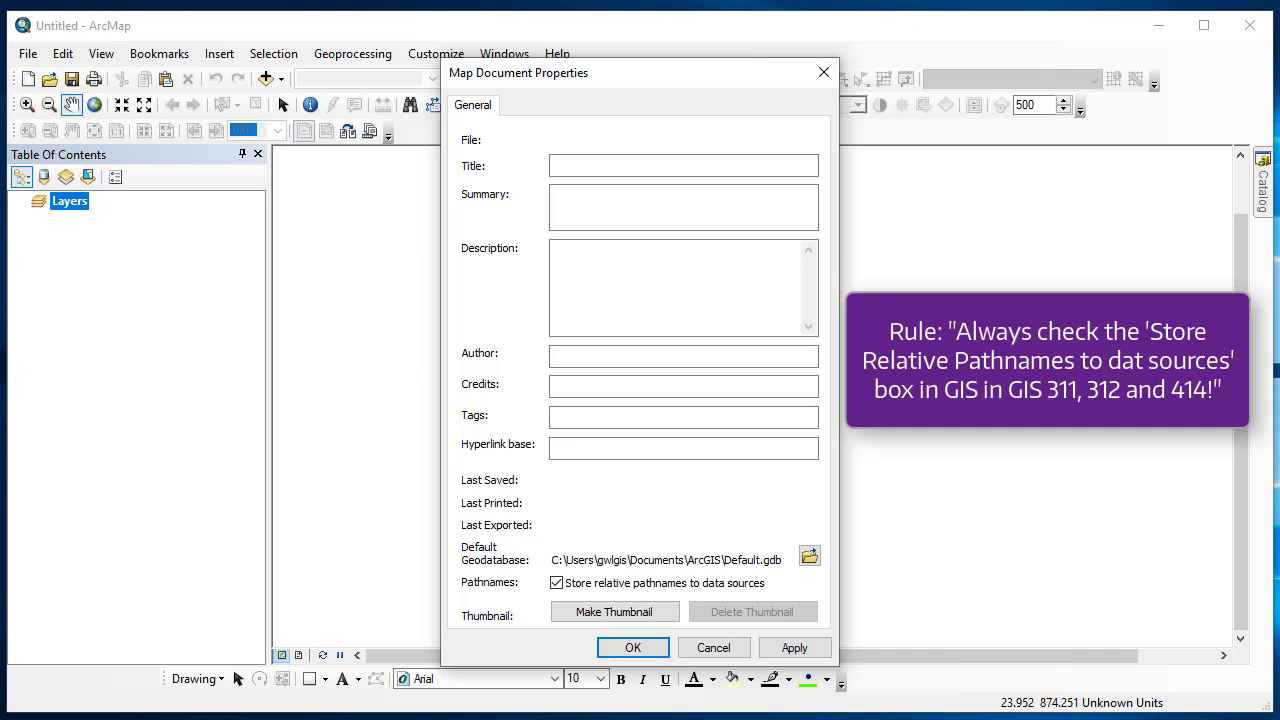
Title the map document with the author's first name in possessive form followed by "Lab X Map".
left_click(605, 165)
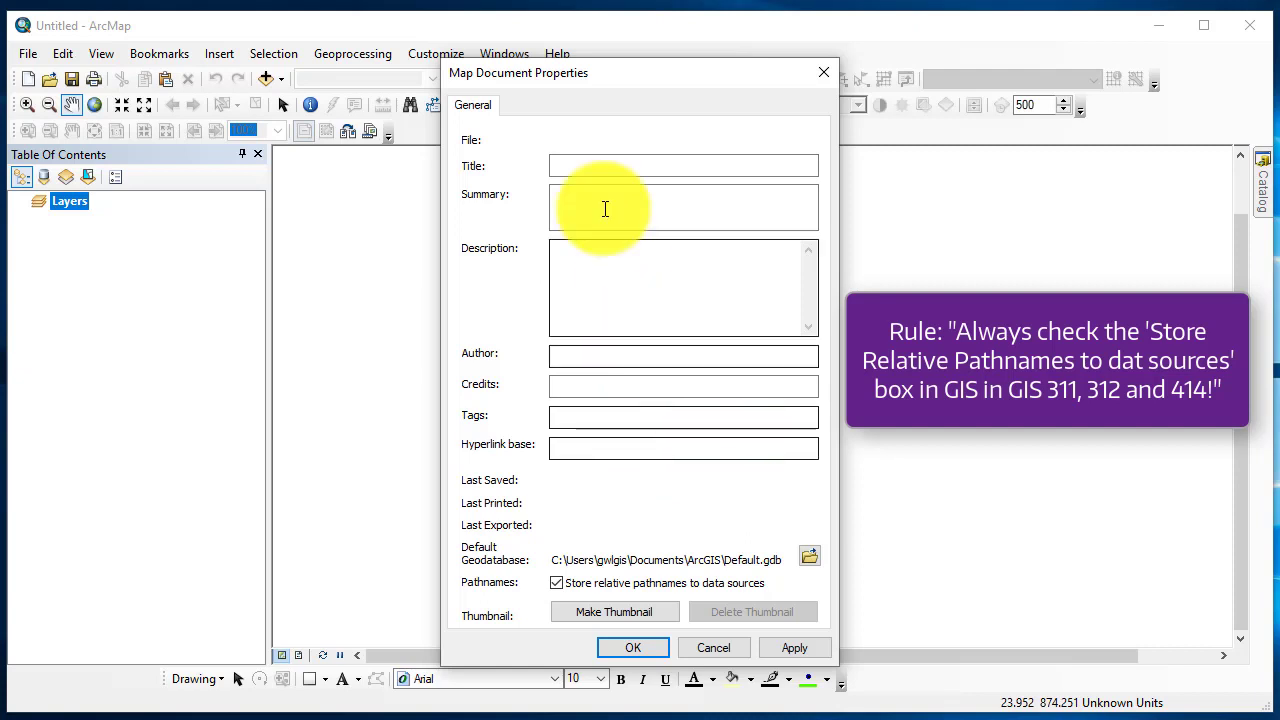
left_click(590, 162)
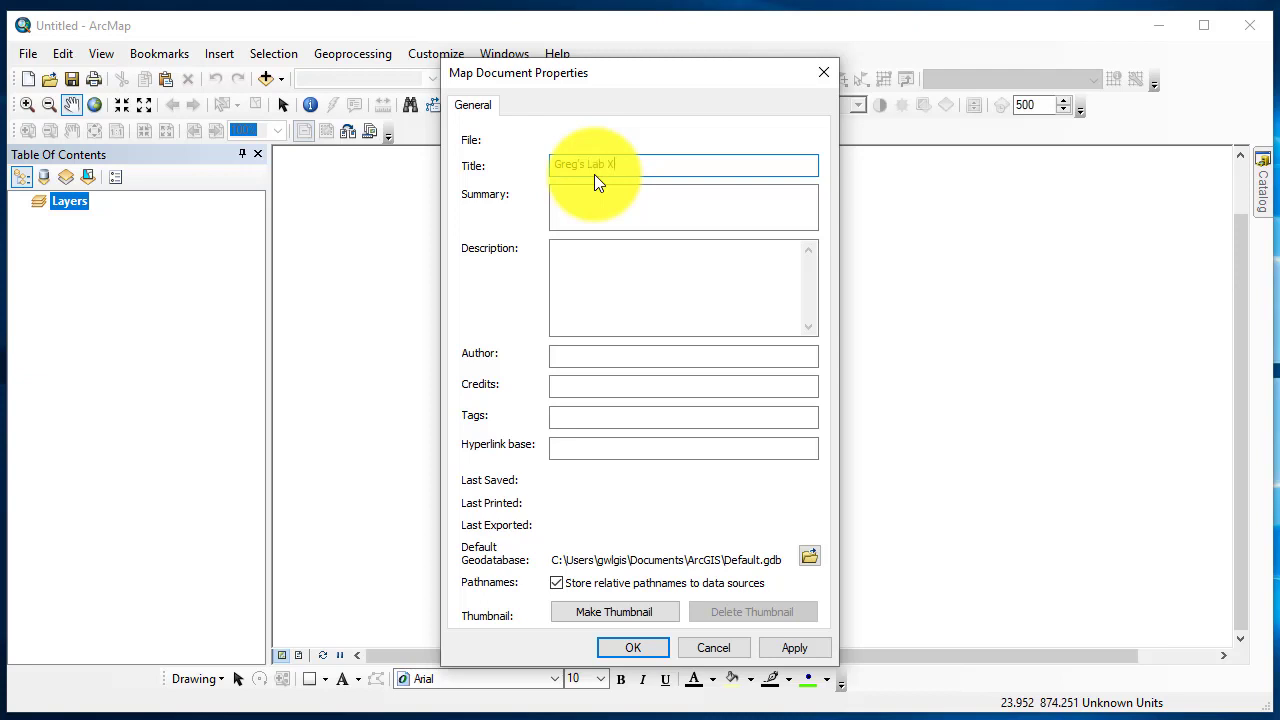
type("ap")
key("Tab")
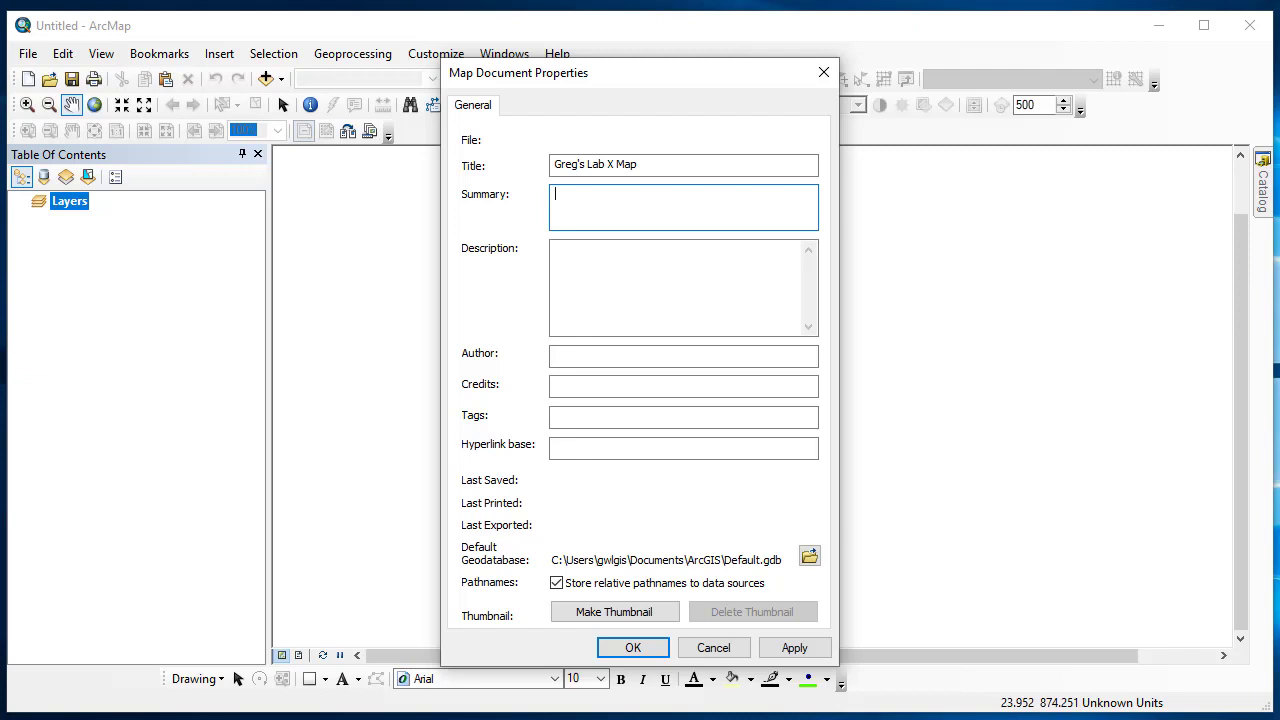
Enter a summary describing the lab as a Windows refresher and GIS data guide, and paste the lab's introductory text as the description.
left_click(620, 196)
type("This lab serves as a Windows computer operating")
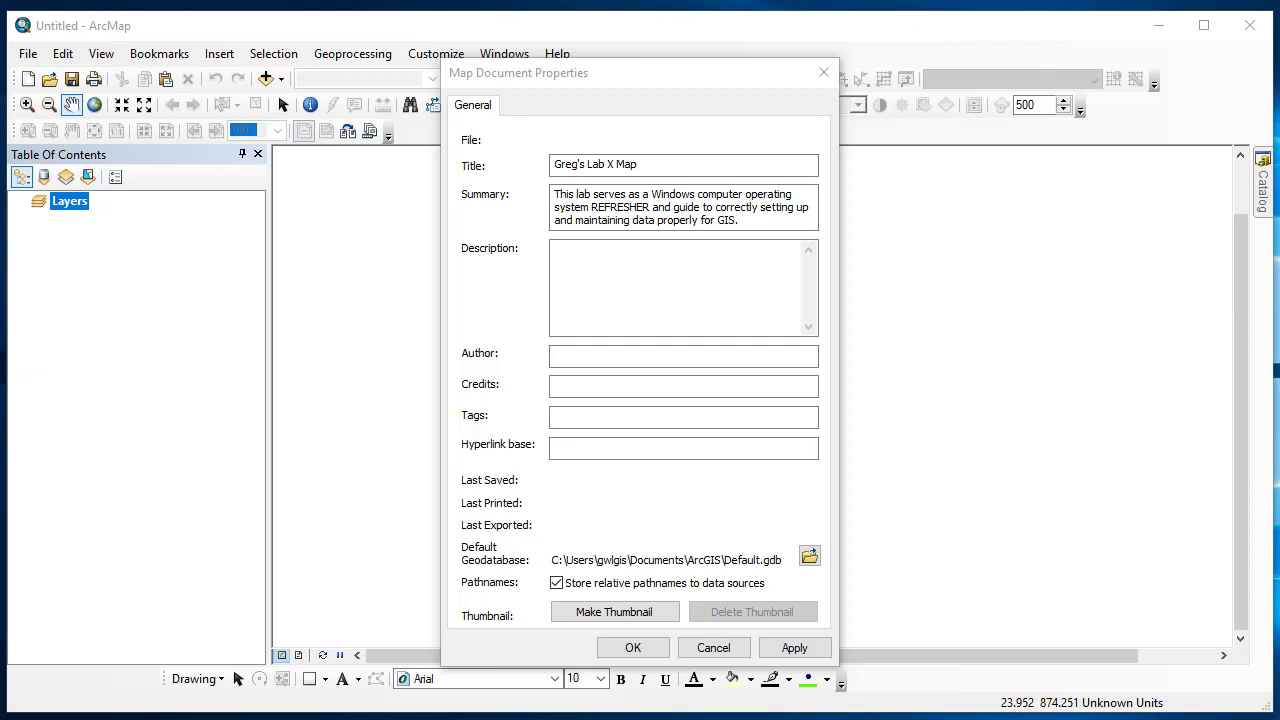
left_click(643, 249)
key("ctrl+v")
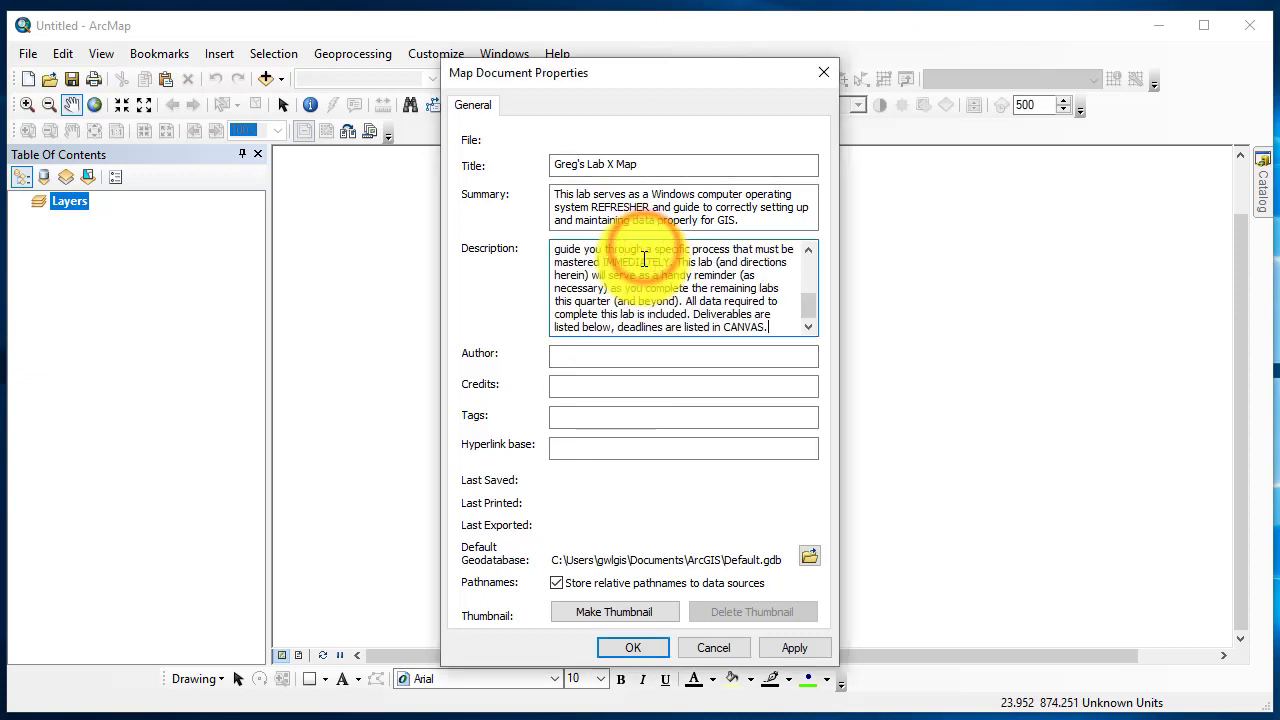
left_click_drag(811, 302, 810, 308)
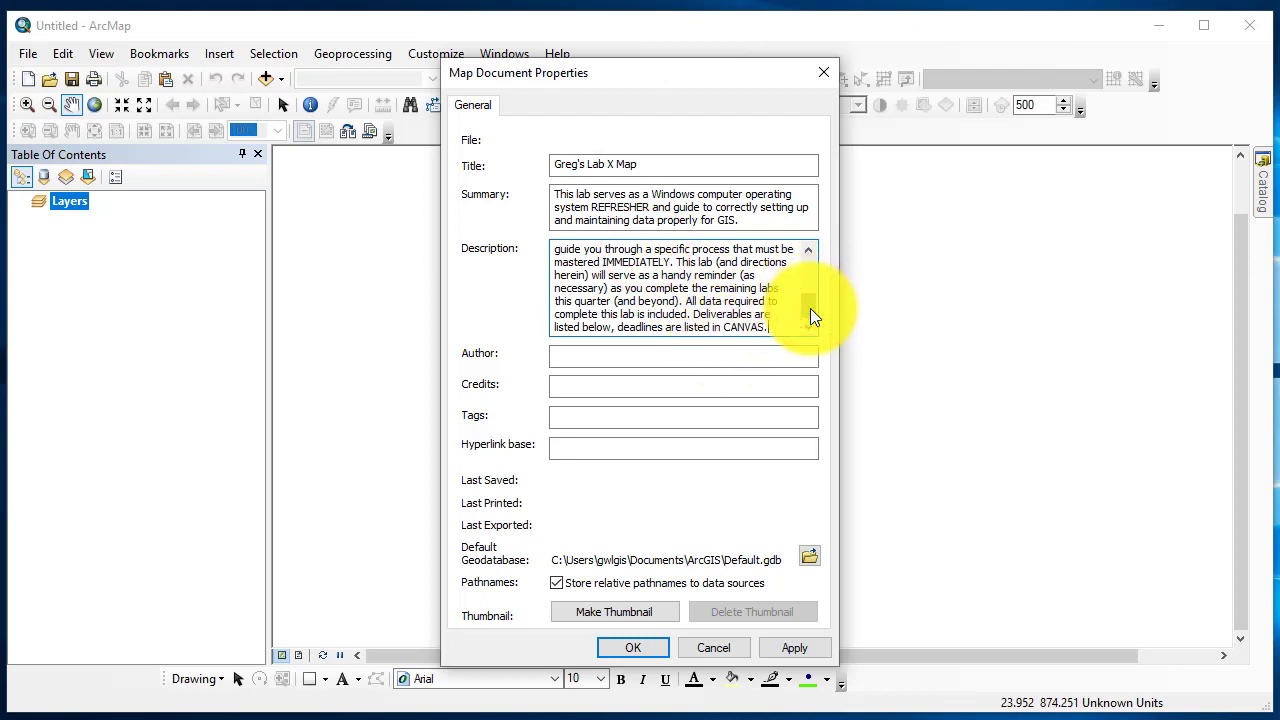
Enter the author's full name and the credits "GIS 311 Lab X Data" in the map document properties.
left_click(751, 356)
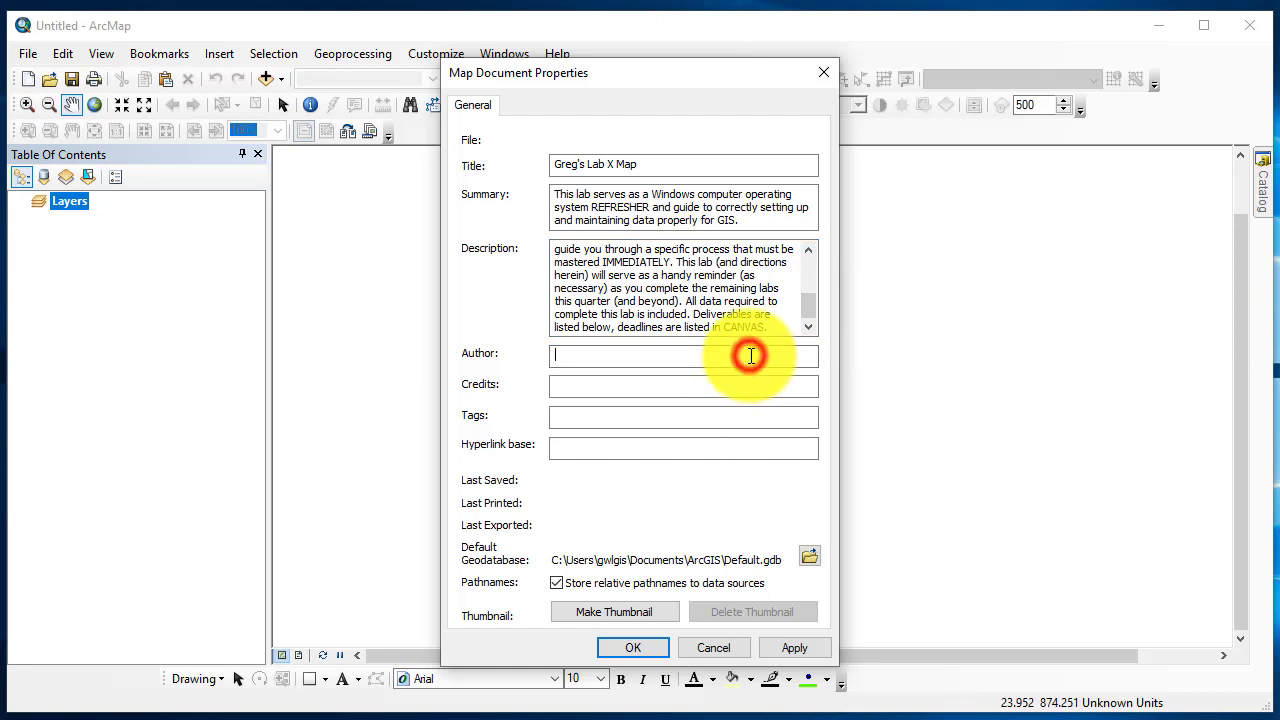
type("Gregory Lund")
key("Tab")
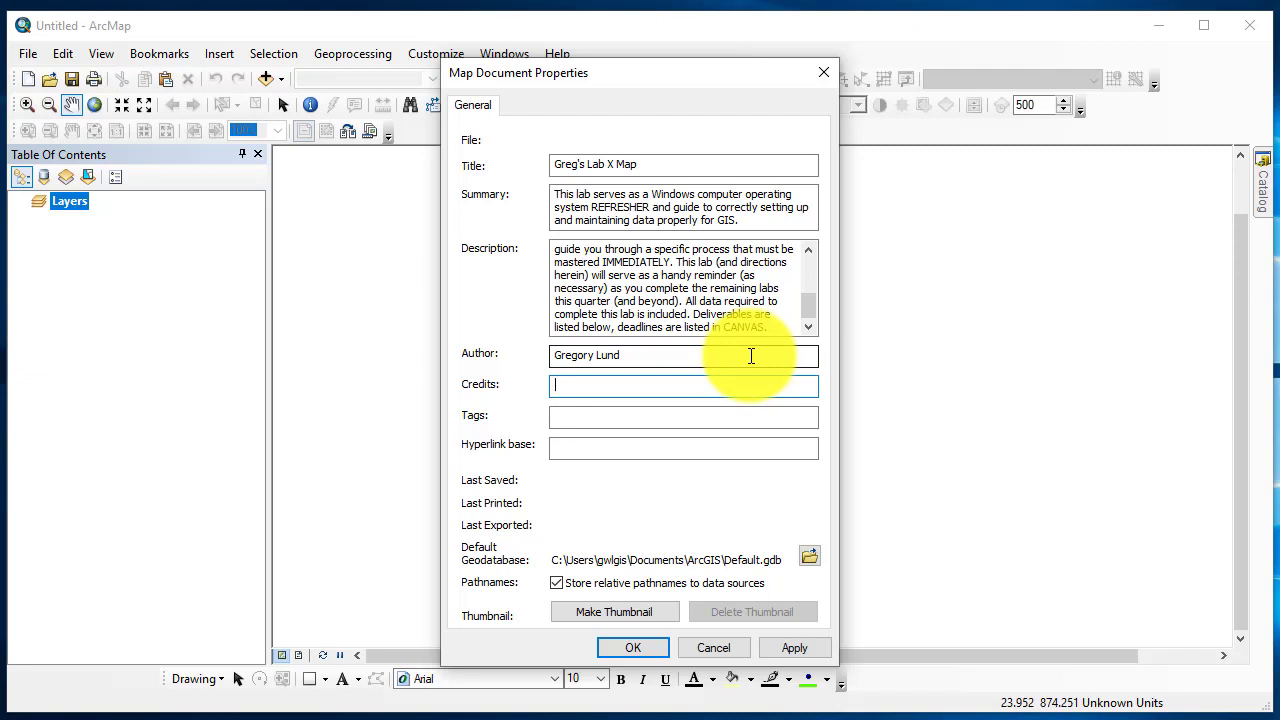
type("GIS 311 Lab X Data")
key("Tab")
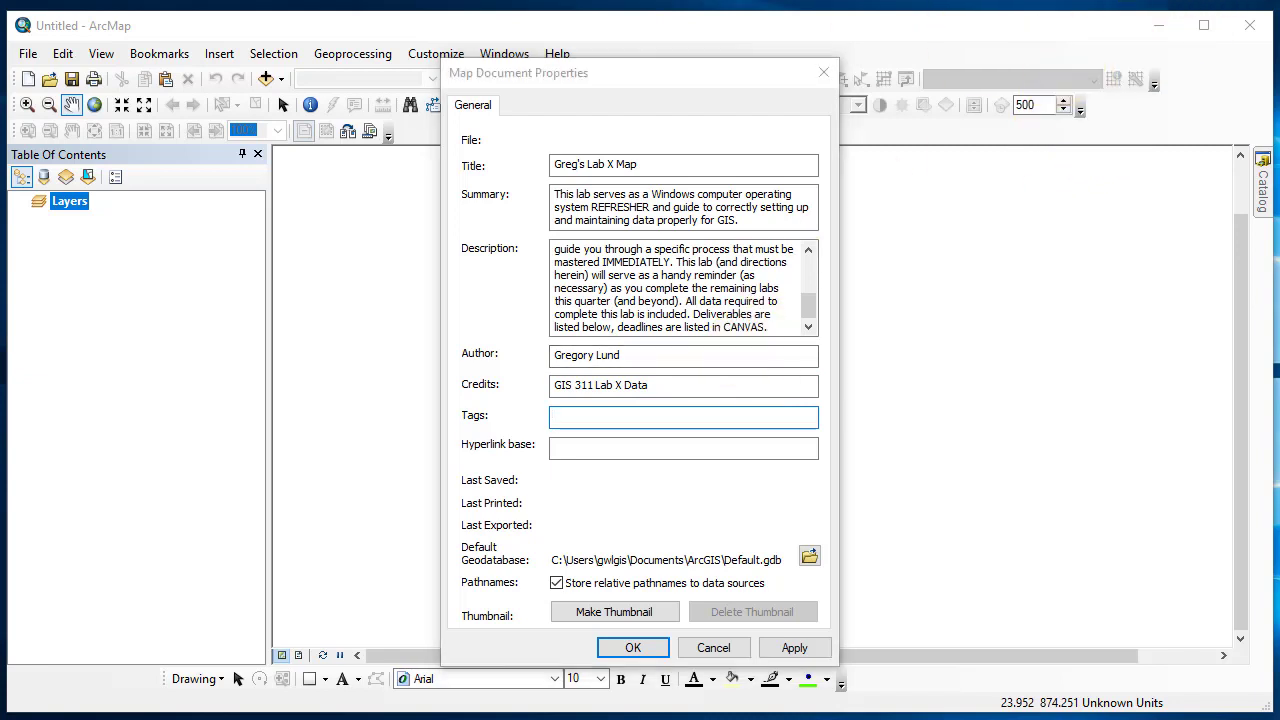
Add the tags "GIS 311, UWT, School of Urban Studies", apply the document properties and close the dialog.
left_click(605, 420)
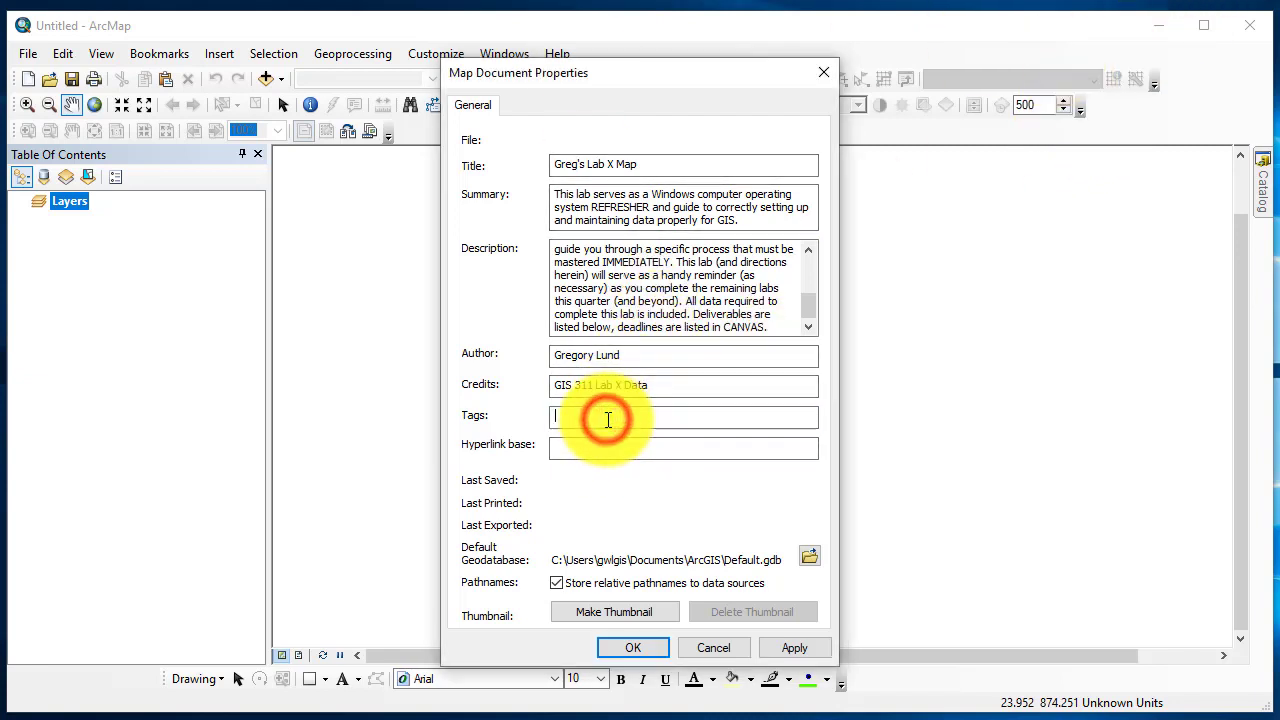
type("GIS 311, U")
type("WT, School of Urban Studies")
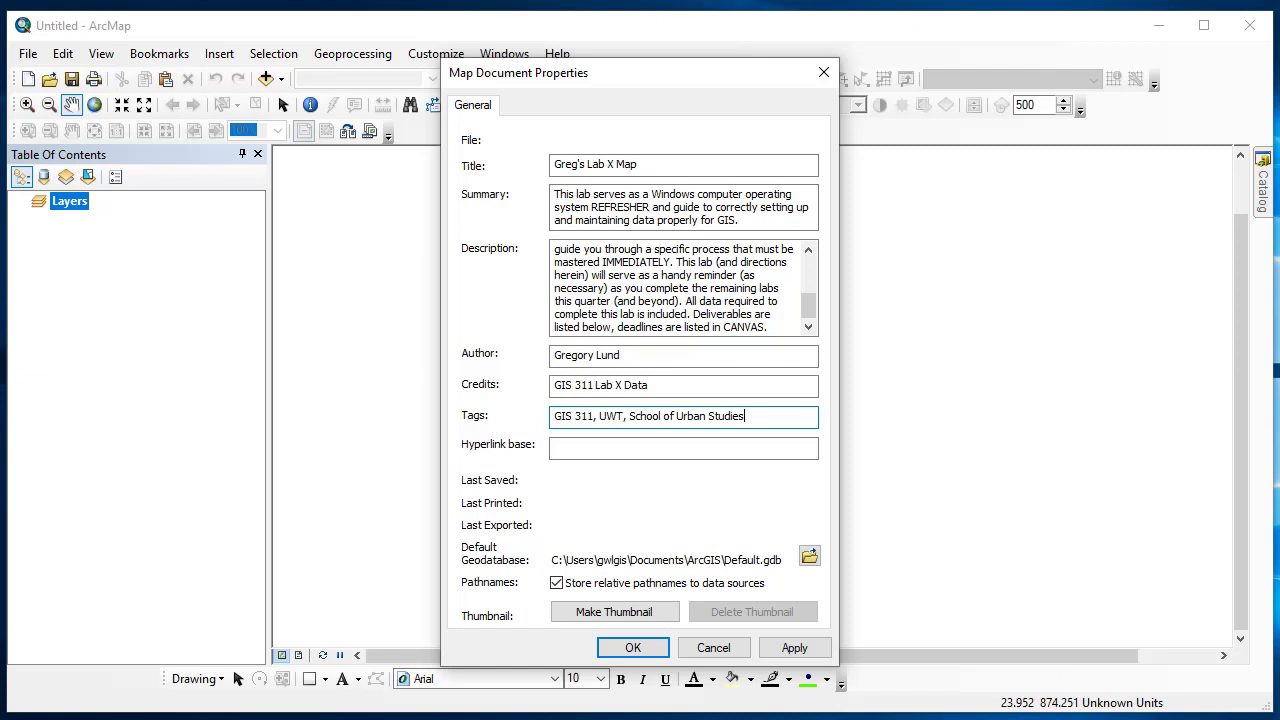
left_click(794, 647)
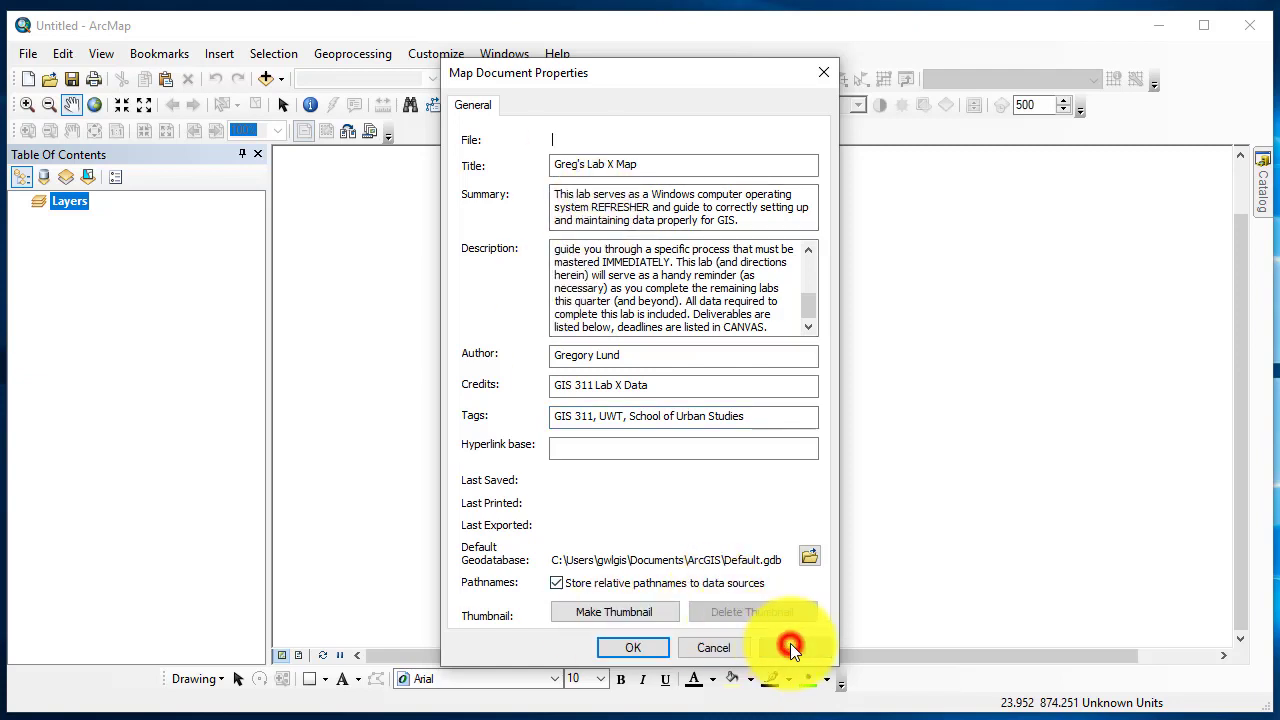
left_click(629, 647)
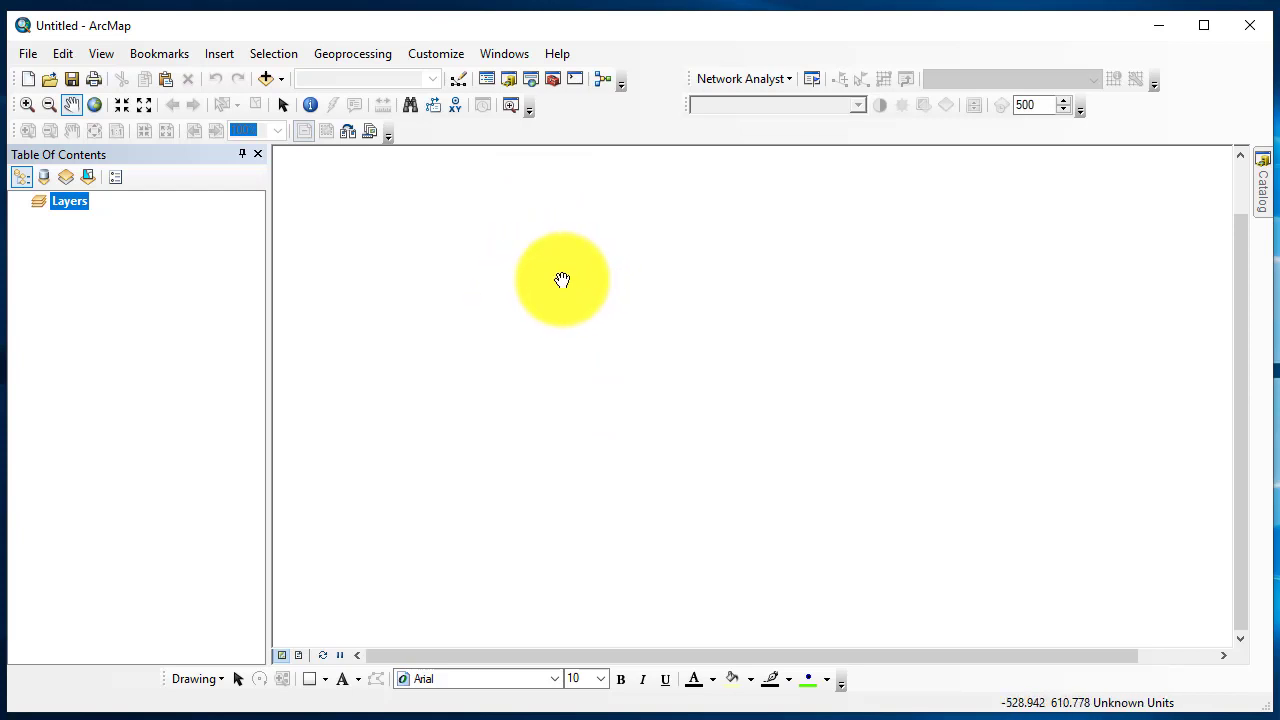
Rename the Layers data frame in the Table Of Contents to "Lab X Data Frame".
left_click(71, 203)
left_click(71, 203)
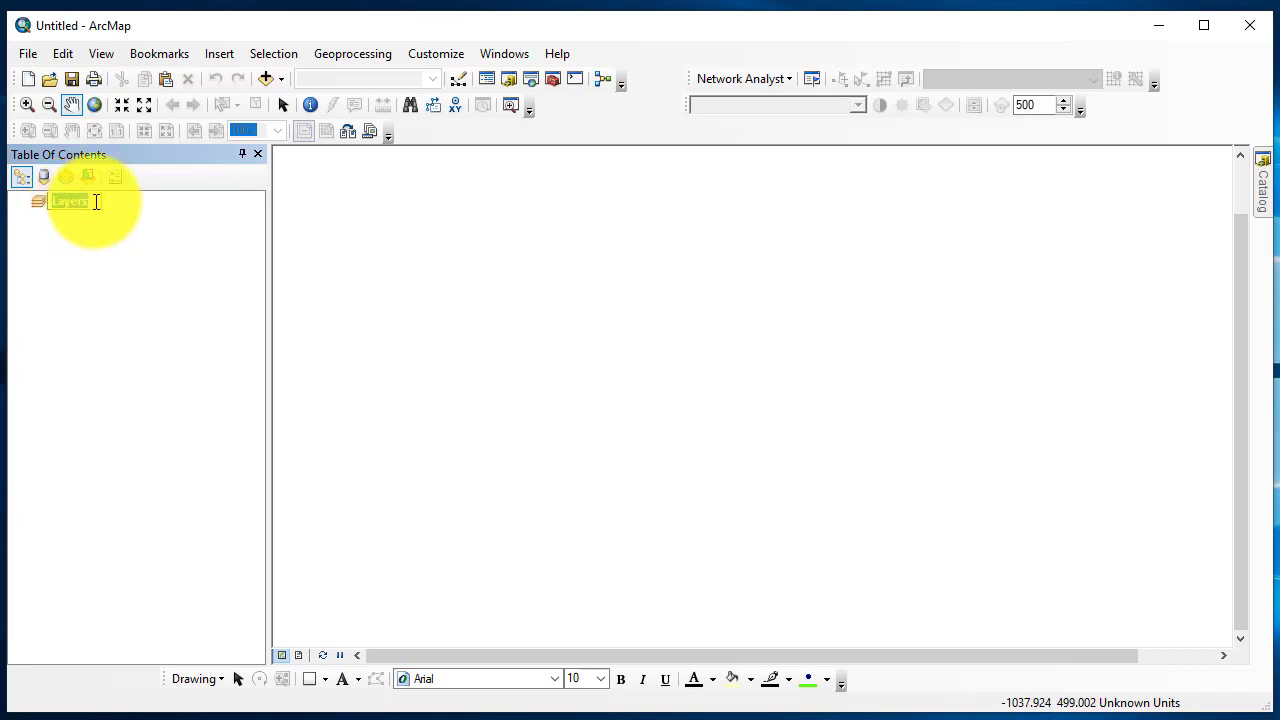
type("Lab X Data Frame")
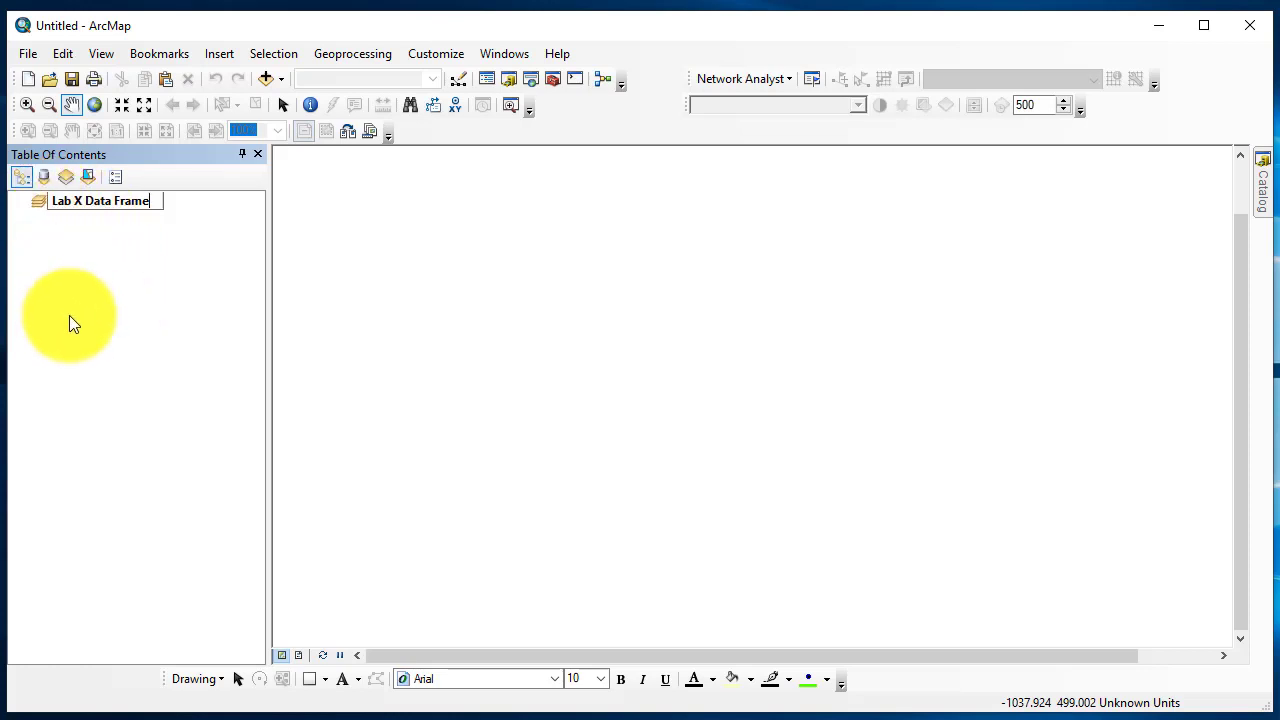
left_click(115, 343)
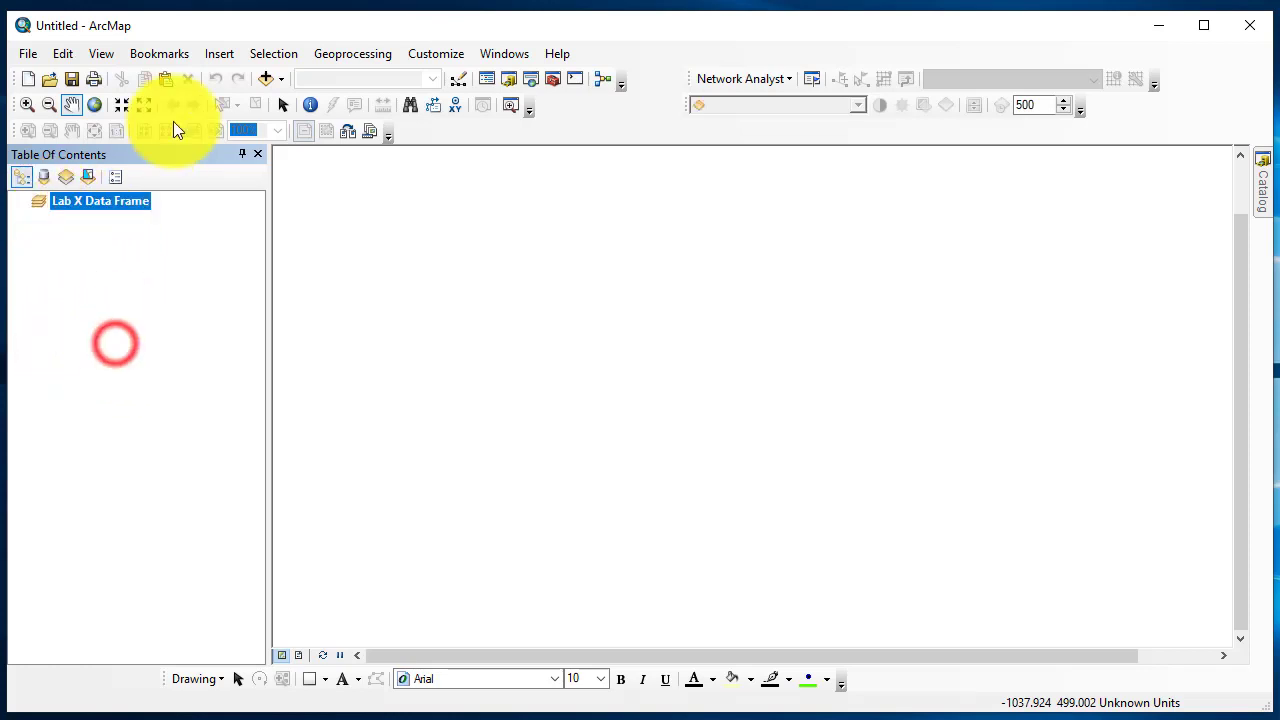
left_click(230, 57)
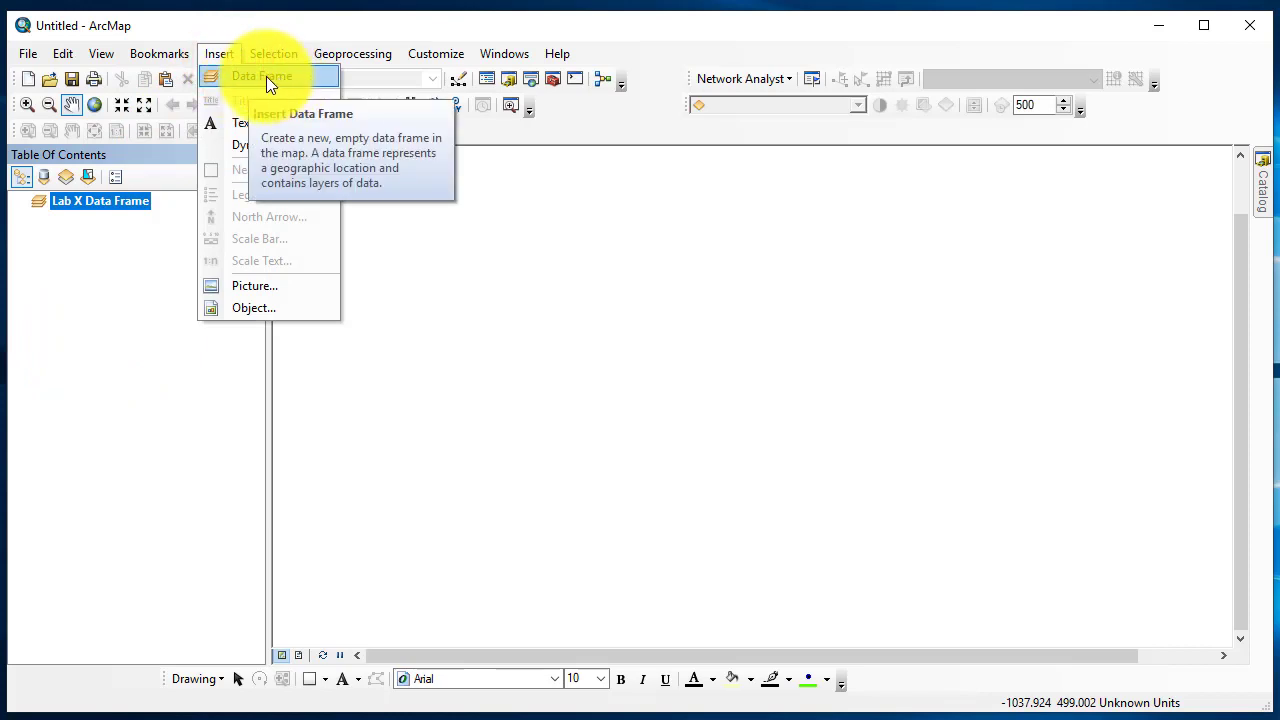
left_click(125, 294)
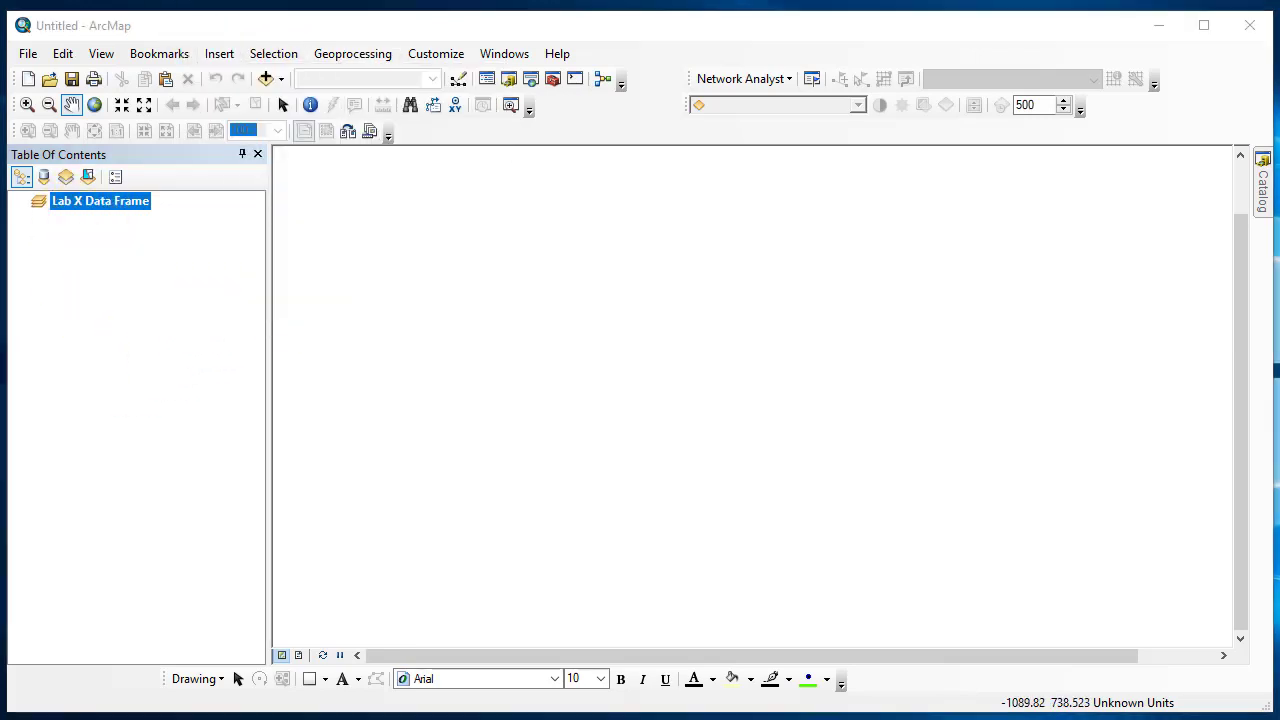
left_click(111, 204)
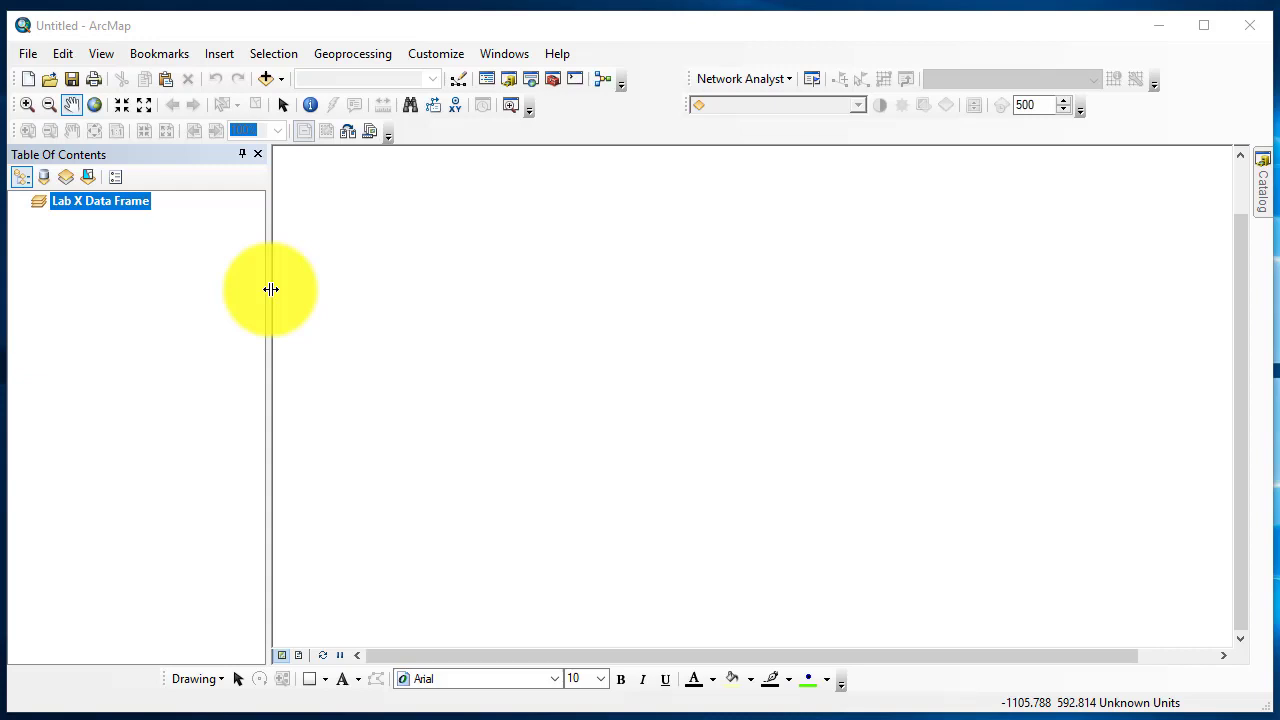
left_click(28, 52)
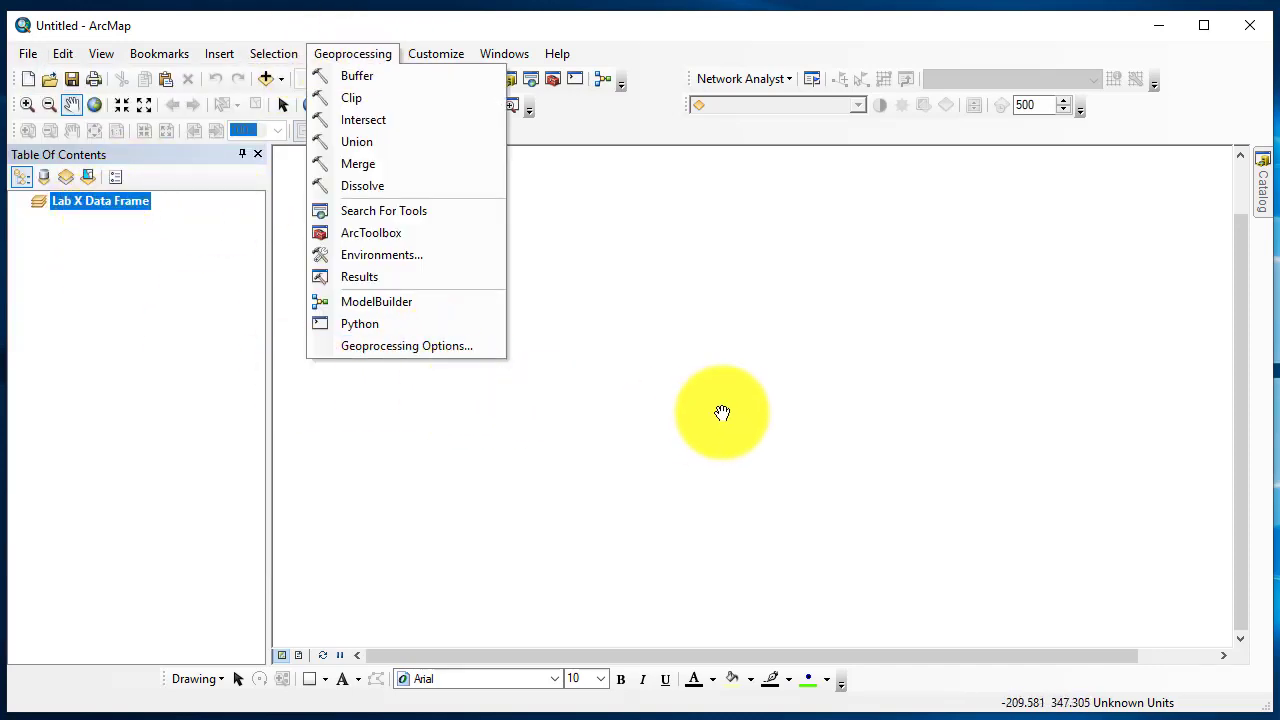
left_click(722, 410)
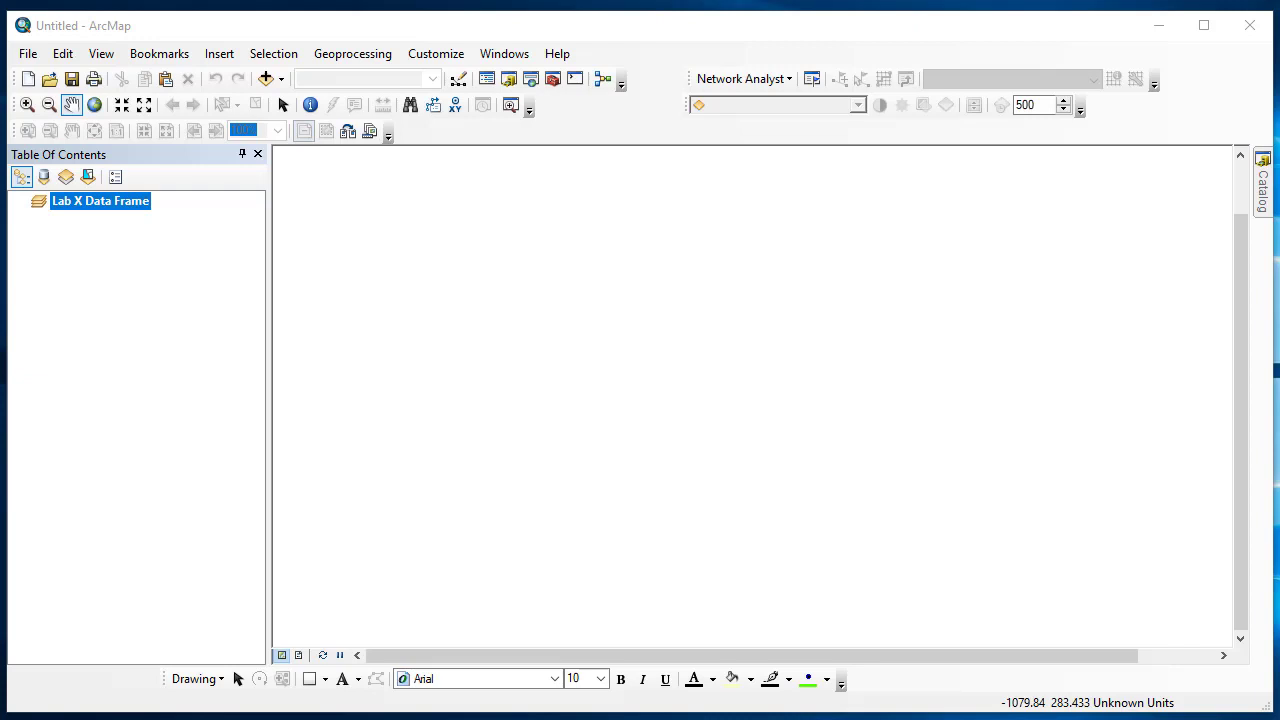
Close the auto-hidden Catalog window and reopen it.
mouse_move(1266, 196)
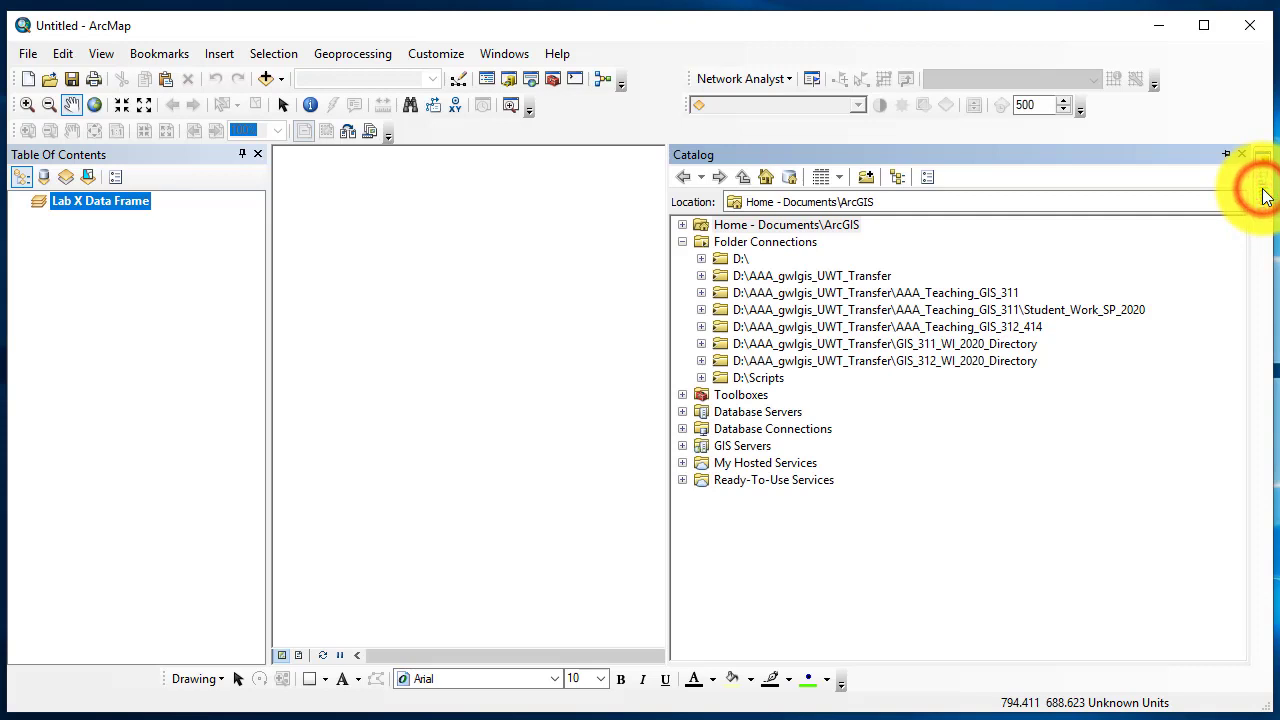
left_click(1243, 153)
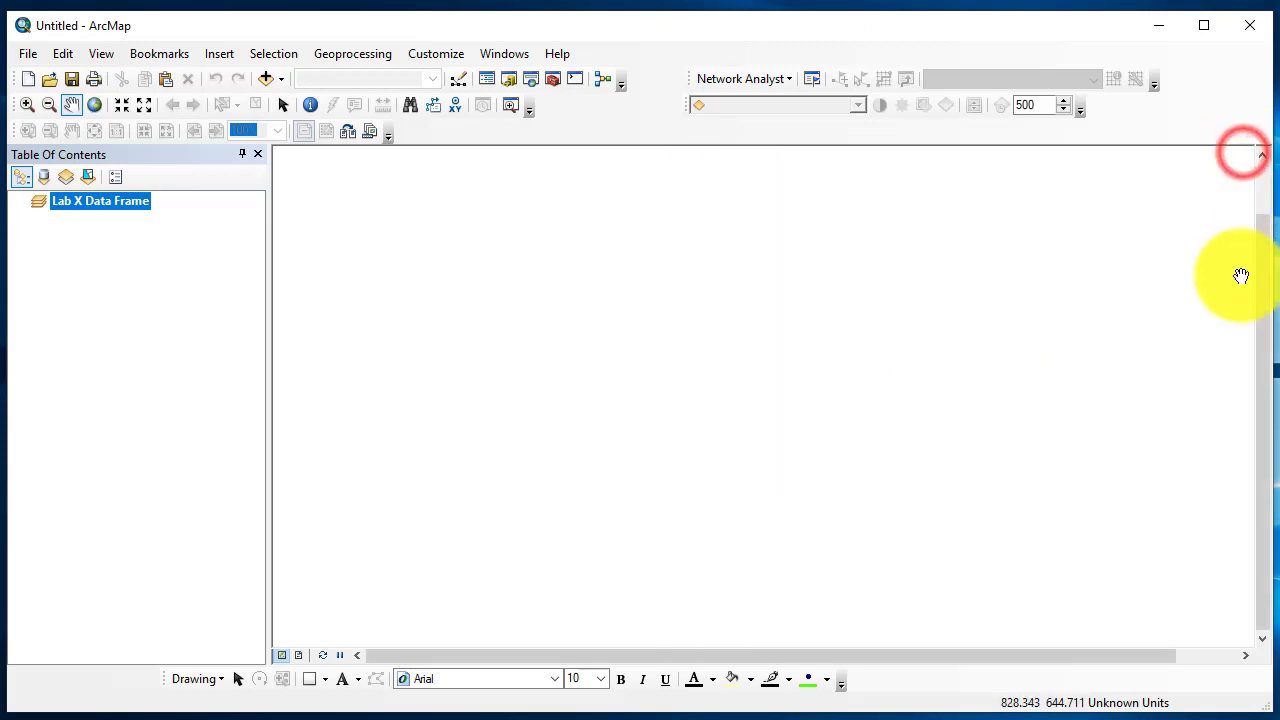
left_click_drag(1264, 351, 1263, 291)
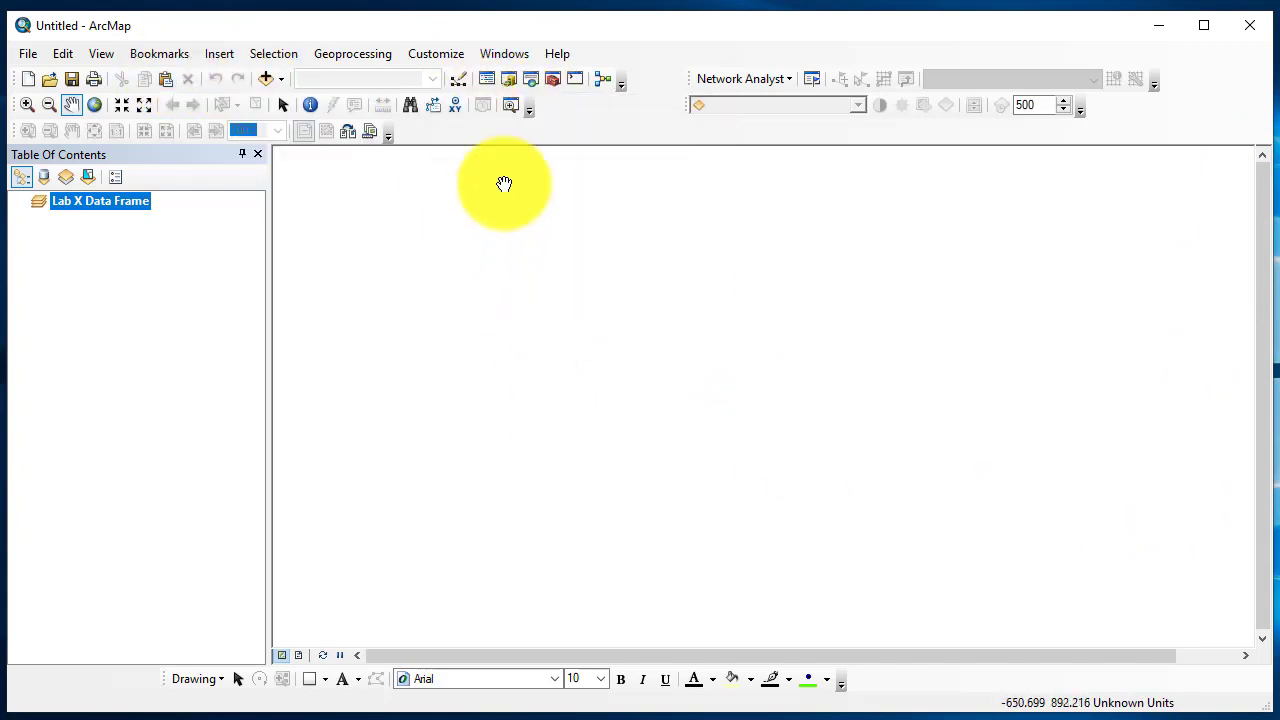
left_click(508, 78)
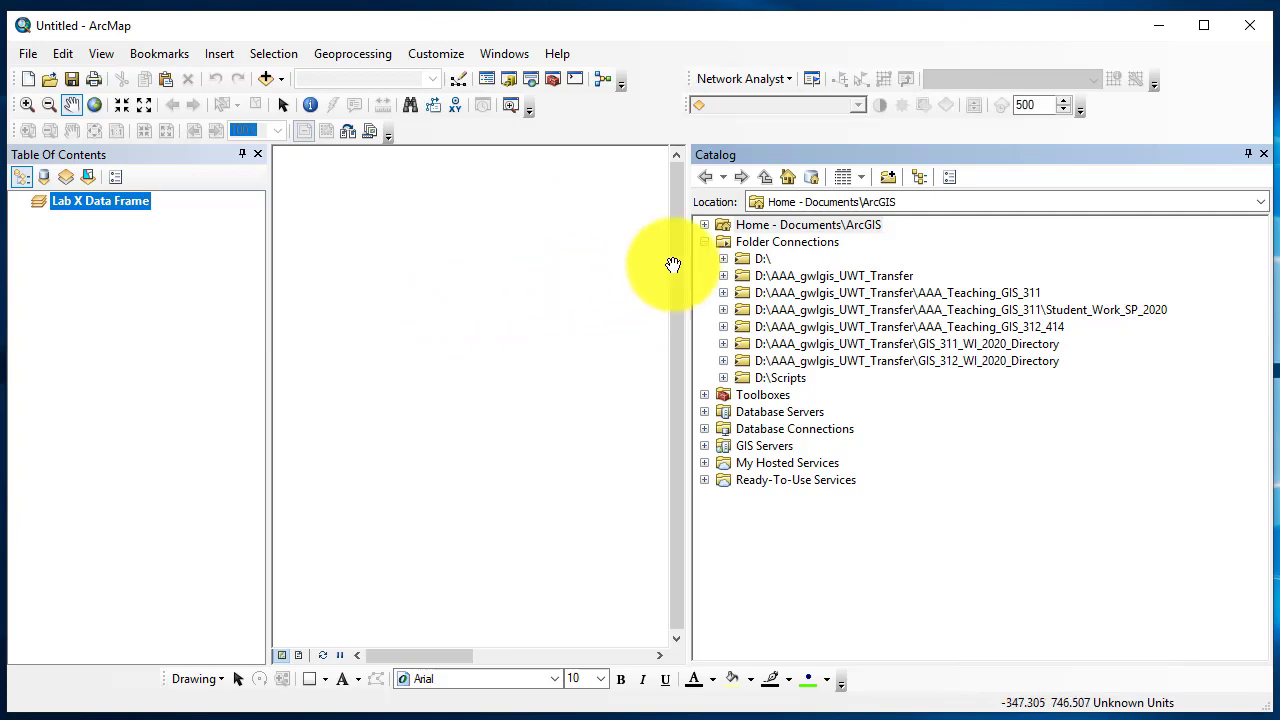
Float the Catalog window over the map and dock it back along the right edge of the map view.
left_click_drag(993, 156, 748, 222)
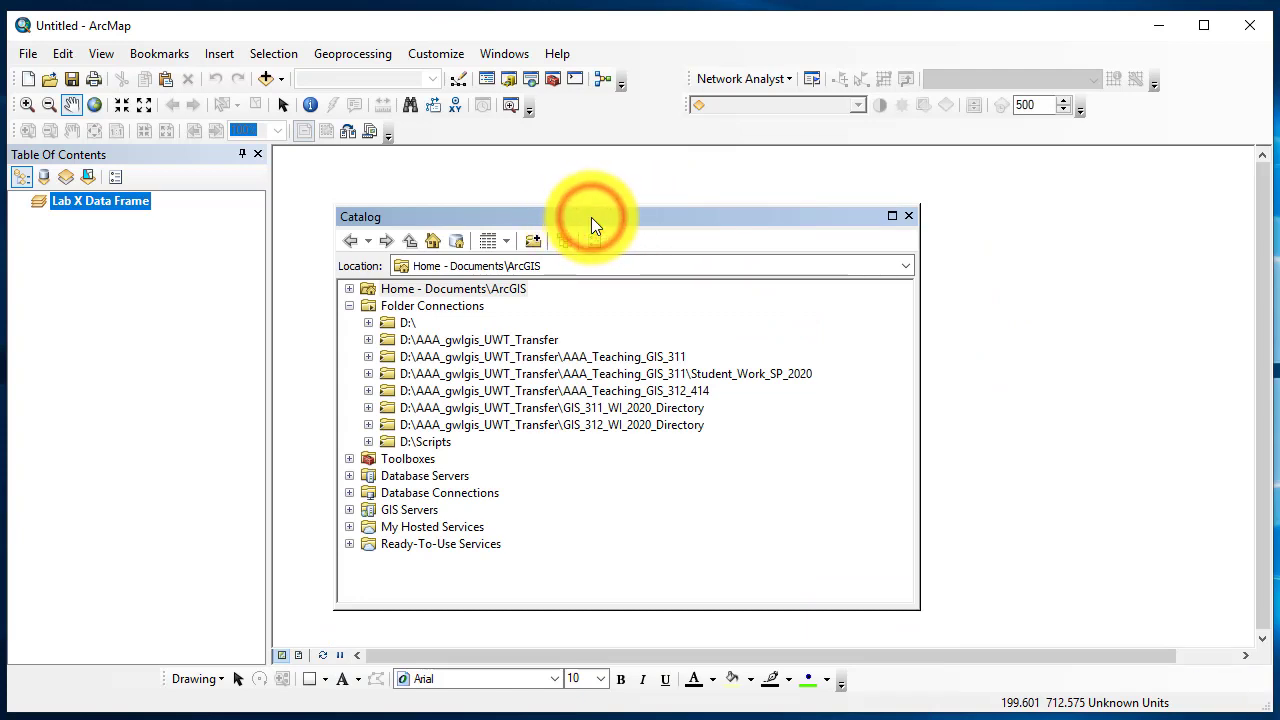
left_click_drag(591, 217, 642, 222)
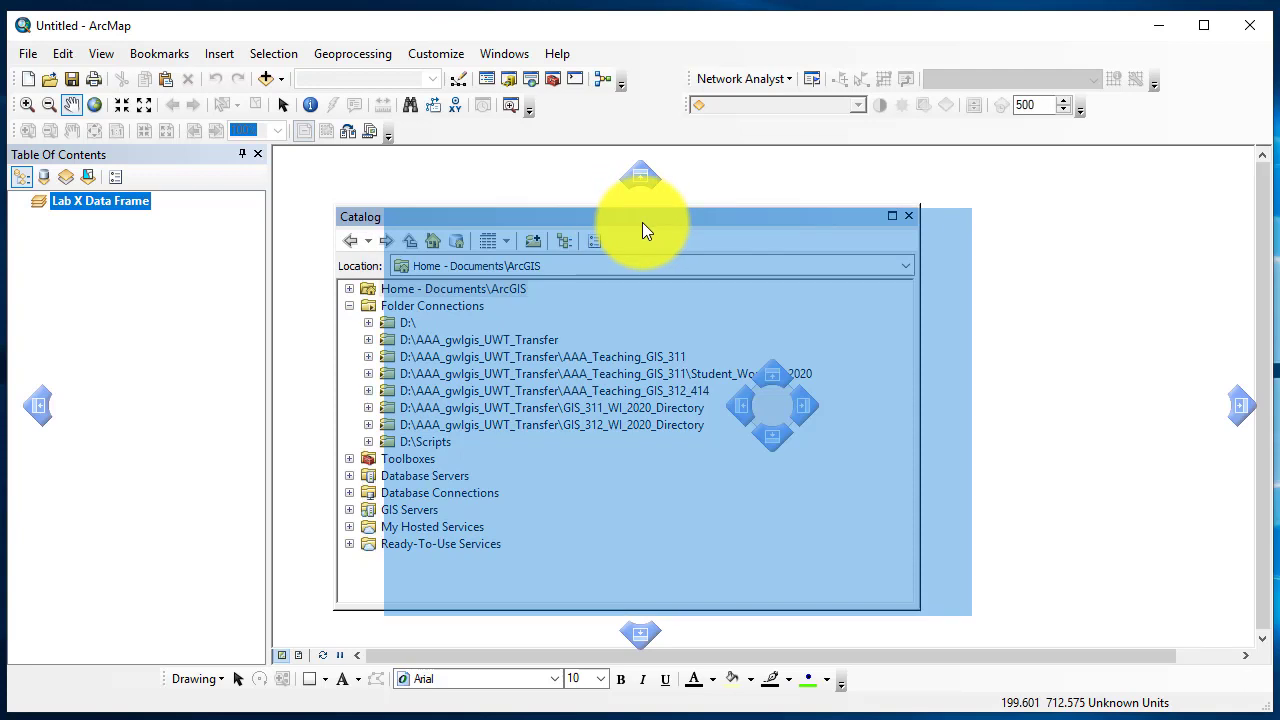
left_click_drag(642, 222, 1246, 408)
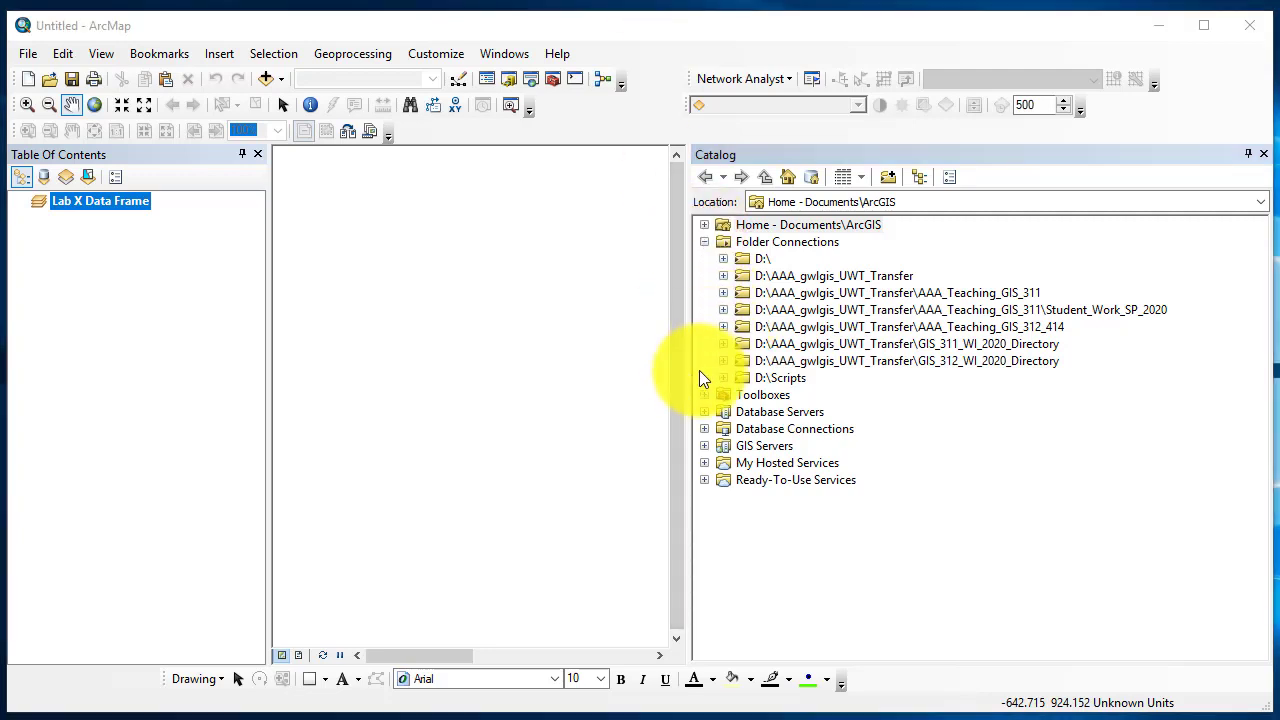
Narrow the docked Catalog window to widen the map view, set it to auto-hide, and slide it back out.
left_click_drag(690, 371, 855, 371)
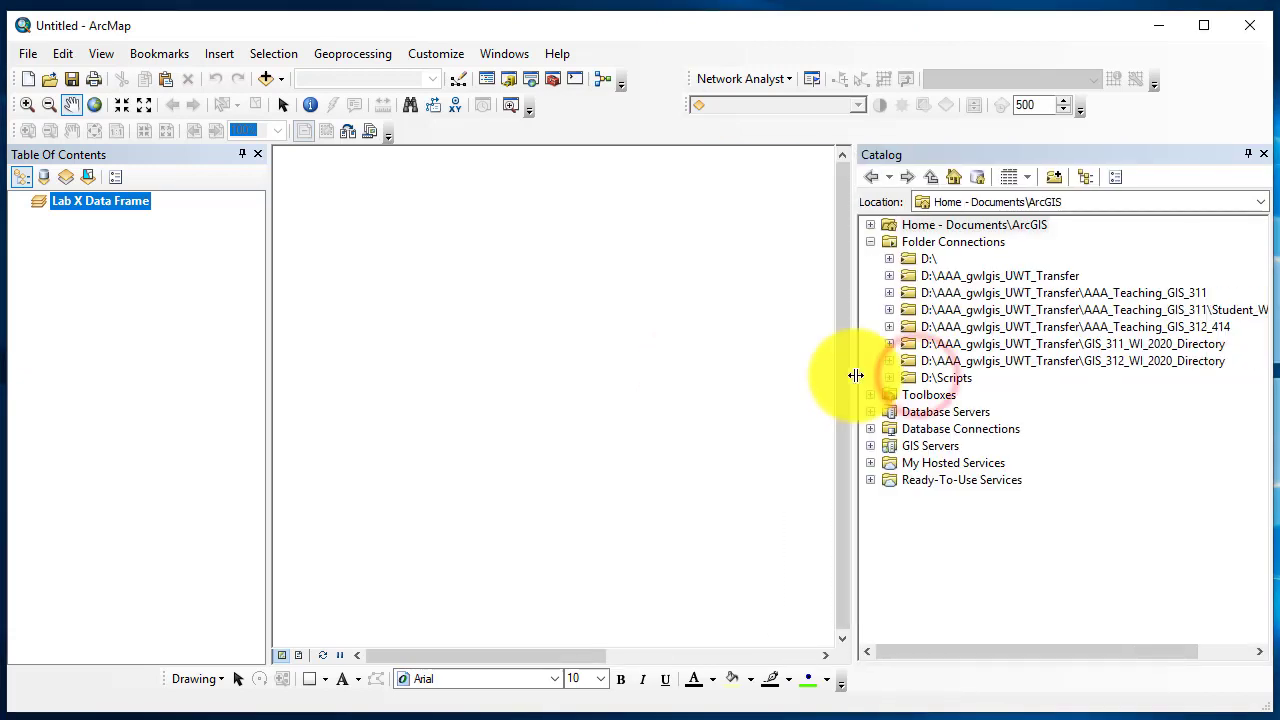
left_click(701, 360)
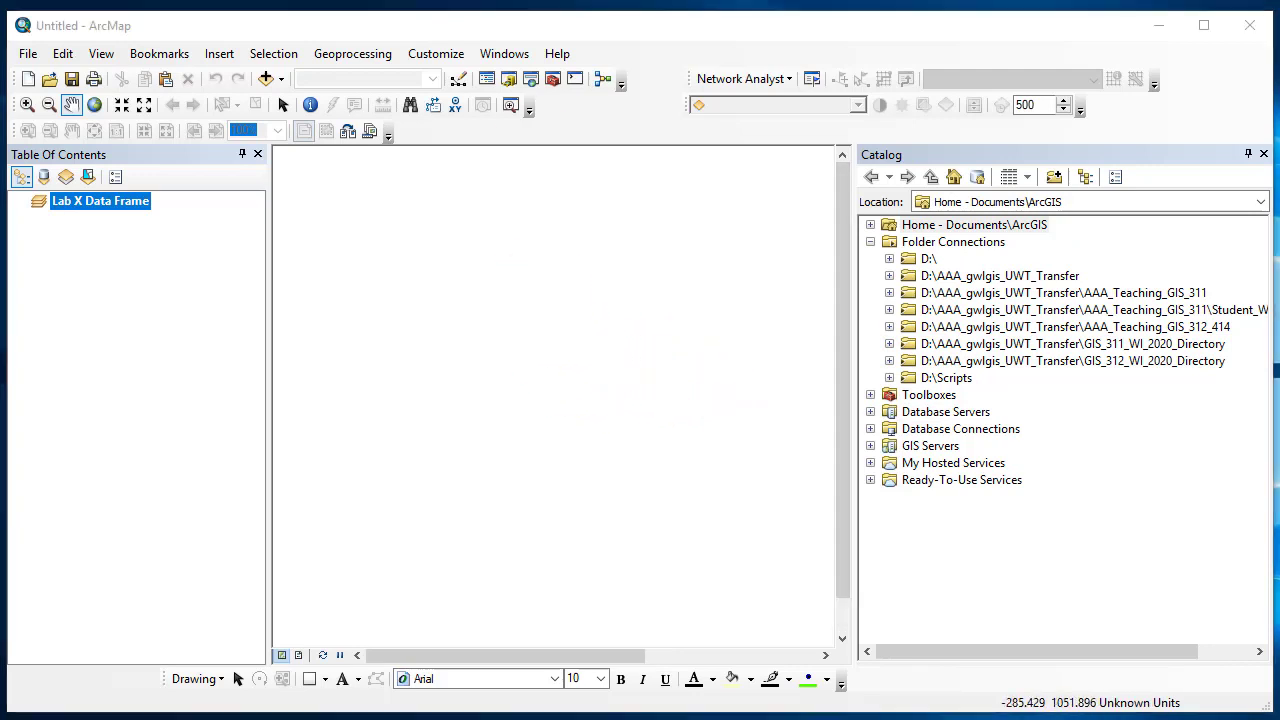
left_click(1247, 154)
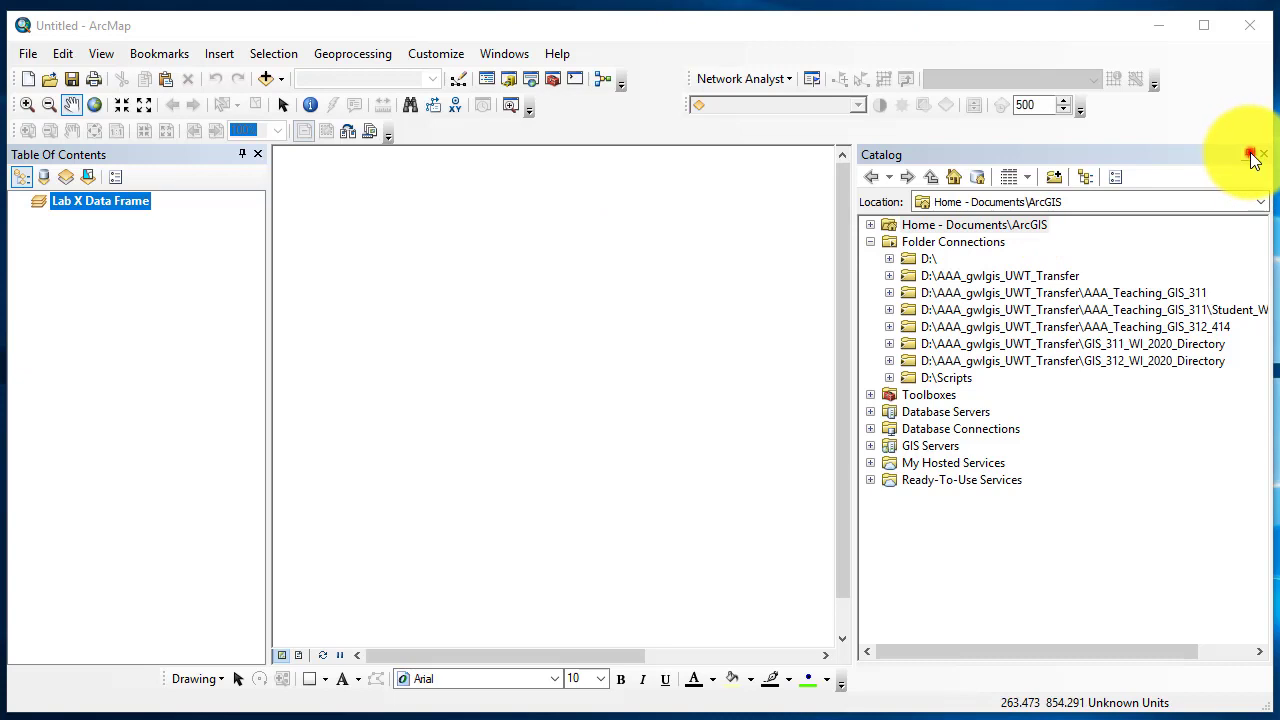
mouse_move(1268, 192)
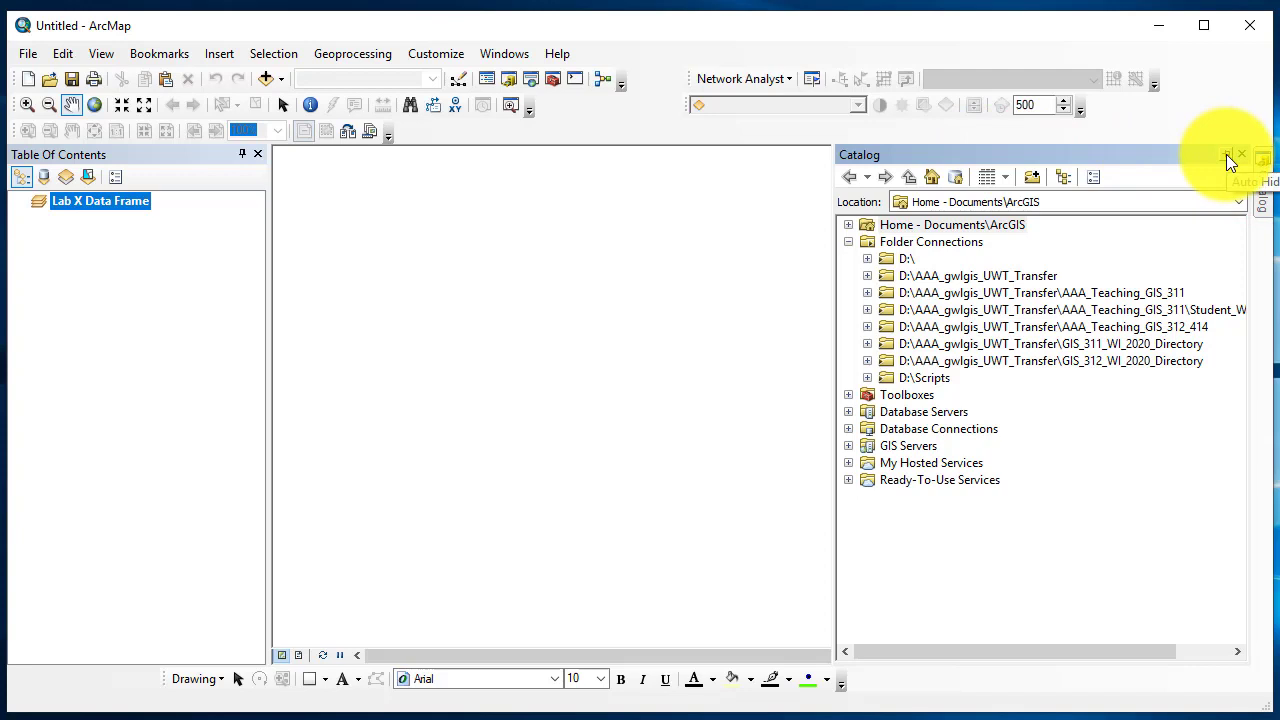
Pin the Catalog window open and expand the D:\ connection under Folder Connections.
left_click(1226, 152)
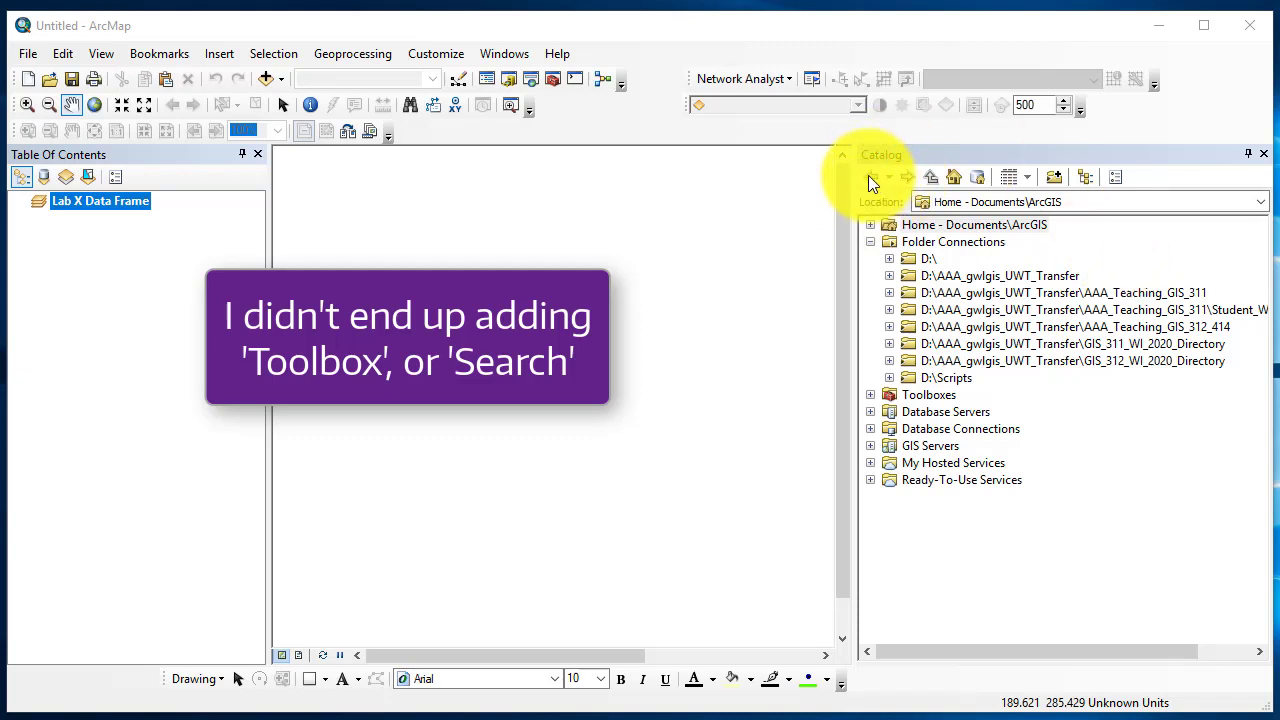
left_click(901, 153)
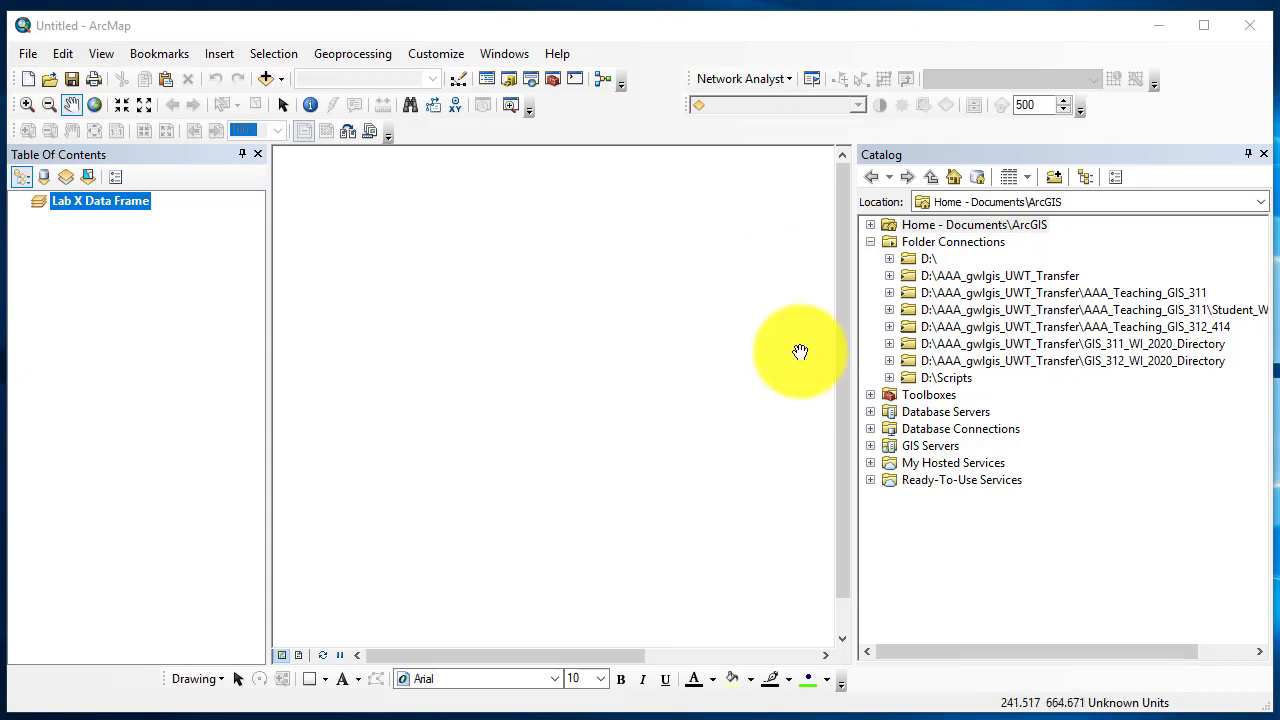
left_click(869, 243)
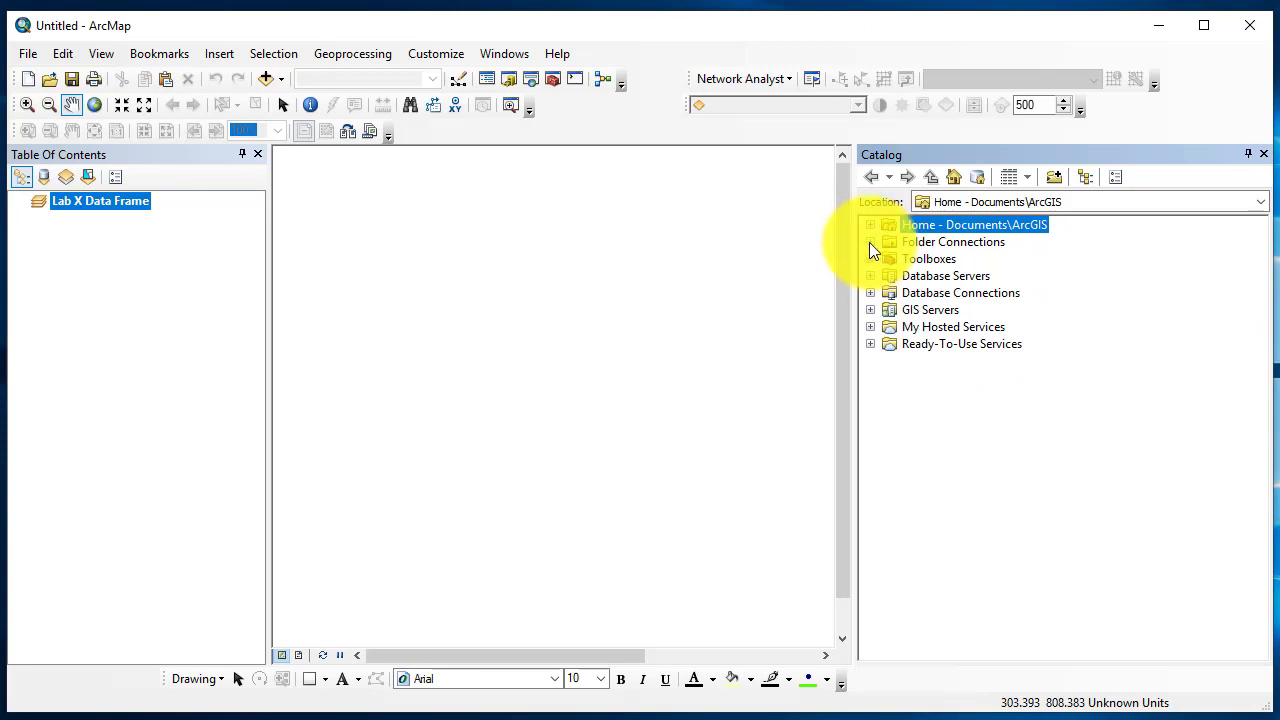
left_click(870, 242)
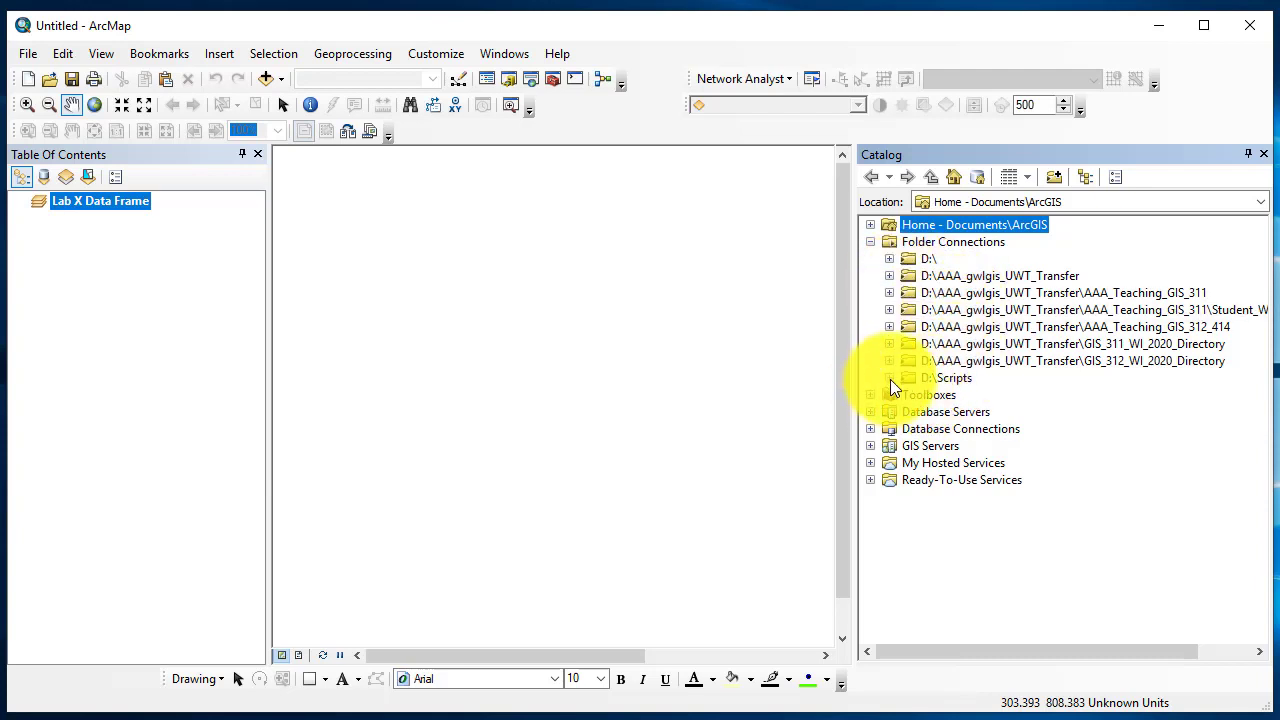
left_click(889, 258)
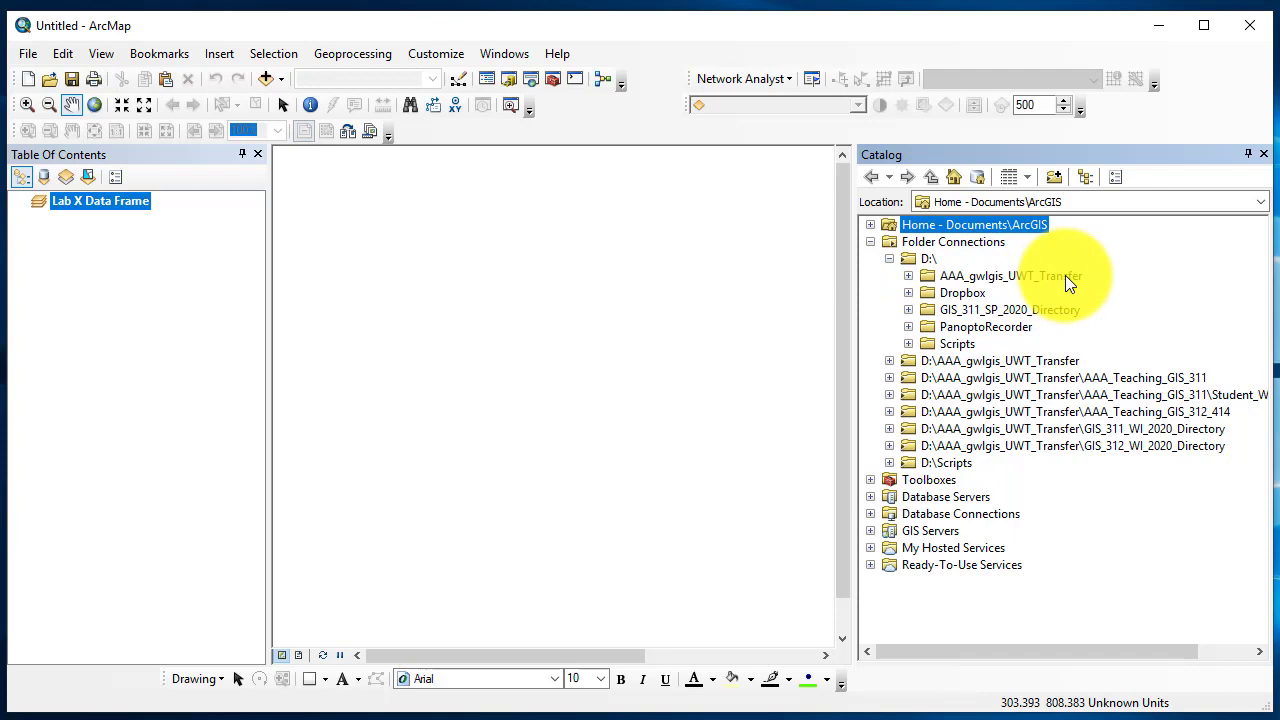
Compare the commands available for the D:\ folder connection with those for its first subfolder, including Disconnect Folder and Delete, and collapse D:\.
right_click(910, 259)
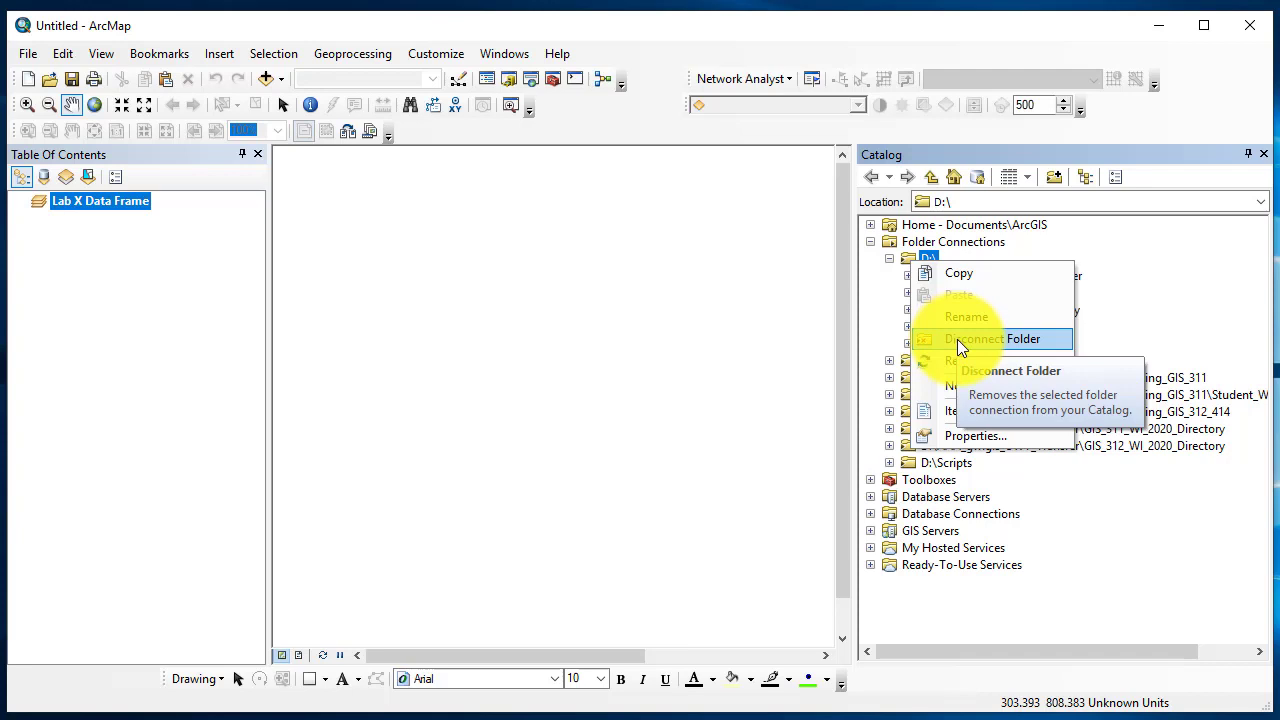
left_click(739, 342)
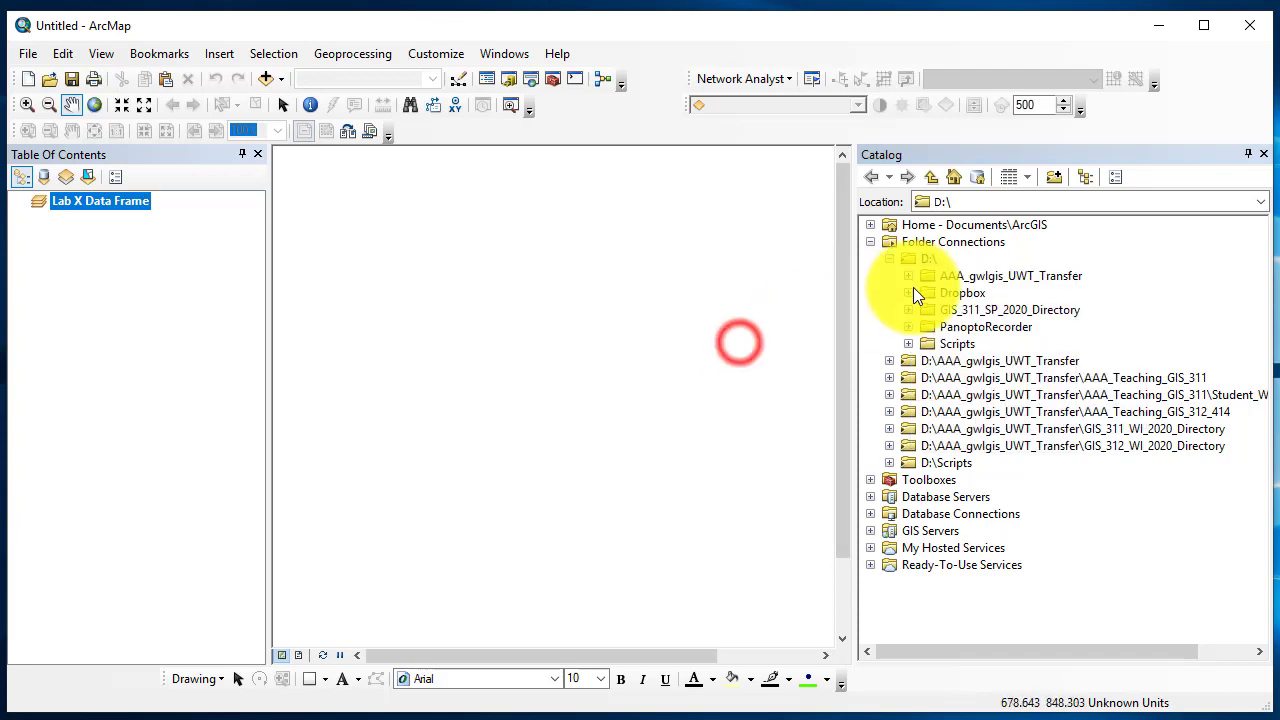
right_click(934, 278)
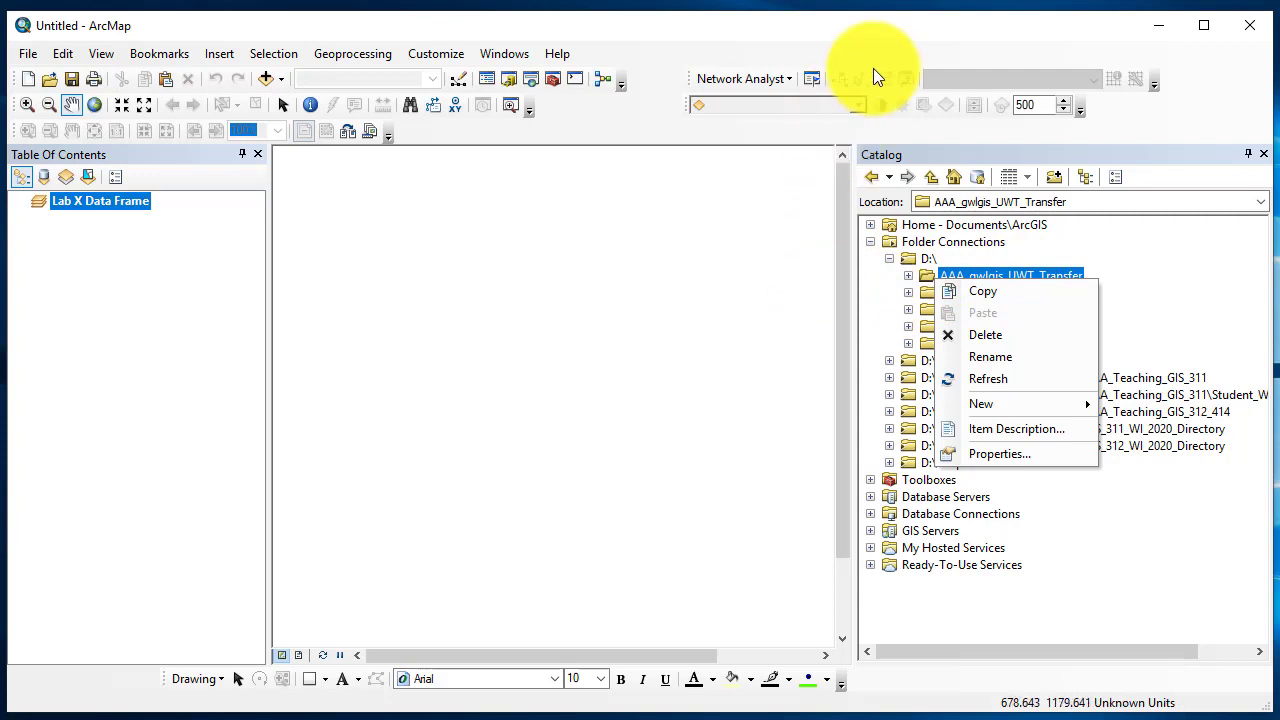
right_click(895, 30)
left_click(926, 274)
right_click(926, 274)
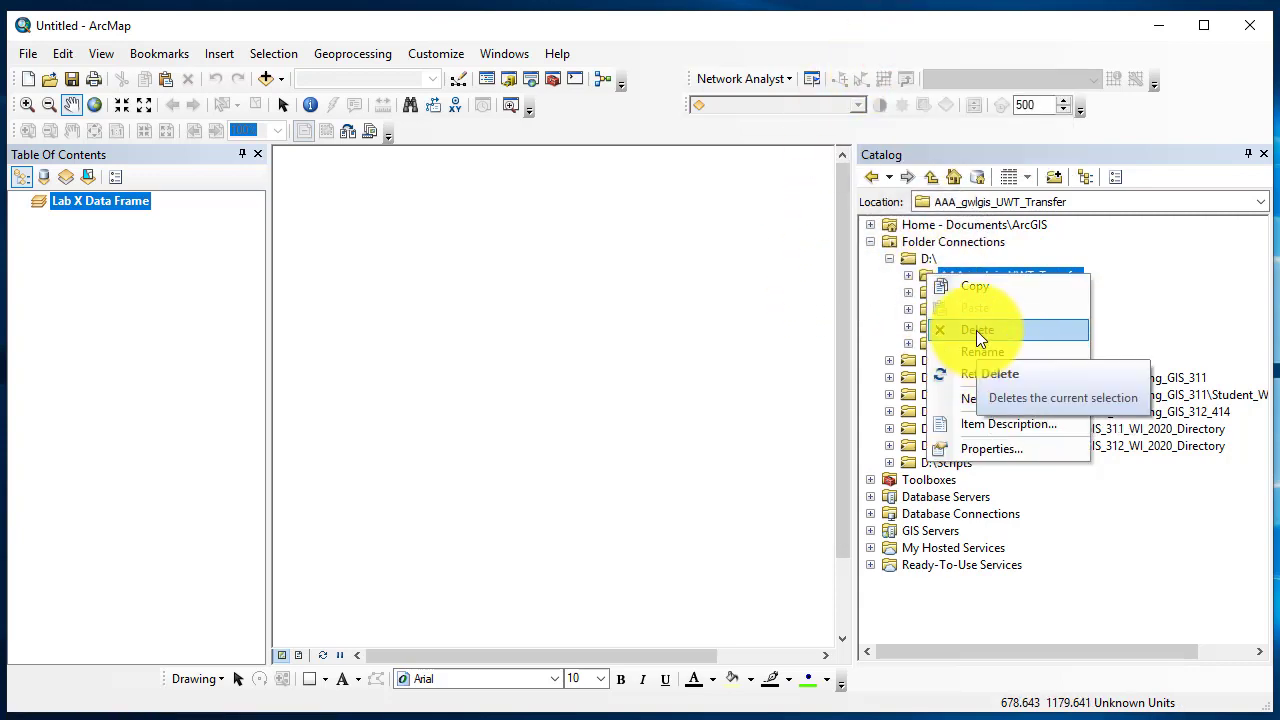
left_click(907, 259)
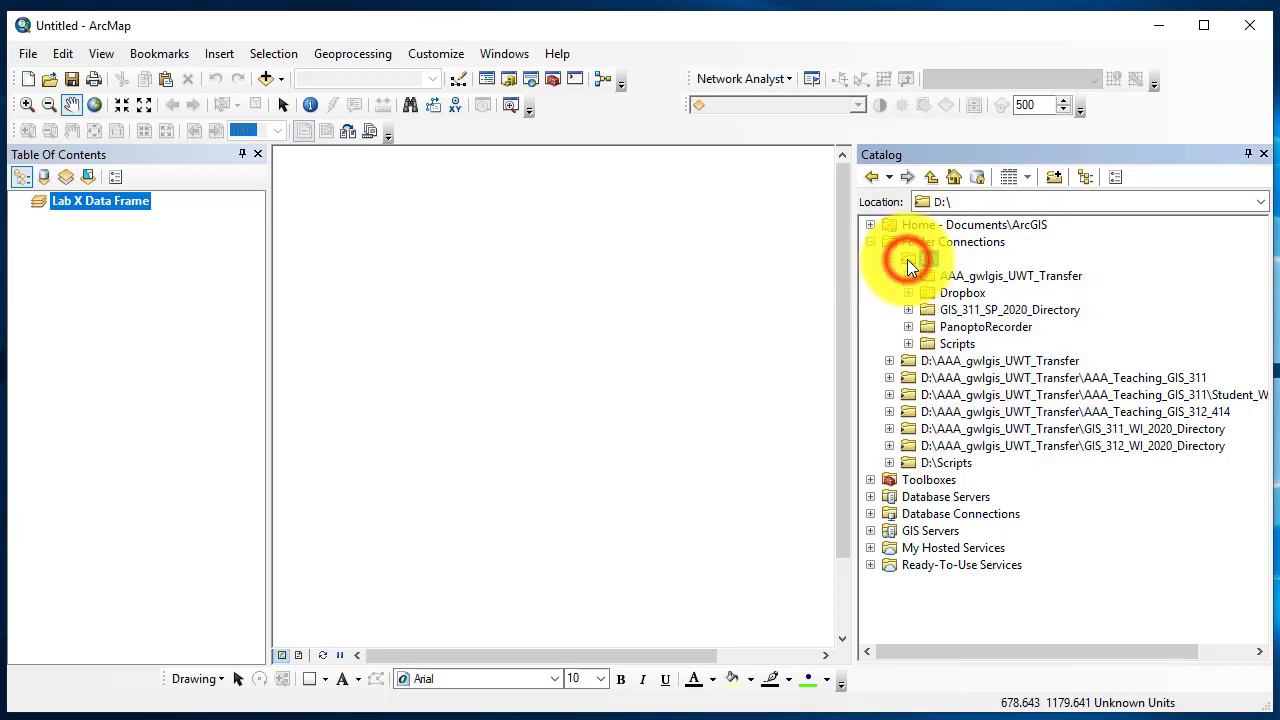
right_click(907, 259)
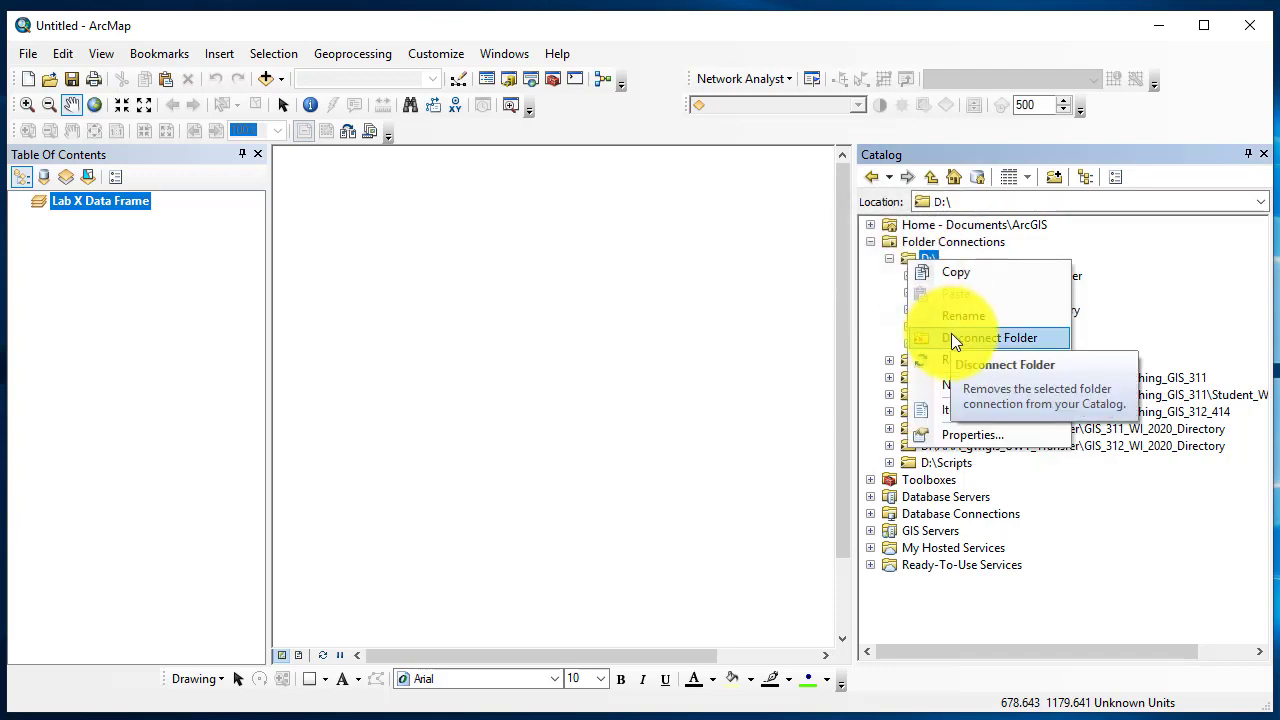
left_click(773, 337)
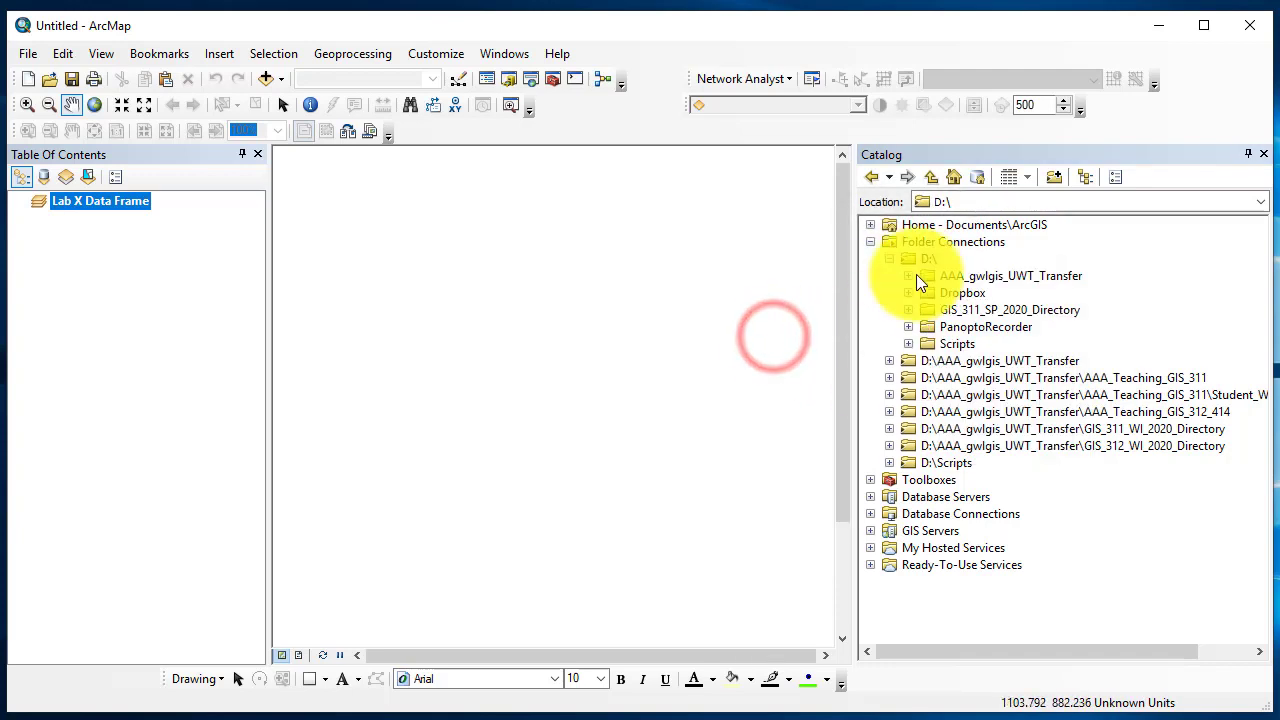
left_click(890, 260)
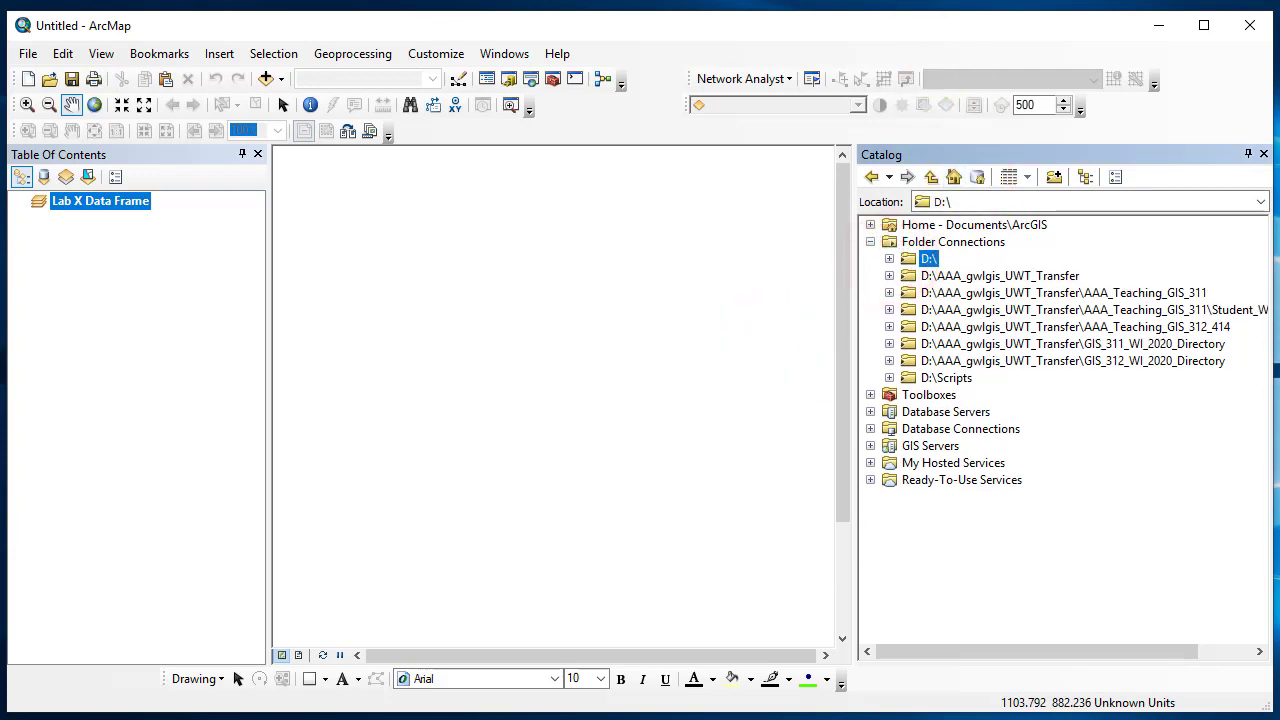
Add a folder connection to D:\GIS_311_SP_2020_Directory in the Catalog and collapse its contents.
left_click(1055, 178)
left_click_drag(652, 181, 704, 190)
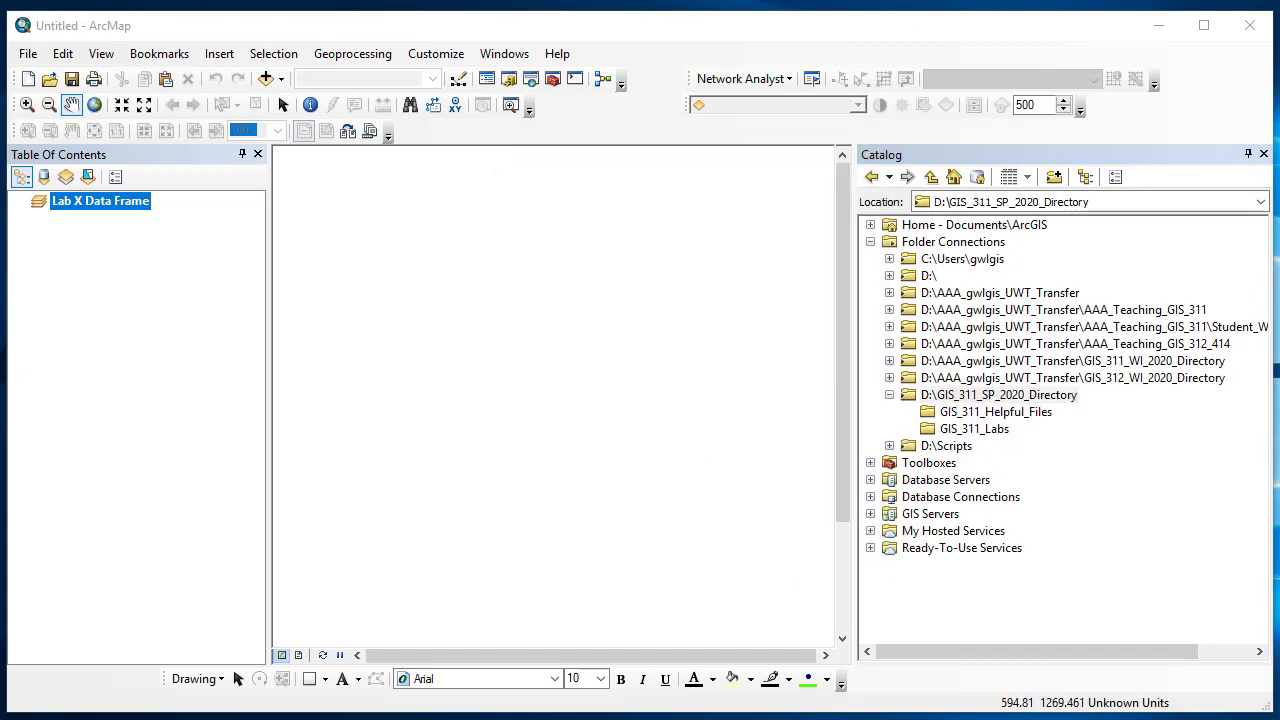
left_click(889, 395)
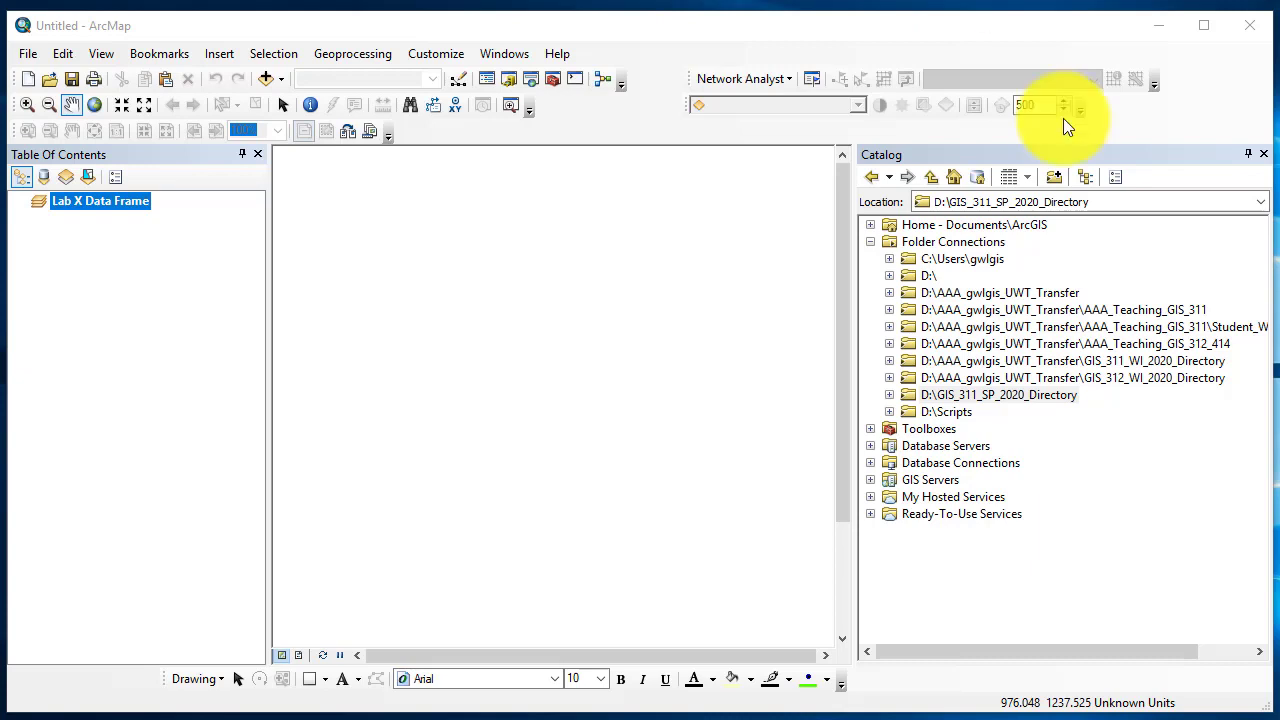
Try to connect the Catalog to GIS_311_SP_2020_Directory again by browsing through This PC and DATA (D:).
left_click(1054, 178)
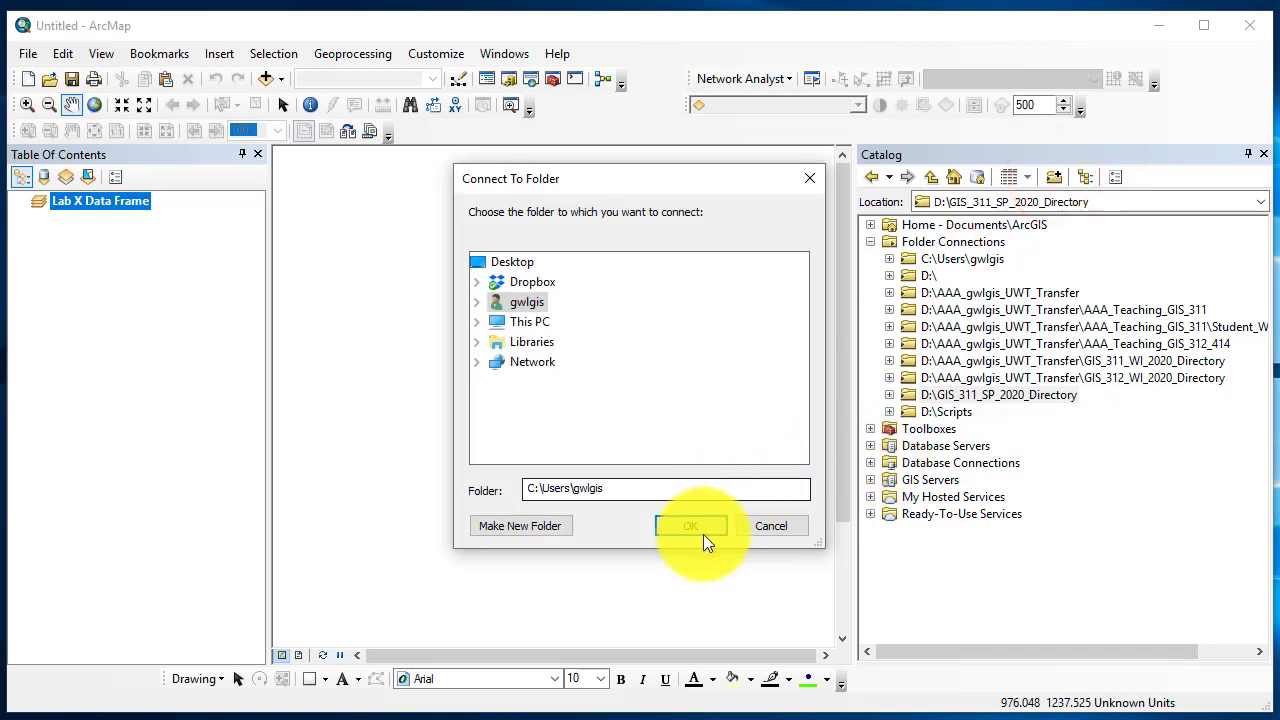
left_click(777, 520)
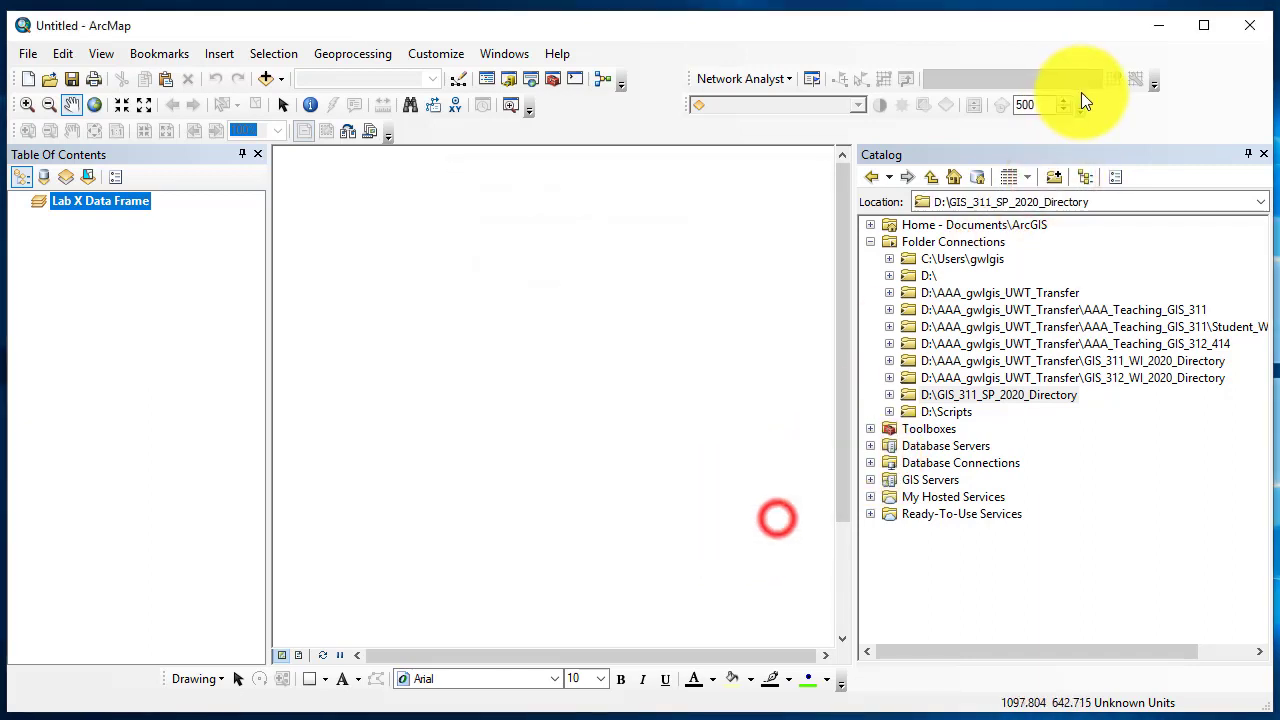
left_click(1055, 178)
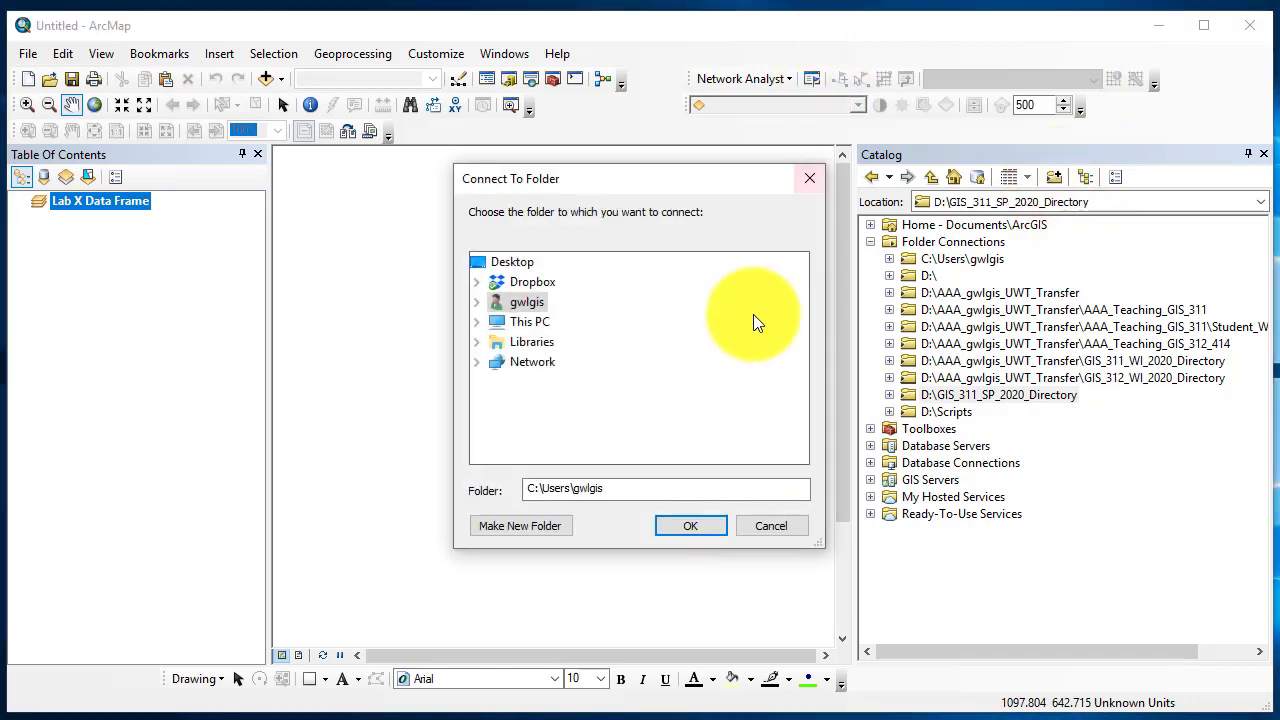
left_click(477, 322)
scroll(476, 323, "down", 1)
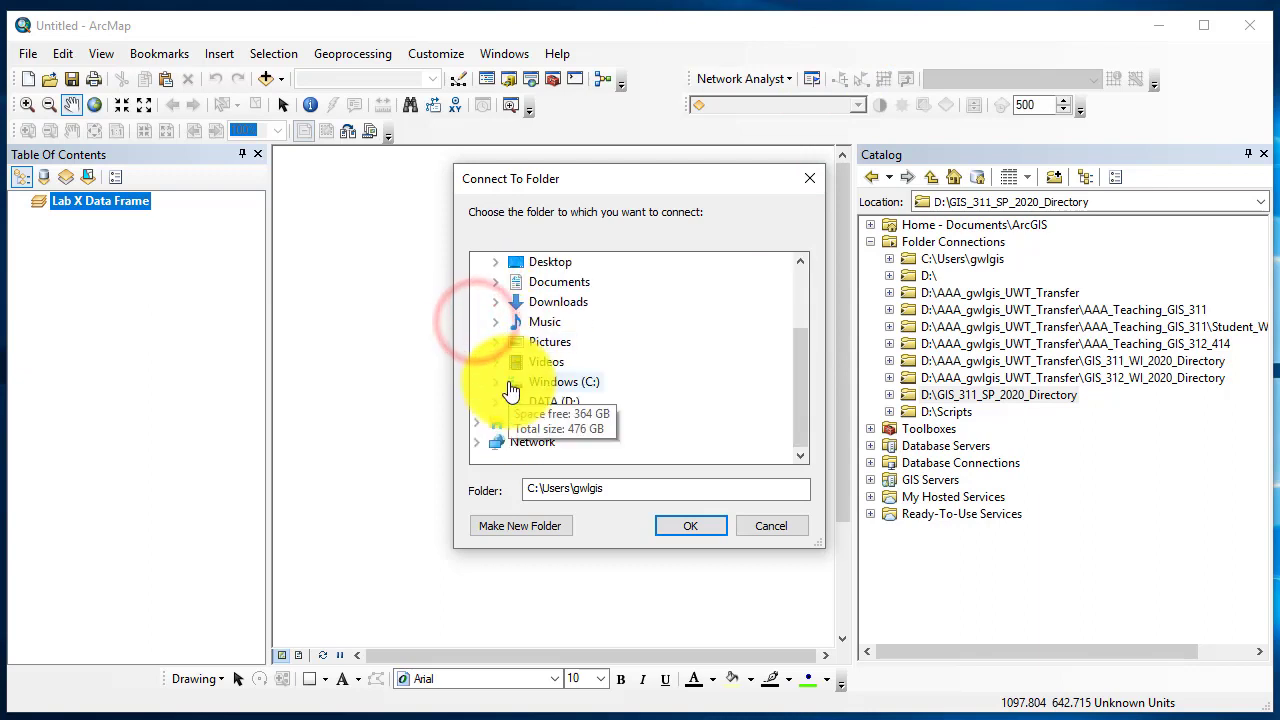
left_click(496, 404)
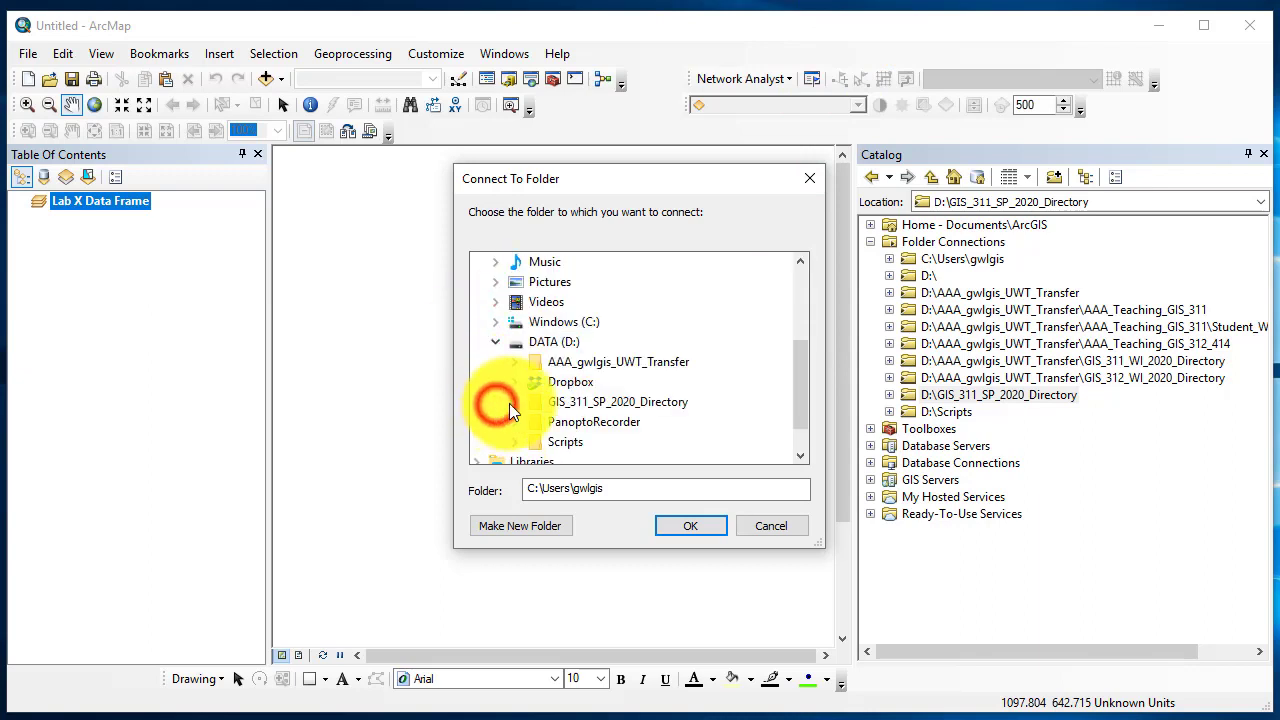
left_click(548, 345)
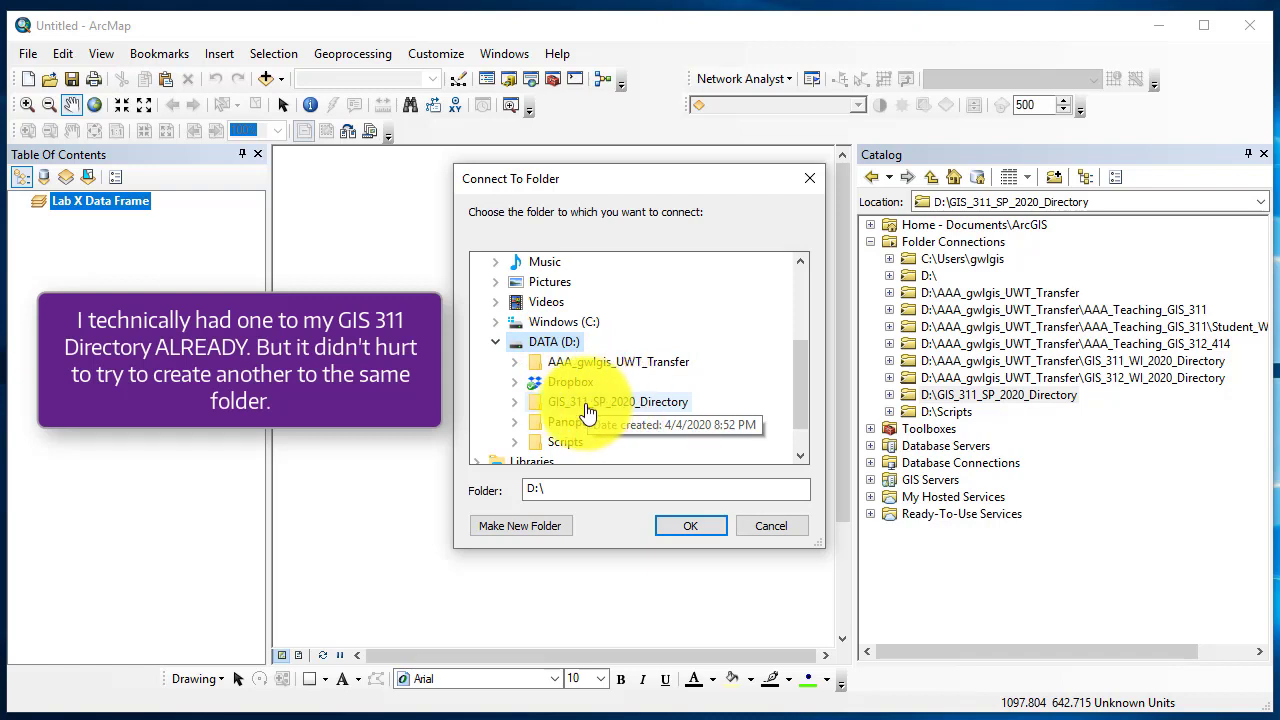
left_click(675, 404)
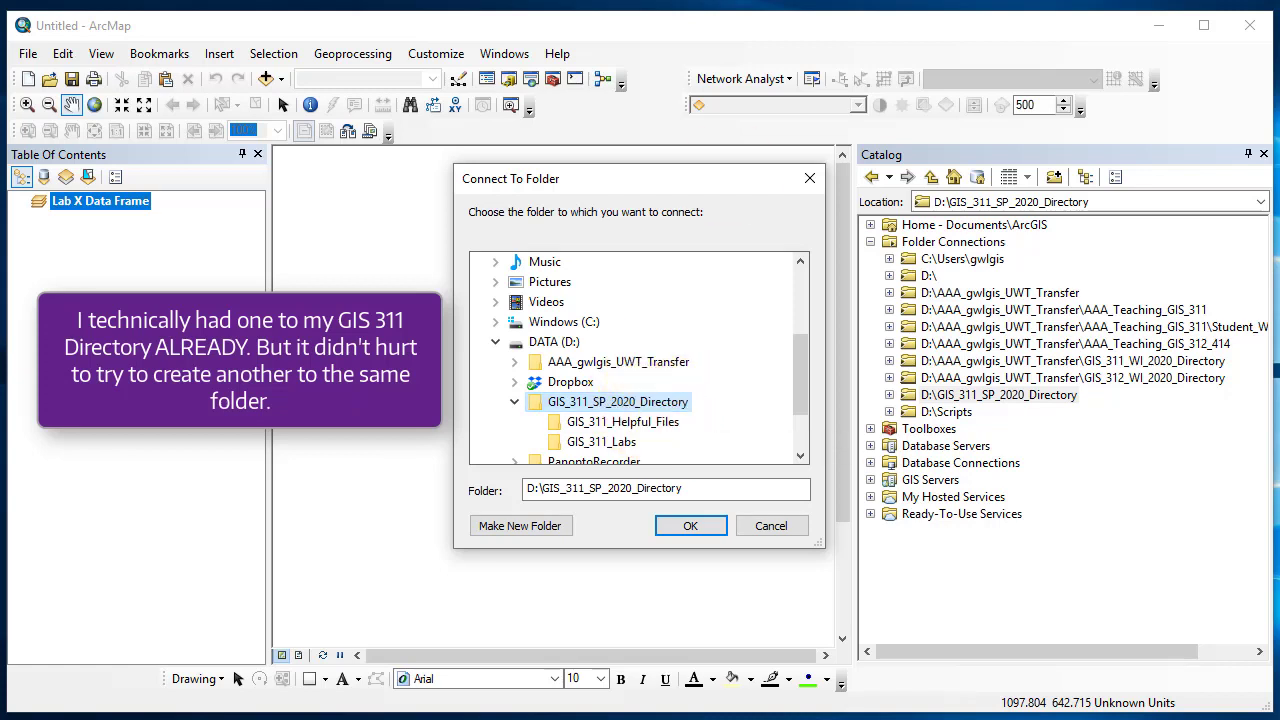
left_click(690, 525)
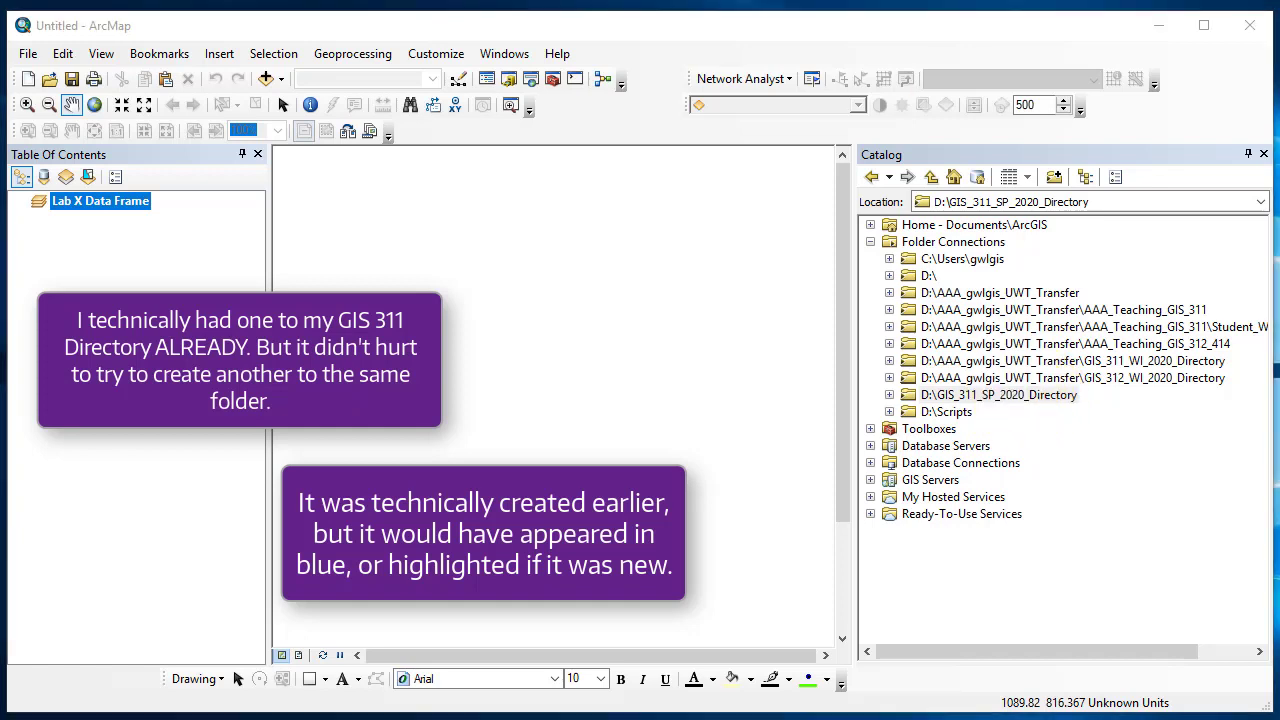
Add a folder connection to the GIS_311_Labs subfolder of D:\GIS_311_SP_2020_Directory.
left_click(1055, 177)
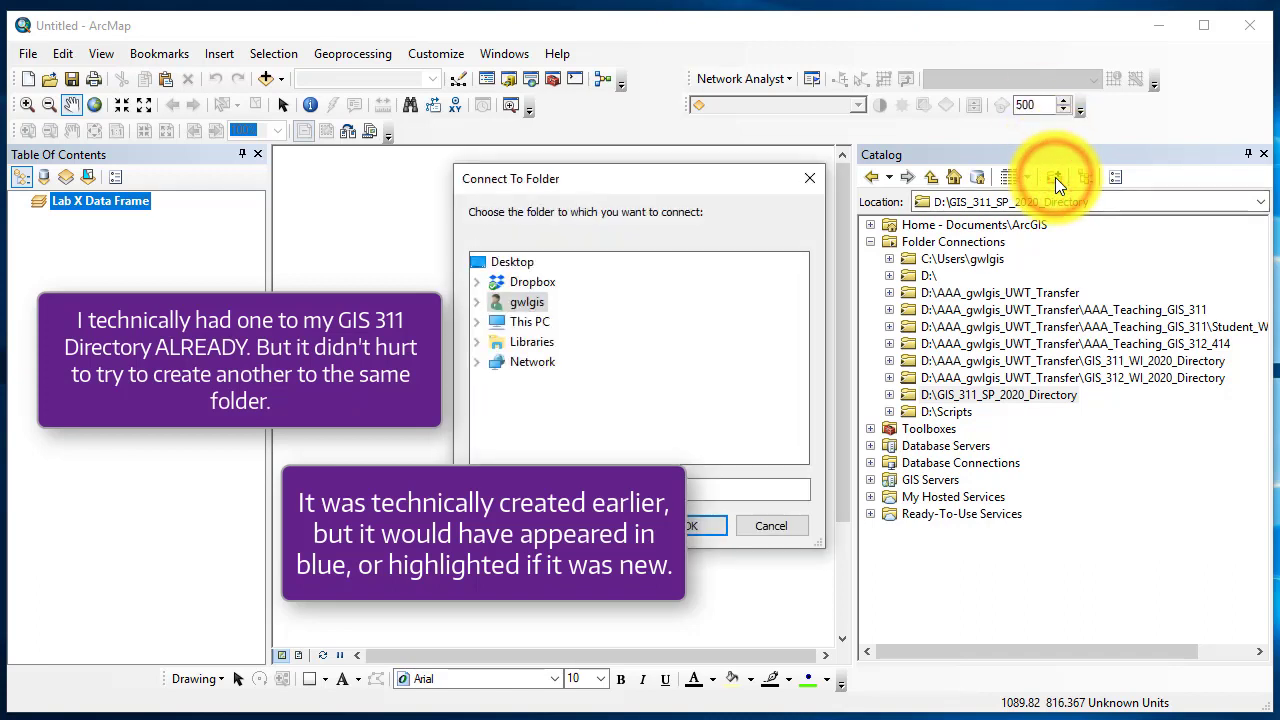
left_click(476, 321)
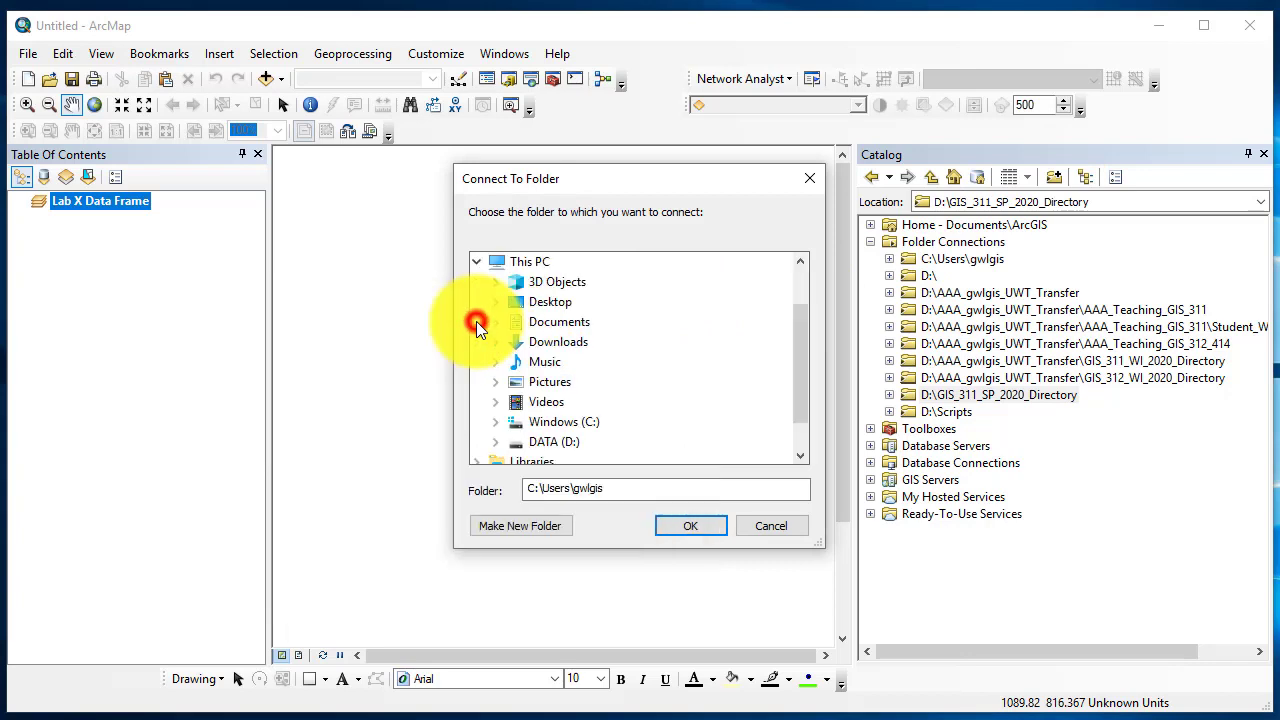
left_click(540, 441)
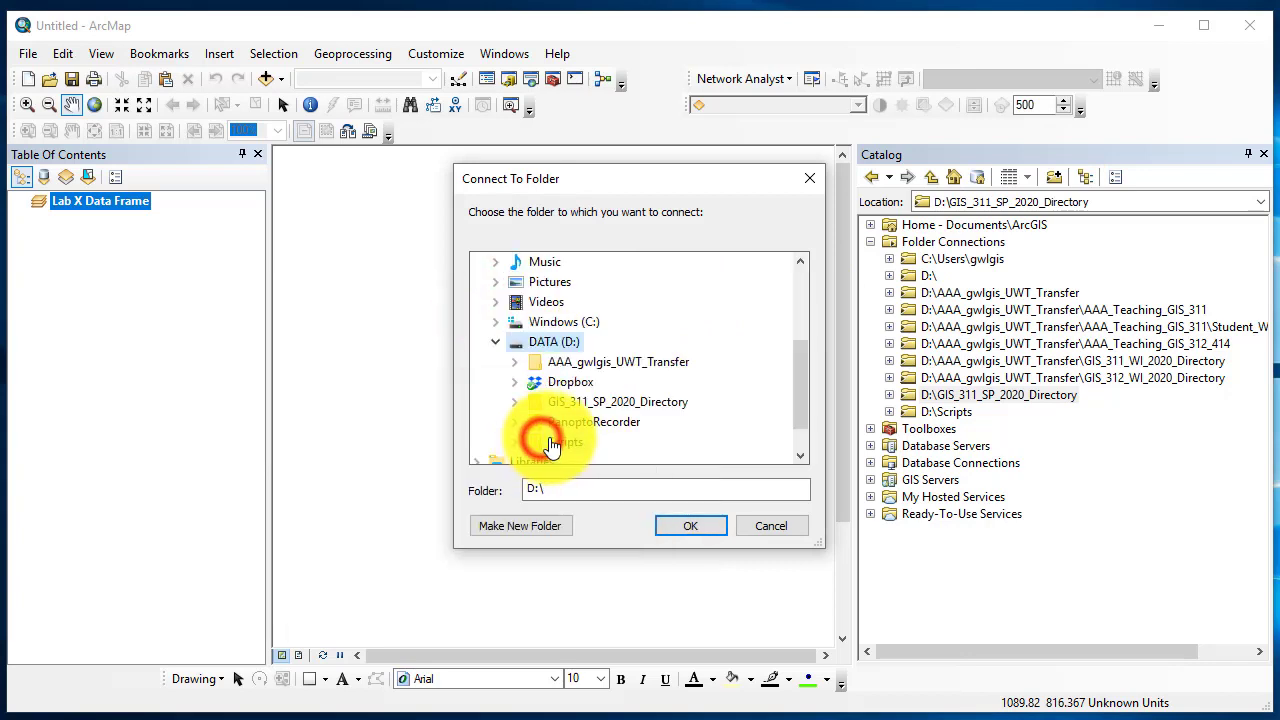
double_click(615, 402)
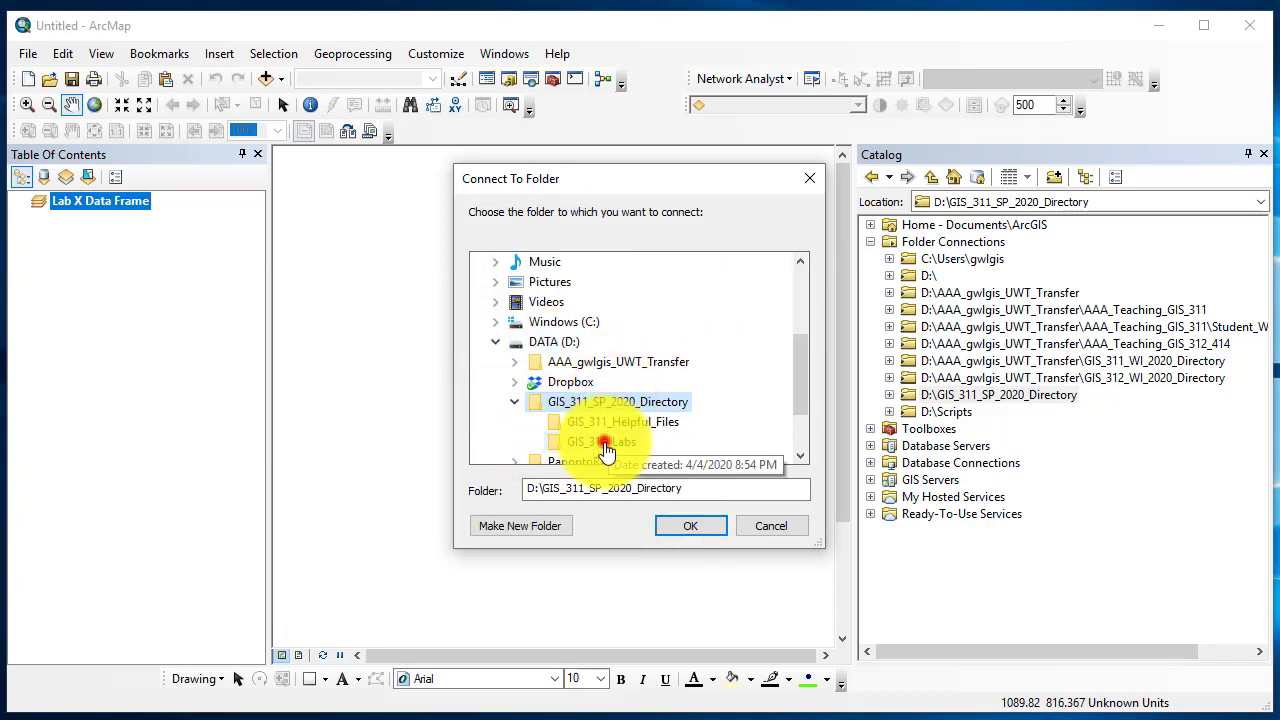
left_click(600, 441)
left_click(691, 527)
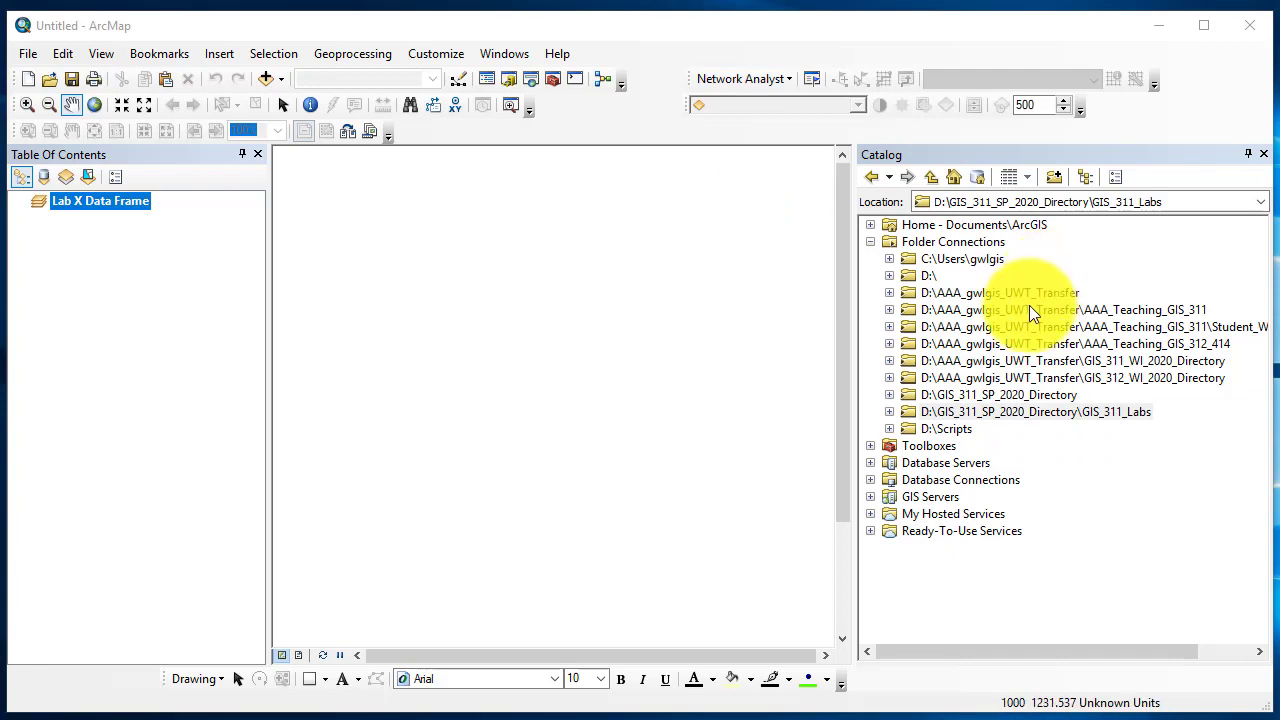
Compare the paths to GIS_311_Labs by expanding the D:\, GIS_311_SP_2020_Directory and direct GIS_311_Labs folder connections.
left_click(889, 276)
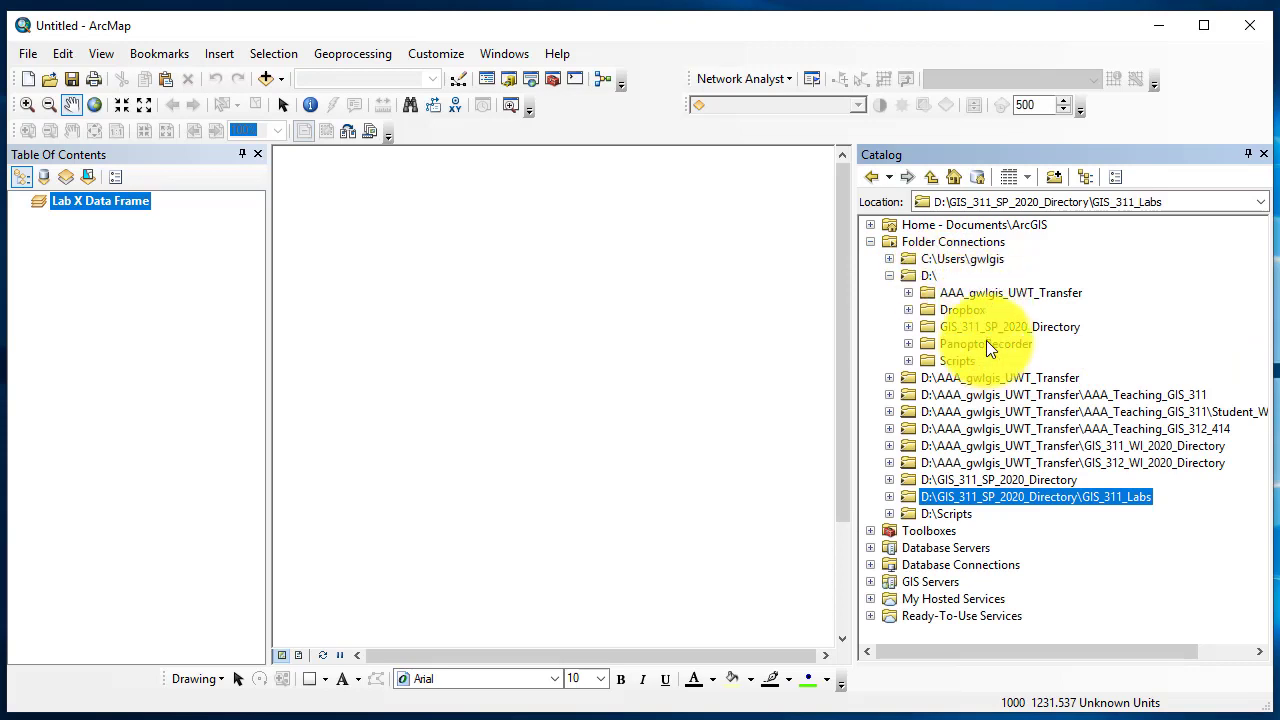
left_click(908, 327)
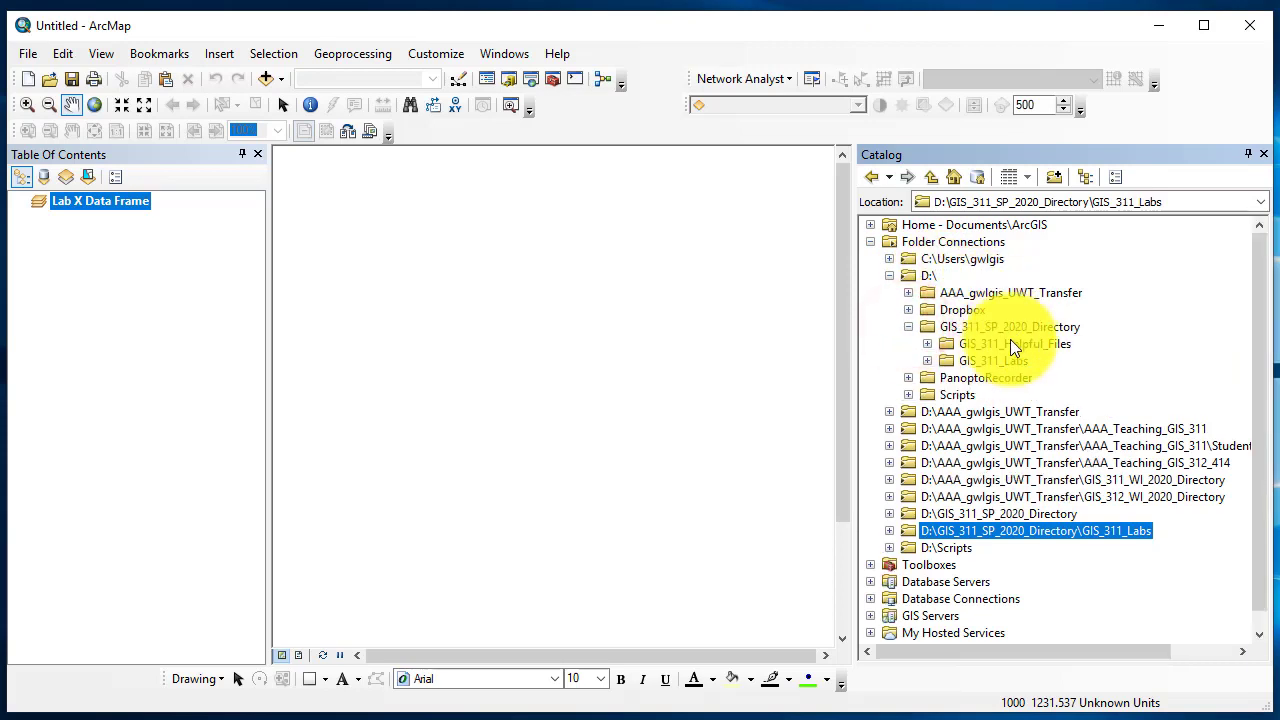
left_click(923, 363)
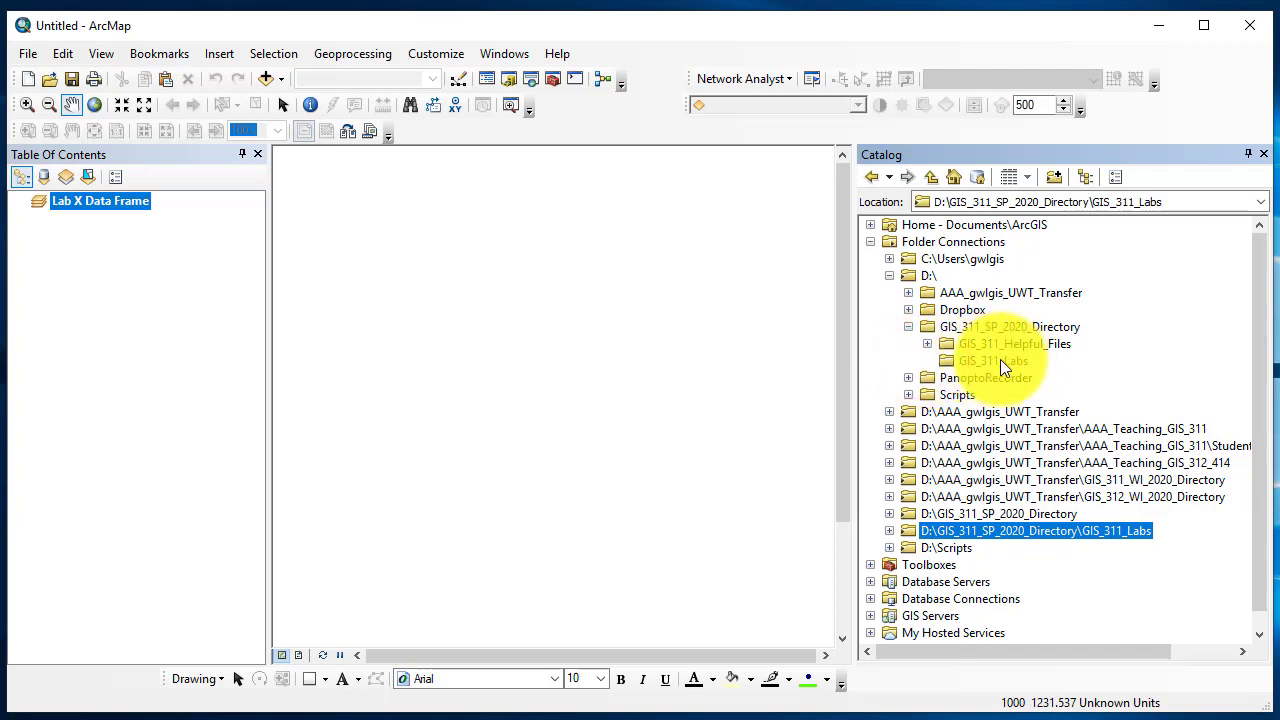
scroll(995, 368, "down", 1)
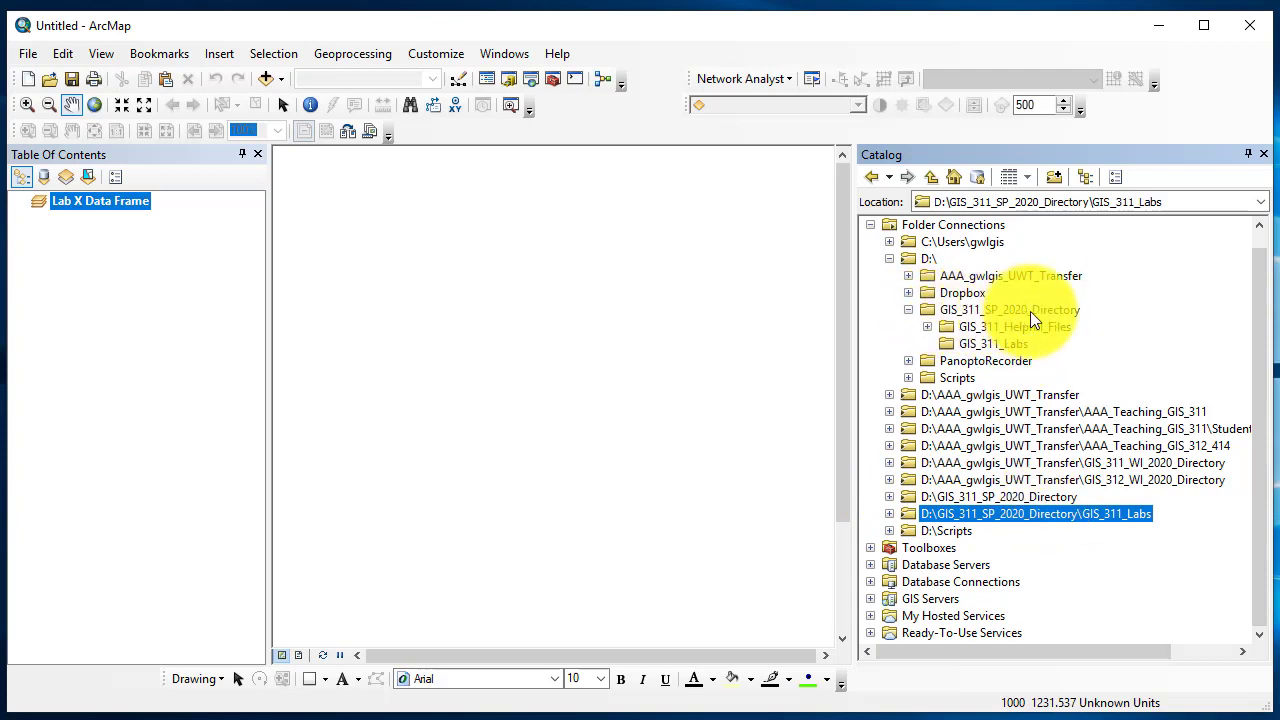
left_click(888, 496)
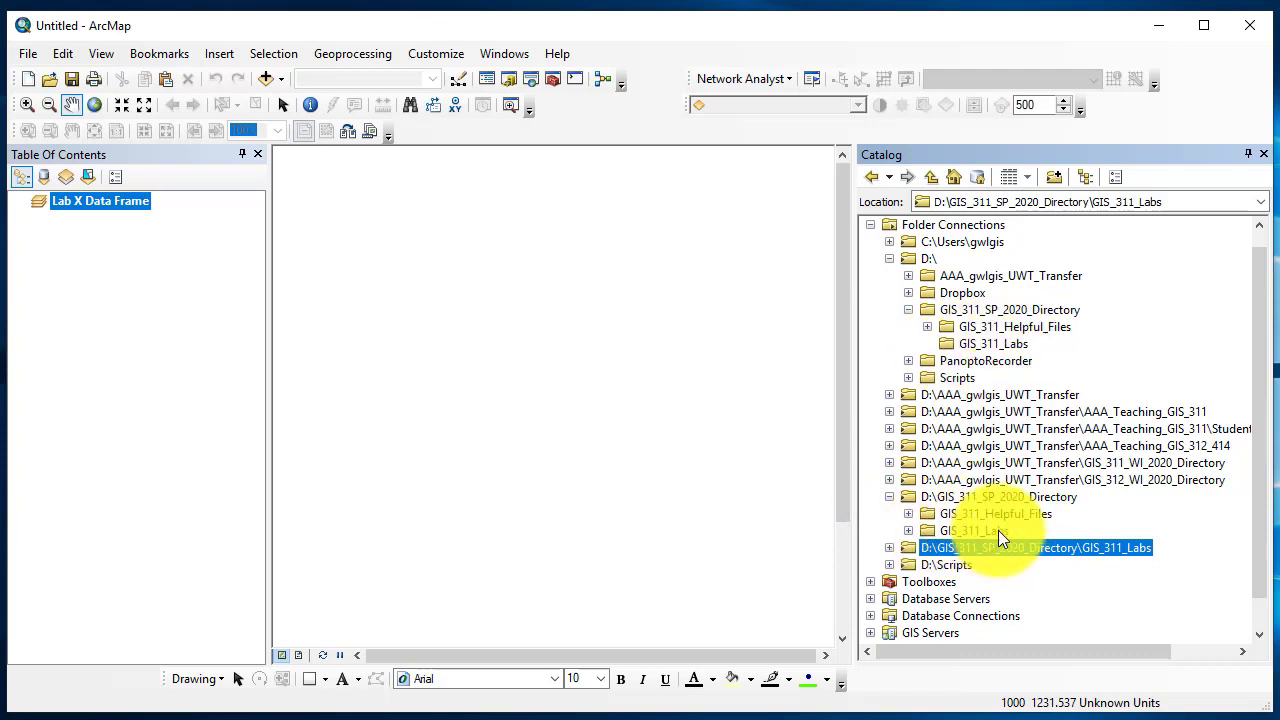
left_click(909, 530)
left_click(908, 514)
left_click(889, 548)
left_click(1129, 549)
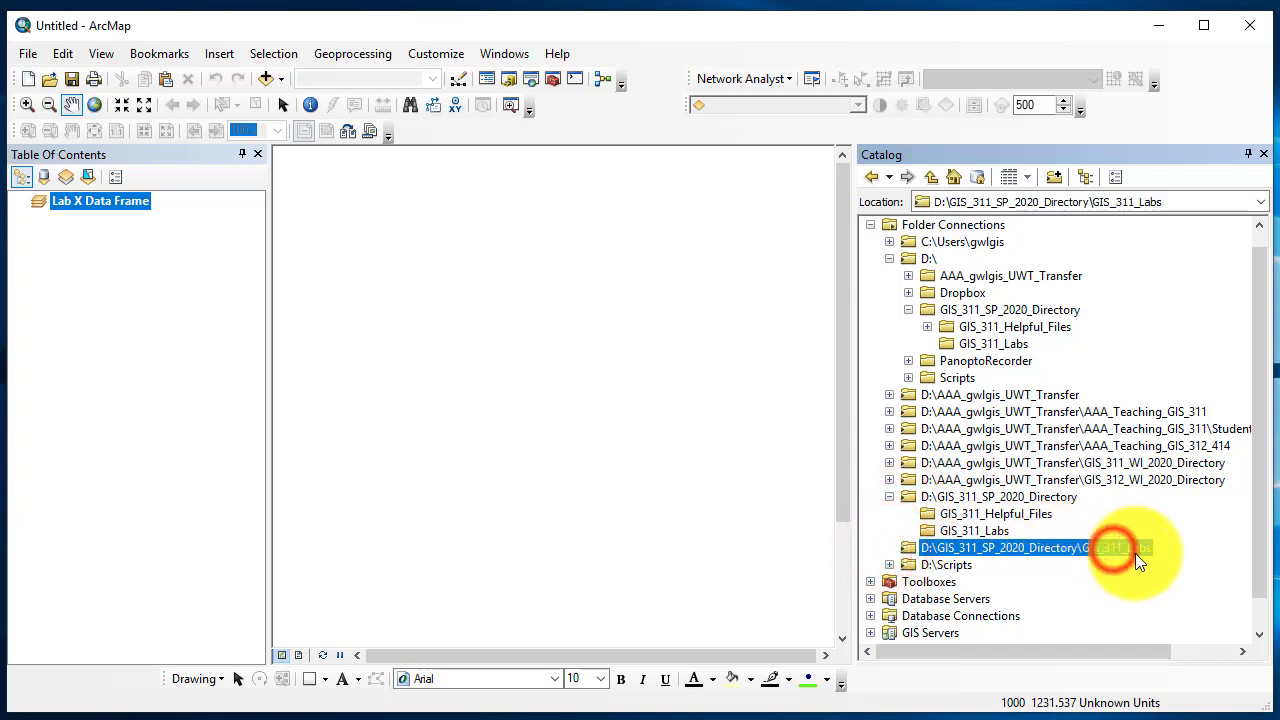
left_click(1114, 580)
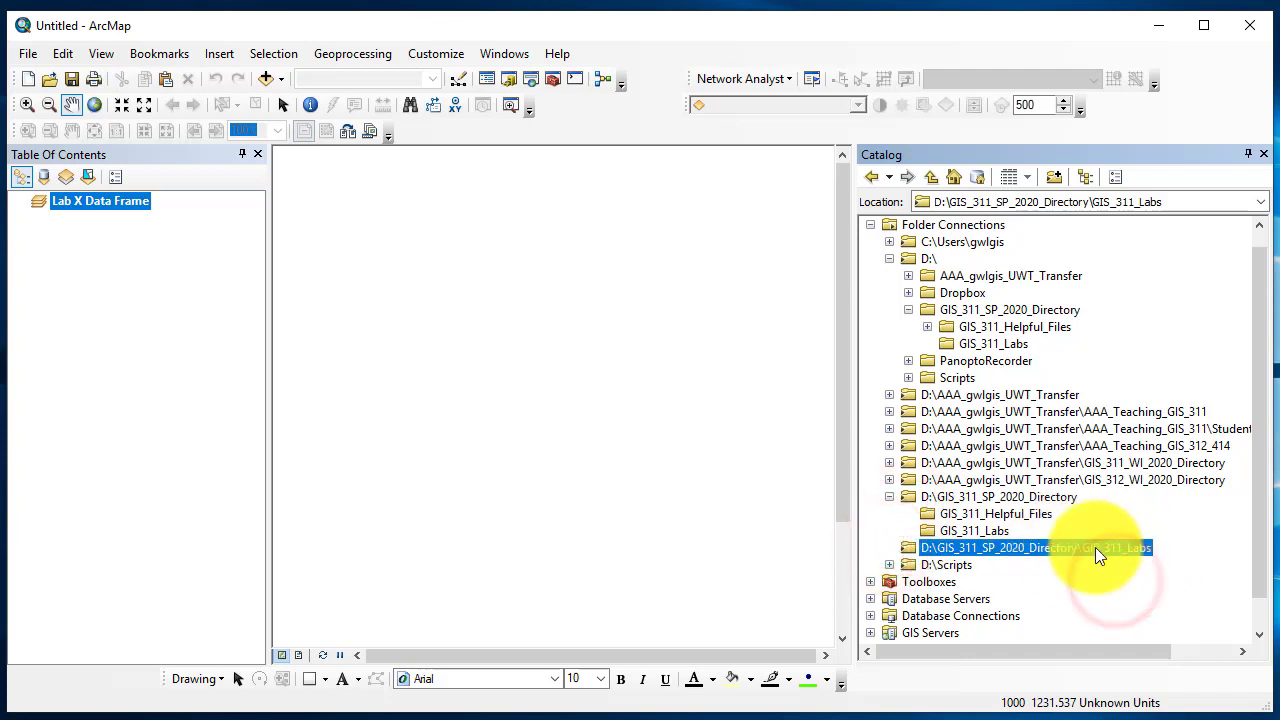
Resize the docked Catalog window so it is slightly wider and the folder connection paths are easier to read.
left_click(929, 531)
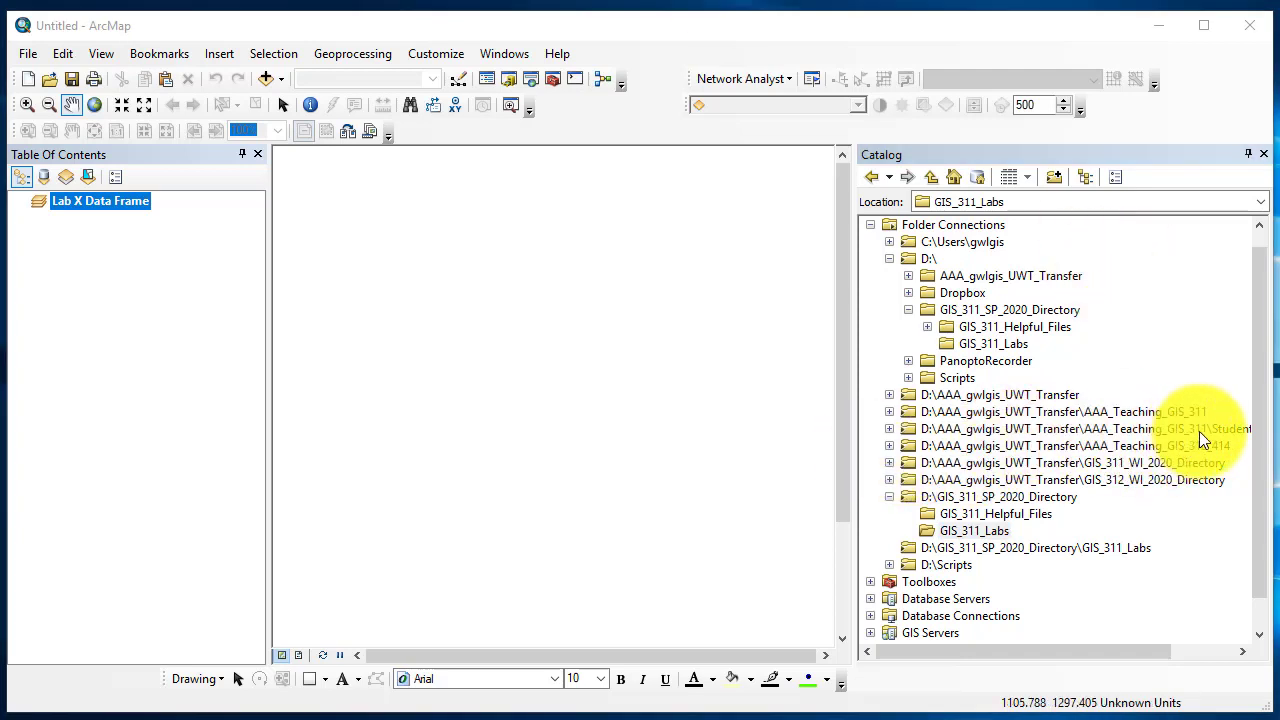
left_click_drag(851, 437, 752, 440)
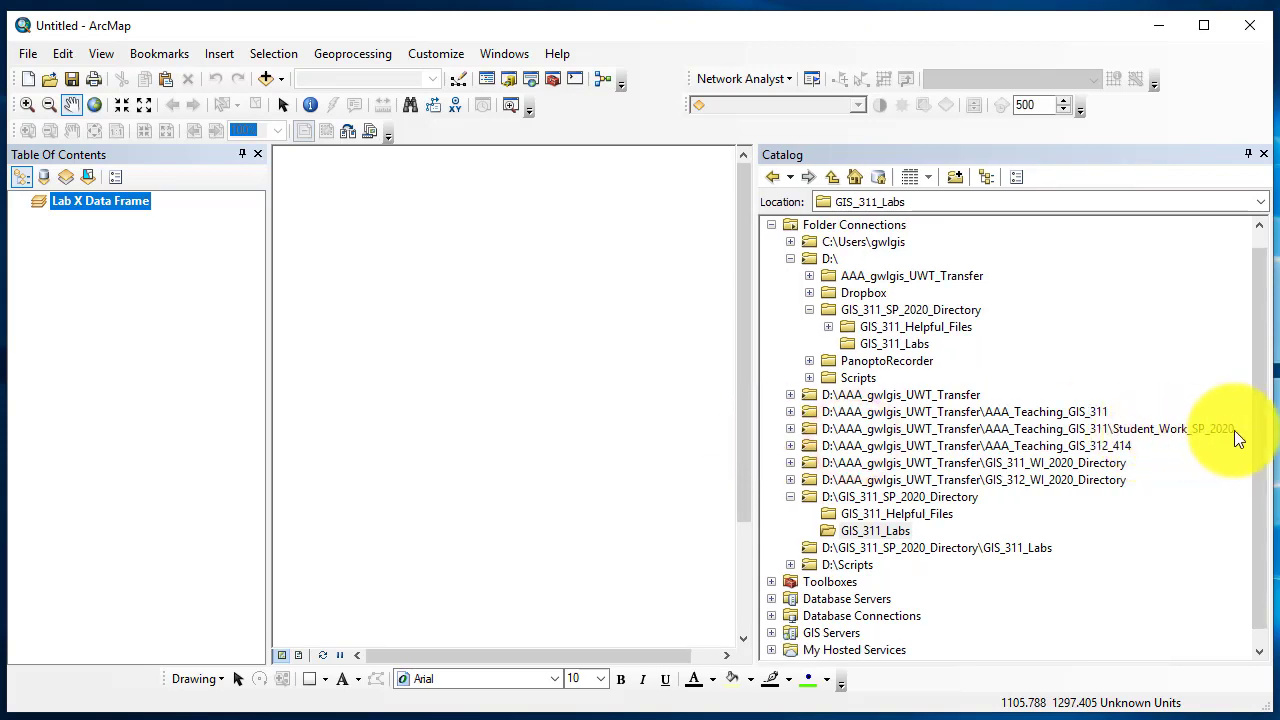
left_click_drag(754, 431, 956, 433)
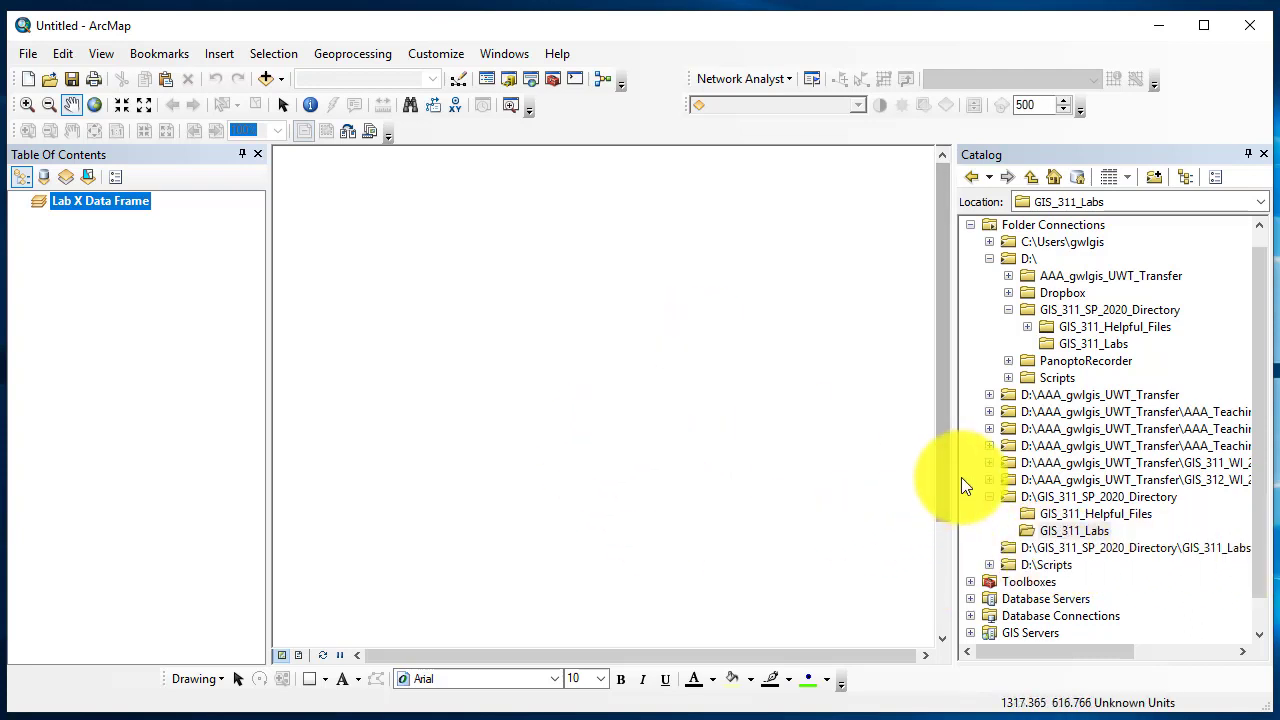
left_click_drag(956, 479, 836, 479)
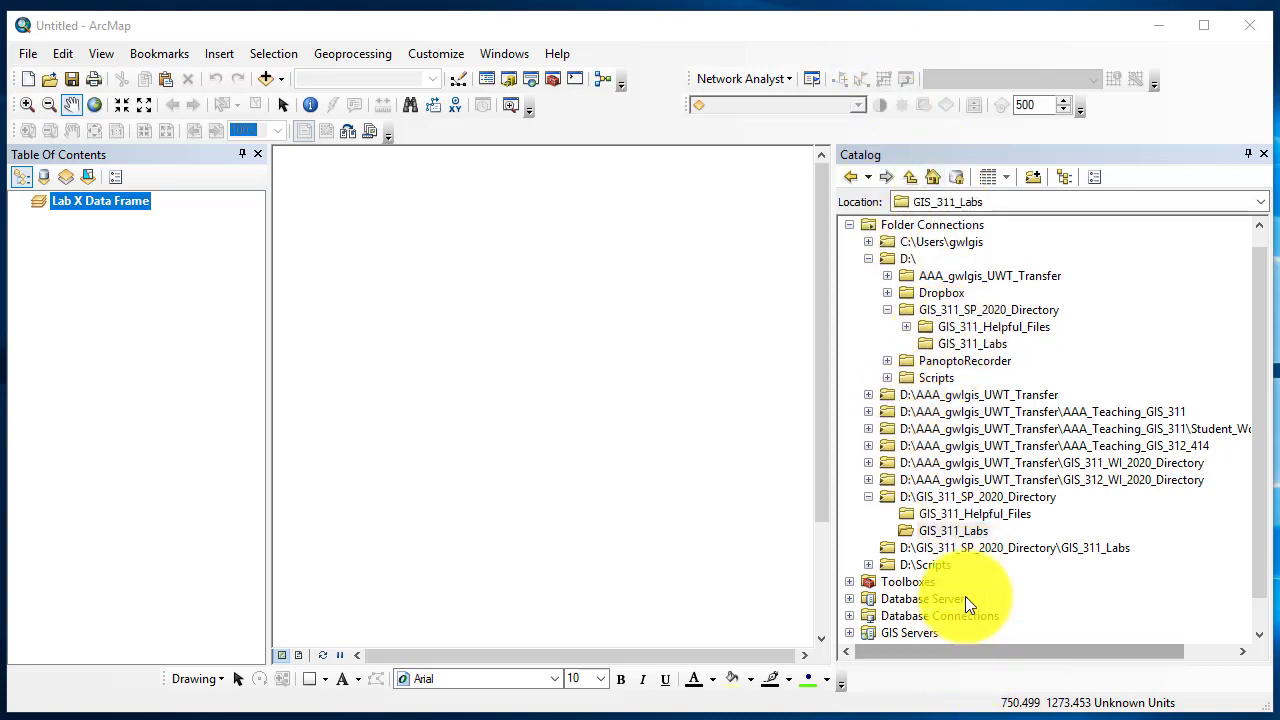
left_click(927, 342)
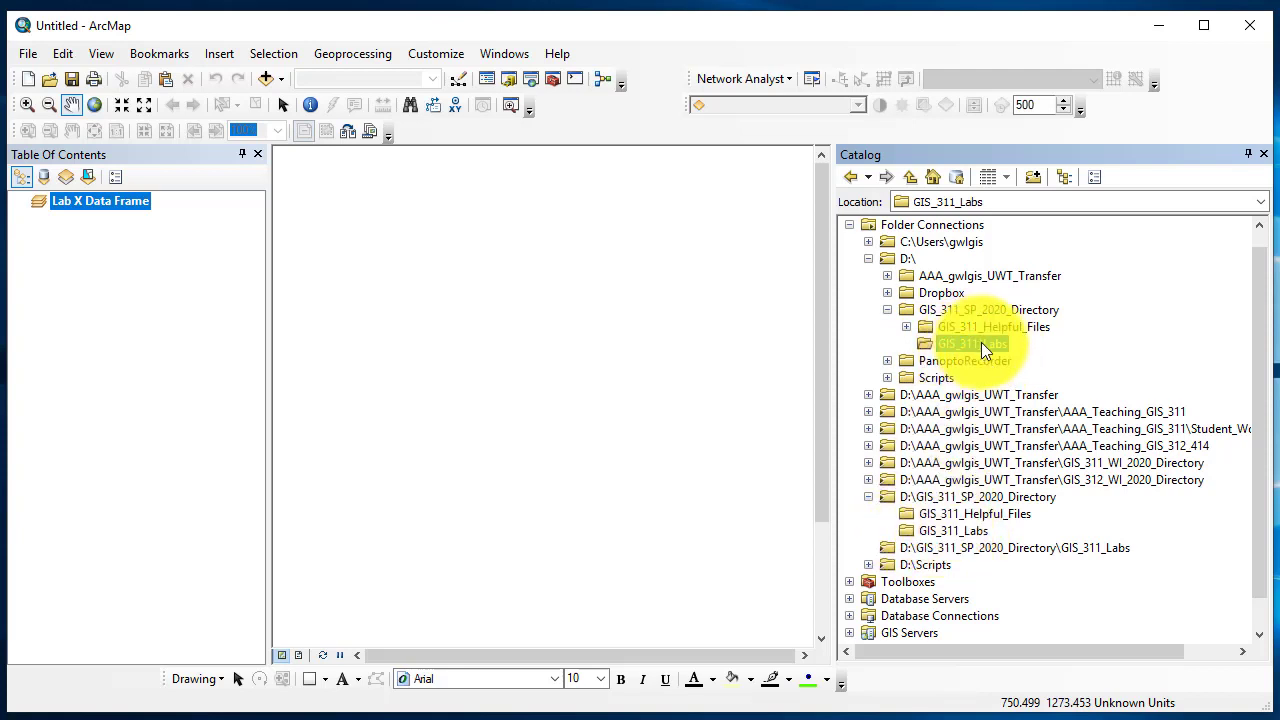
right_click(958, 547)
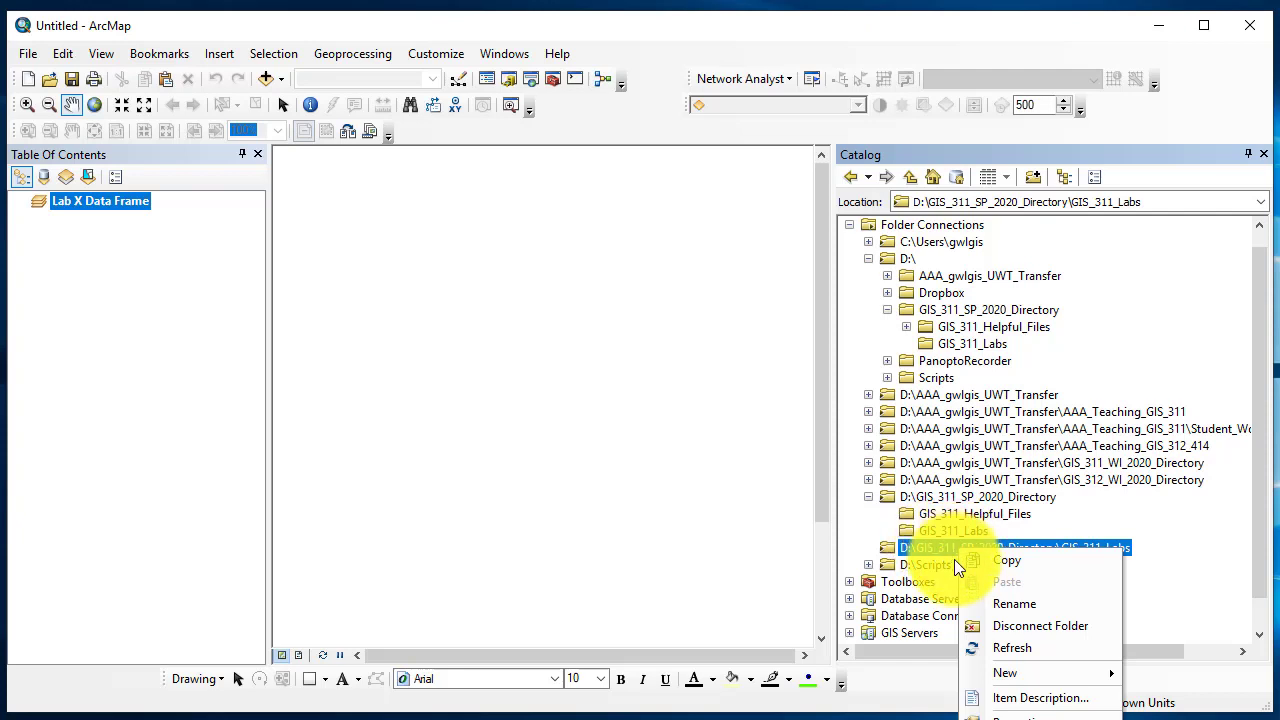
mouse_move(1005, 678)
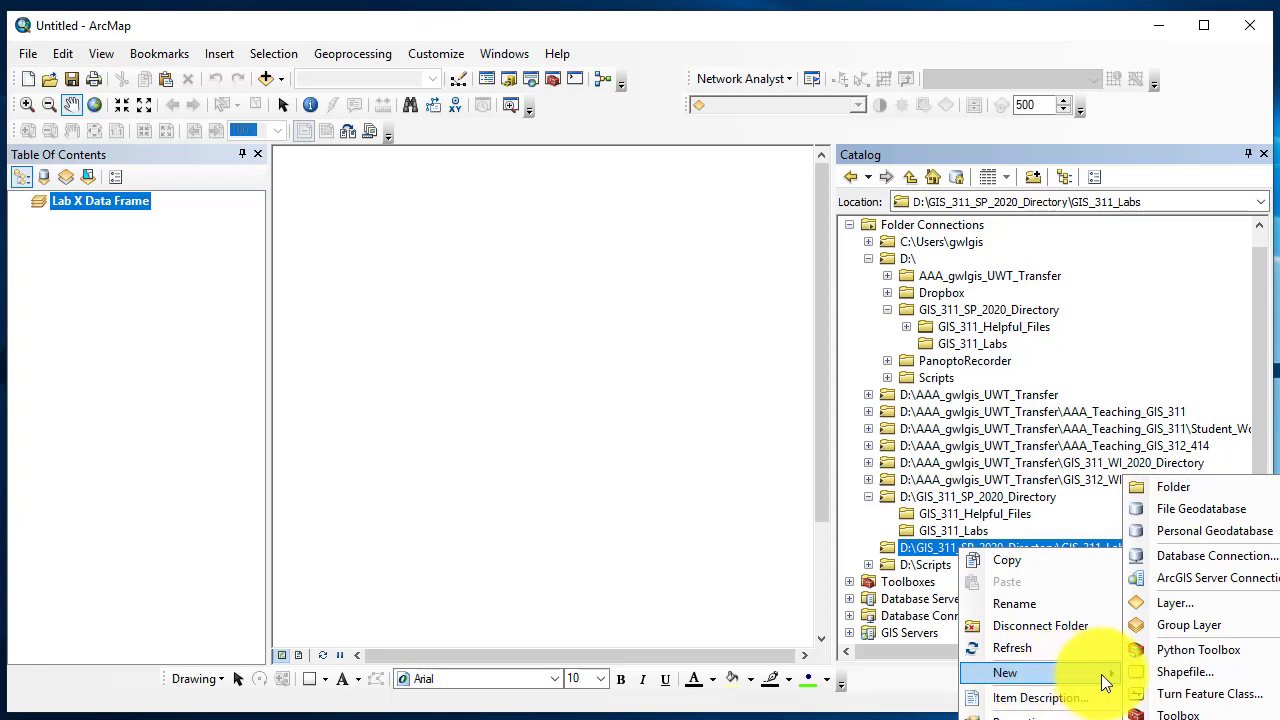
left_click(1179, 485)
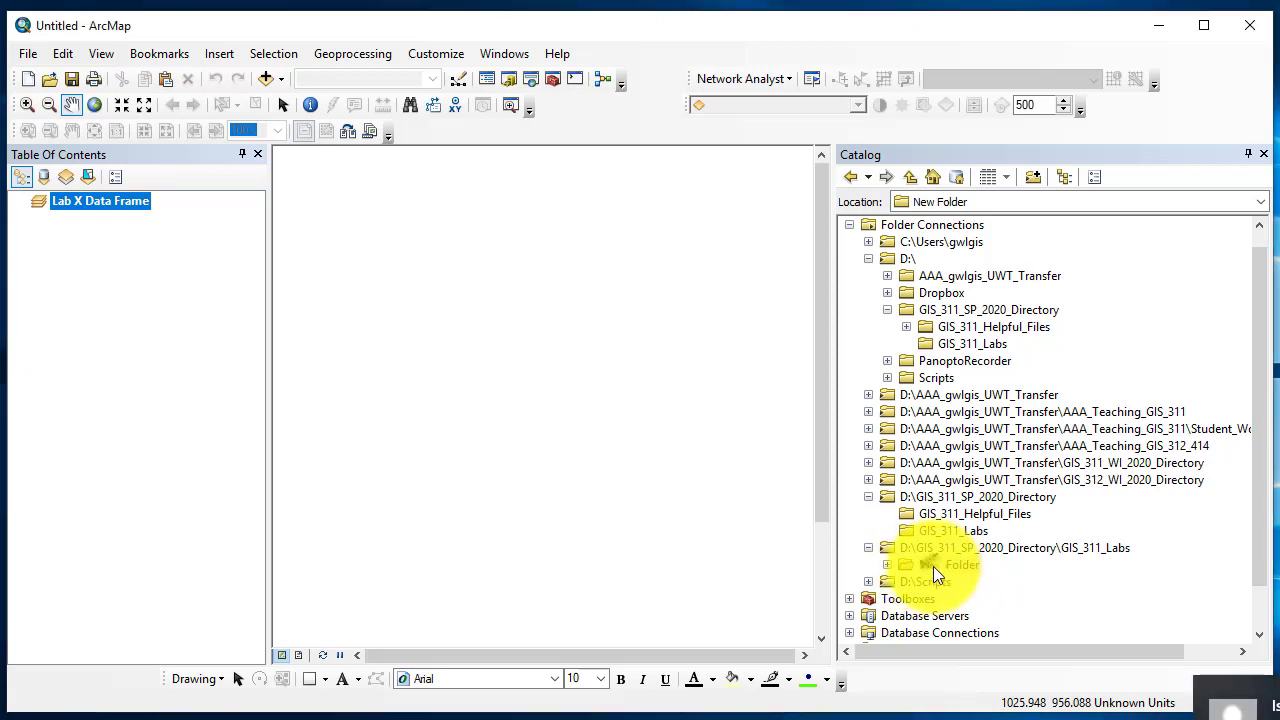
right_click(933, 566)
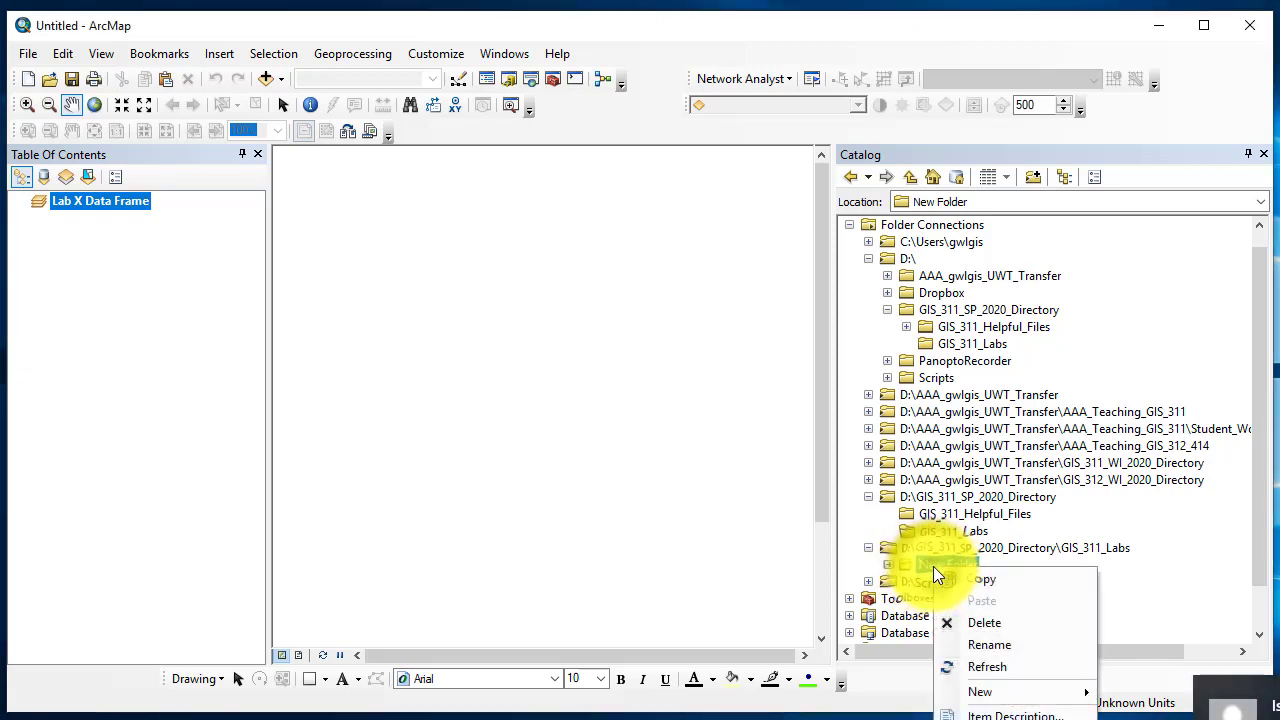
left_click(978, 622)
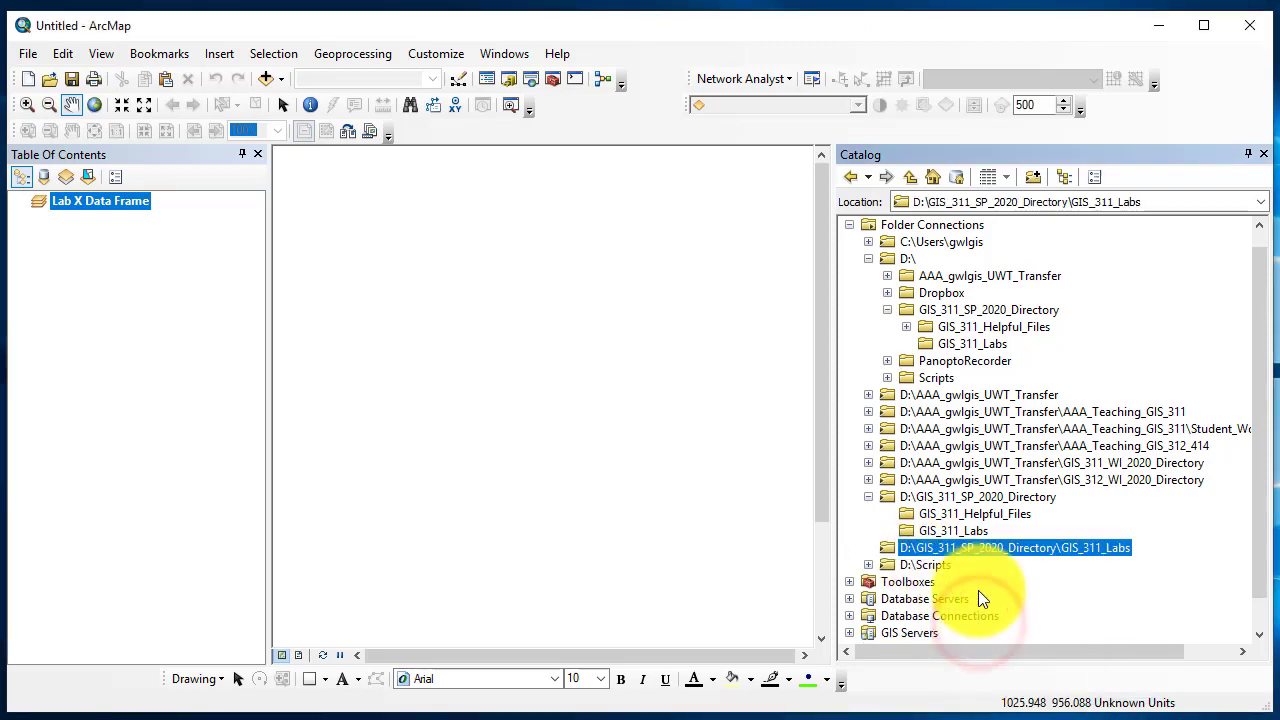
Create a folder named Lab_X in the D:\GIS_311_SP_2020_Directory\GIS_311_Labs folder connection.
right_click(974, 547)
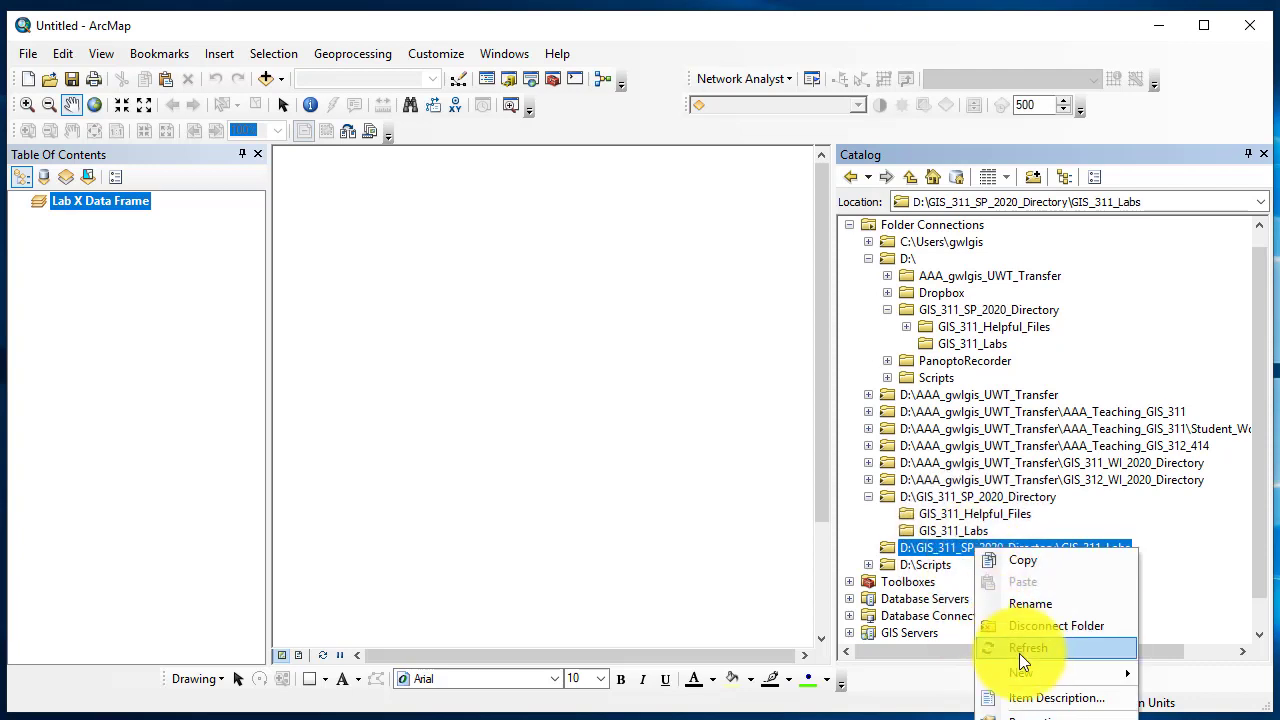
mouse_move(1040, 673)
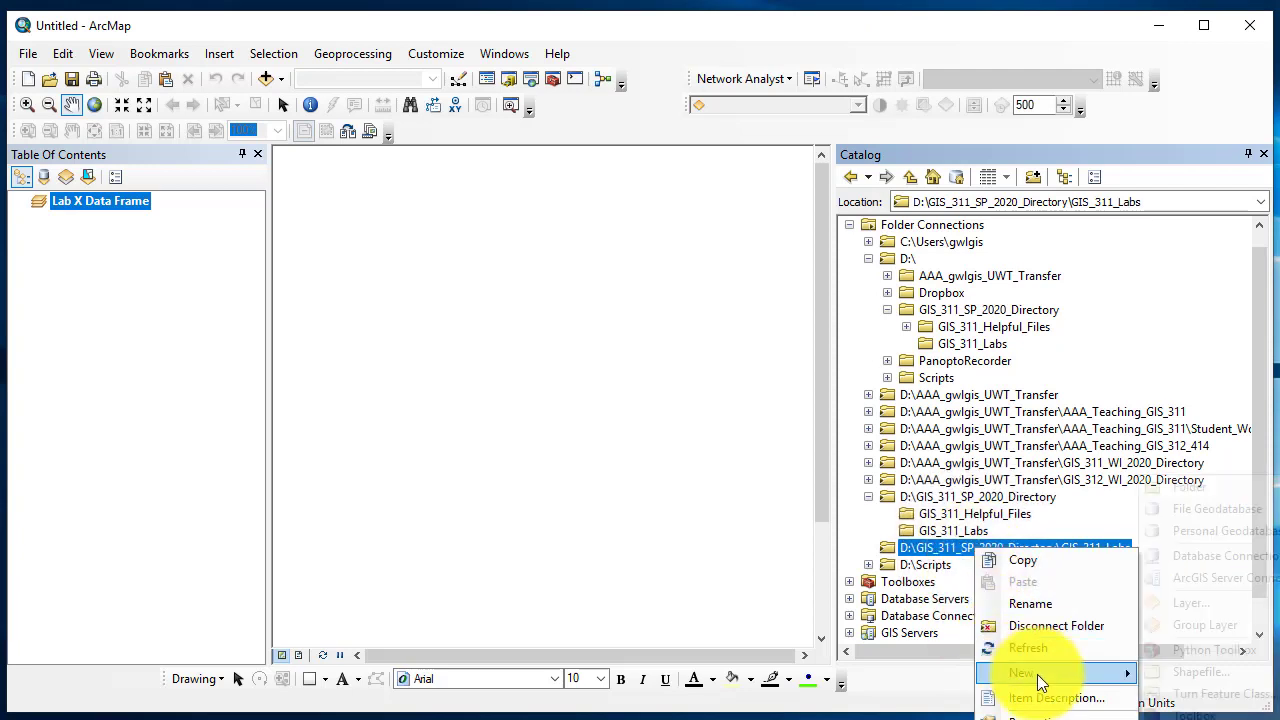
left_click(1189, 488)
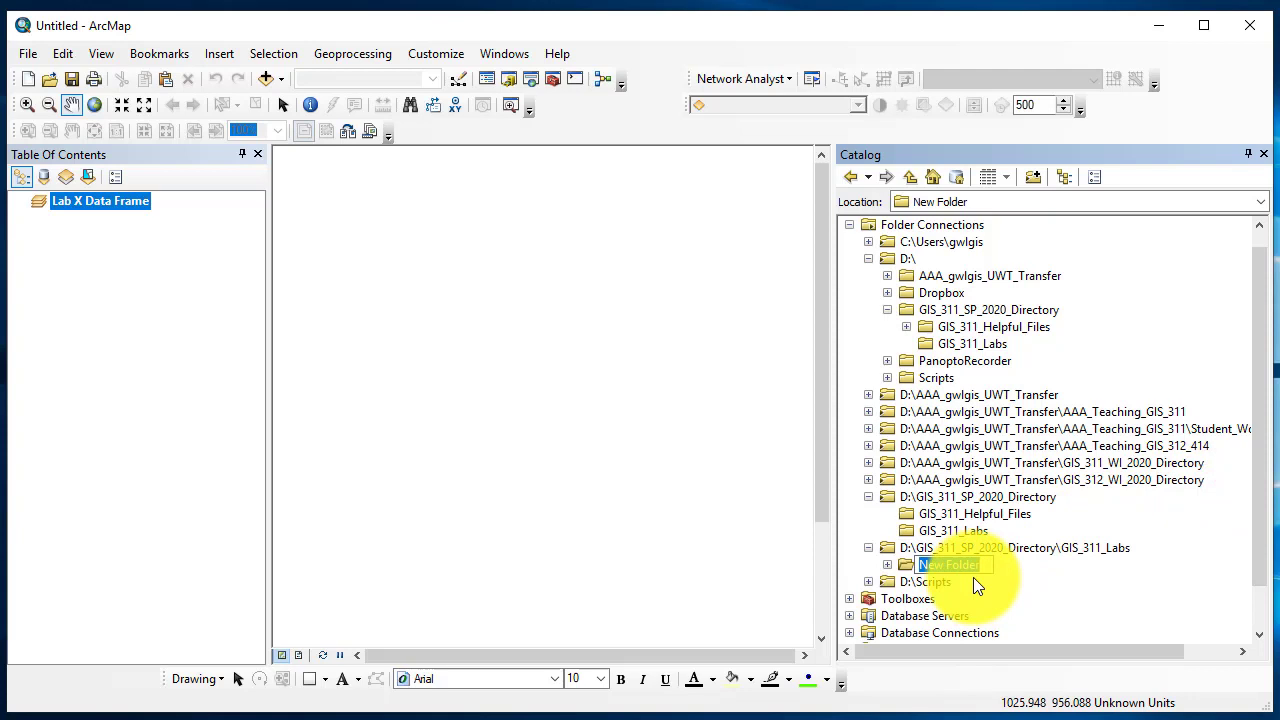
type("Lab_X")
key("Return")
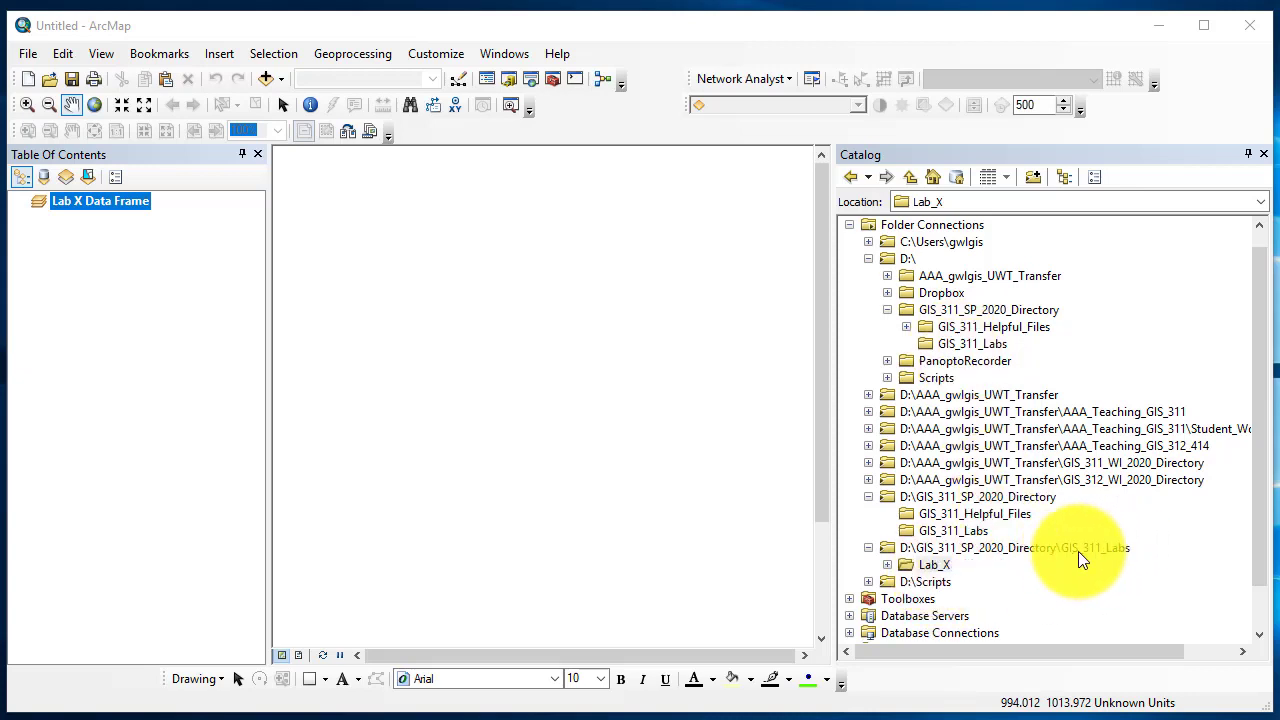
Refresh the GIS_311_Labs folder under the D:\GIS_311_SP_2020_Directory connection and expand it.
left_click(907, 530)
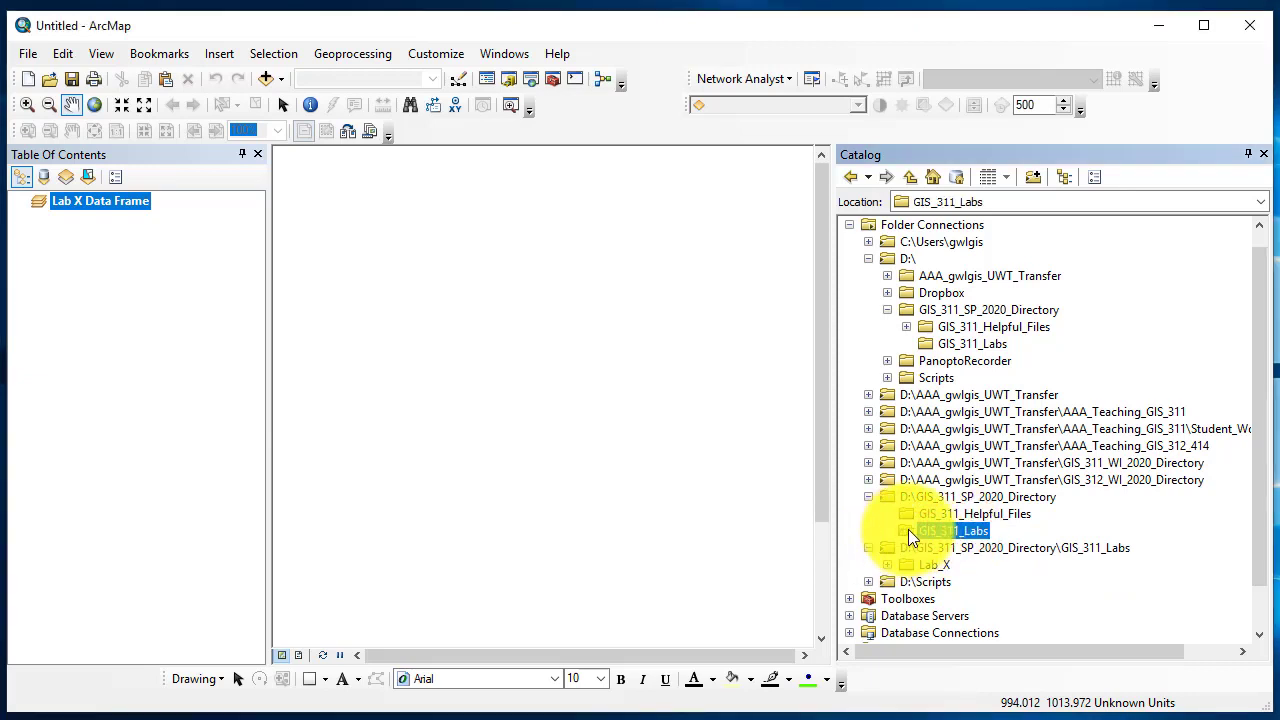
right_click(903, 530)
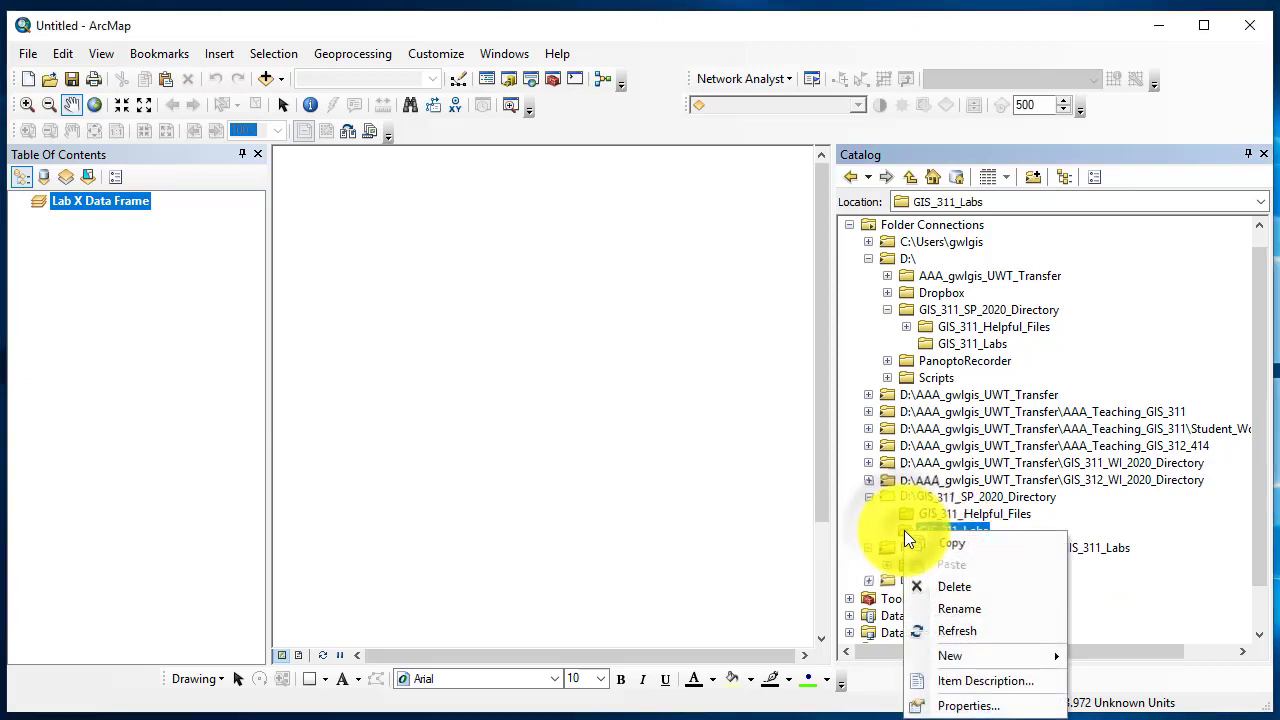
left_click(964, 629)
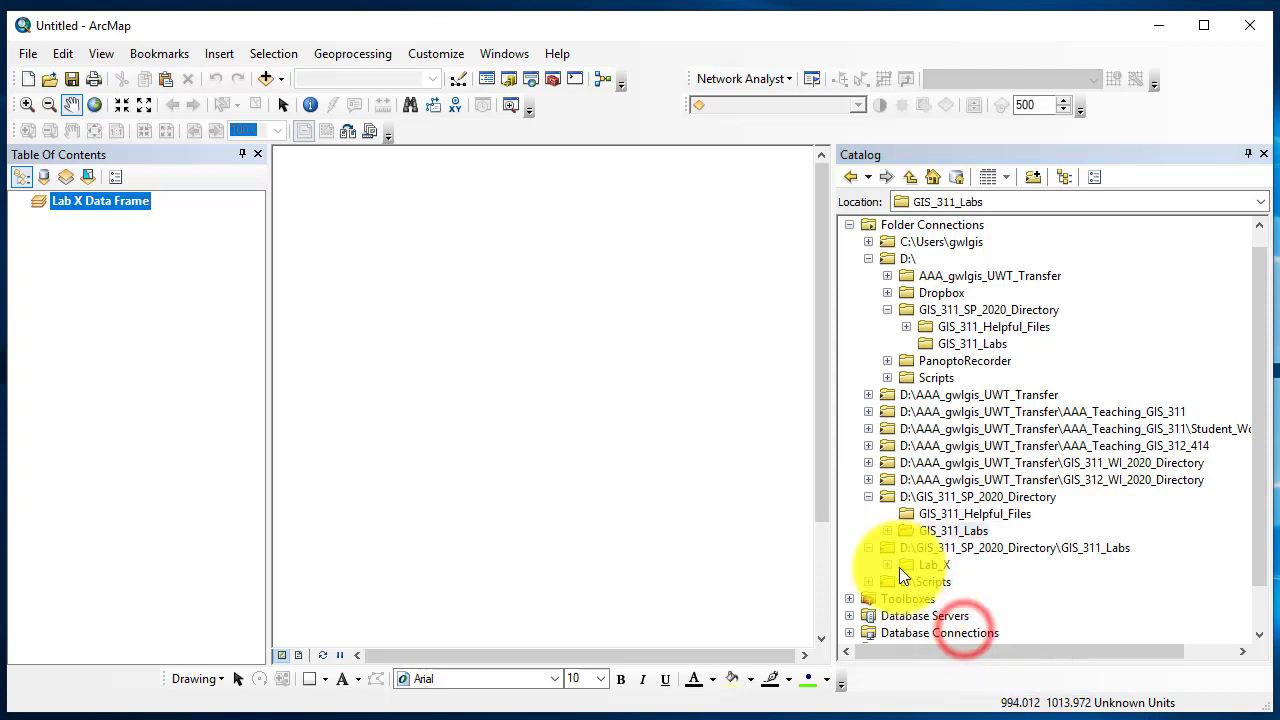
left_click(886, 530)
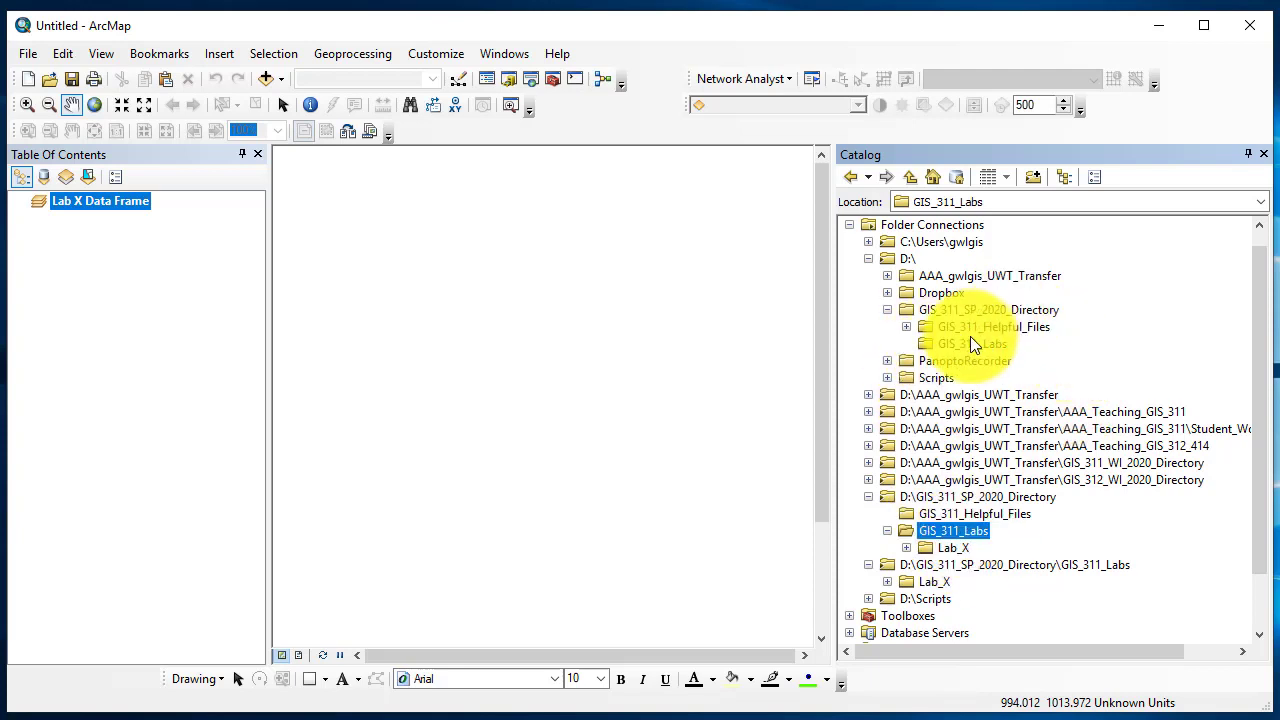
Refresh the D:\ folder connection and expand its GIS_311_SP_2020_Directory and GIS_311_Labs folders.
right_click(929, 344)
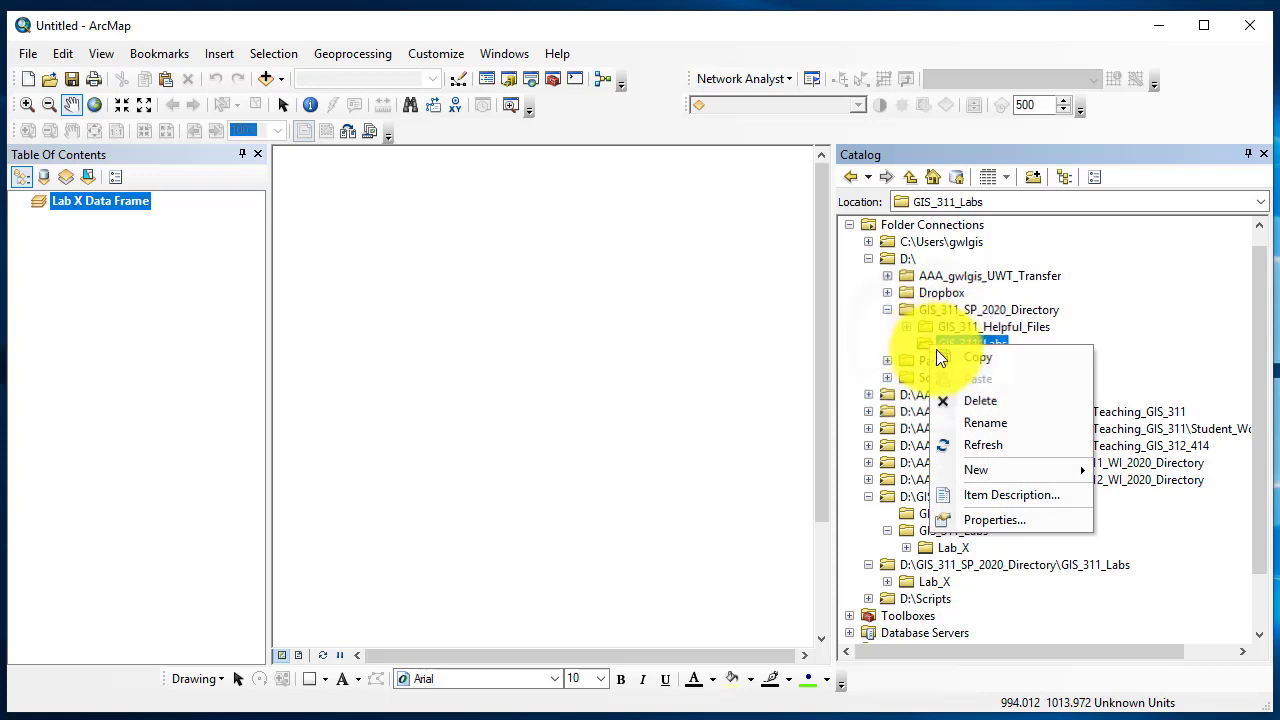
left_click(1112, 308)
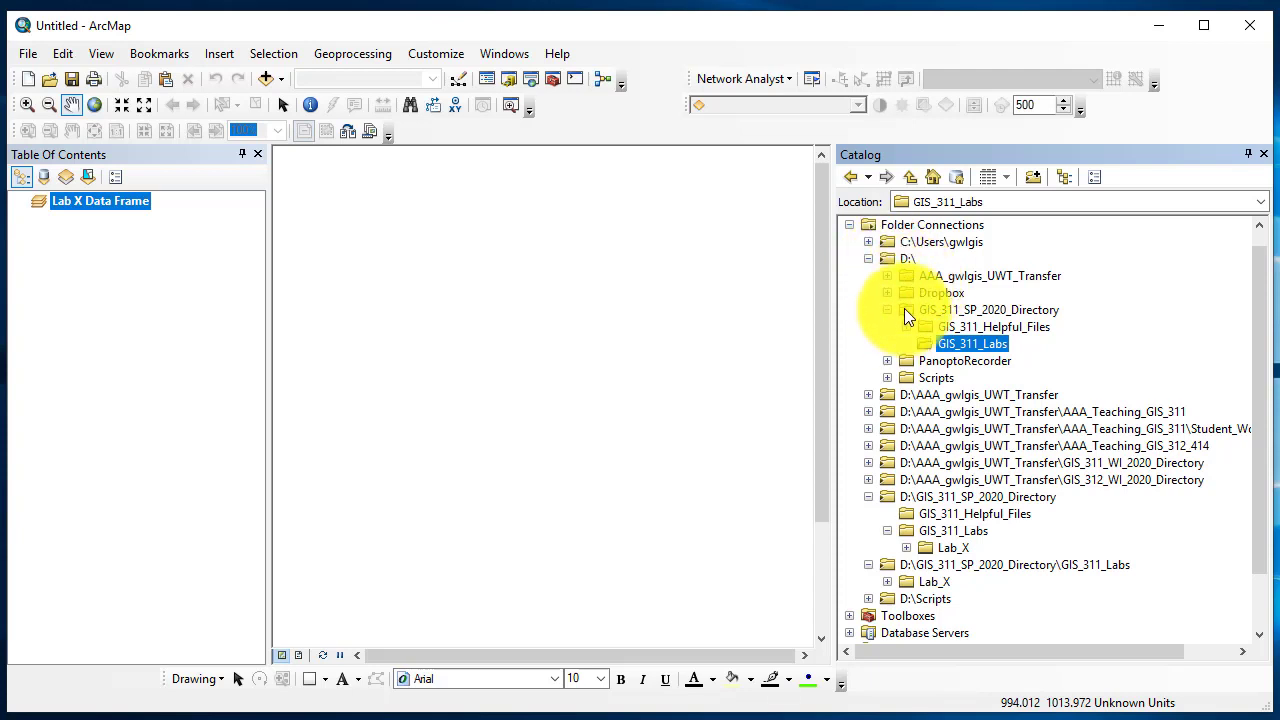
right_click(891, 257)
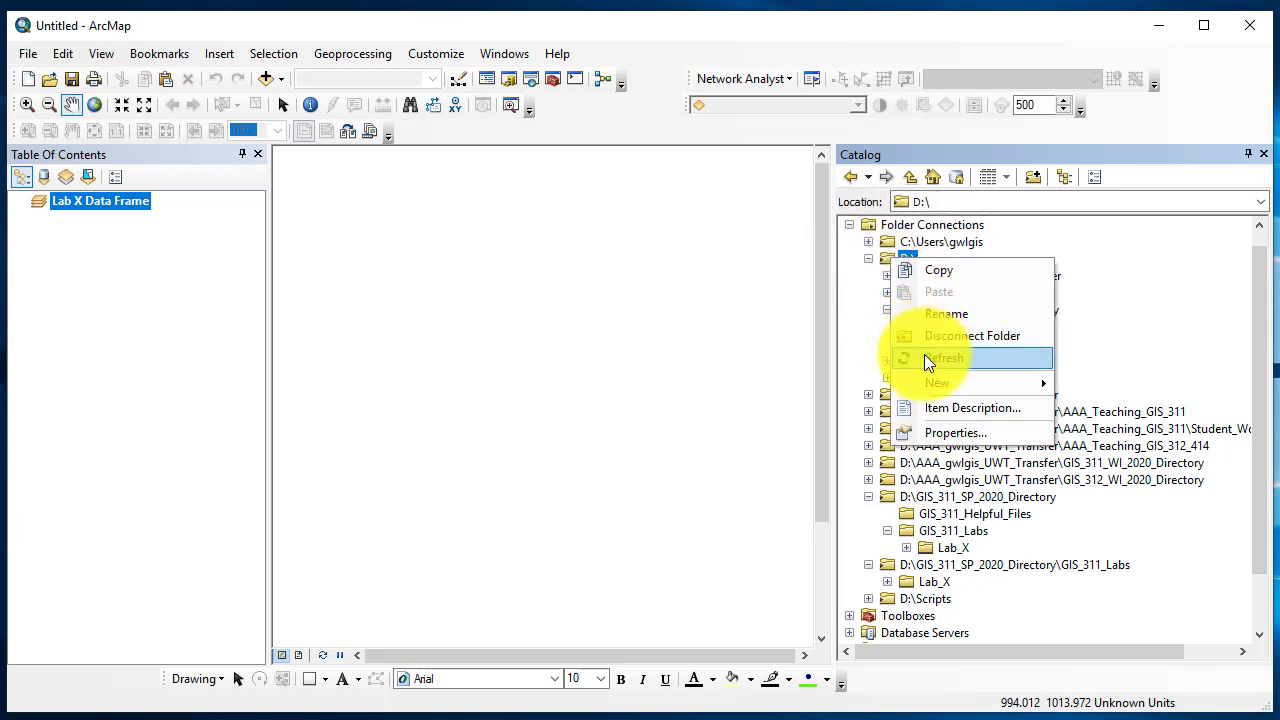
left_click(926, 357)
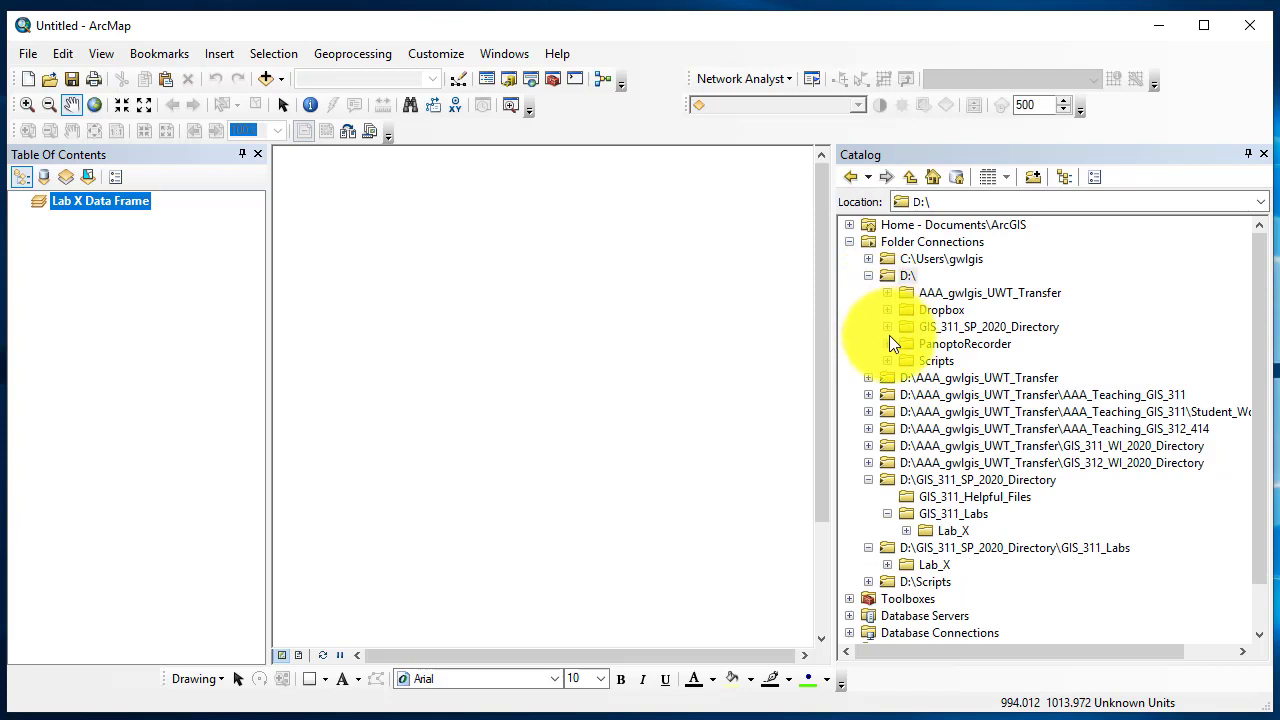
left_click(888, 327)
left_click(906, 361)
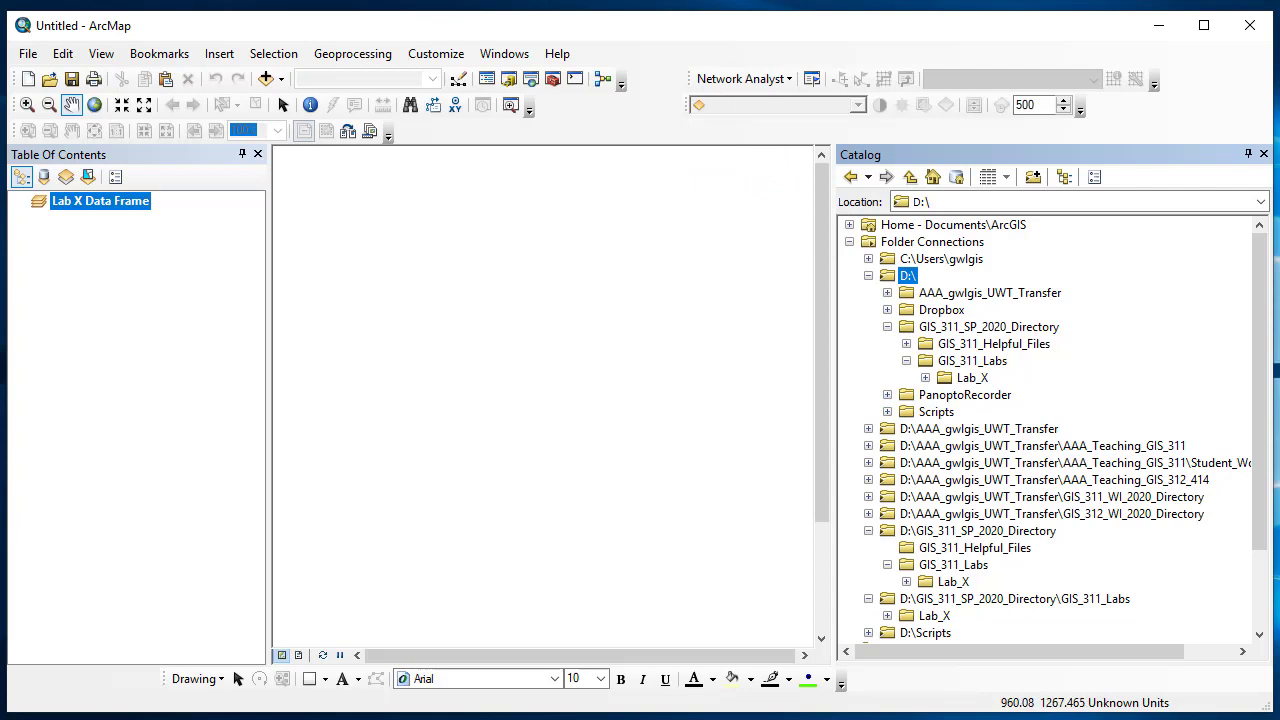
Create a folder named gwlgis_Lab_X inside Lab_X under the D:\ folder connection.
right_click(946, 375)
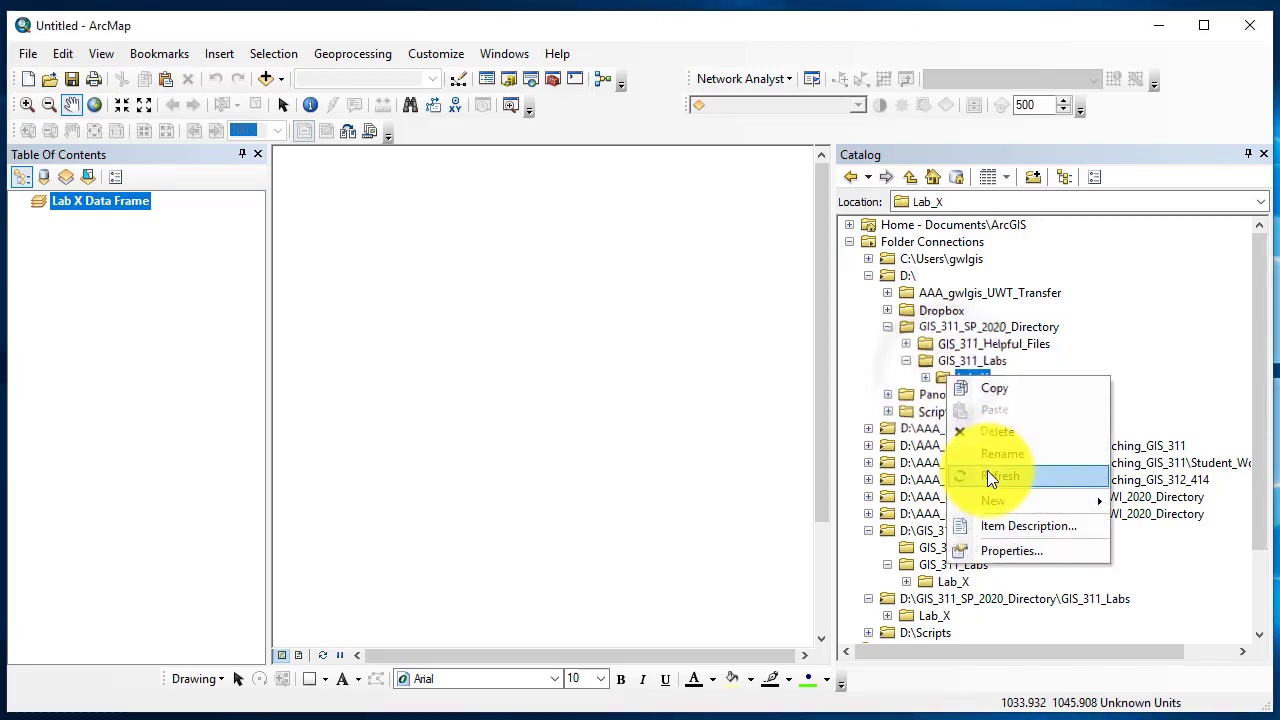
left_click(944, 381)
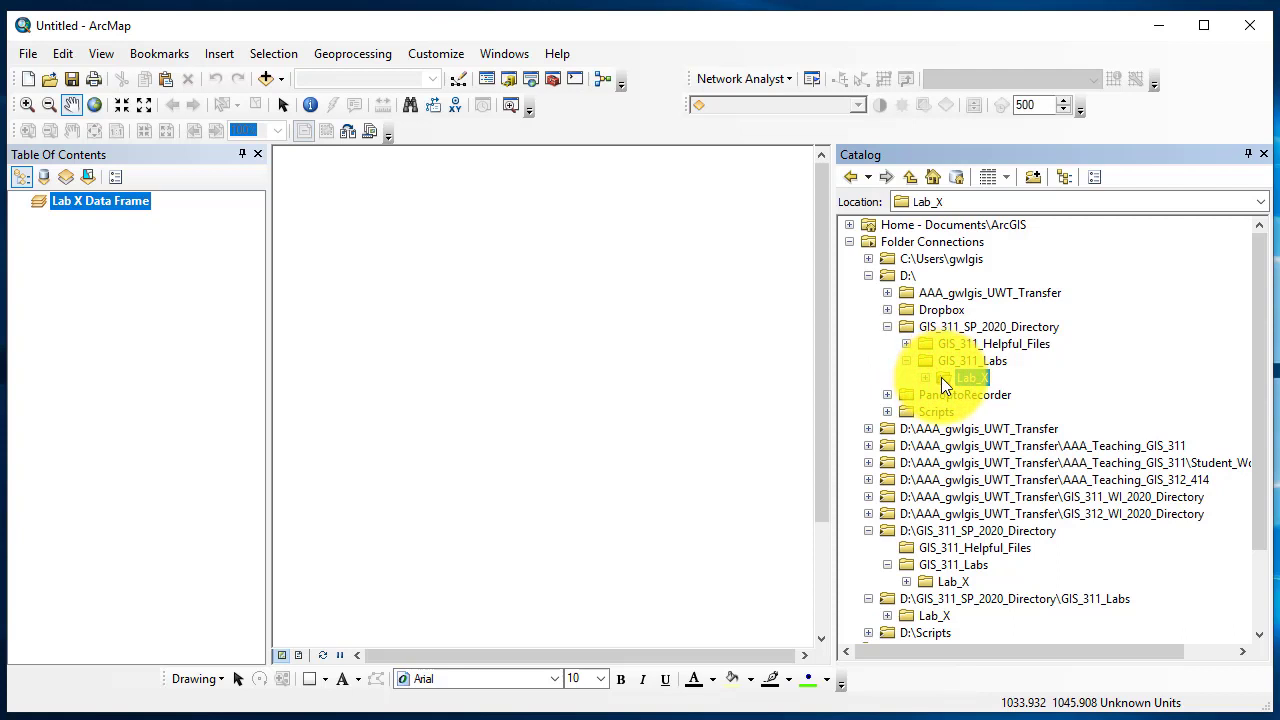
left_click(925, 377)
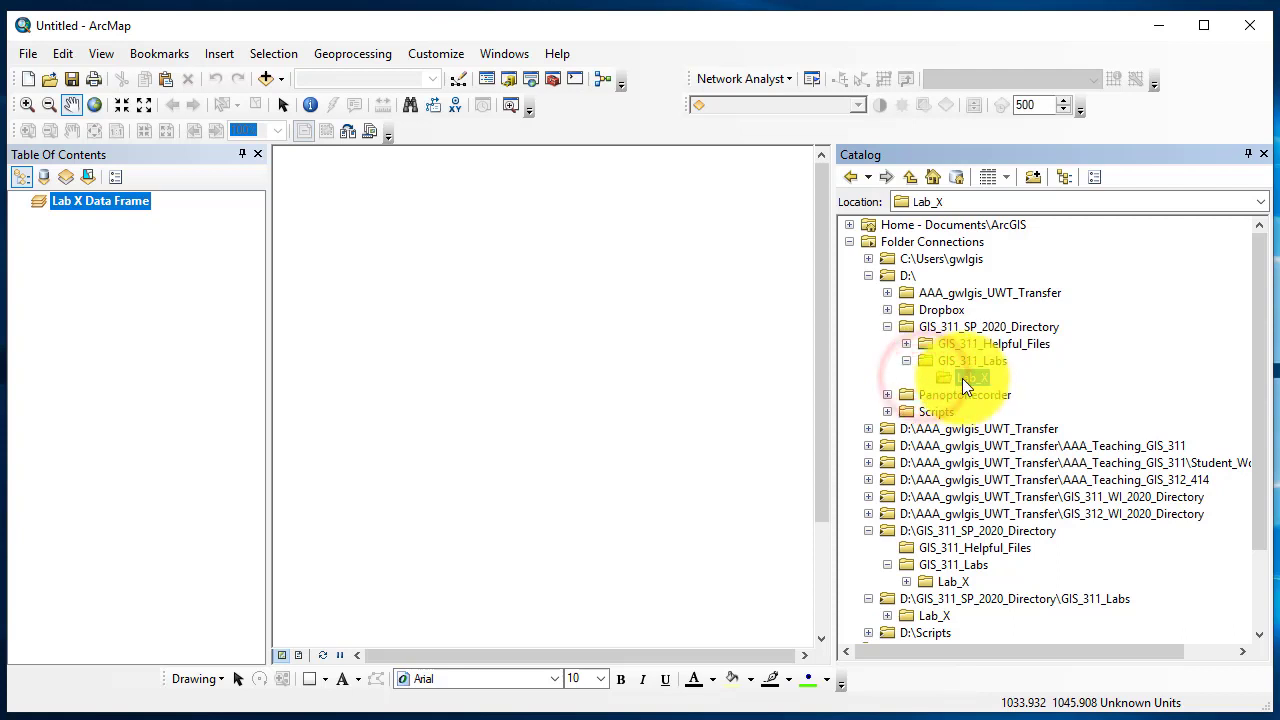
left_click(939, 376)
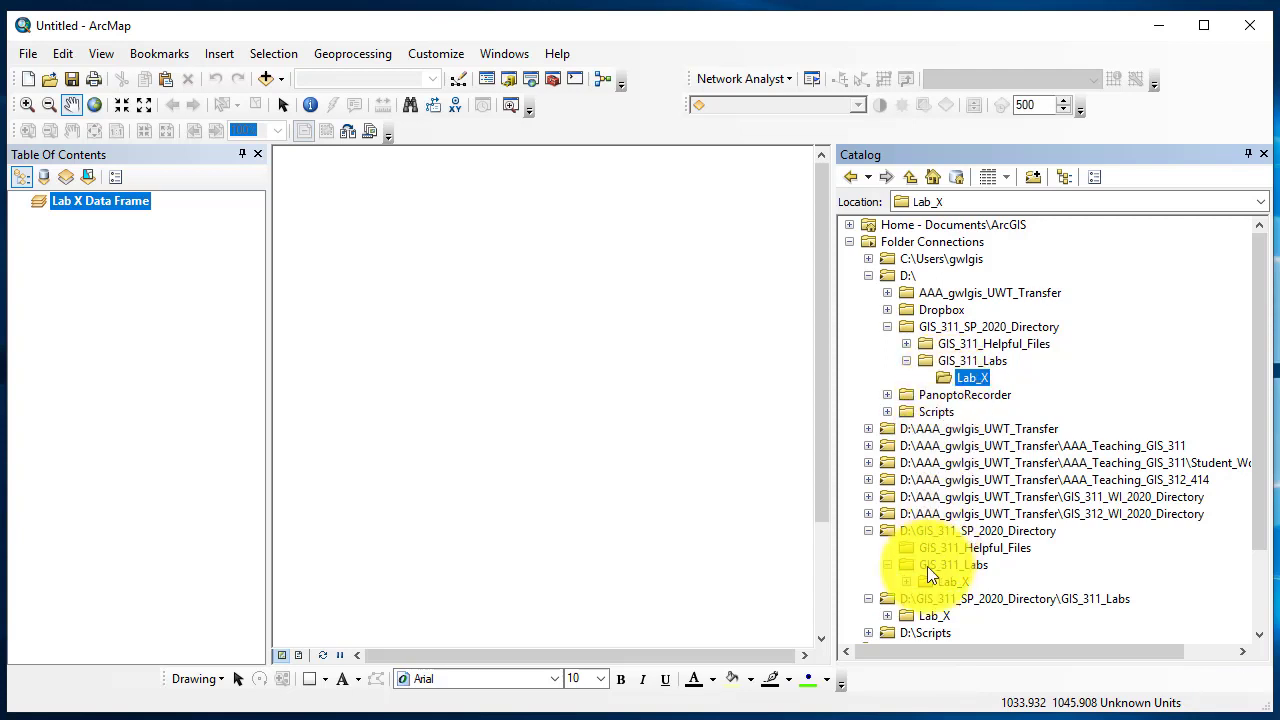
right_click(947, 377)
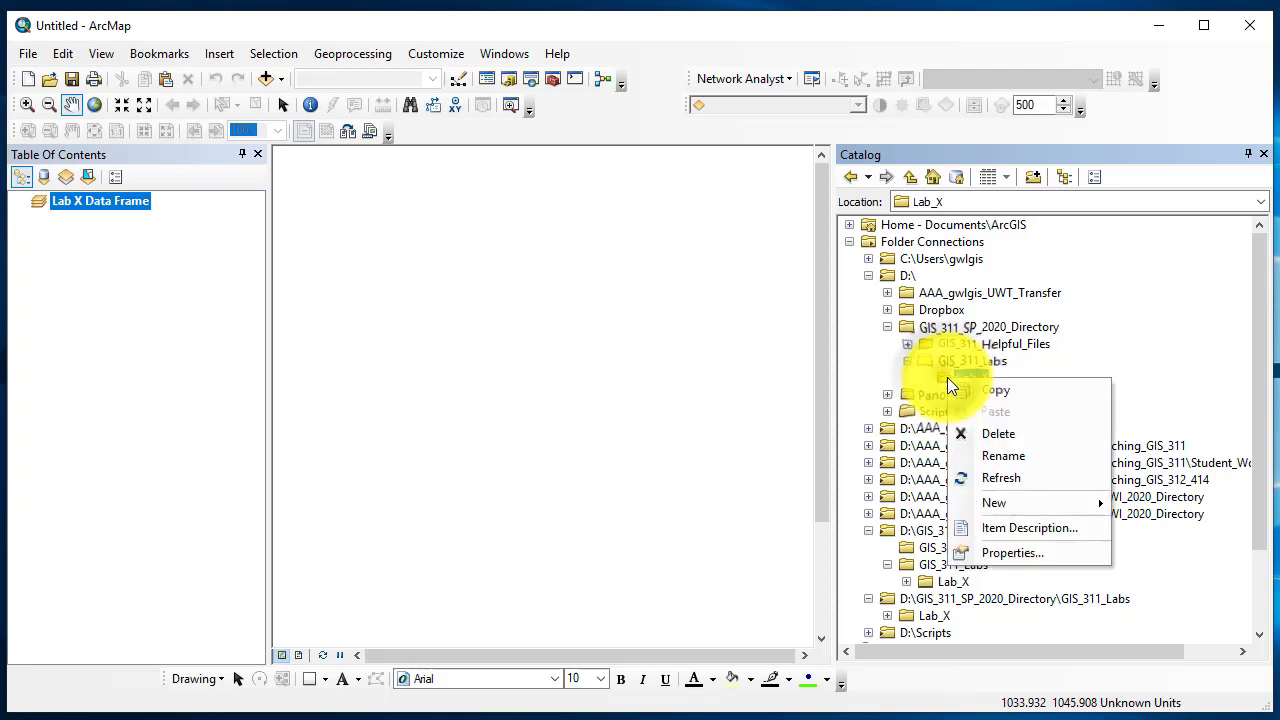
mouse_move(1008, 505)
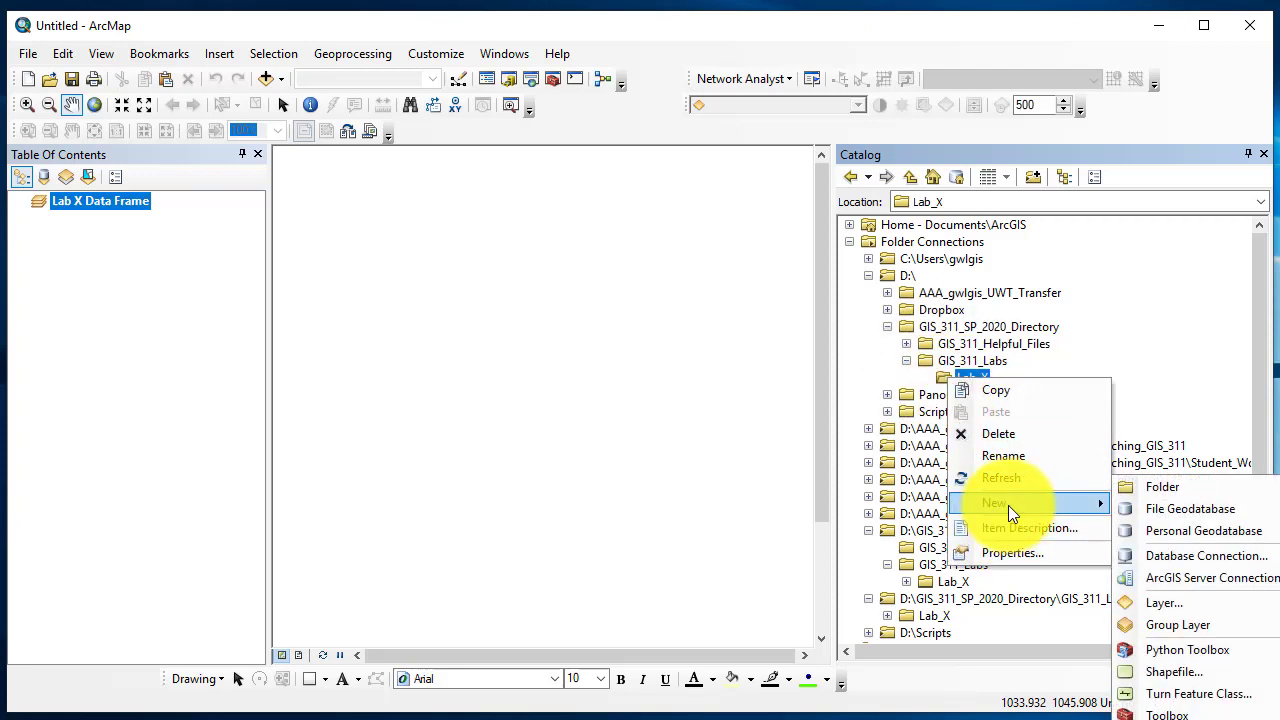
left_click(1155, 485)
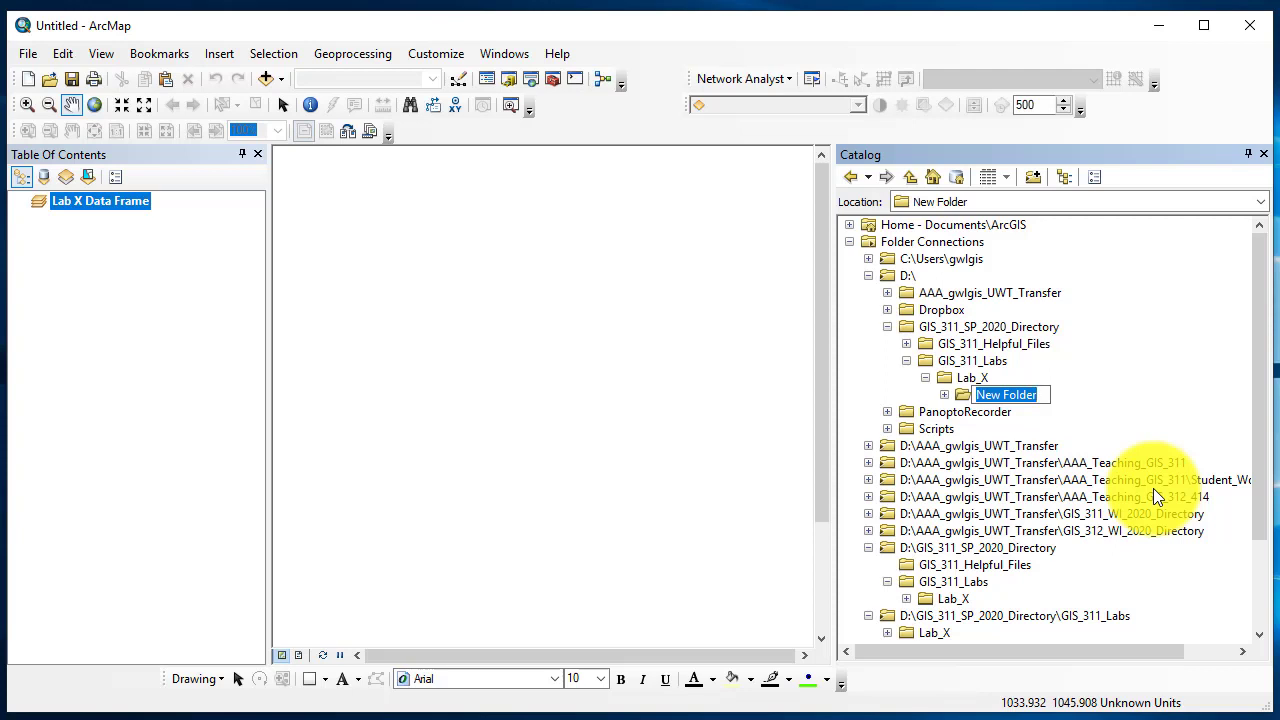
type("gwlgis_")
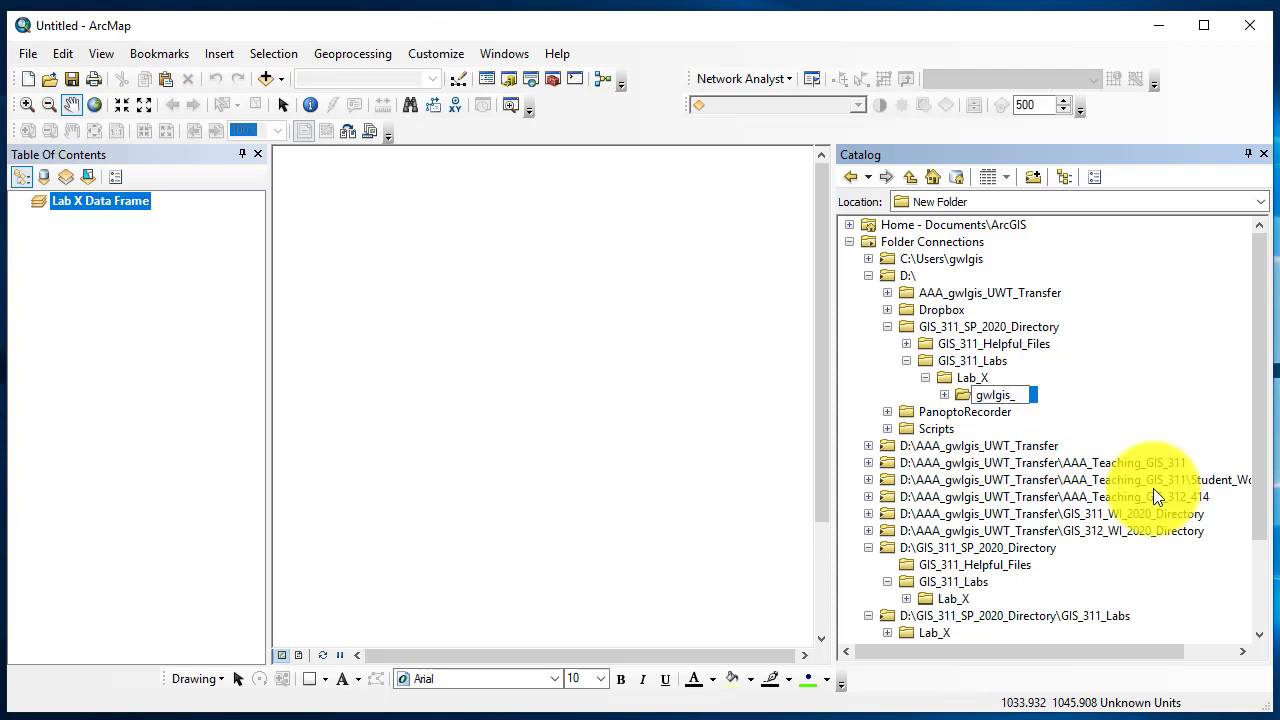
type("Lab_X")
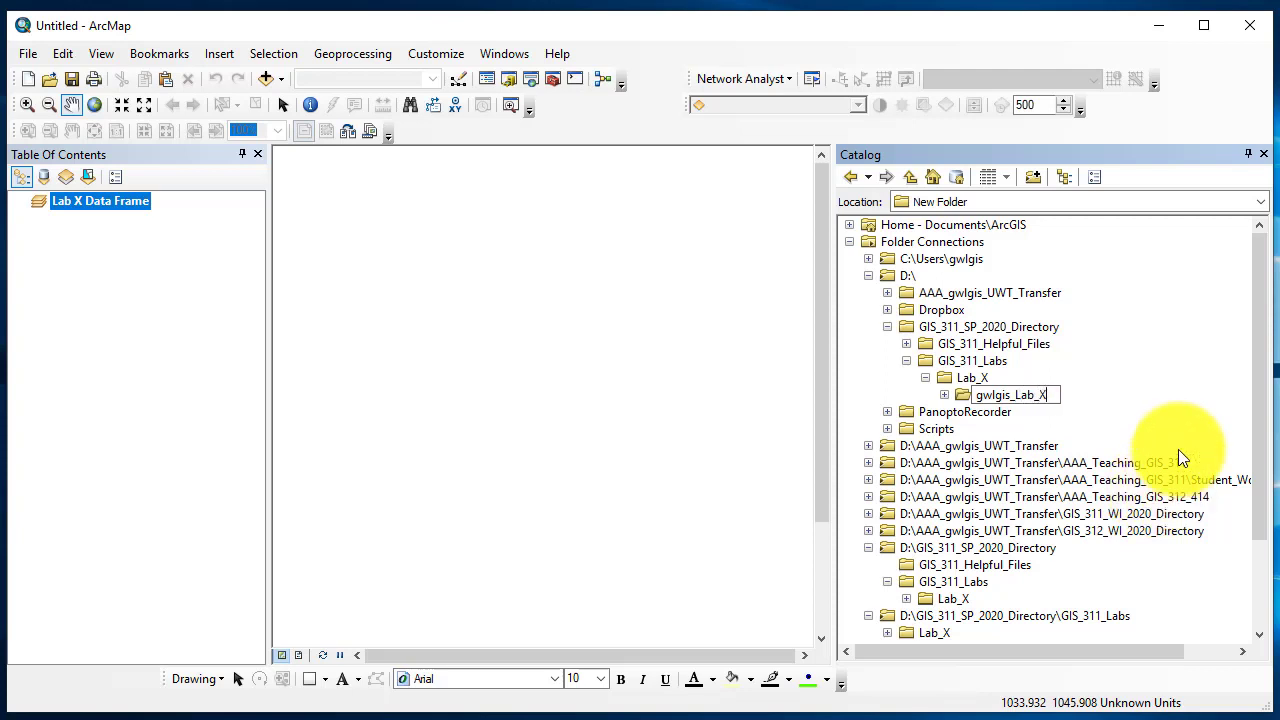
key("Return")
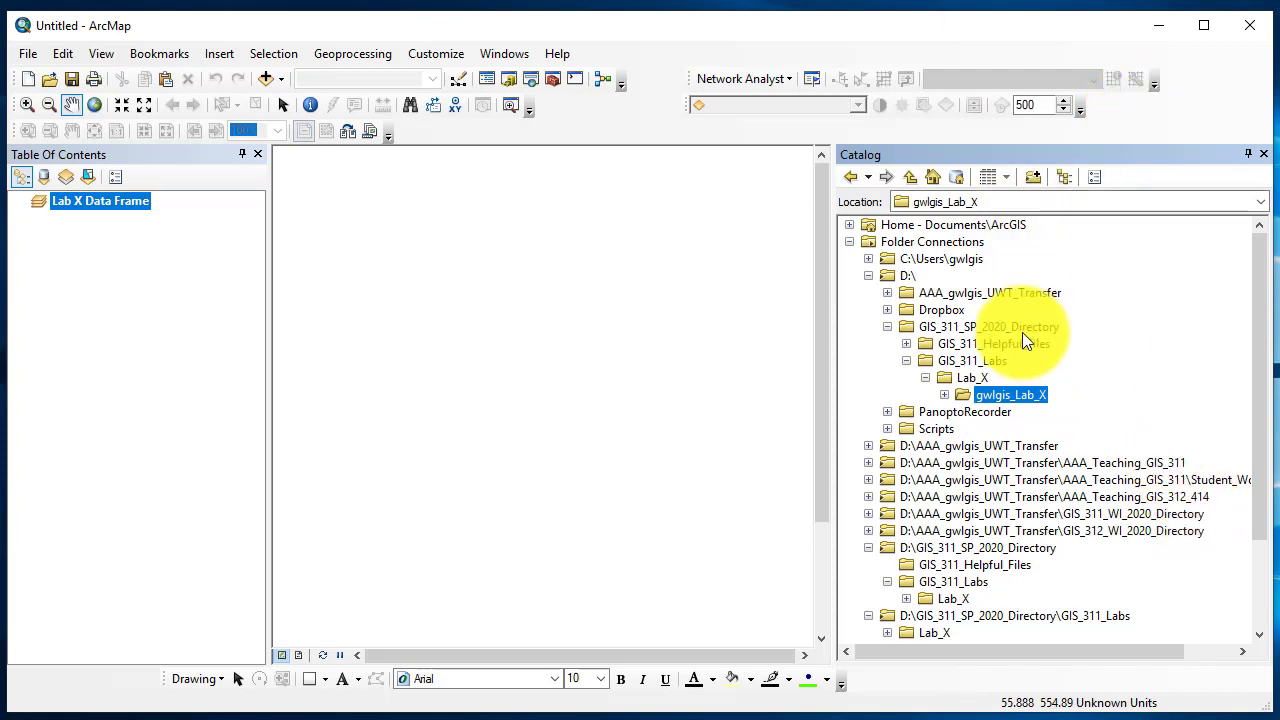
Create a folder named Data_LX inside gwlgis_Lab_X under the D:\ folder connection.
left_click(984, 396)
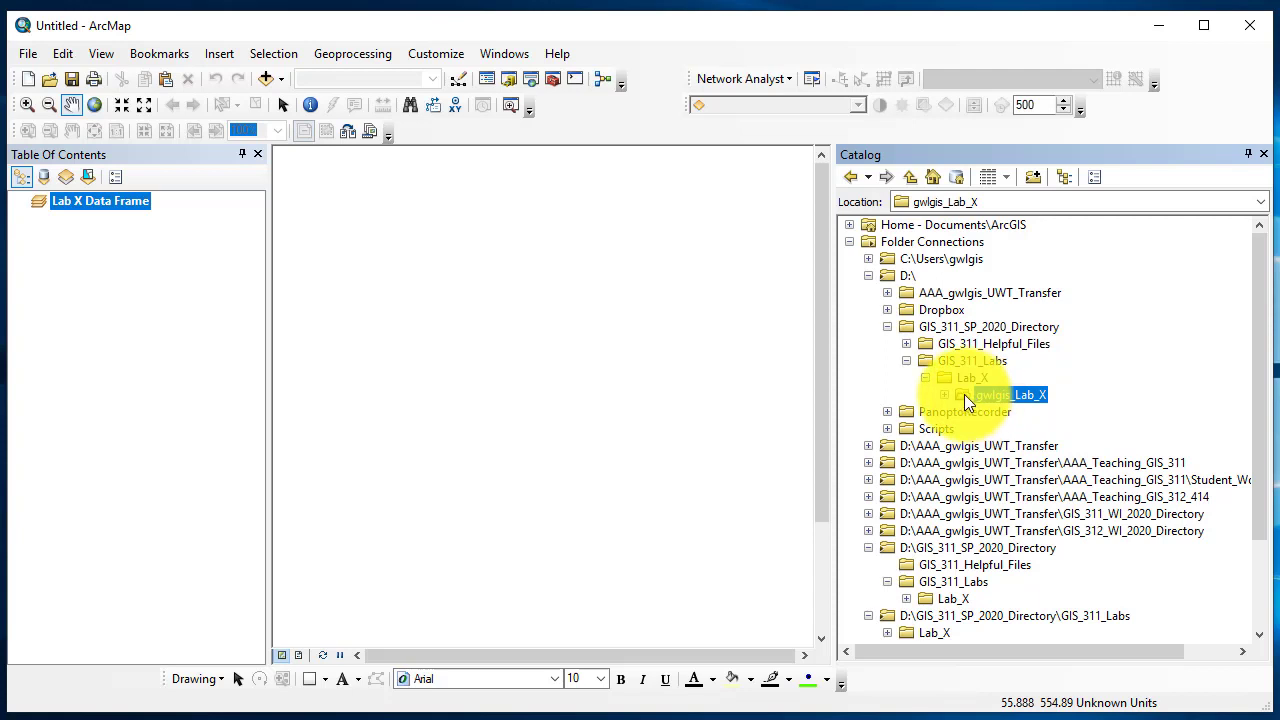
right_click(964, 394)
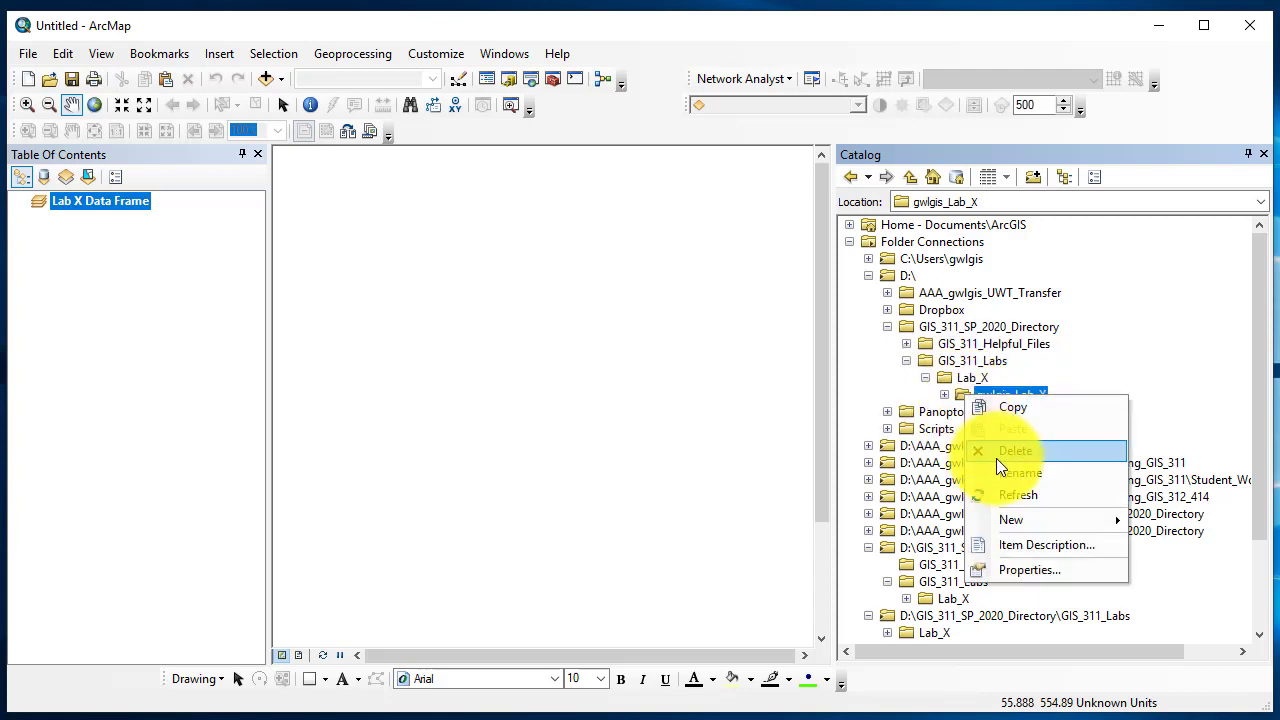
mouse_move(1046, 526)
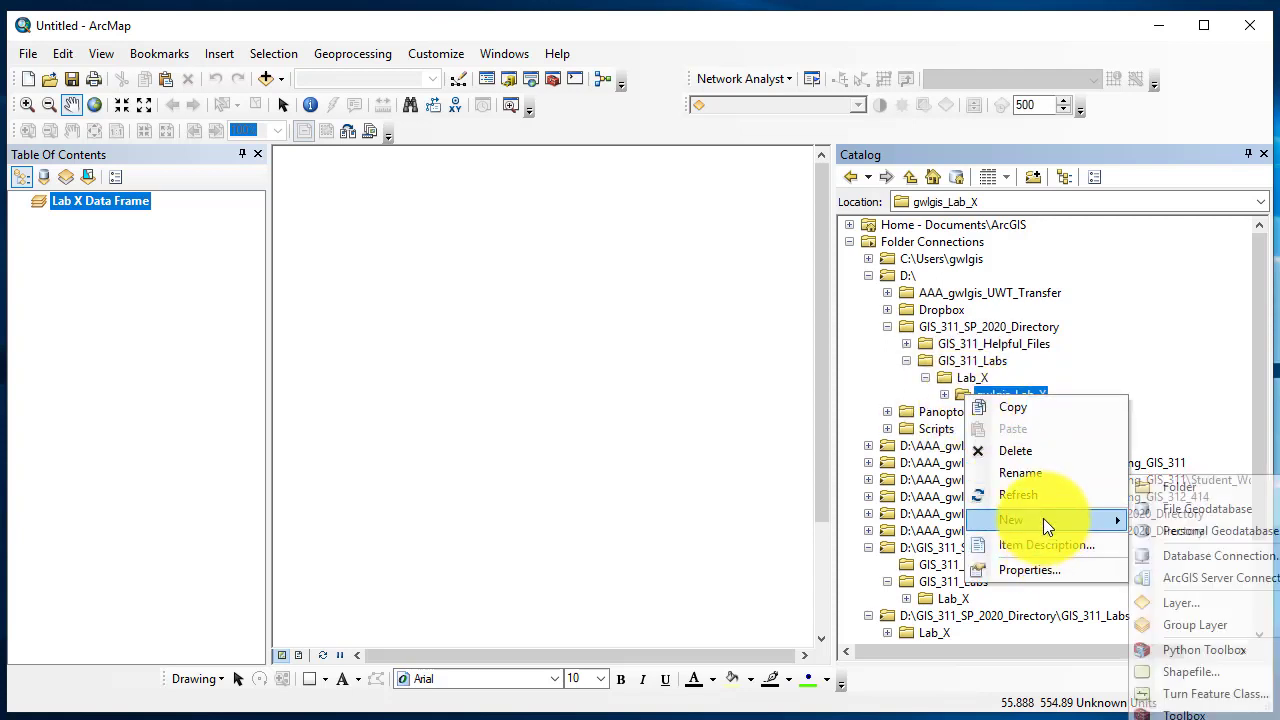
left_click(1180, 489)
type("D")
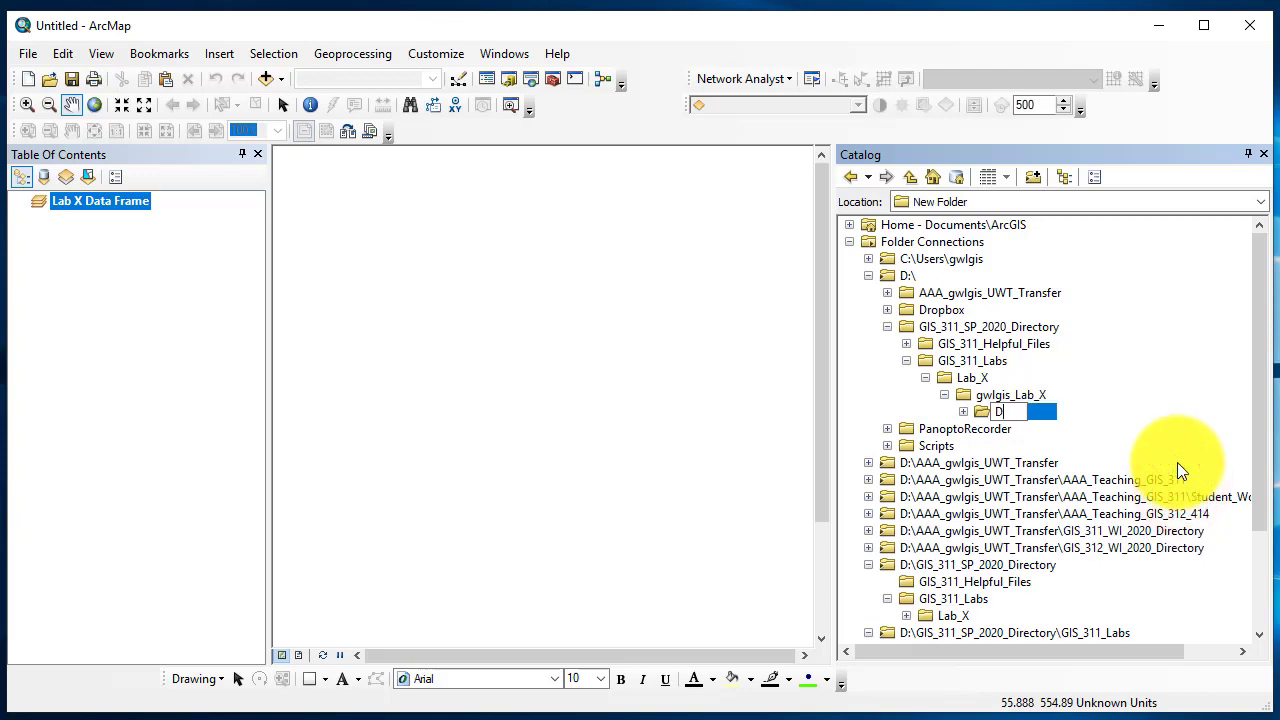
type("ata_LX")
Create a folder named Maps_LX inside gwlgis_Lab_X under the D:\ folder connection.
left_click(963, 393)
right_click(963, 394)
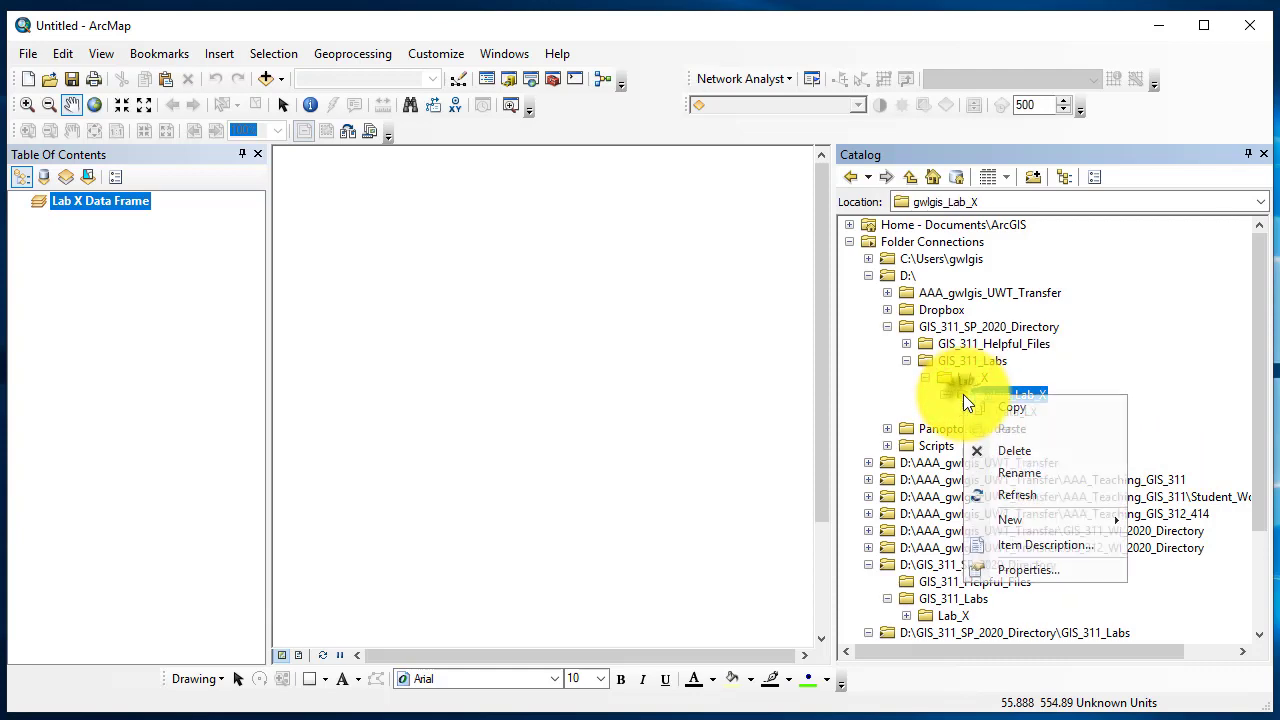
mouse_move(996, 517)
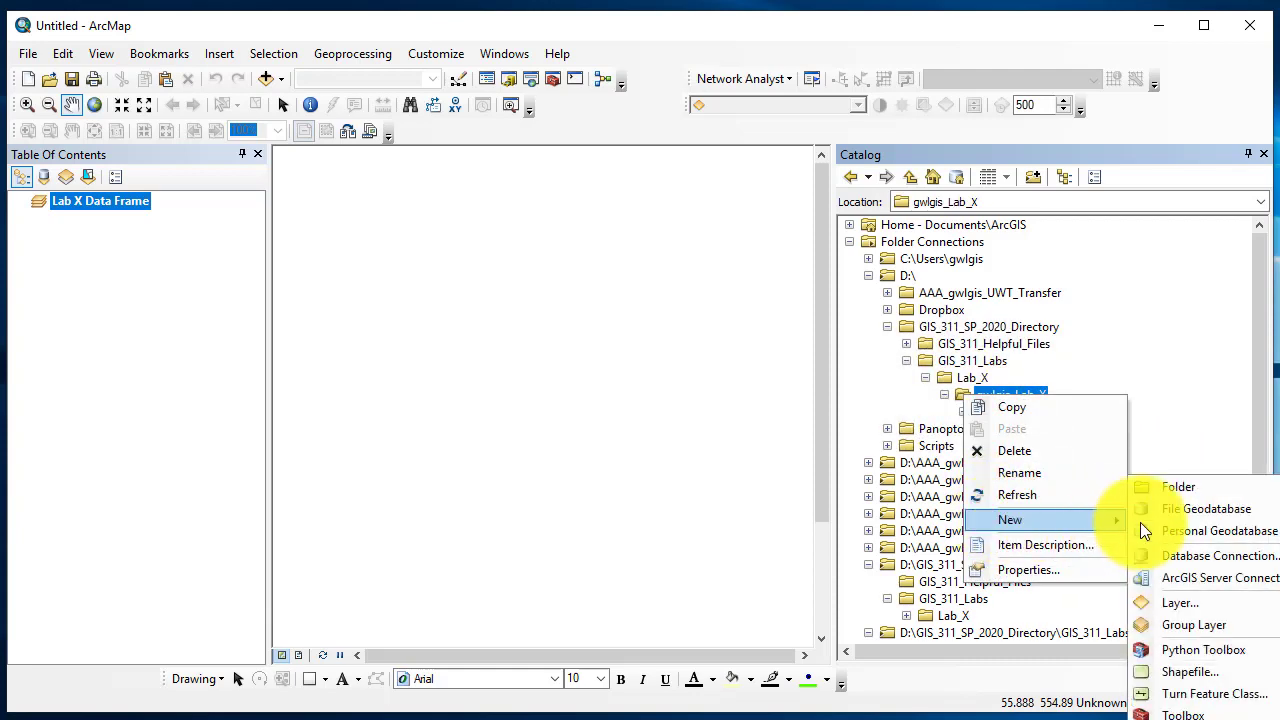
left_click(1162, 489)
type("Ma")
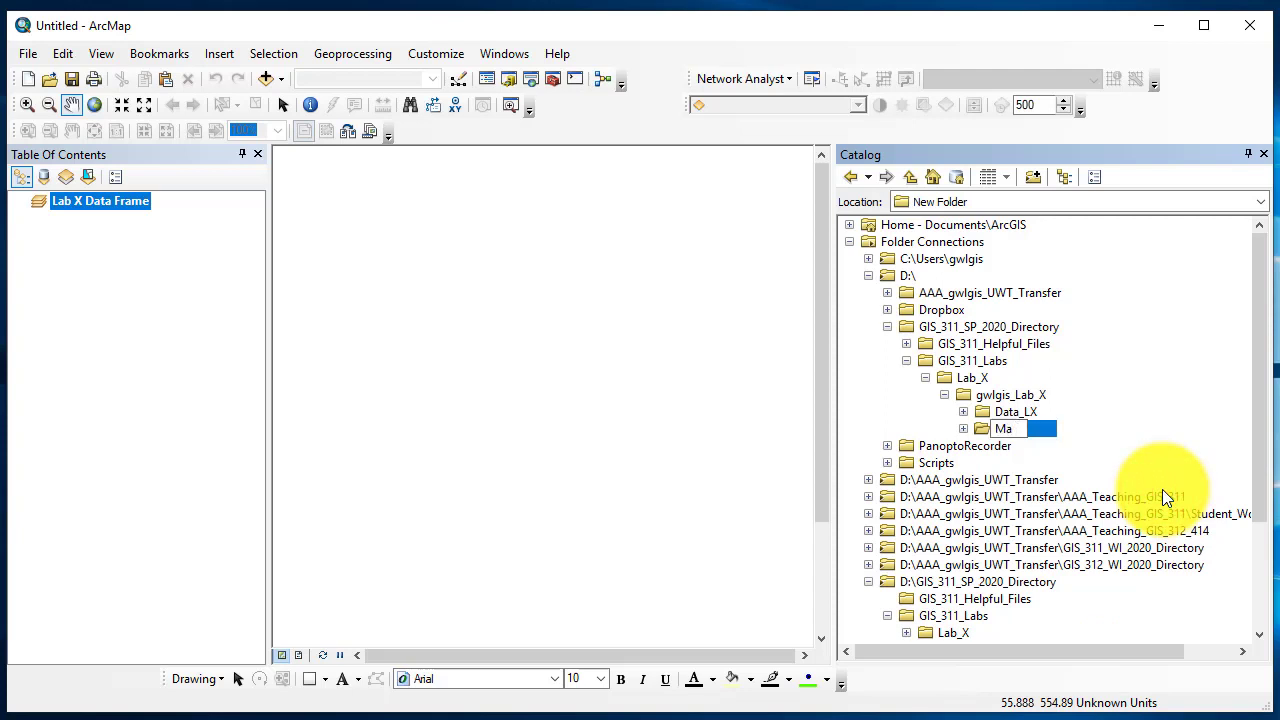
type("ps_LX")
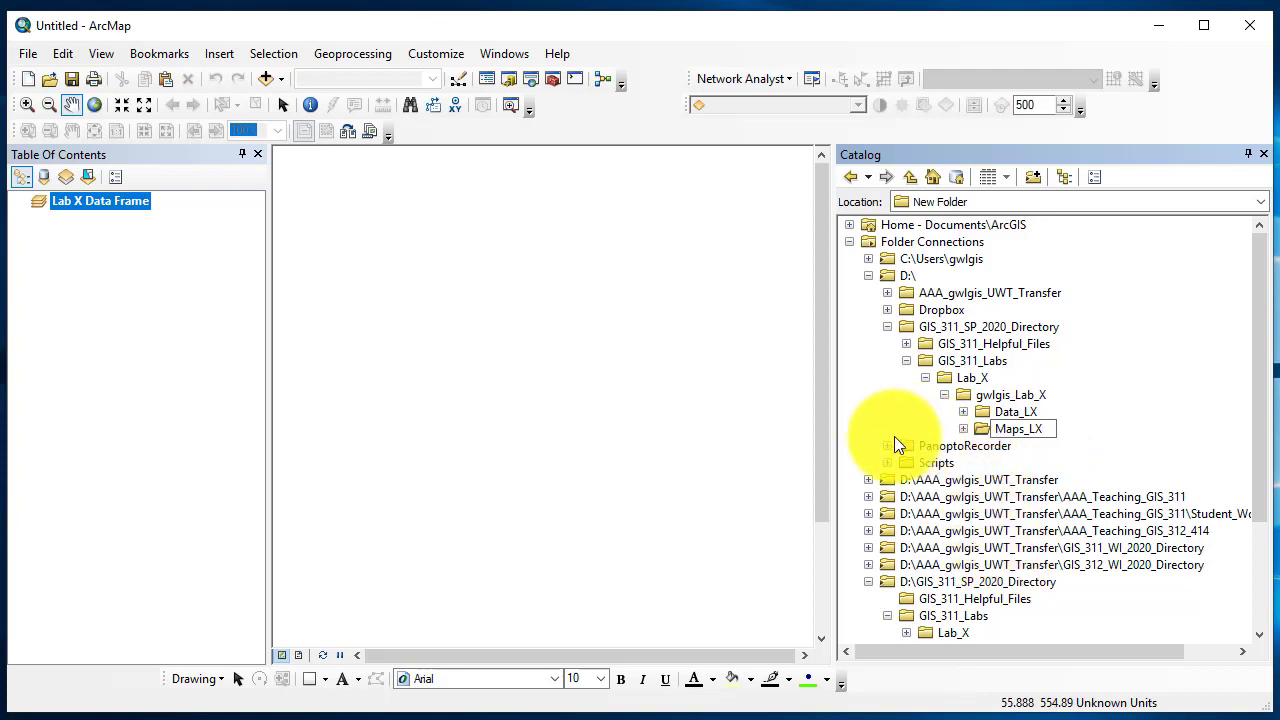
left_click(690, 409)
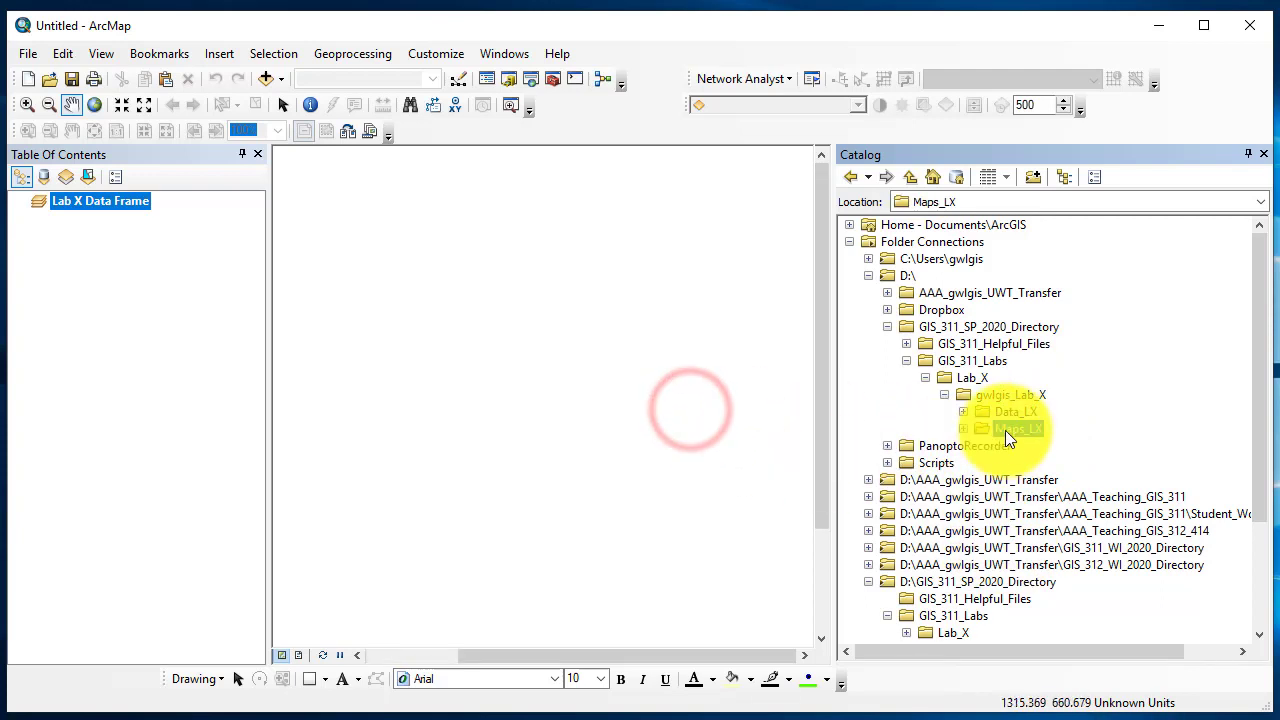
Expand Lab_X and gwlgis_Lab_X under the D:\GIS_311_SP_2020_Directory connection and refresh gwlgis_Lab_X.
scroll(986, 382, "down", 2)
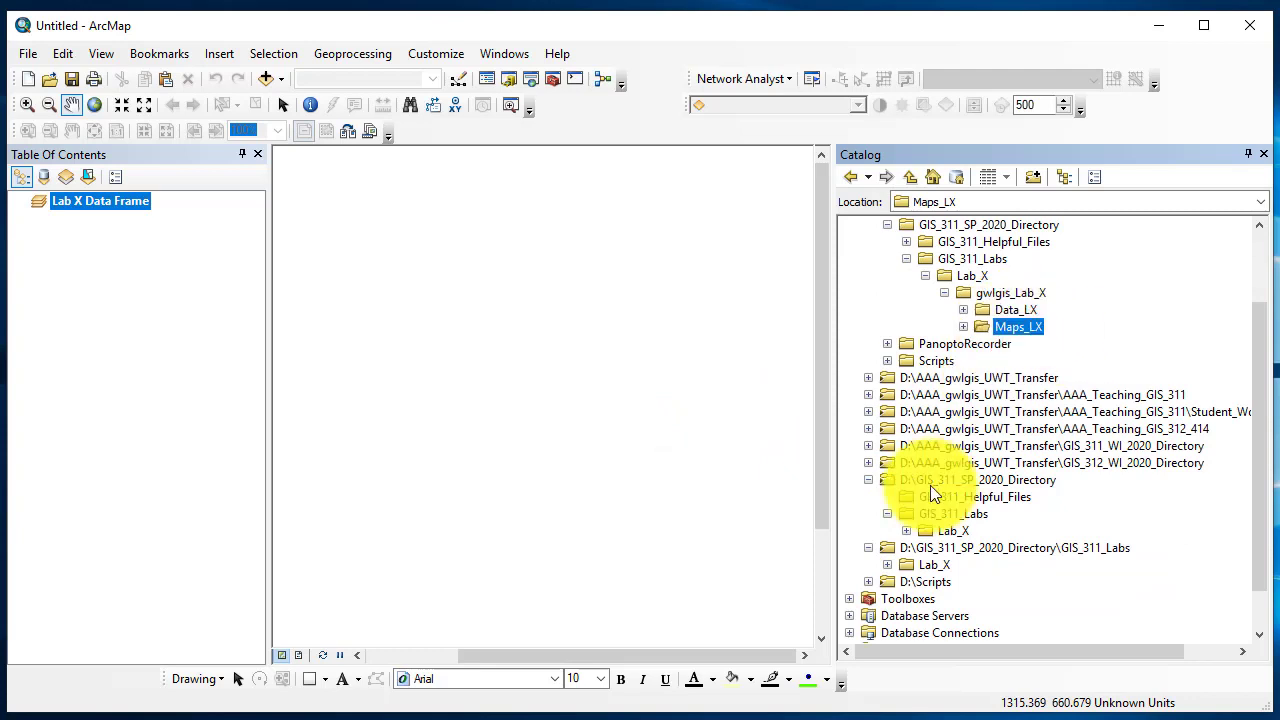
left_click(906, 530)
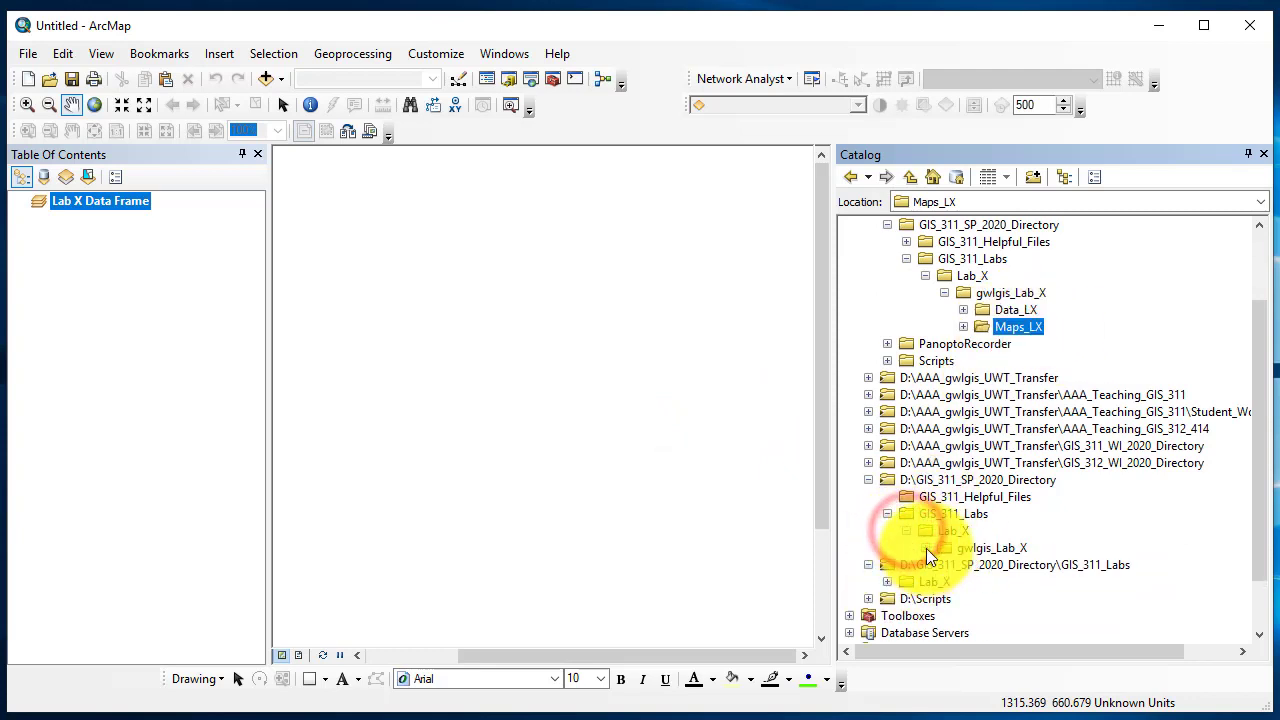
left_click(926, 548)
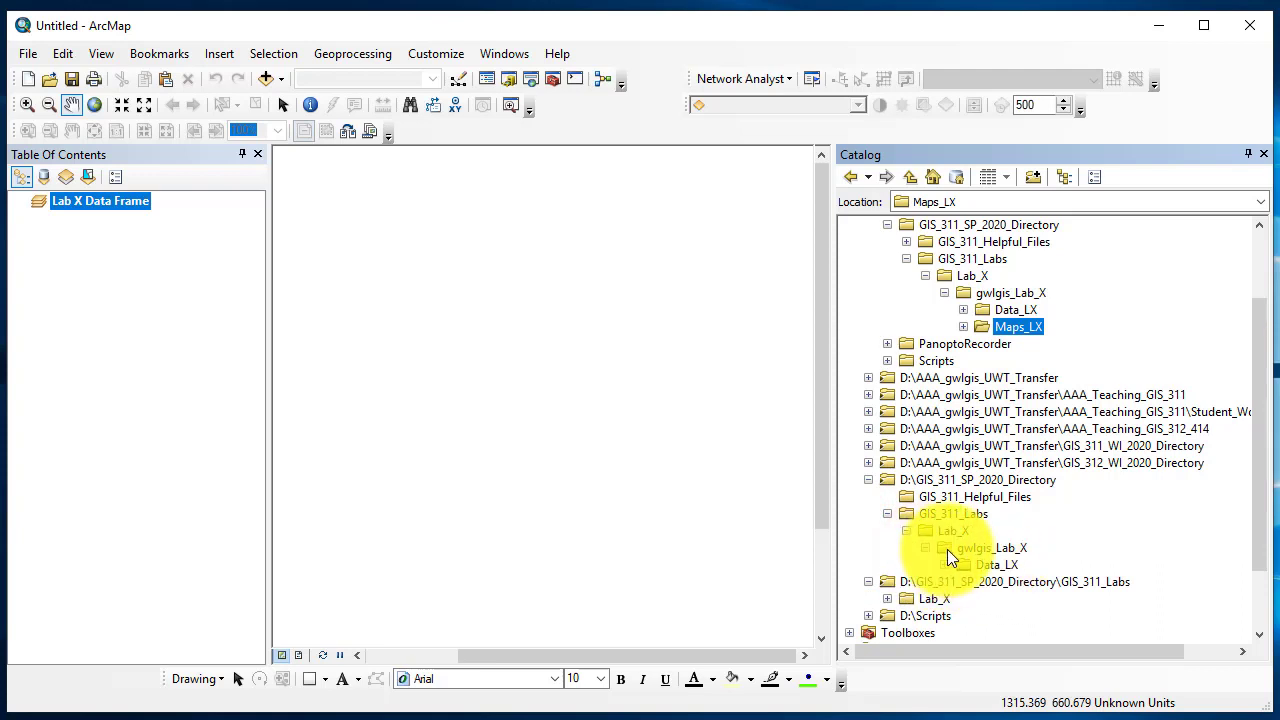
right_click(946, 549)
left_click(997, 651)
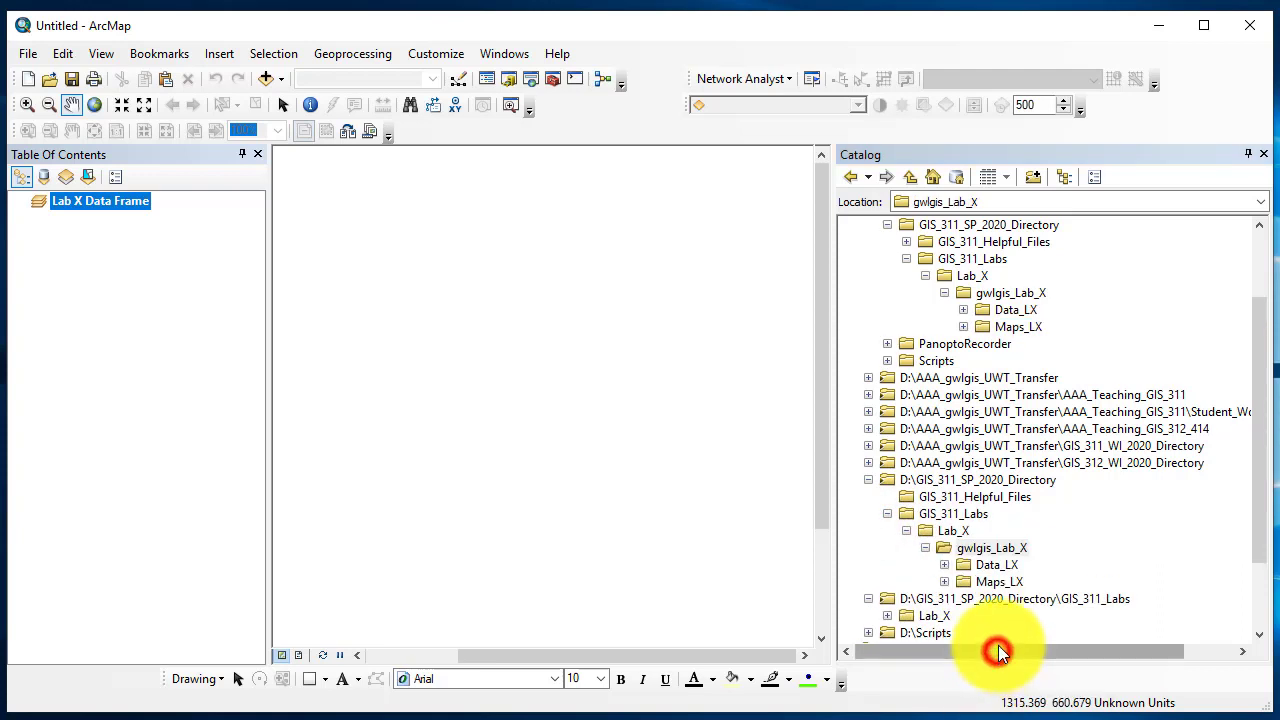
Expand Lab_X and gwlgis_Lab_X under the D:\GIS_311_SP_2020_Directory\GIS_311_Labs connection and refresh gwlgis_Lab_X.
scroll(970, 400, "up", 1)
scroll(972, 392, "up", 1)
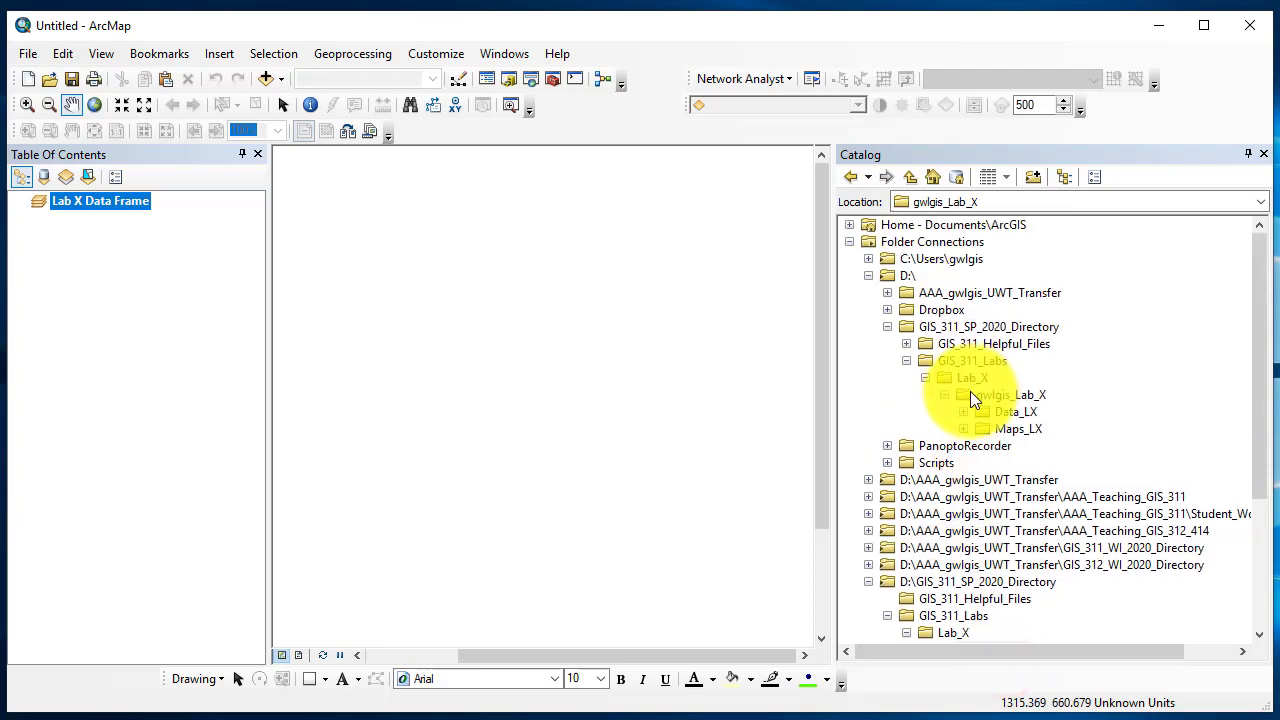
scroll(952, 431, "down", 3)
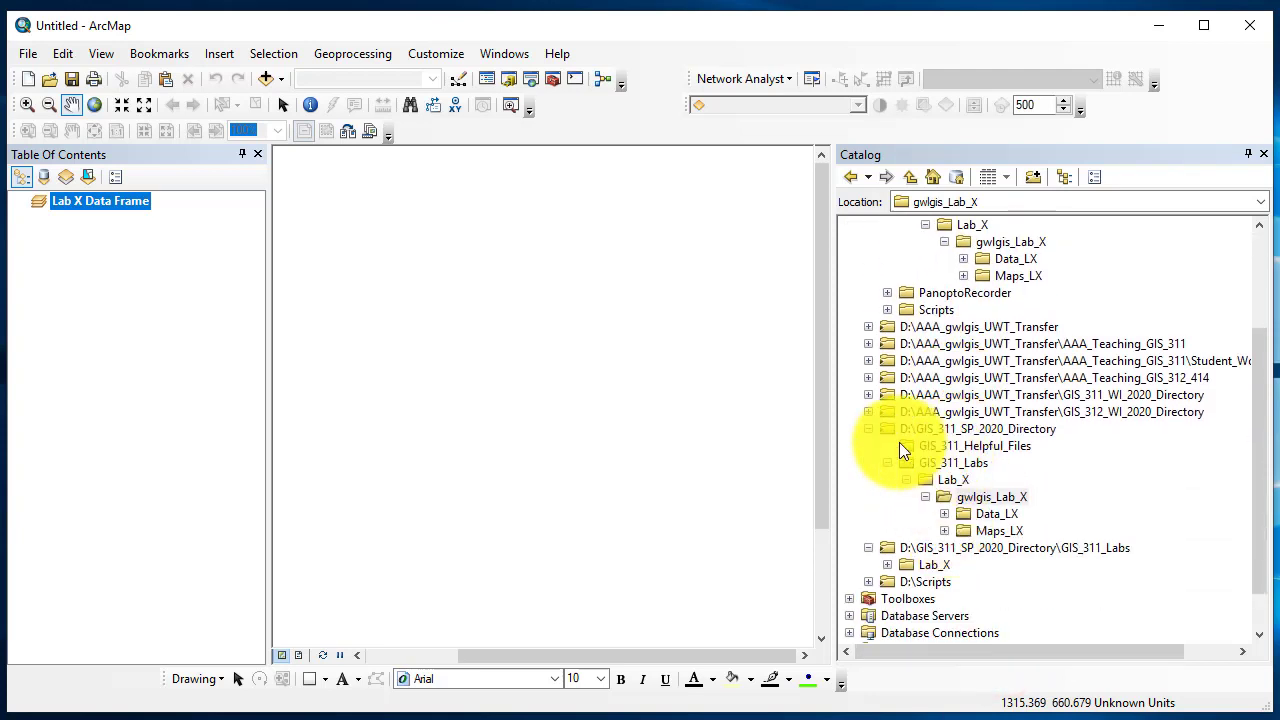
left_click(888, 565)
left_click(905, 581)
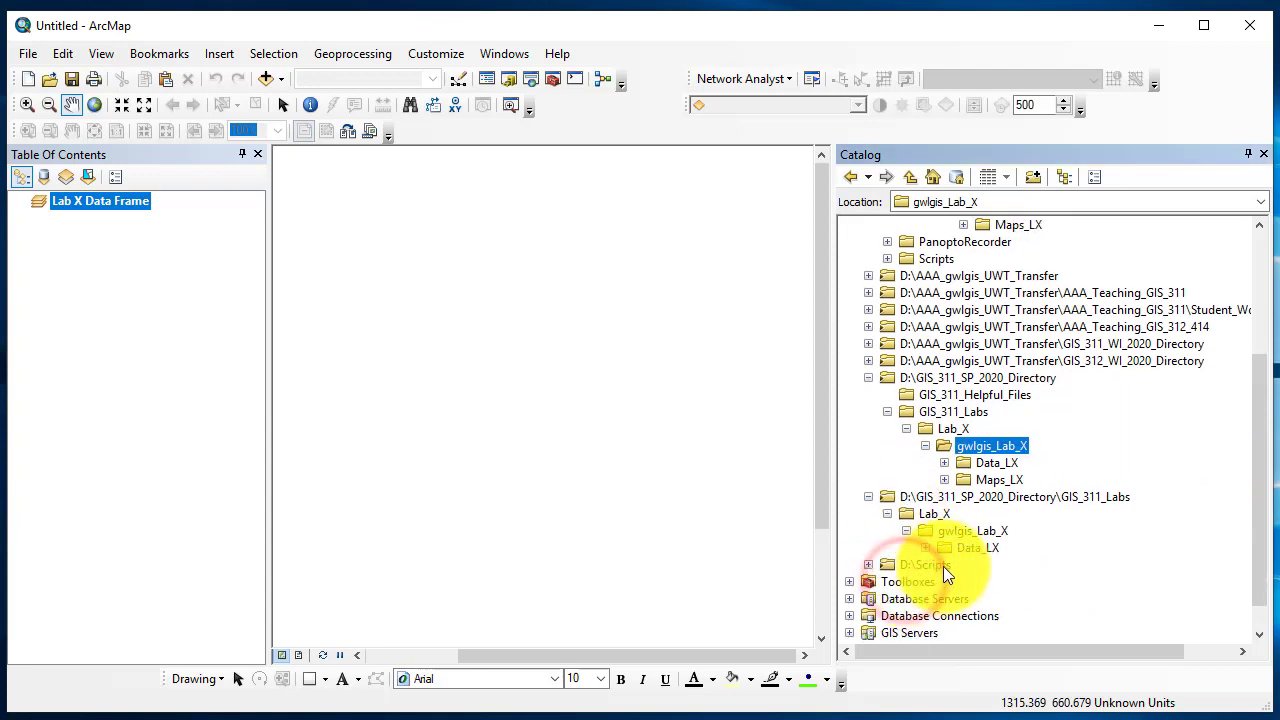
right_click(959, 532)
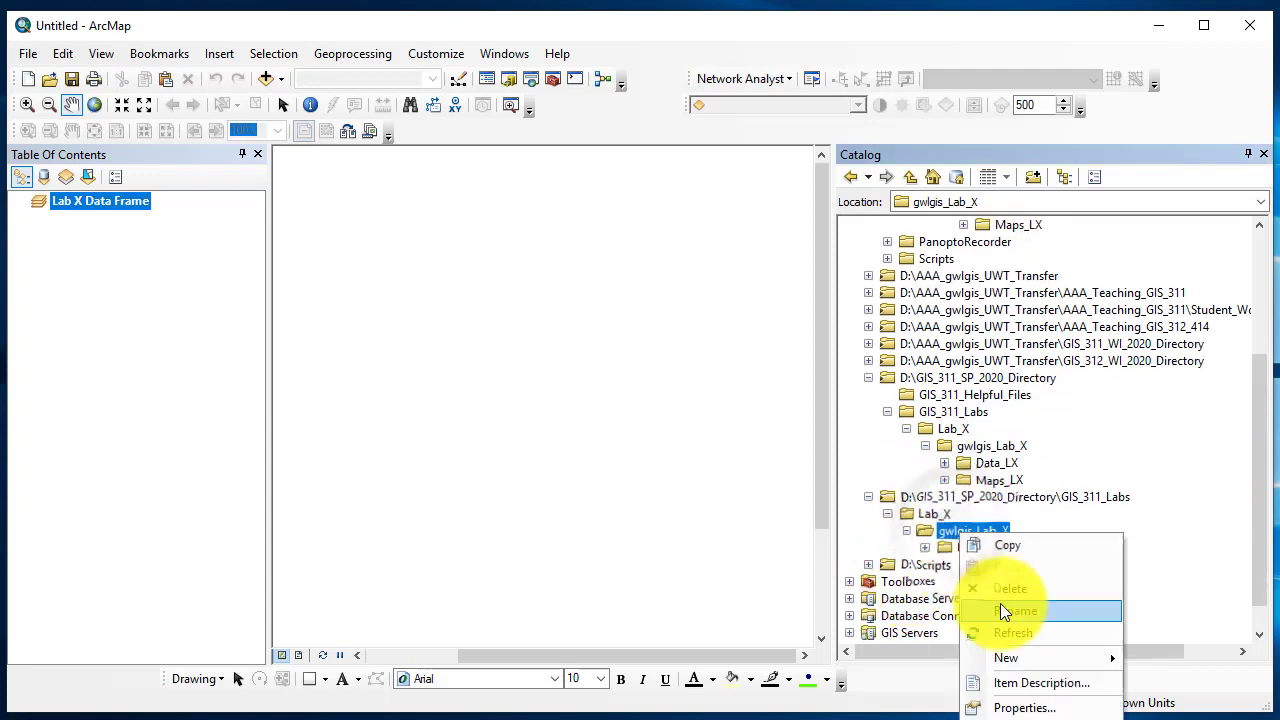
left_click(1011, 631)
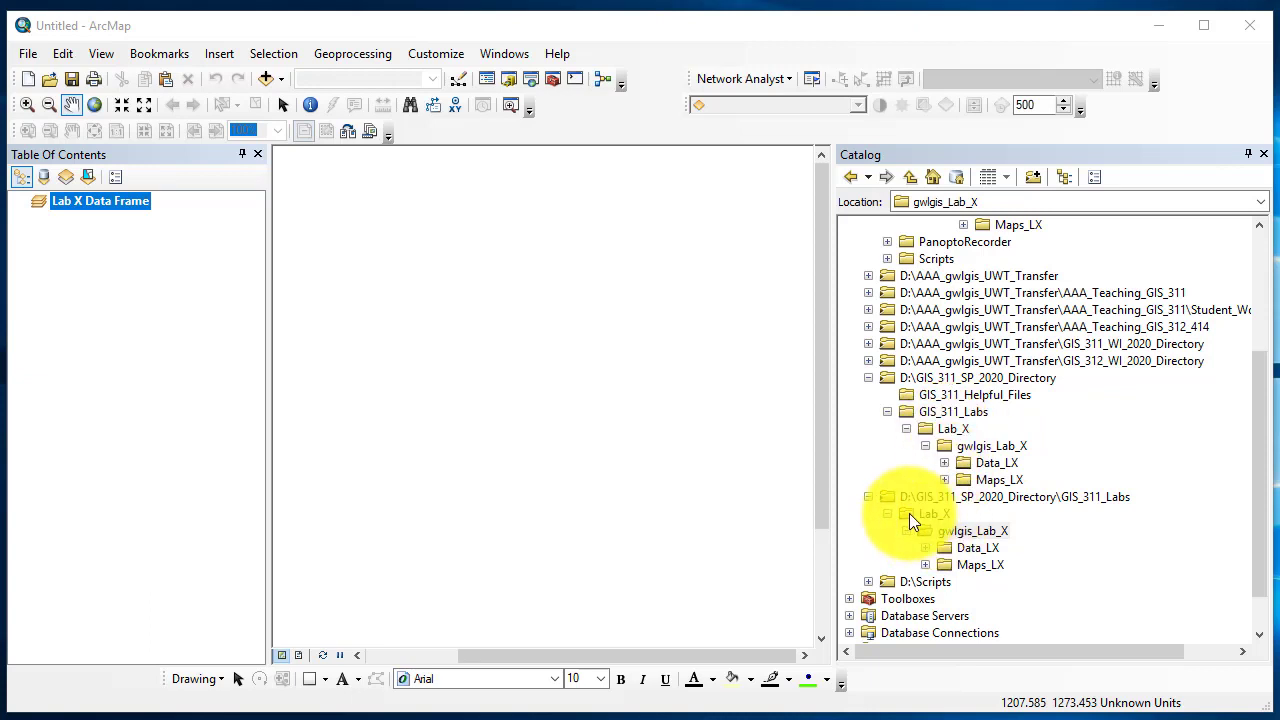
Collapse and re-expand gwlgis_Lab_X under the D:\ connection to review the folder levels inside Lab_X.
scroll(938, 460, "up", 3)
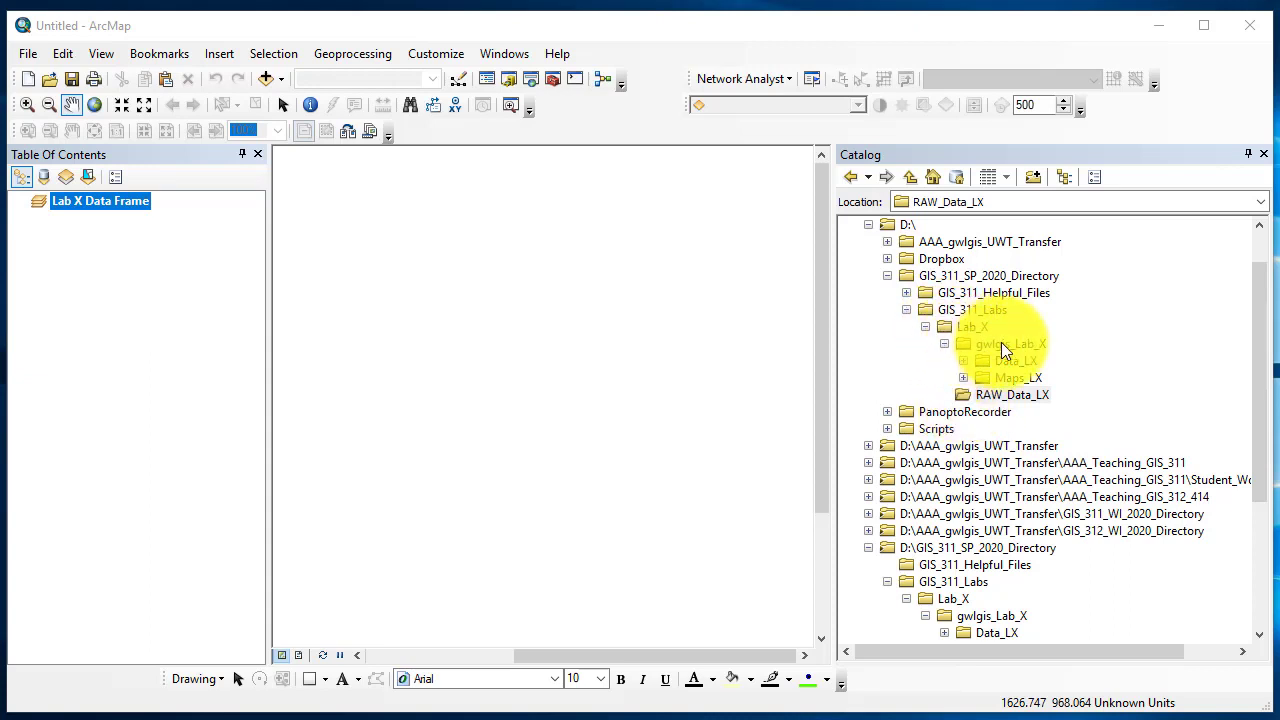
left_click(944, 344)
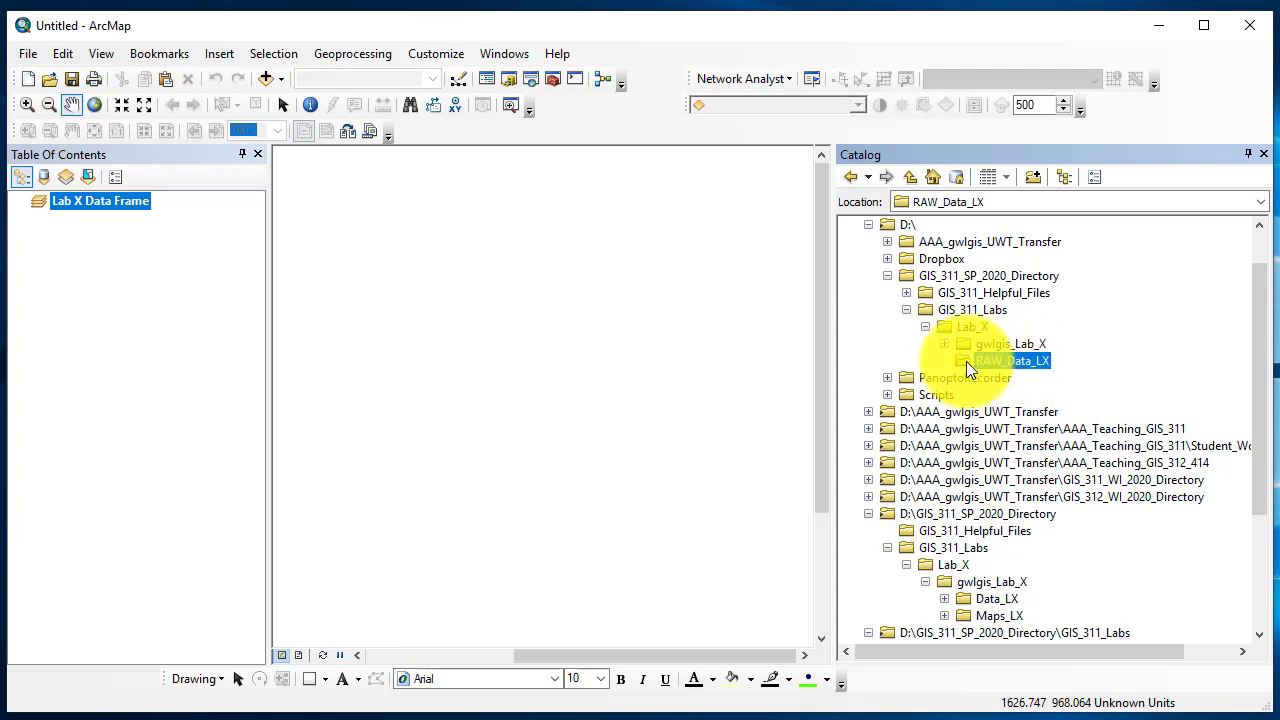
left_click(945, 344)
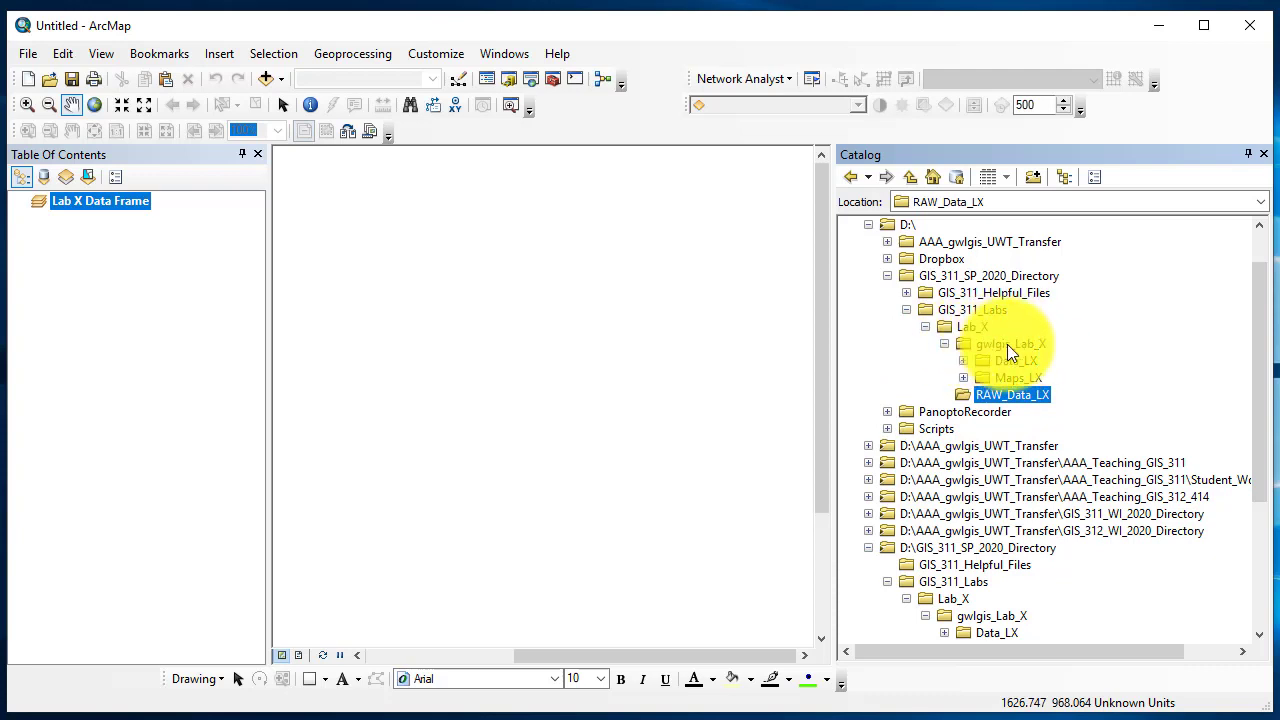
left_click(945, 343)
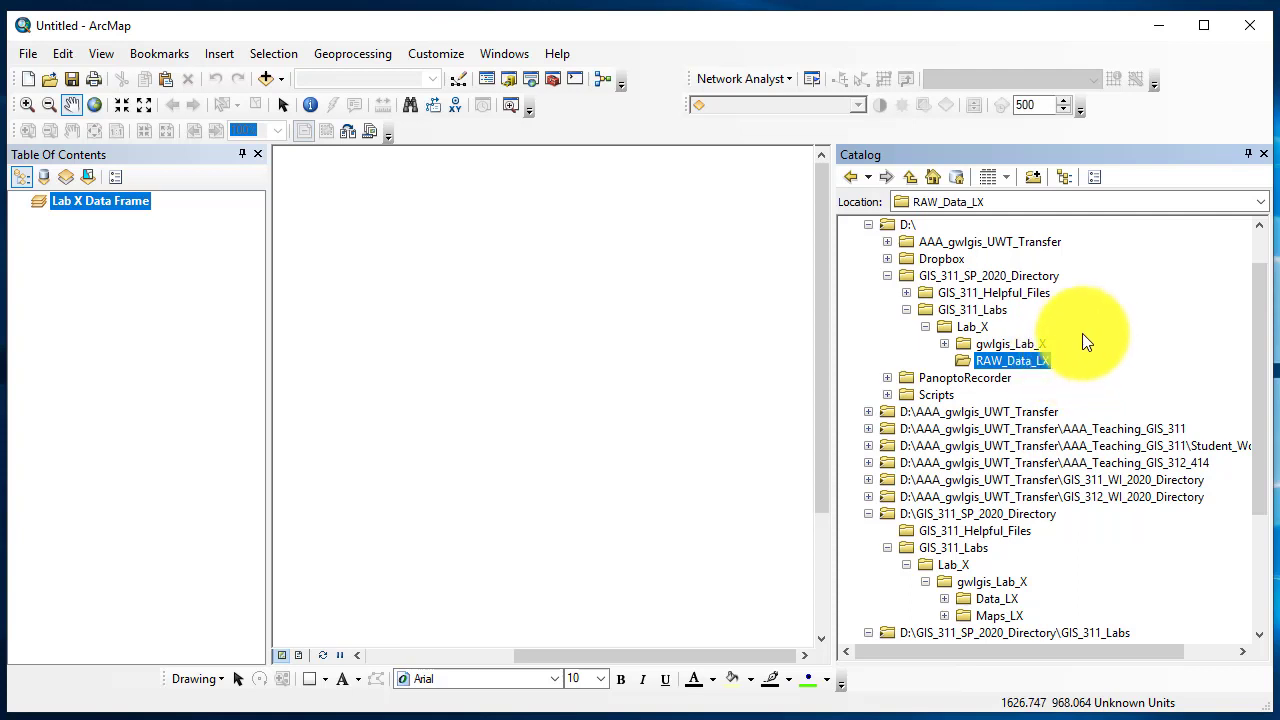
left_click(944, 344)
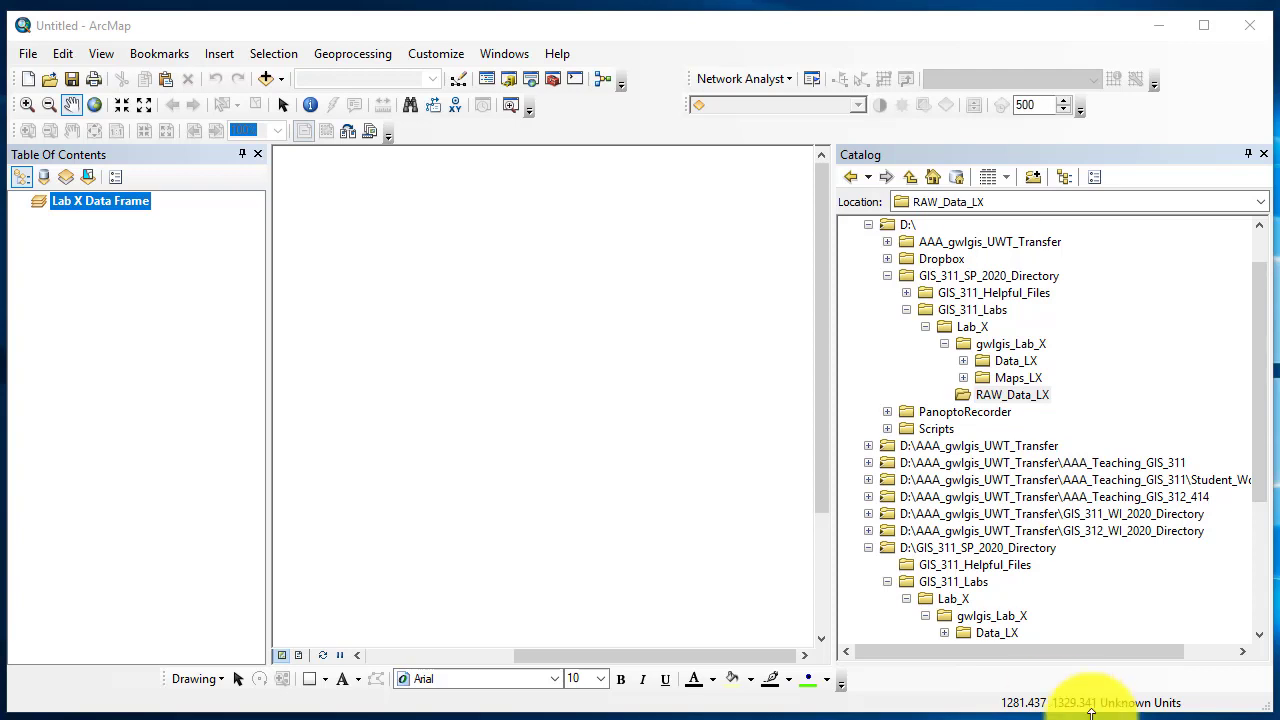
Collapse the D:\, D:\GIS_311_SP_2020_Directory and D:\GIS_311_SP_2020_Directory\GIS_311_Labs folder connections.
left_click(887, 276)
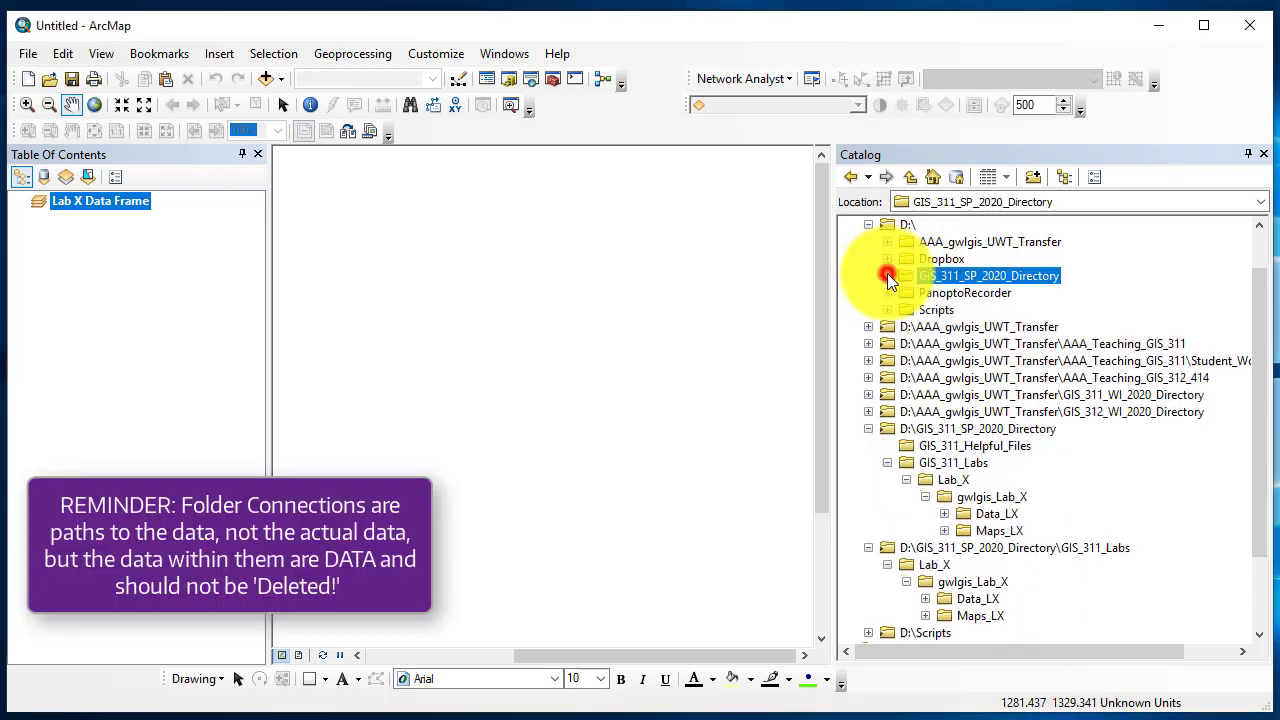
left_click(868, 224)
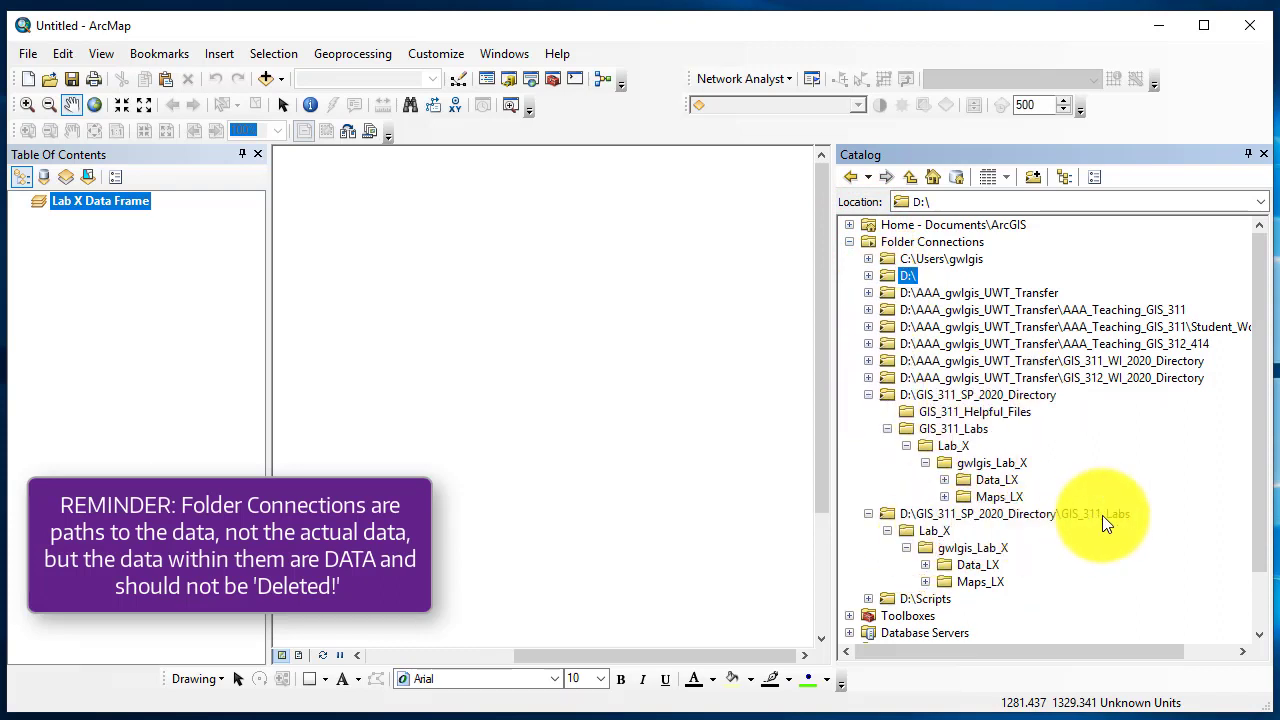
left_click(868, 514)
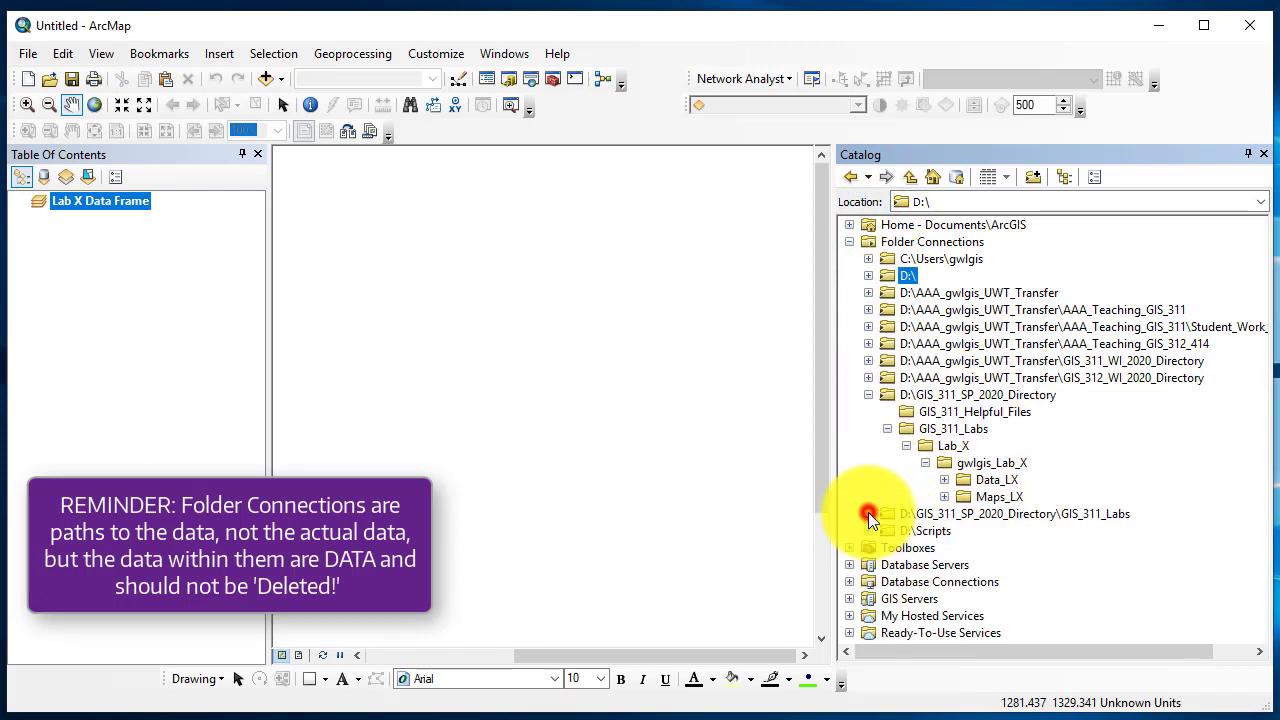
left_click(868, 395)
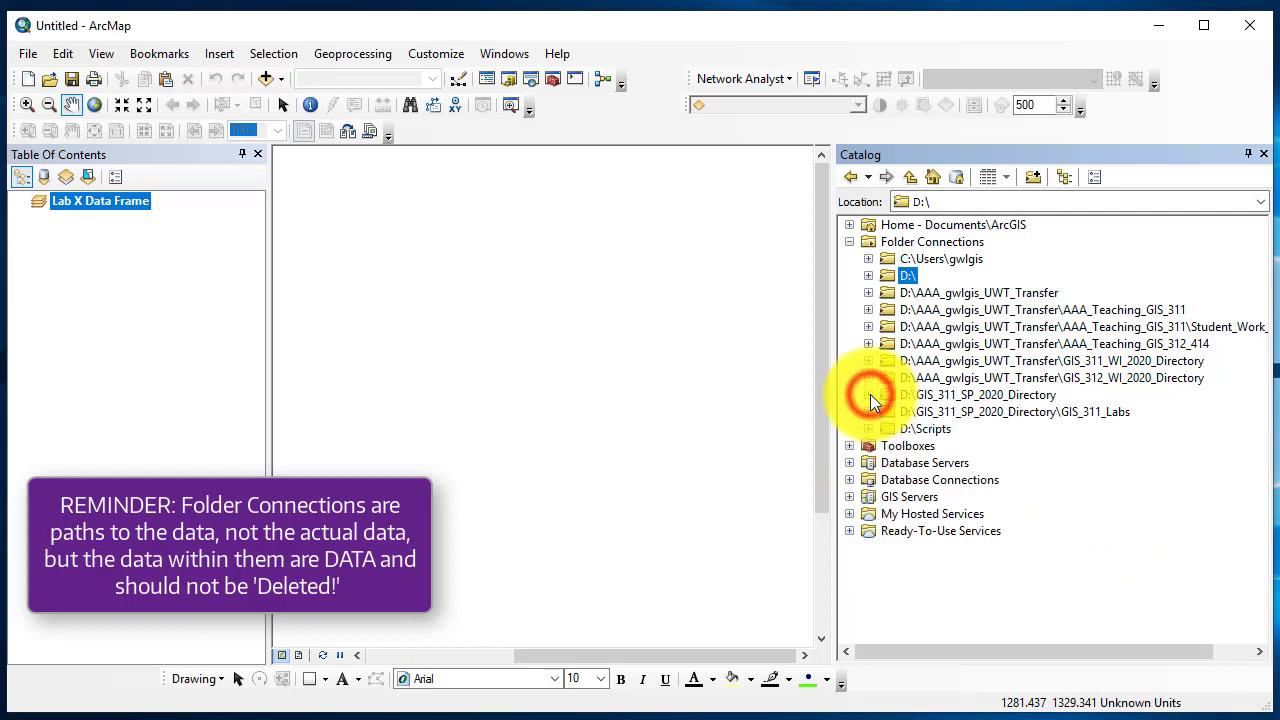
left_click(866, 394)
right_click(890, 392)
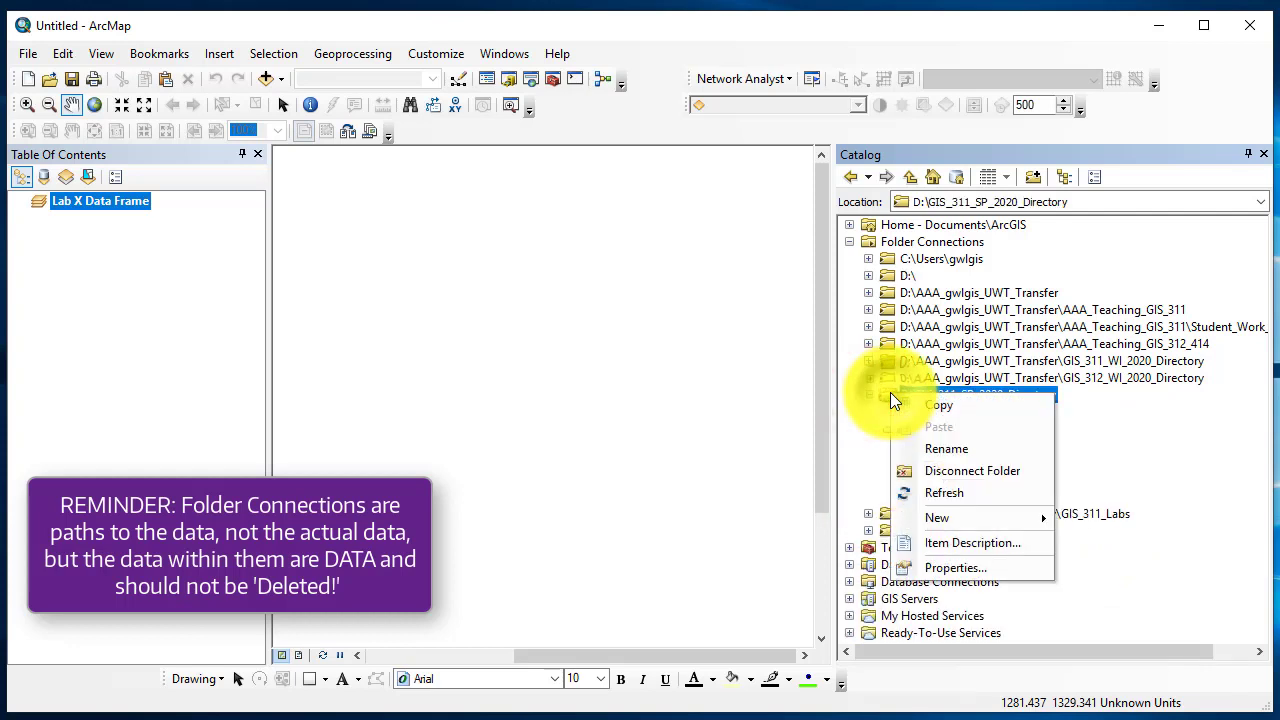
left_click(868, 394)
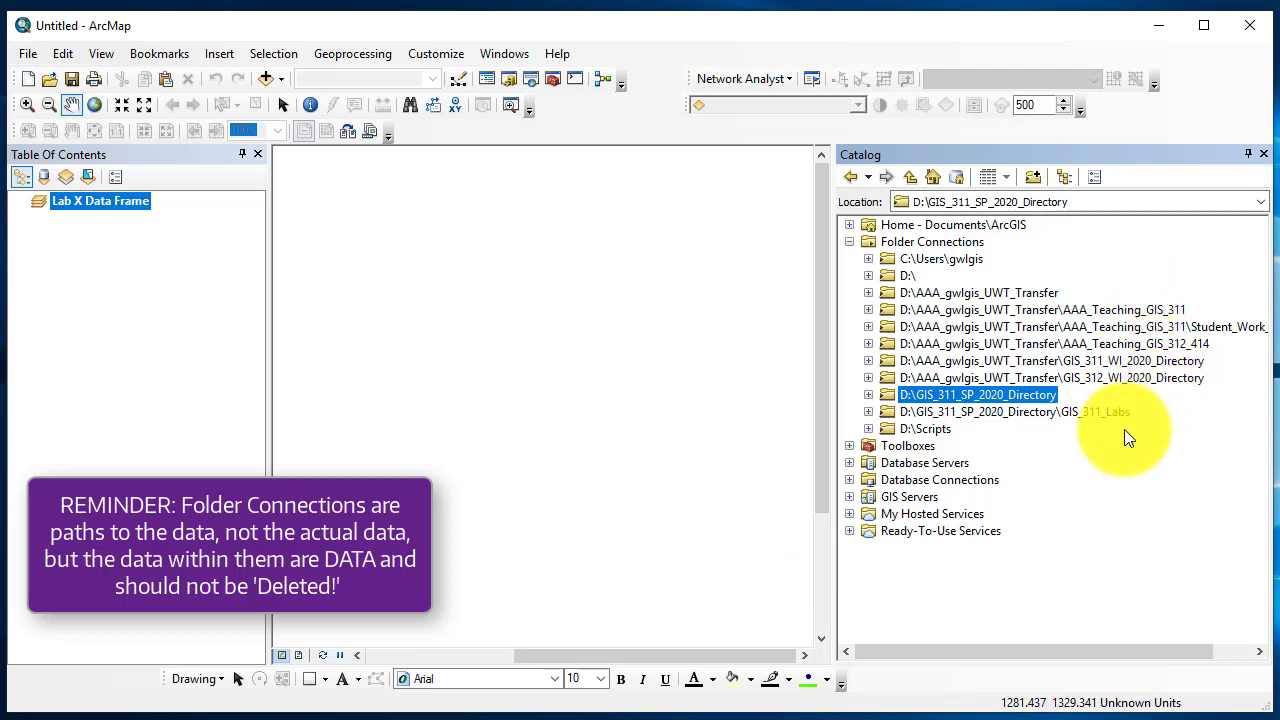
Add a folder connection to D:\GIS_311_SP_2020_Directory\GIS_311_Labs\Lab_X.
left_click(1033, 177)
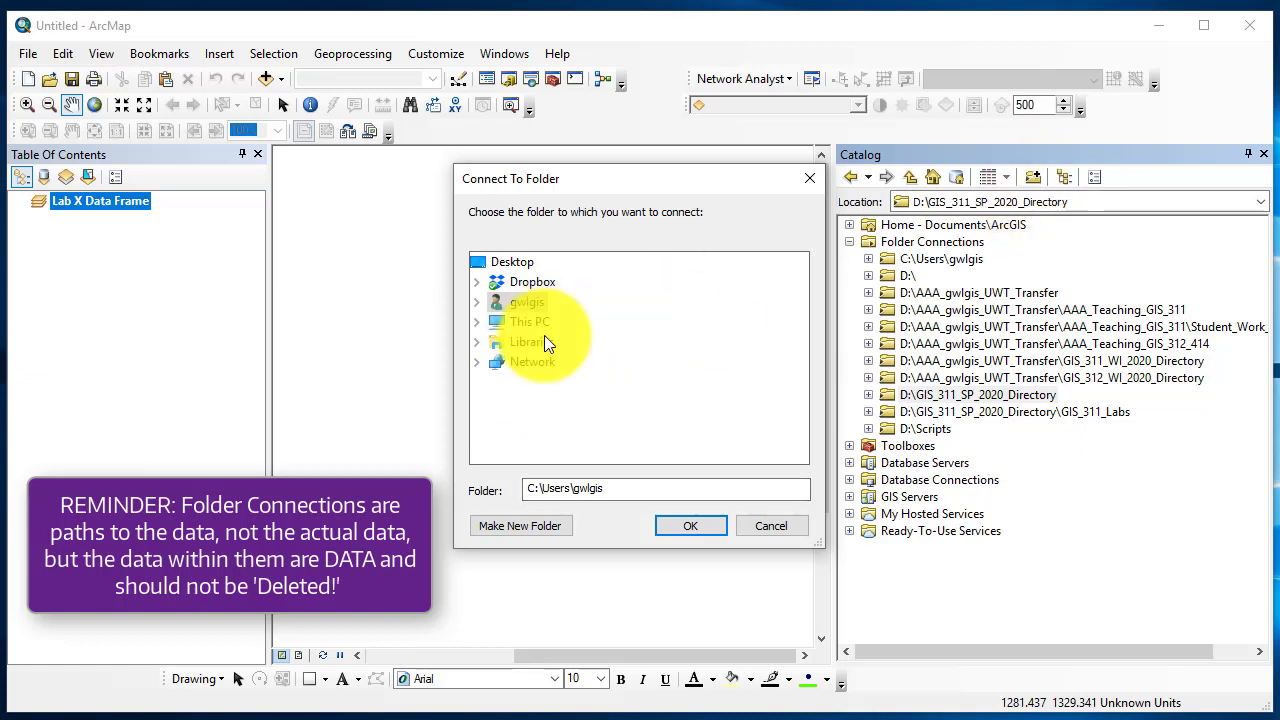
left_click(477, 321)
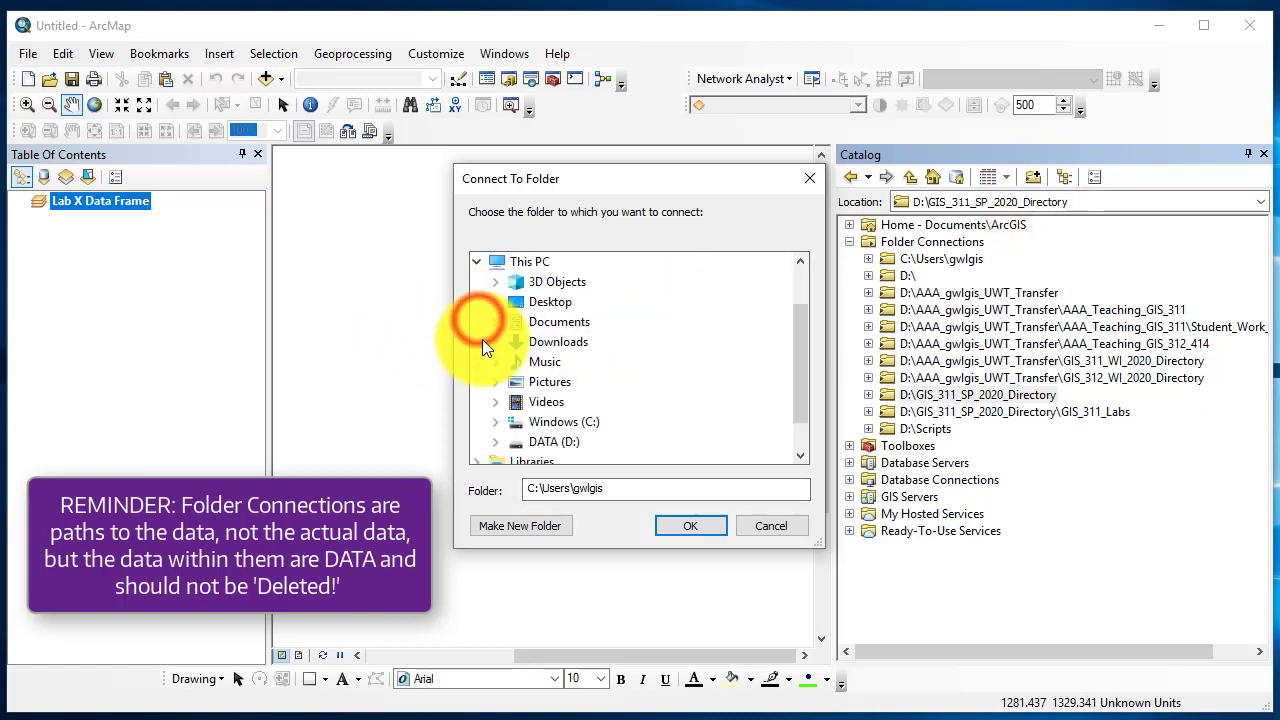
left_click(495, 401)
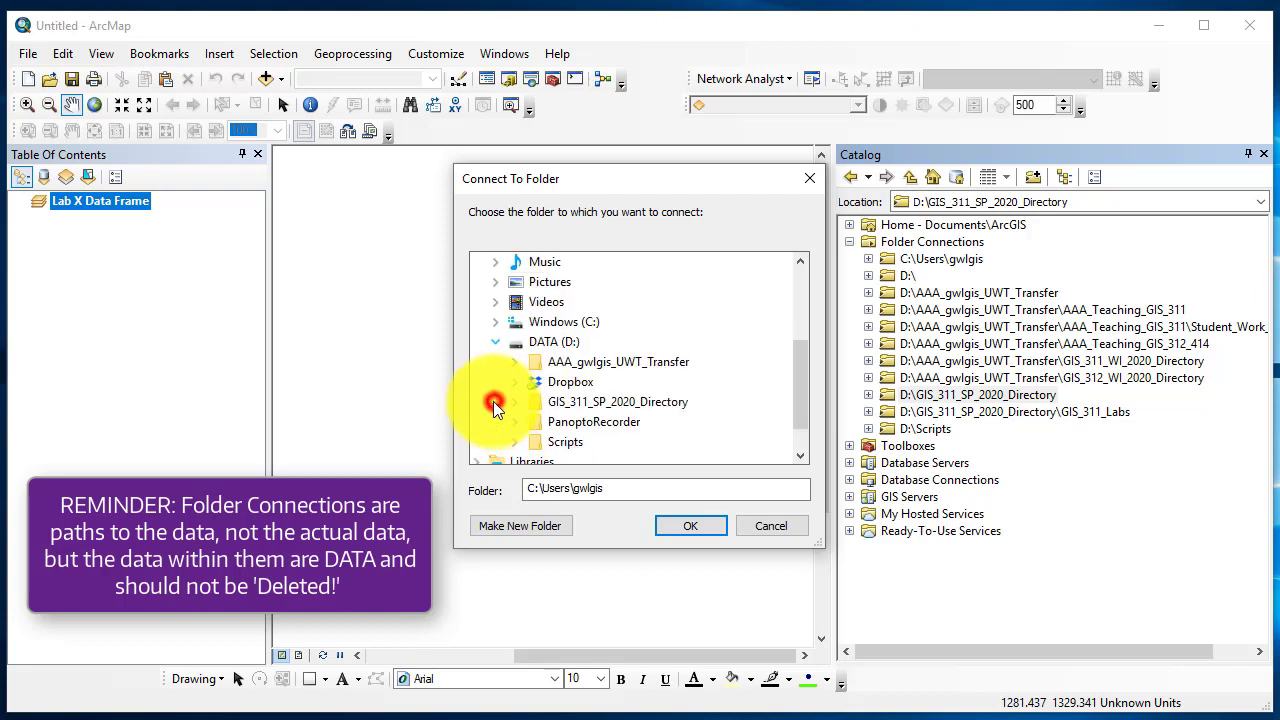
left_click(515, 402)
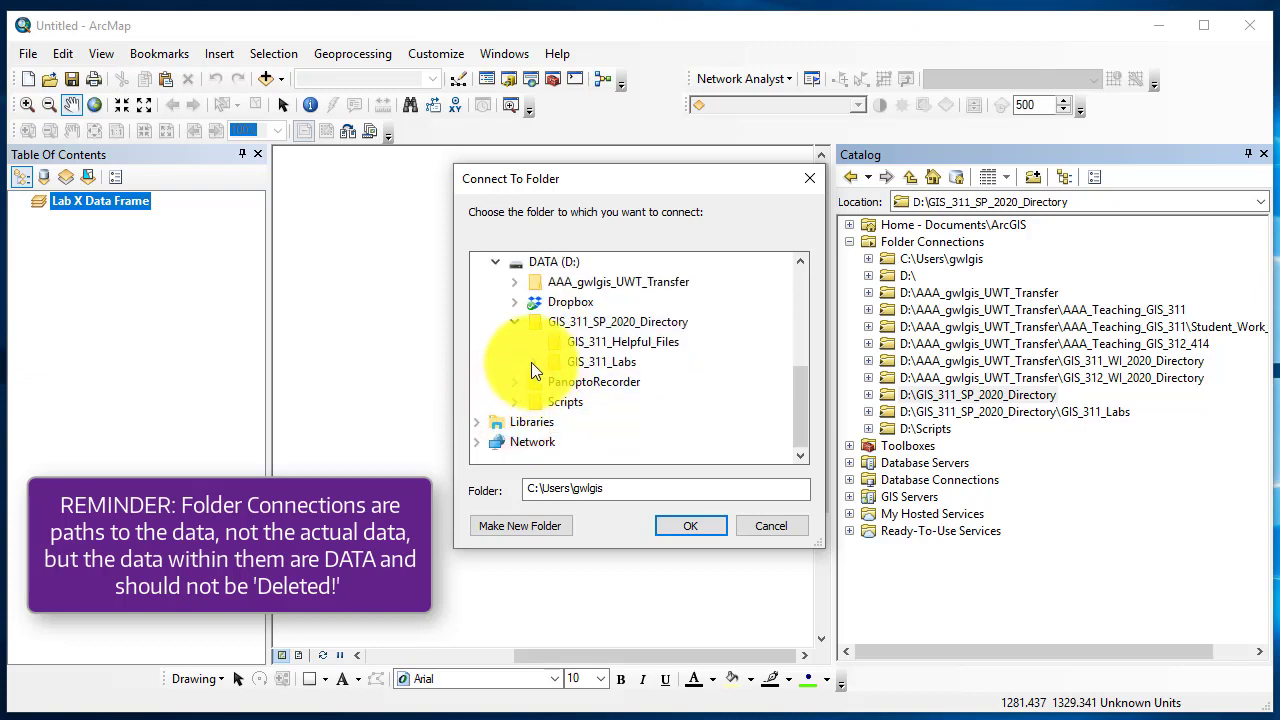
left_click(532, 363)
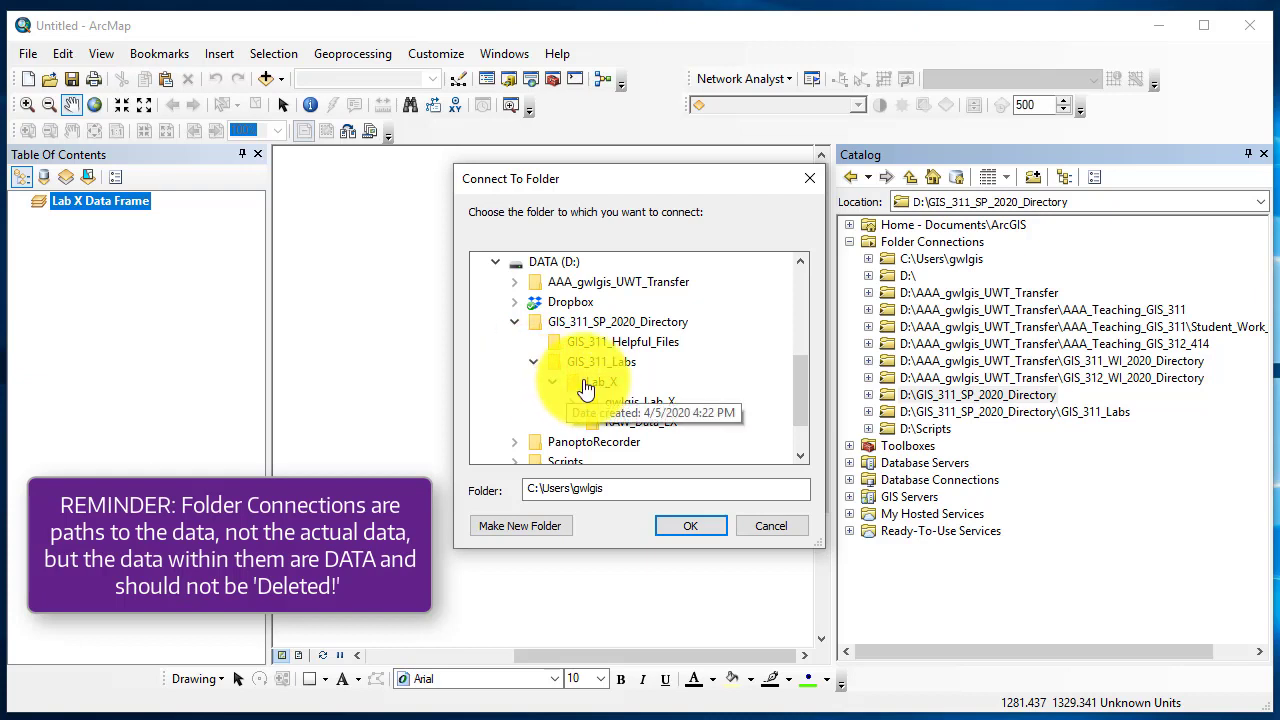
left_click(585, 383)
left_click(690, 527)
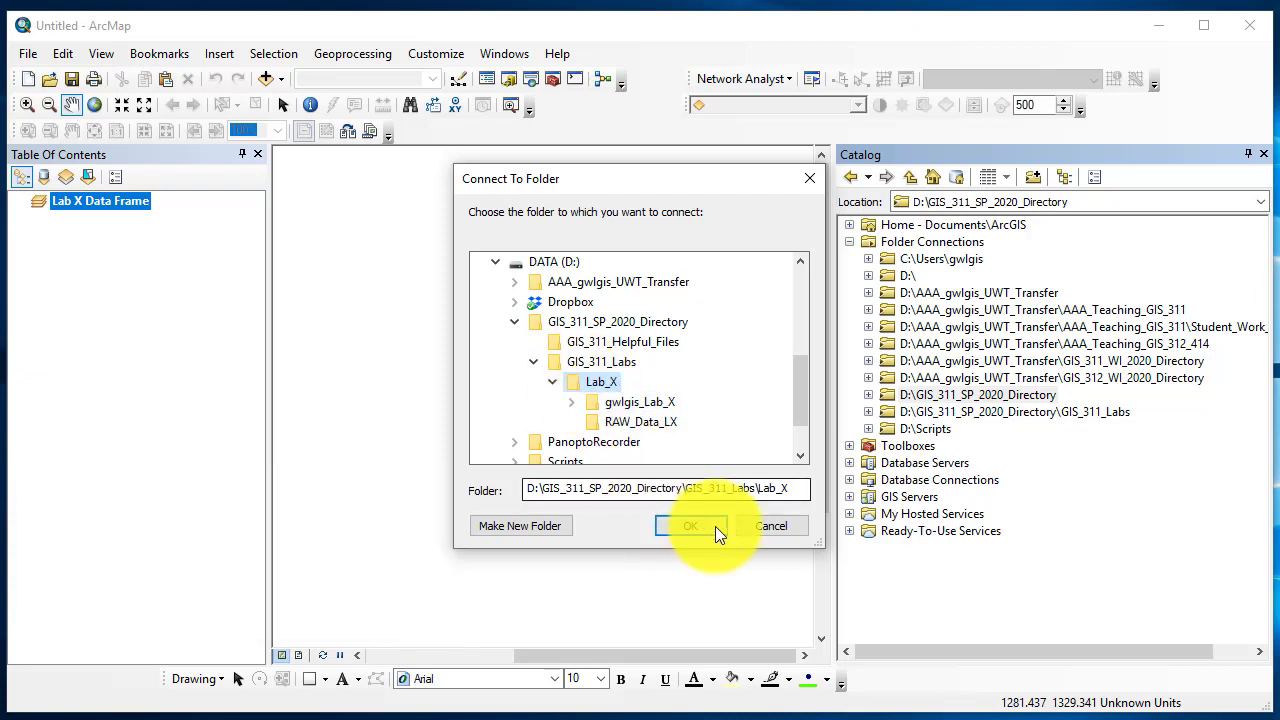
Cancel the pending folder connection and expand the D:\, D:\GIS_311_SP_2020_Directory and D:\GIS_311_SP_2020_Directory\GIS_311_Labs connections to compare their contents.
left_click(763, 526)
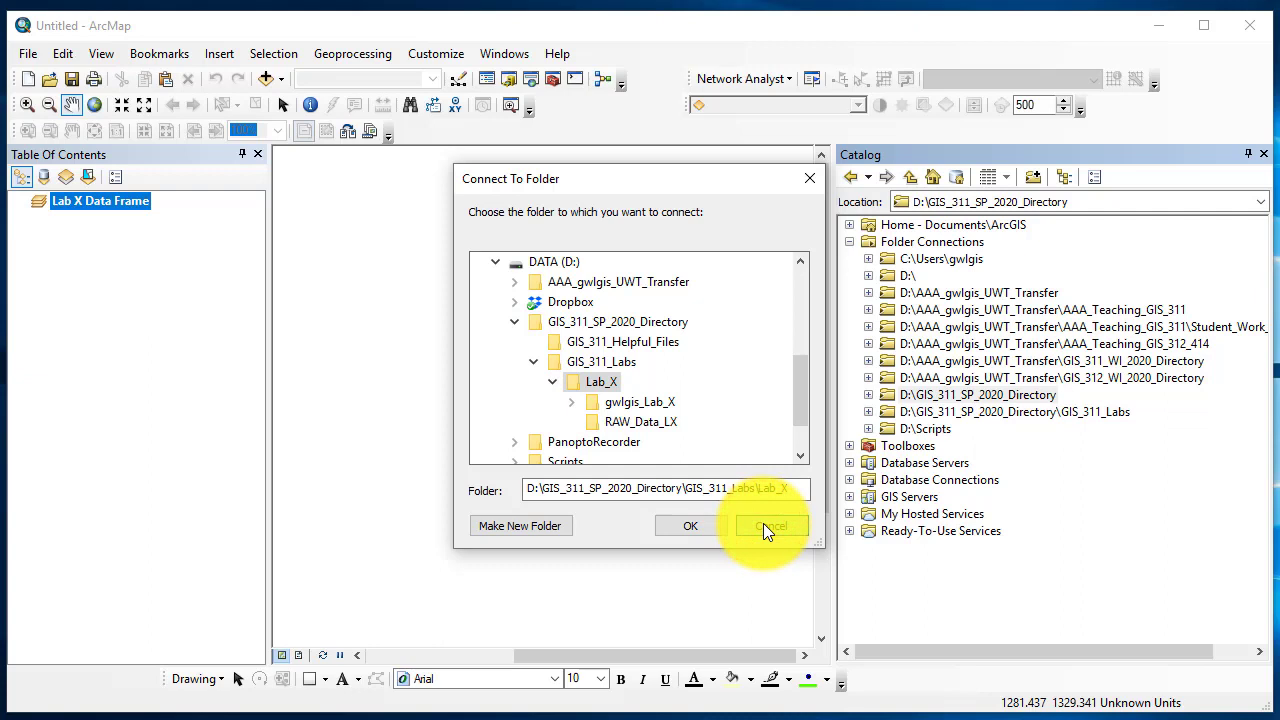
left_click(868, 395)
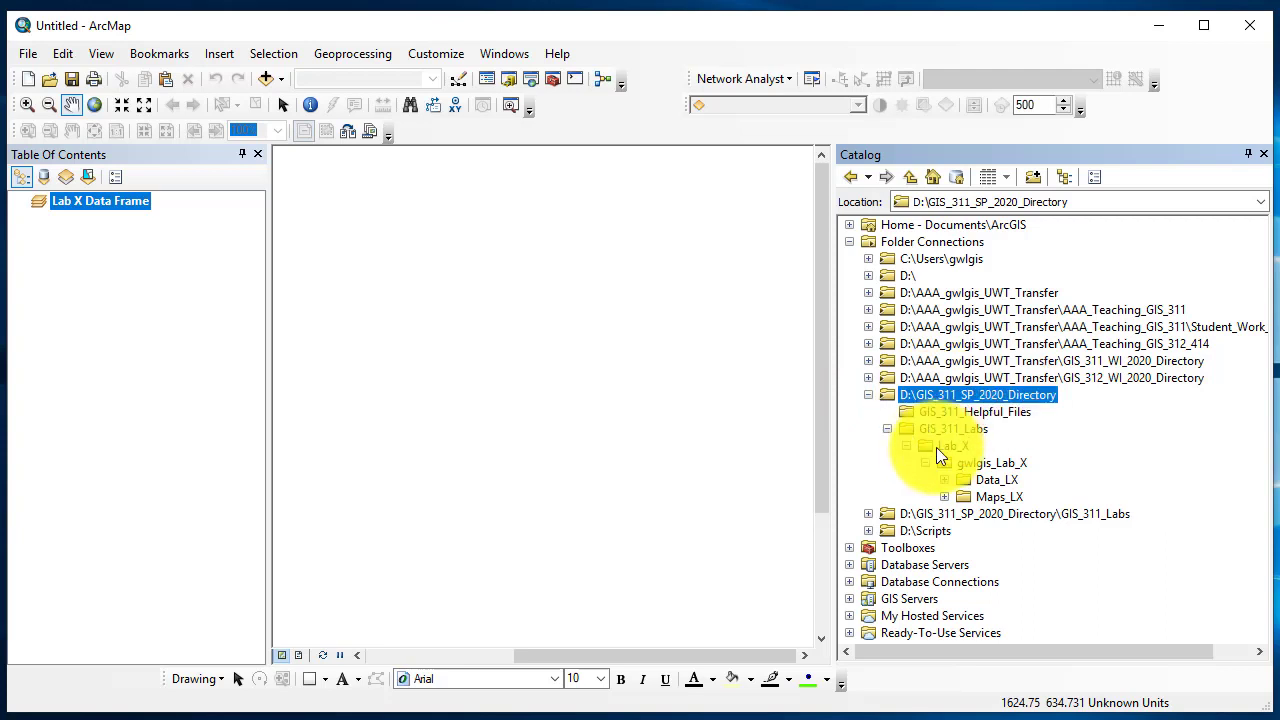
left_click(867, 276)
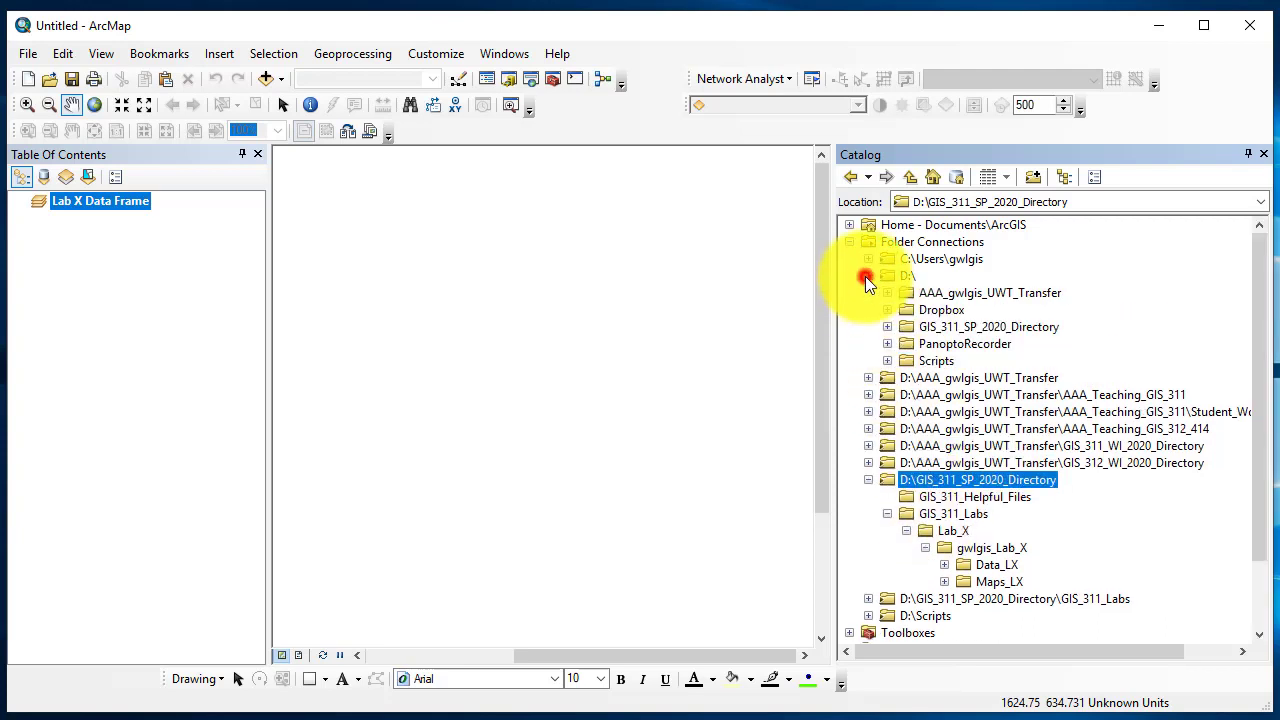
left_click(887, 327)
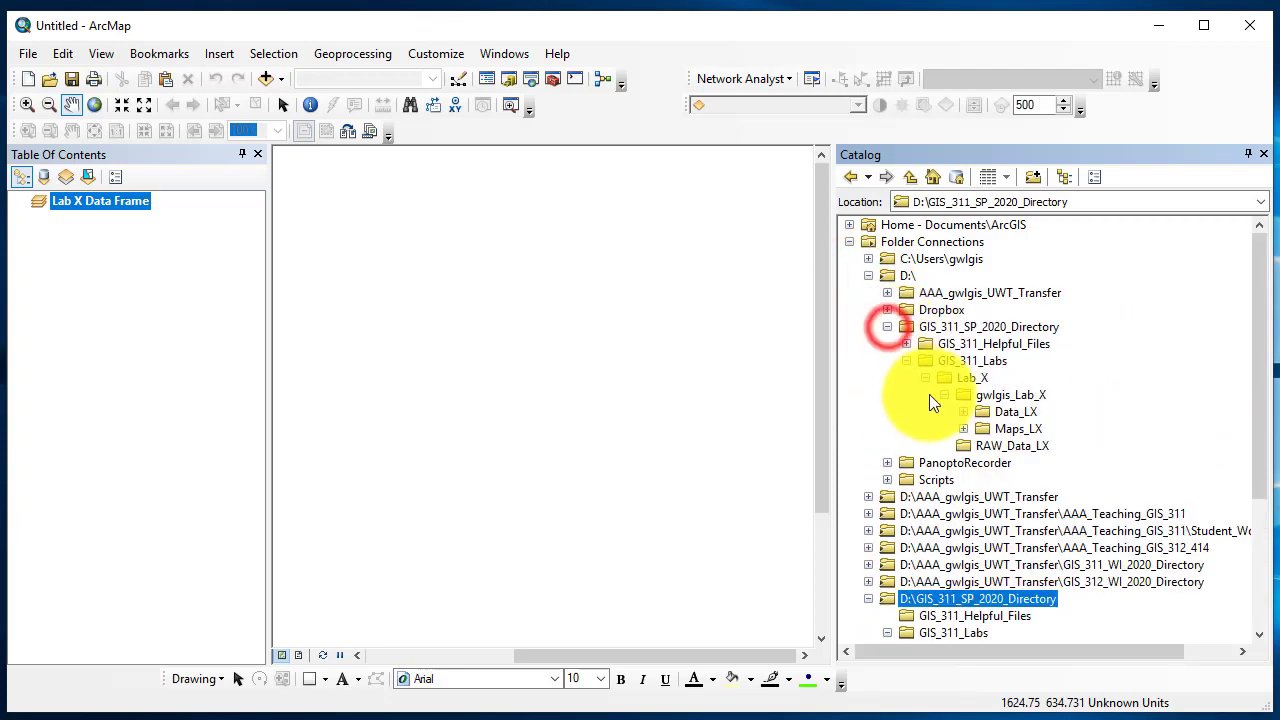
scroll(911, 482, "down", 2)
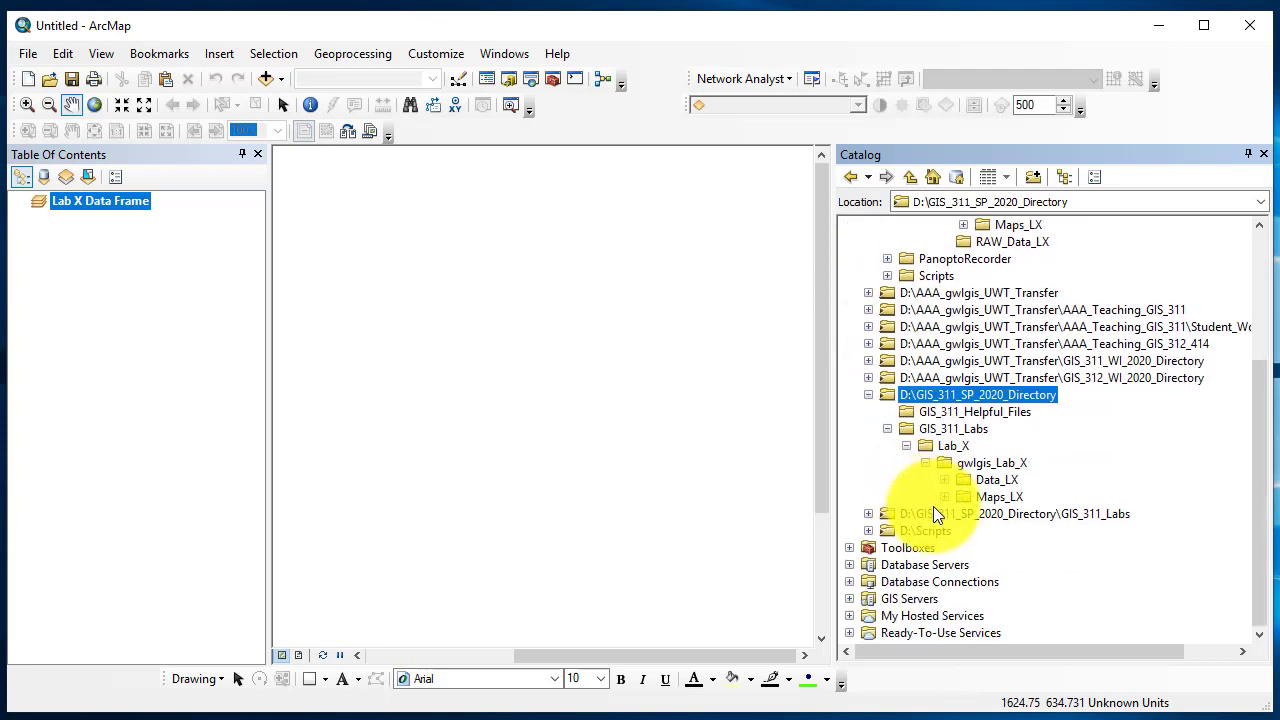
left_click(869, 513)
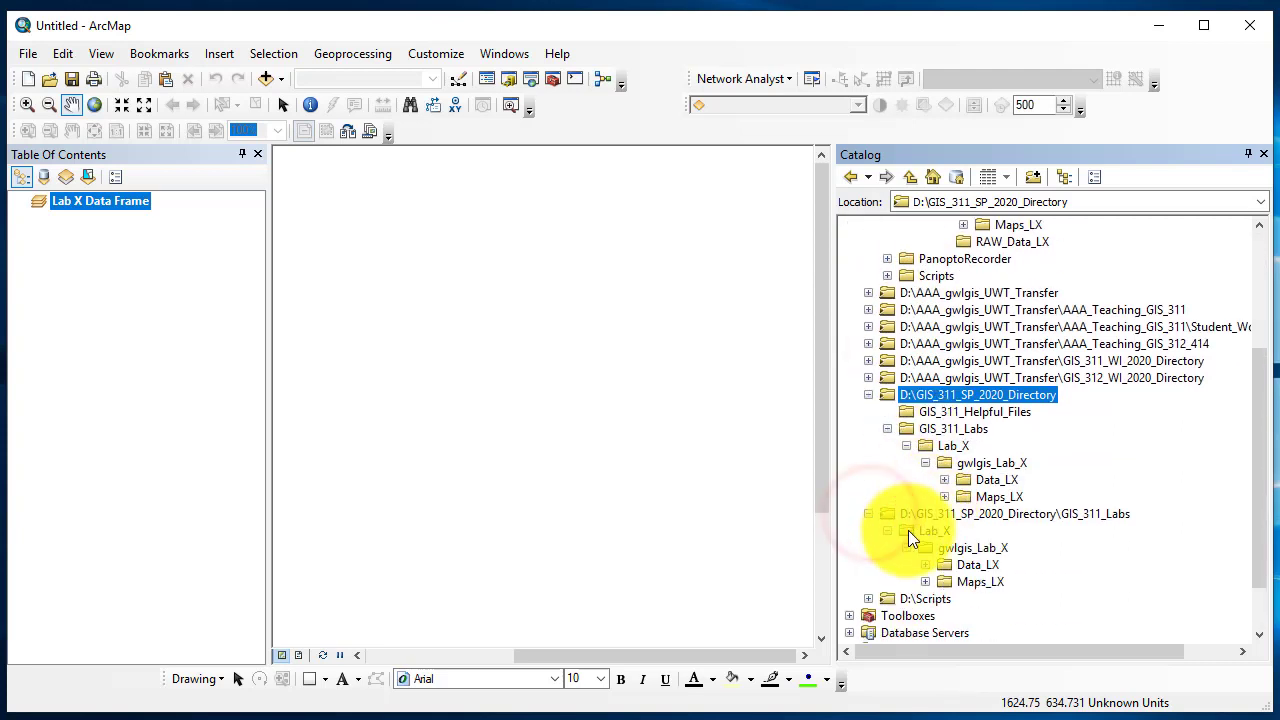
Add the Lab_X folder under D:\GIS_311_SP_2020_Directory to Folder Connections directly from the tree, and expand the new connection down to gwlgis_Lab_X.
scroll(978, 452, "up", 4)
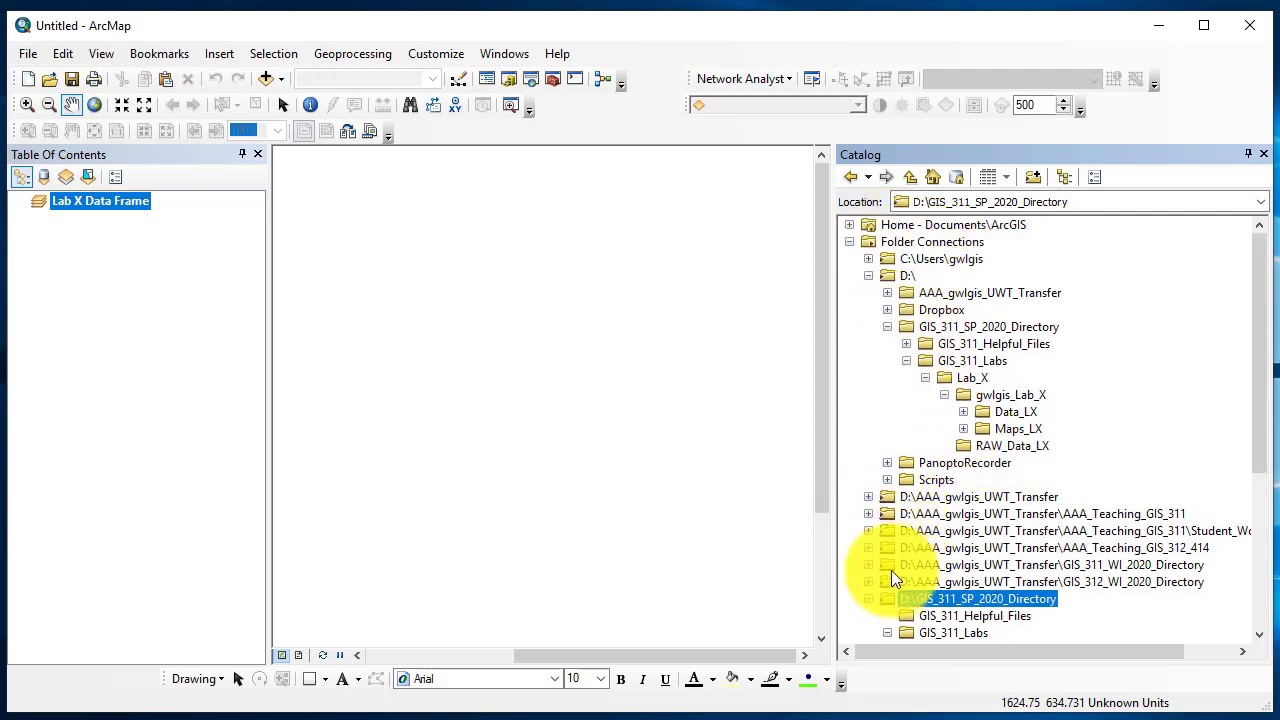
scroll(924, 615, "down", 1)
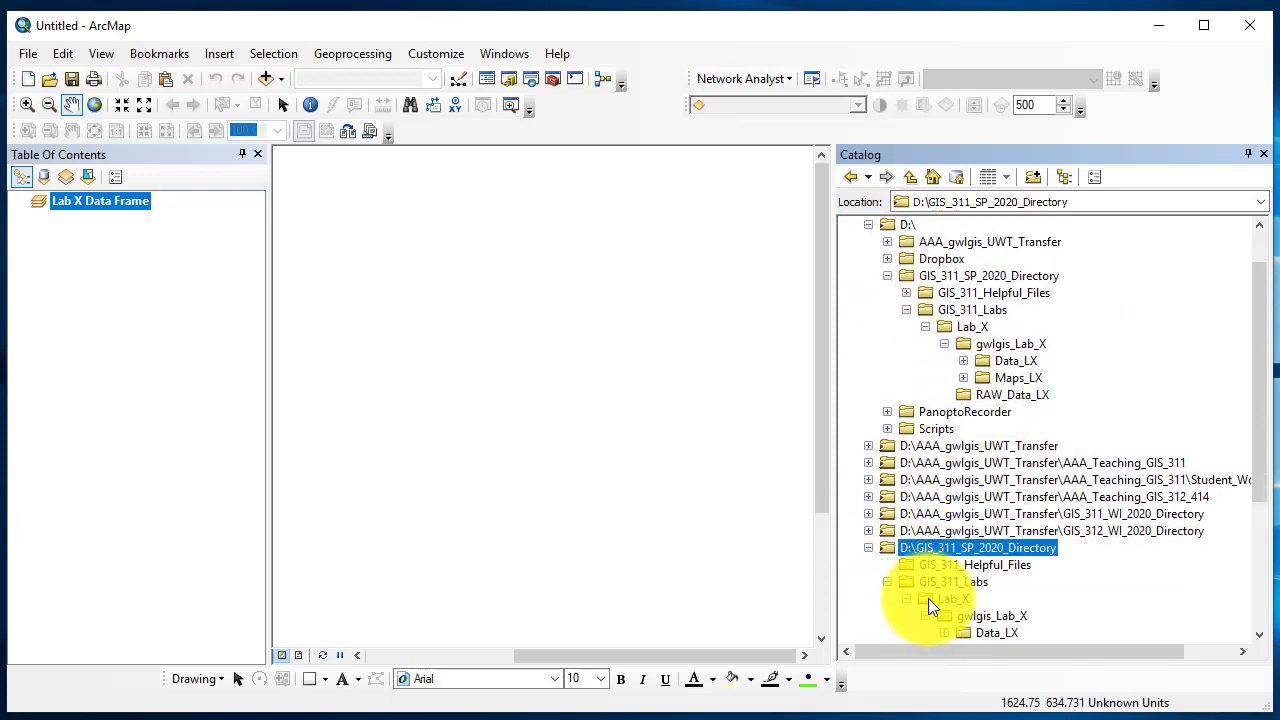
left_click_drag(928, 598, 906, 250)
scroll(947, 418, "down", 5)
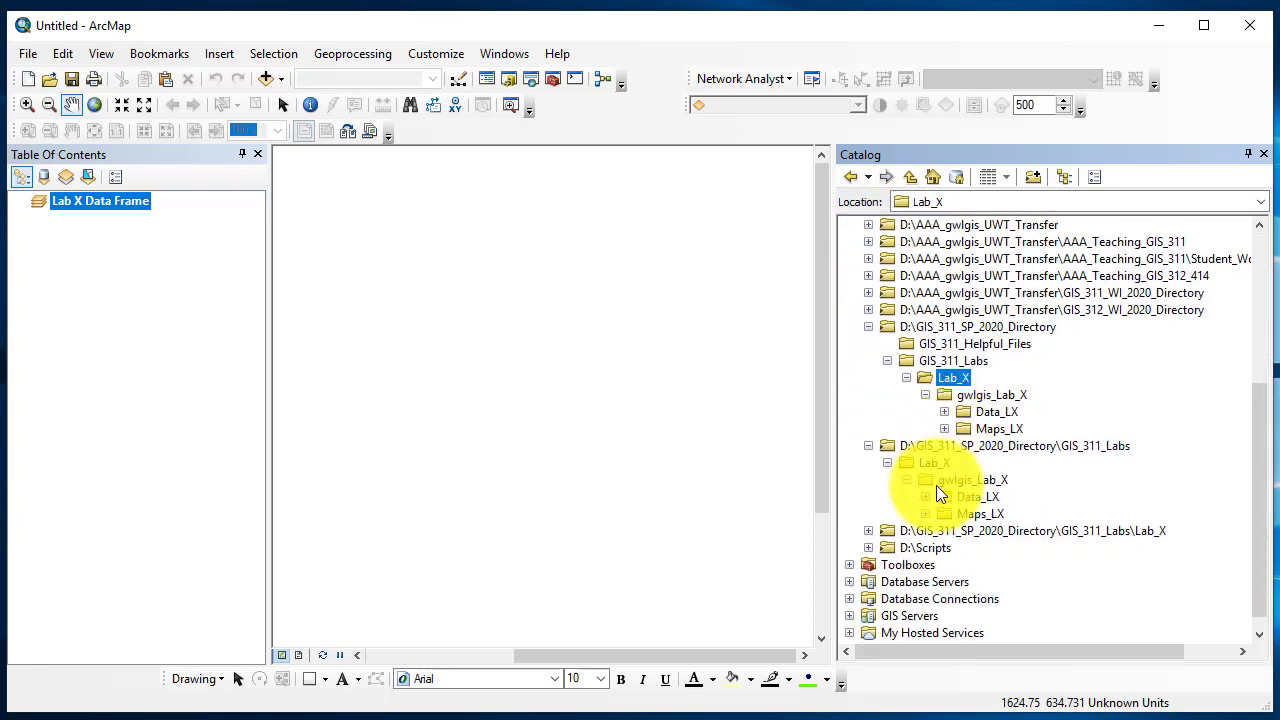
left_click(1139, 531)
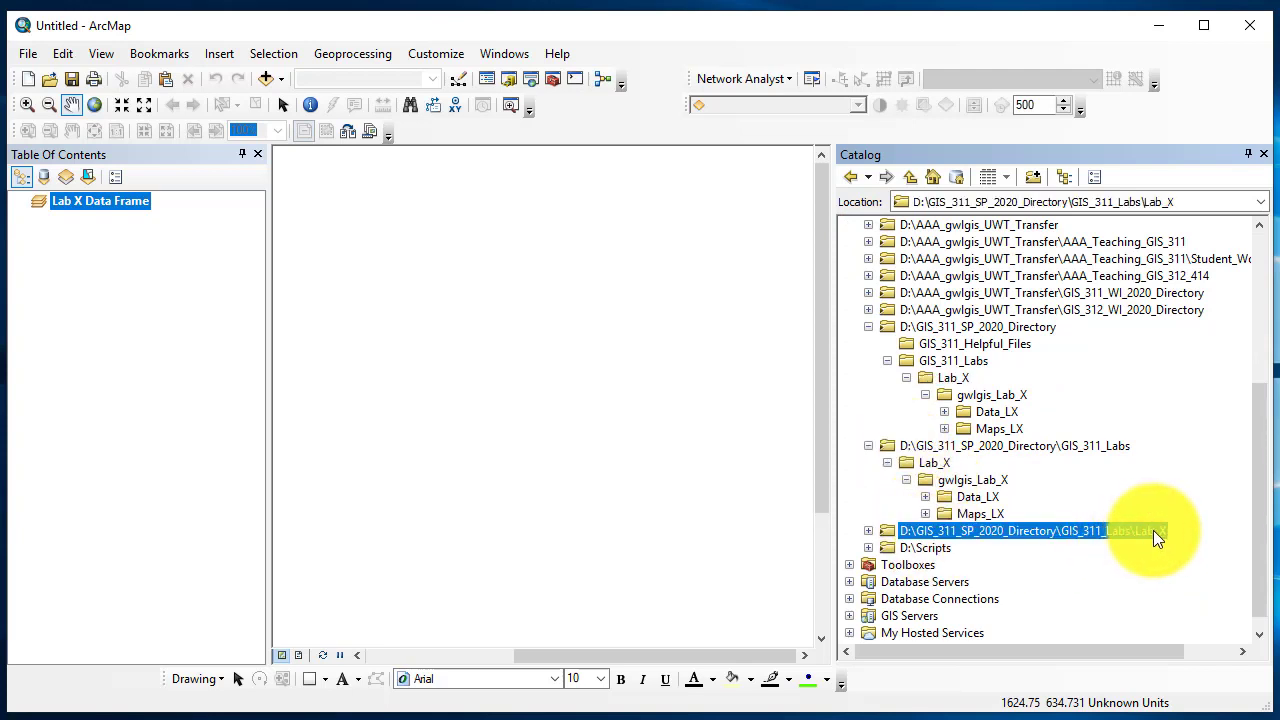
left_click(868, 531)
left_click(886, 548)
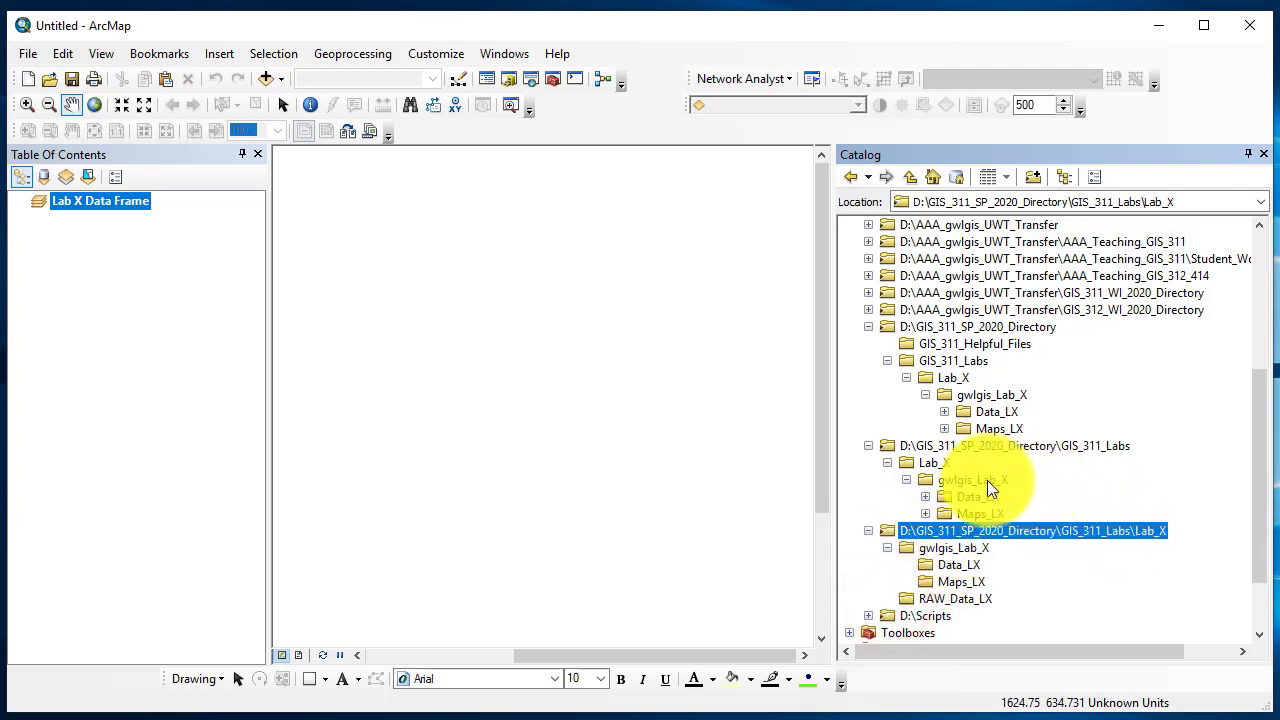
Disconnect the D:\GIS_311_SP_2020_Directory\GIS_311_Labs\Lab_X folder connection.
left_click(907, 461)
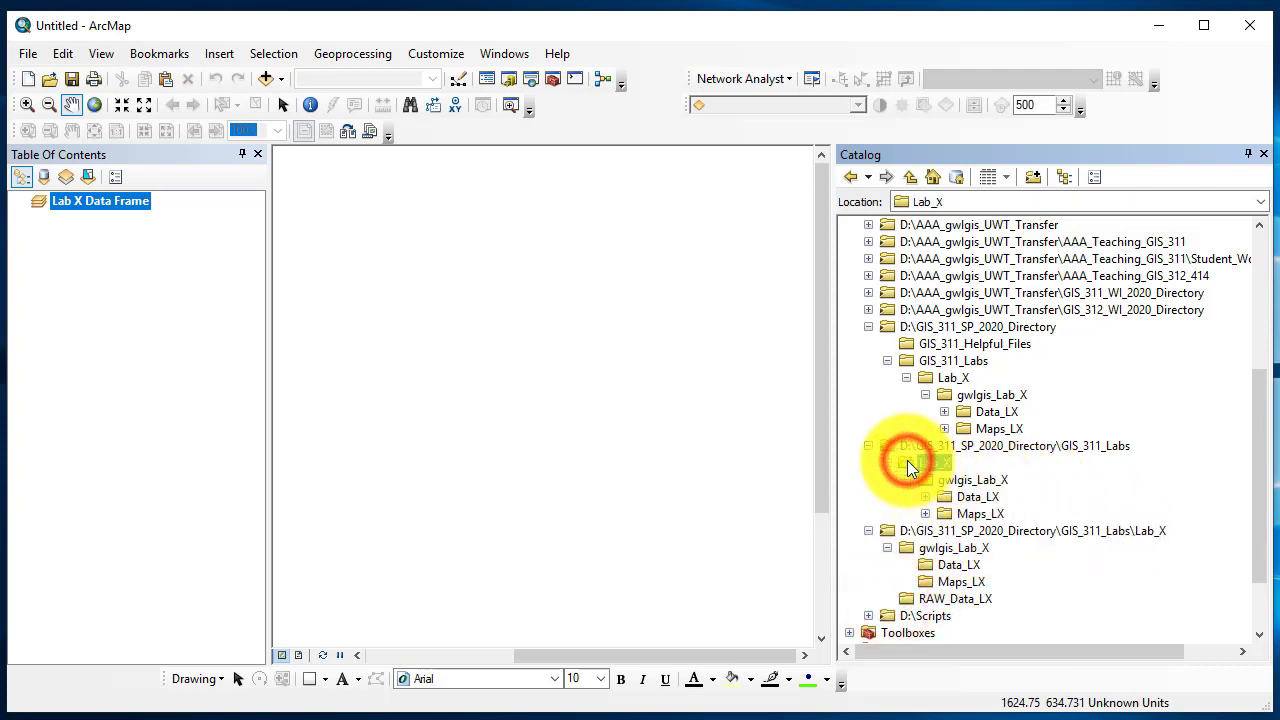
right_click(887, 530)
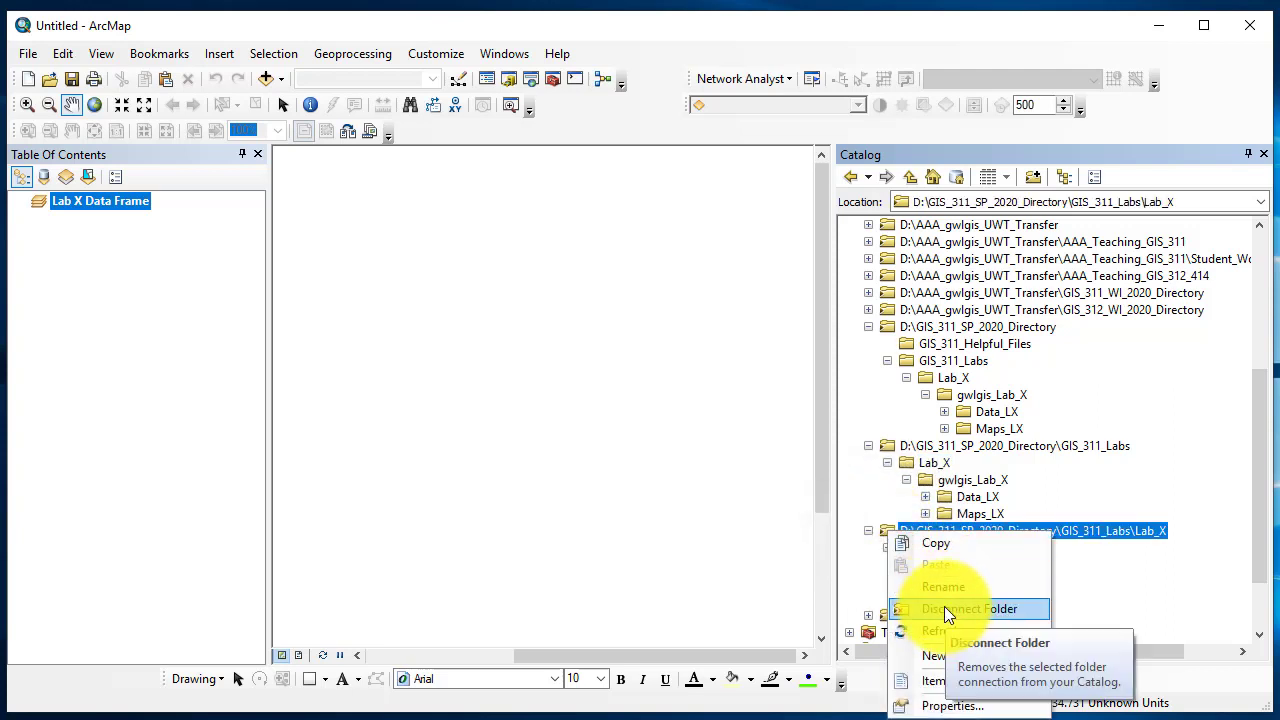
left_click(944, 606)
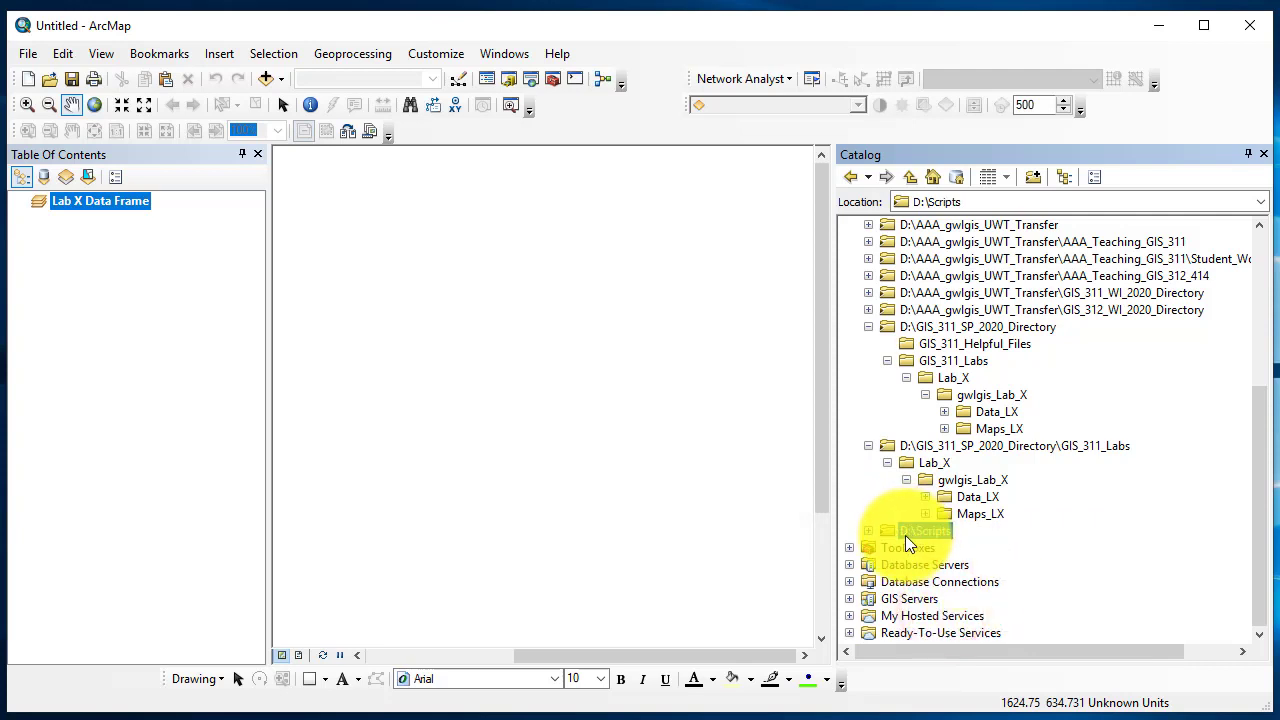
Refresh the D:\GIS_311_SP_2020_Directory\GIS_311_Labs connection and expand its Lab_X and gwlgis_Lab_X folders.
right_click(888, 446)
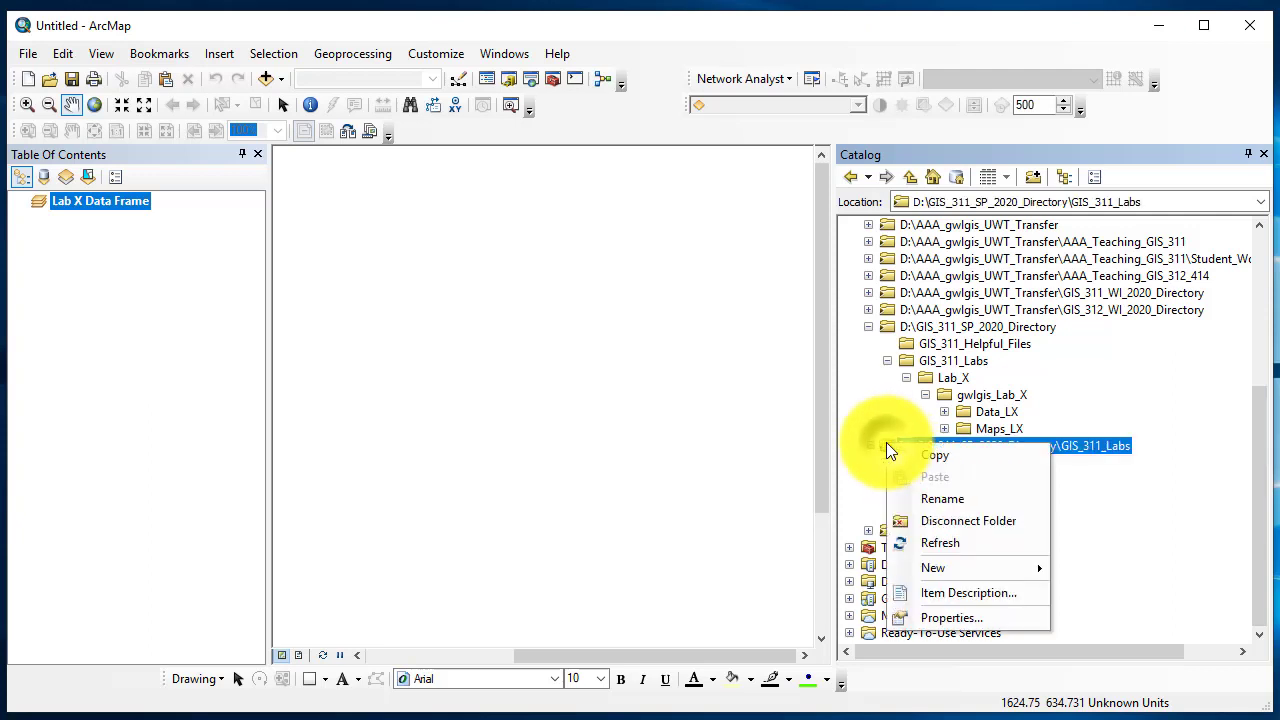
left_click(935, 540)
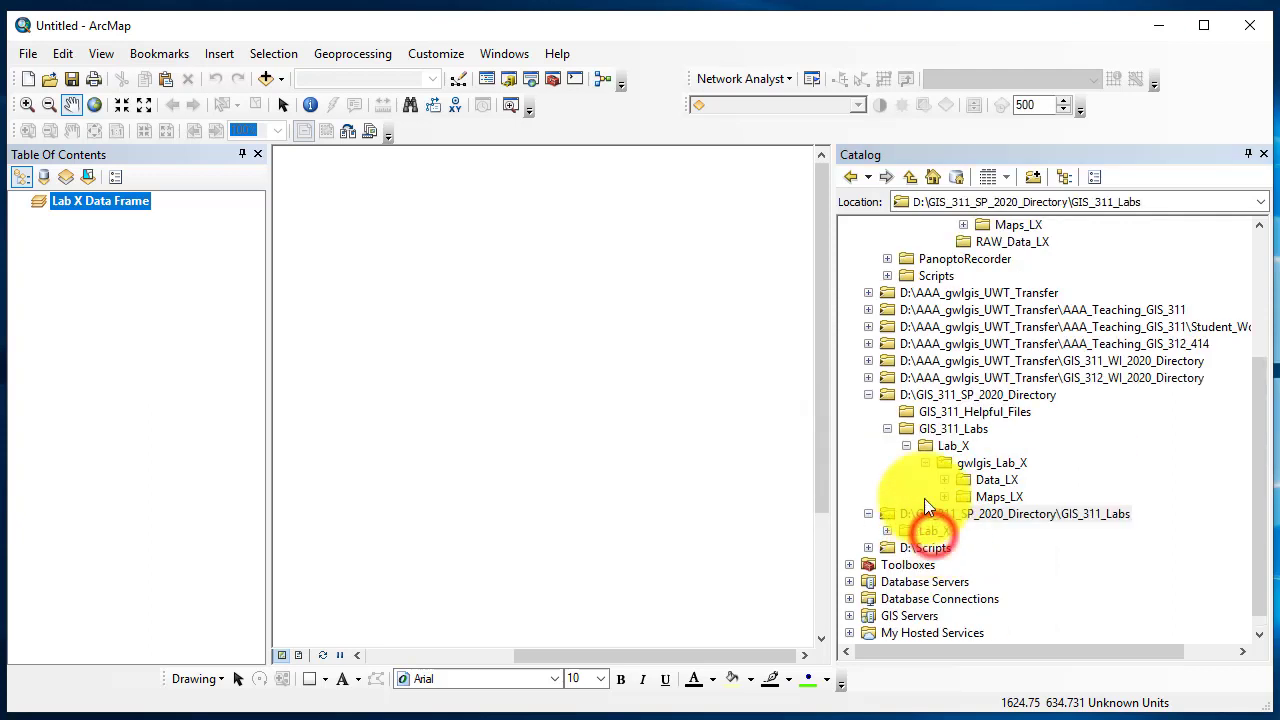
left_click(887, 530)
left_click(906, 547)
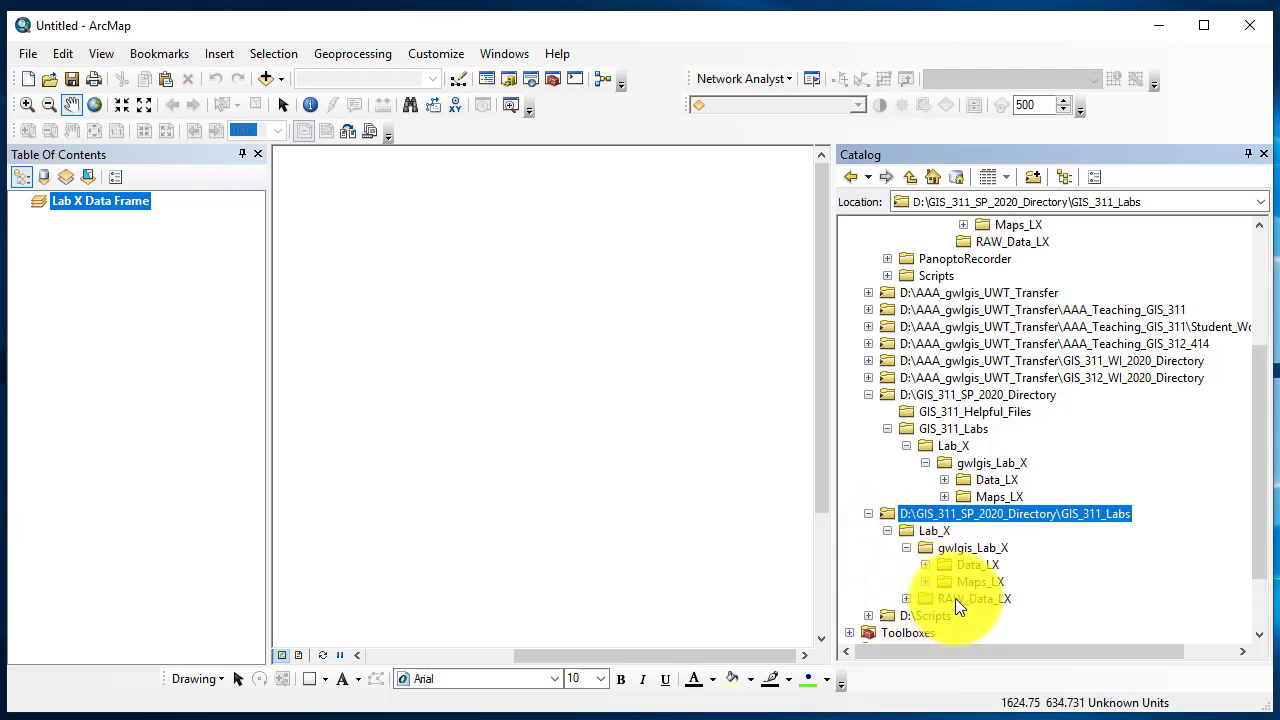
scroll(975, 585, "down", 2)
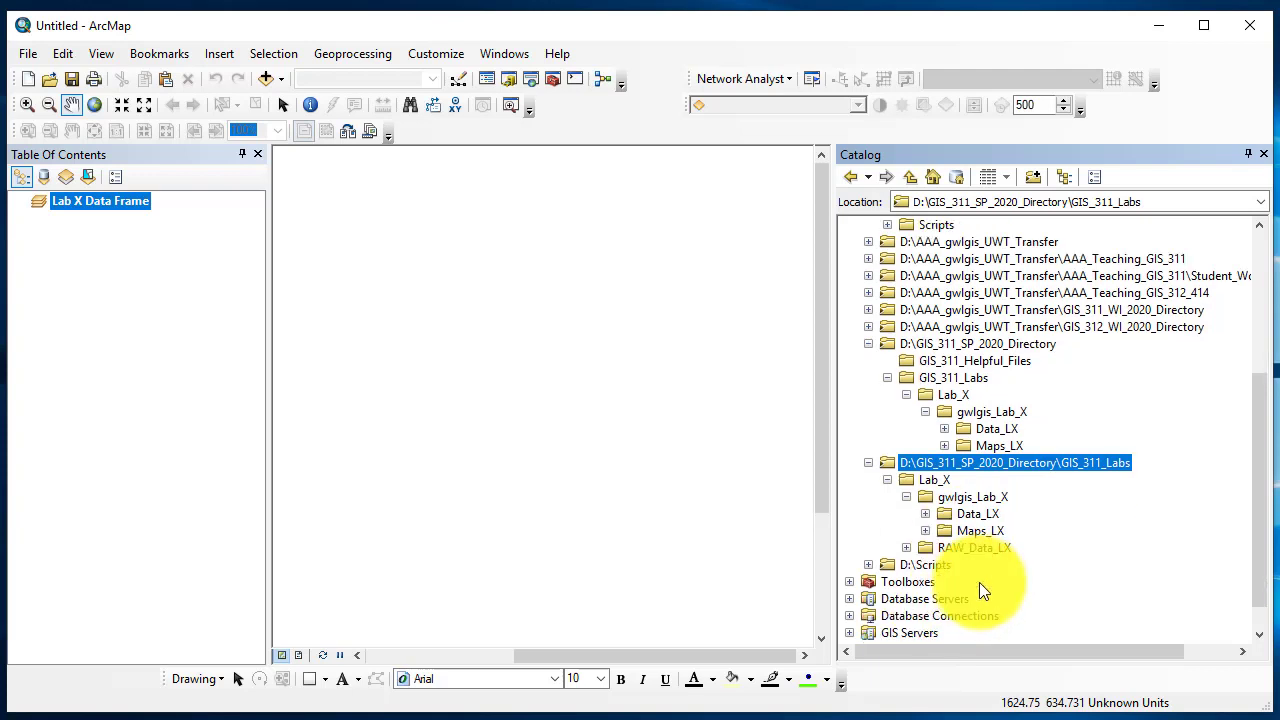
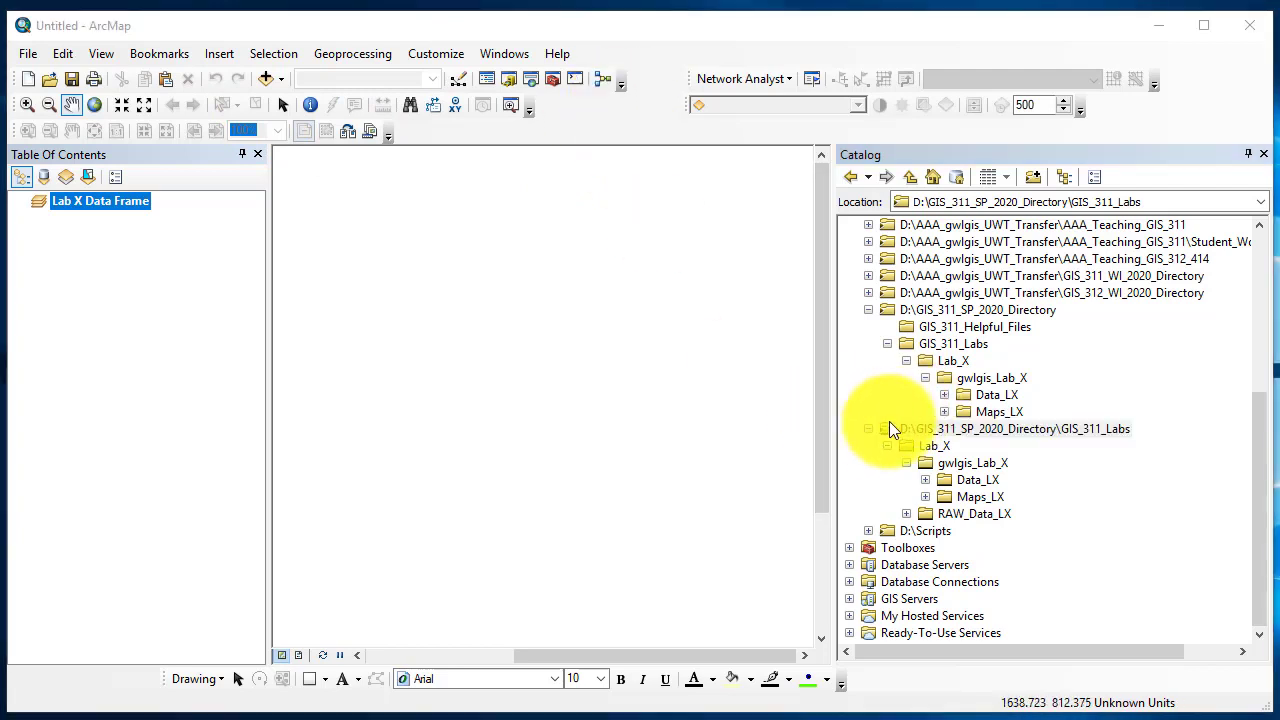
Collapse the D:\GIS_311_SP_2020_Directory and GIS_311_Labs connections, and examine the commands offered for gwlgis_Lab_X under D:\ without running any.
left_click(868, 309)
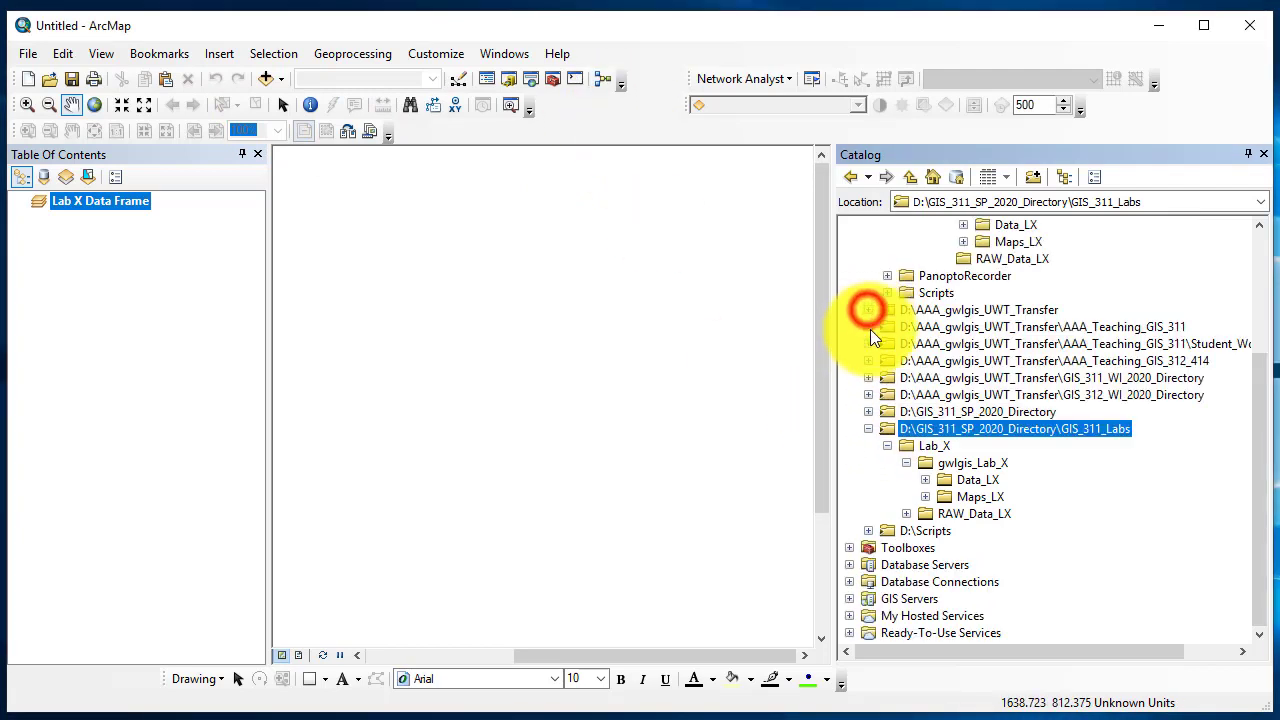
left_click(868, 428)
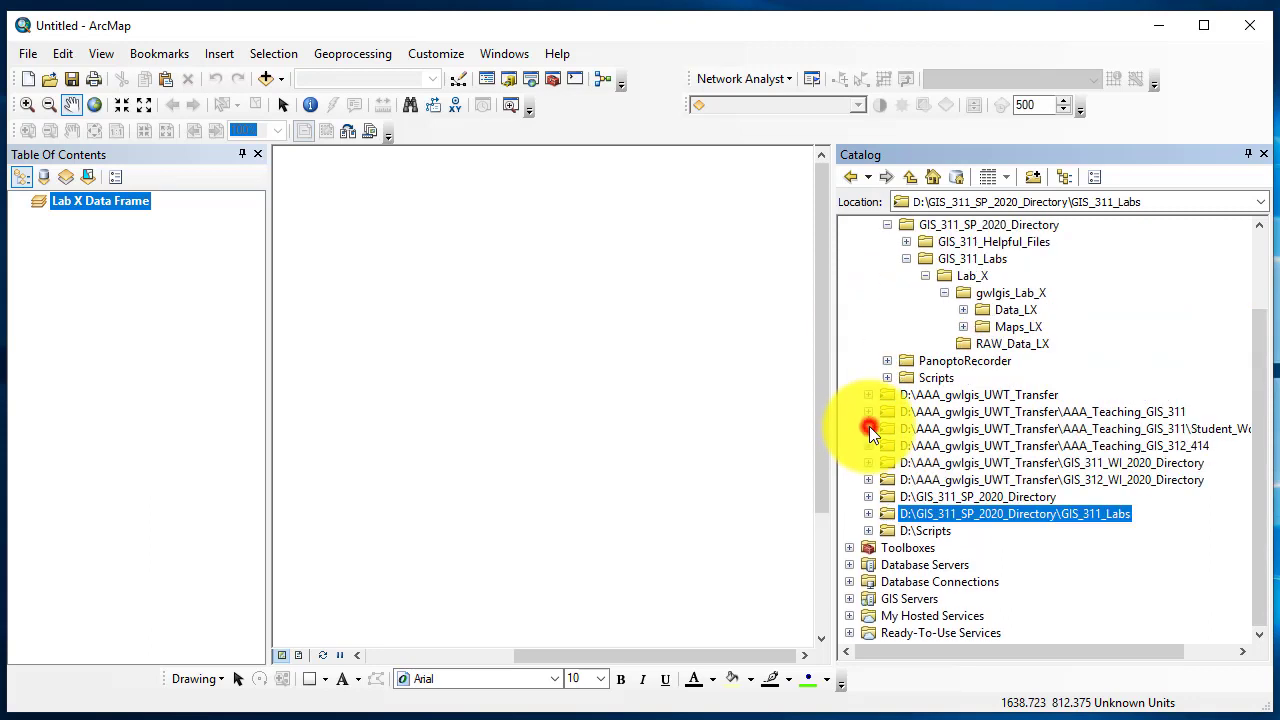
right_click(966, 291)
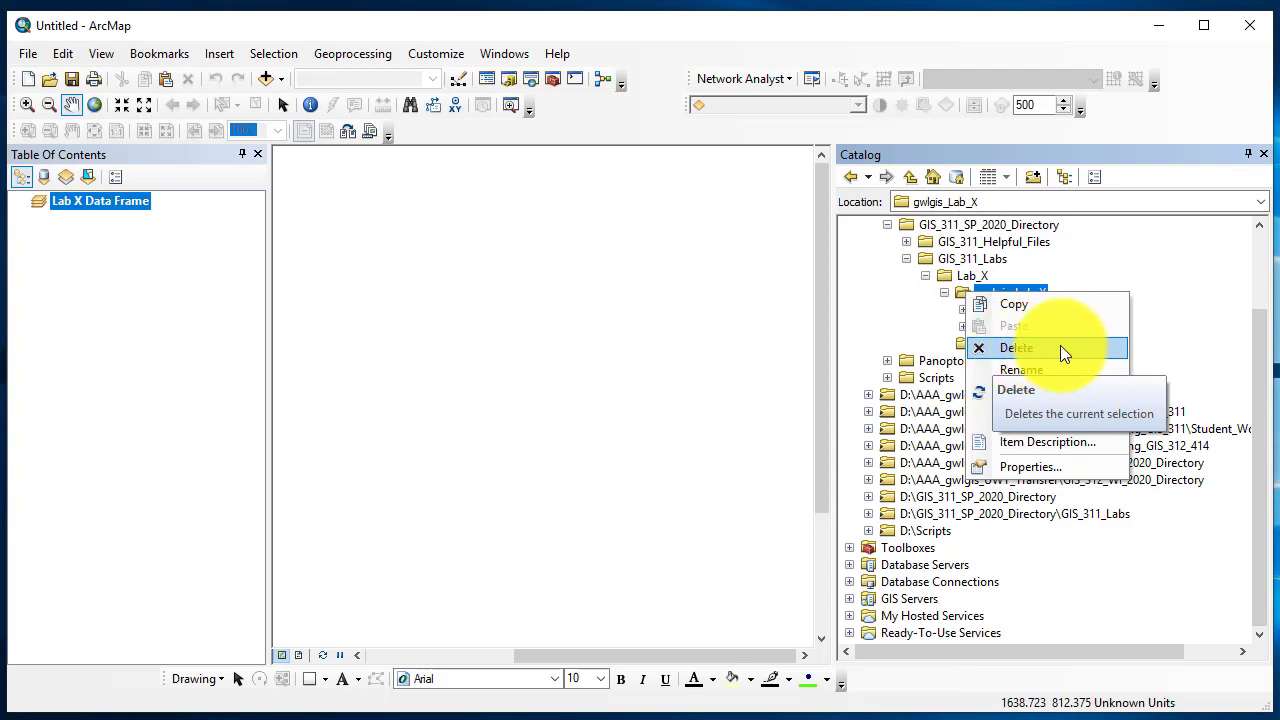
left_click(858, 335)
right_click(961, 291)
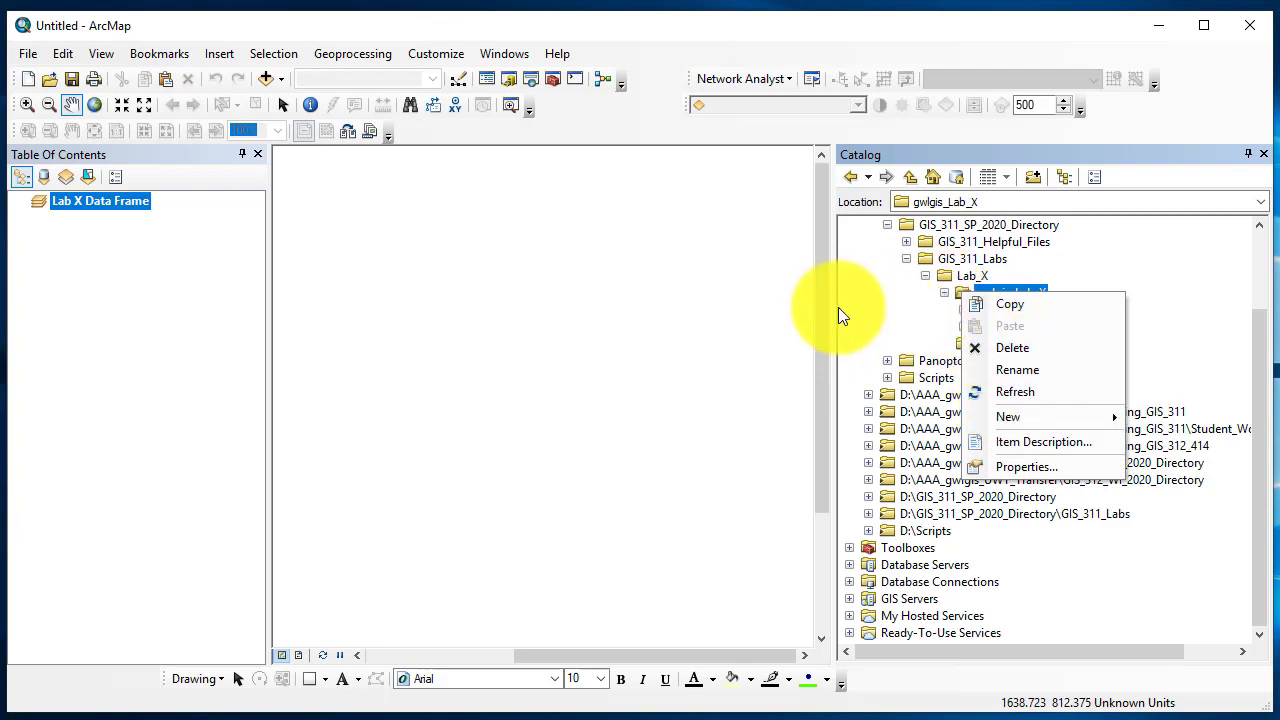
left_click(871, 307)
Collapse and disconnect the D:\ folder connection.
scroll(872, 308, "up", 2)
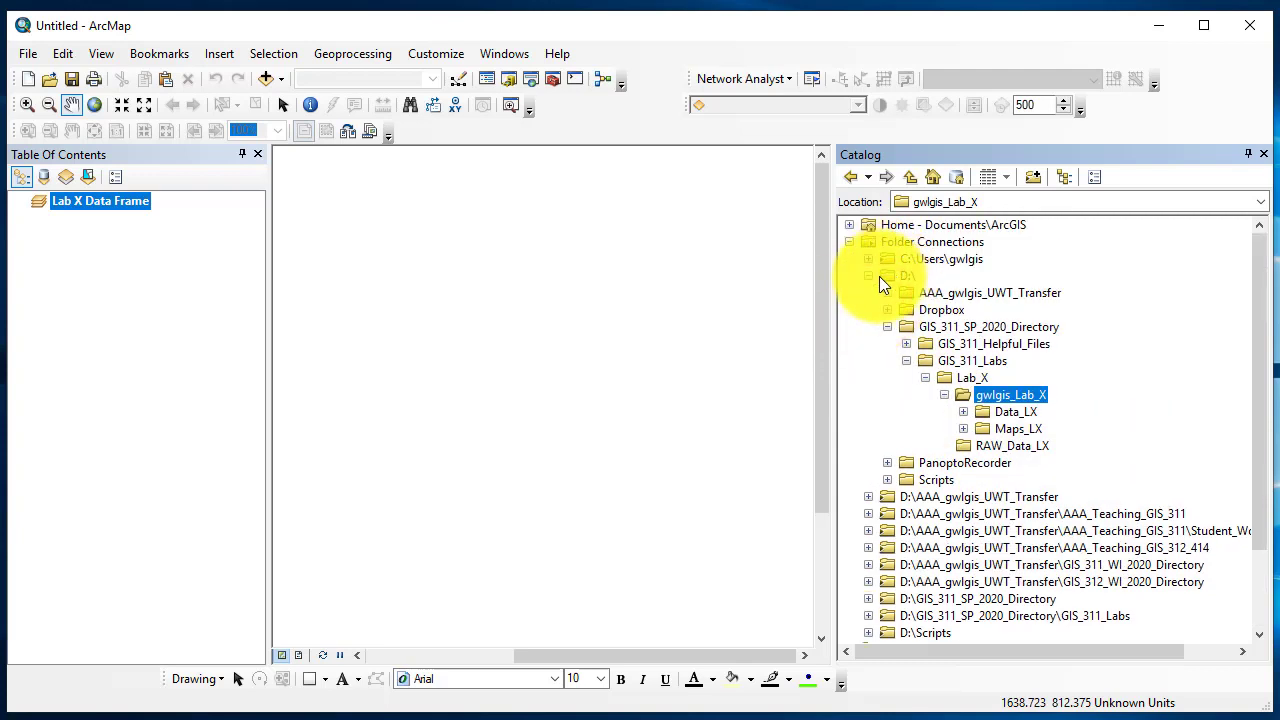
left_click(869, 276)
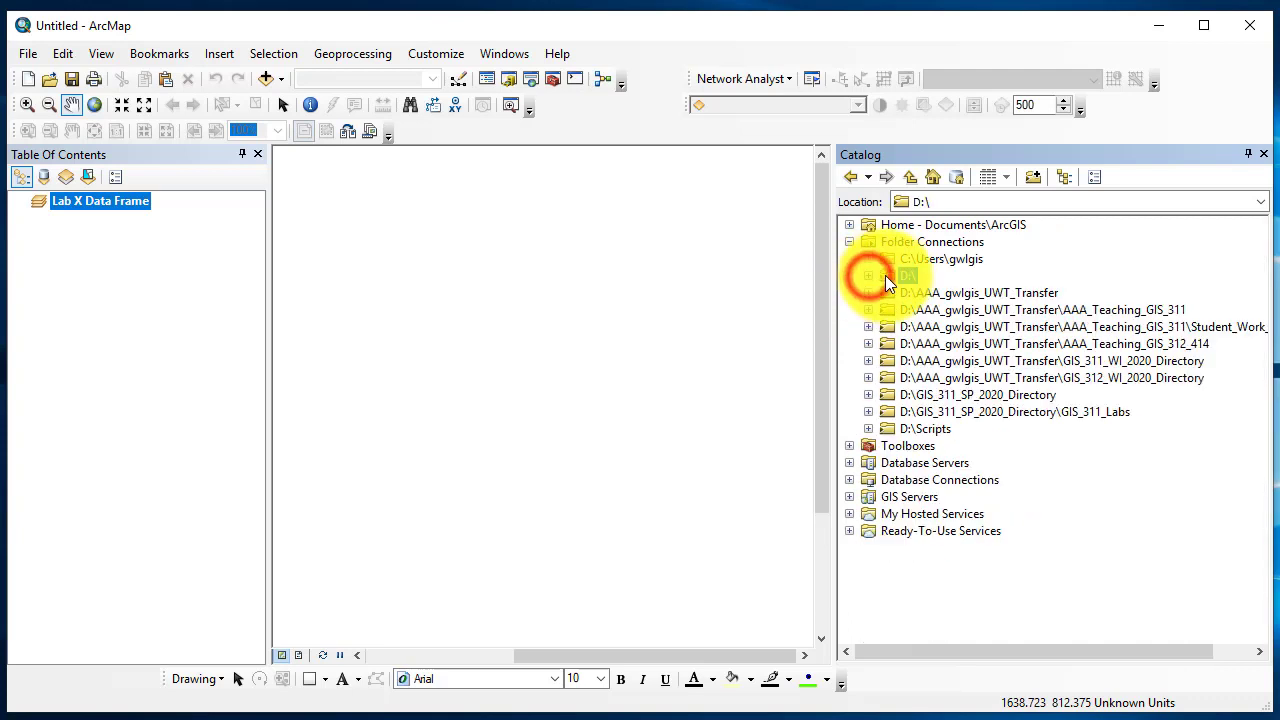
right_click(887, 275)
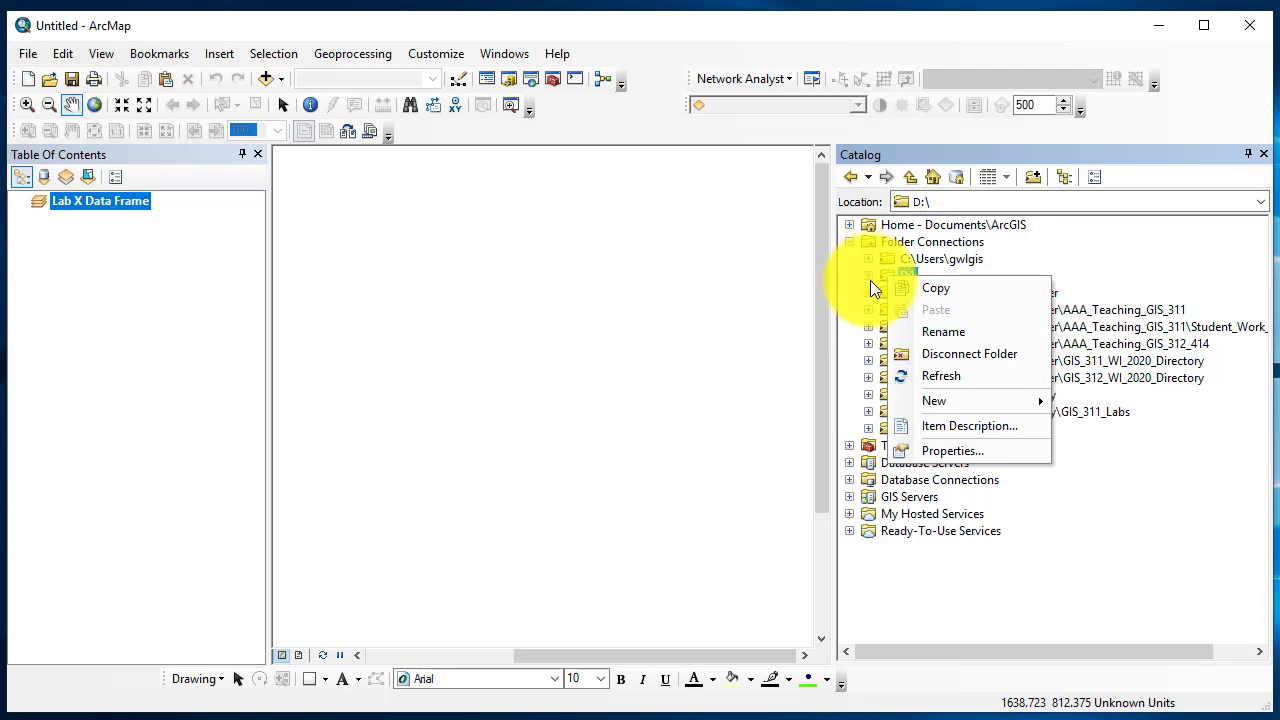
left_click(966, 354)
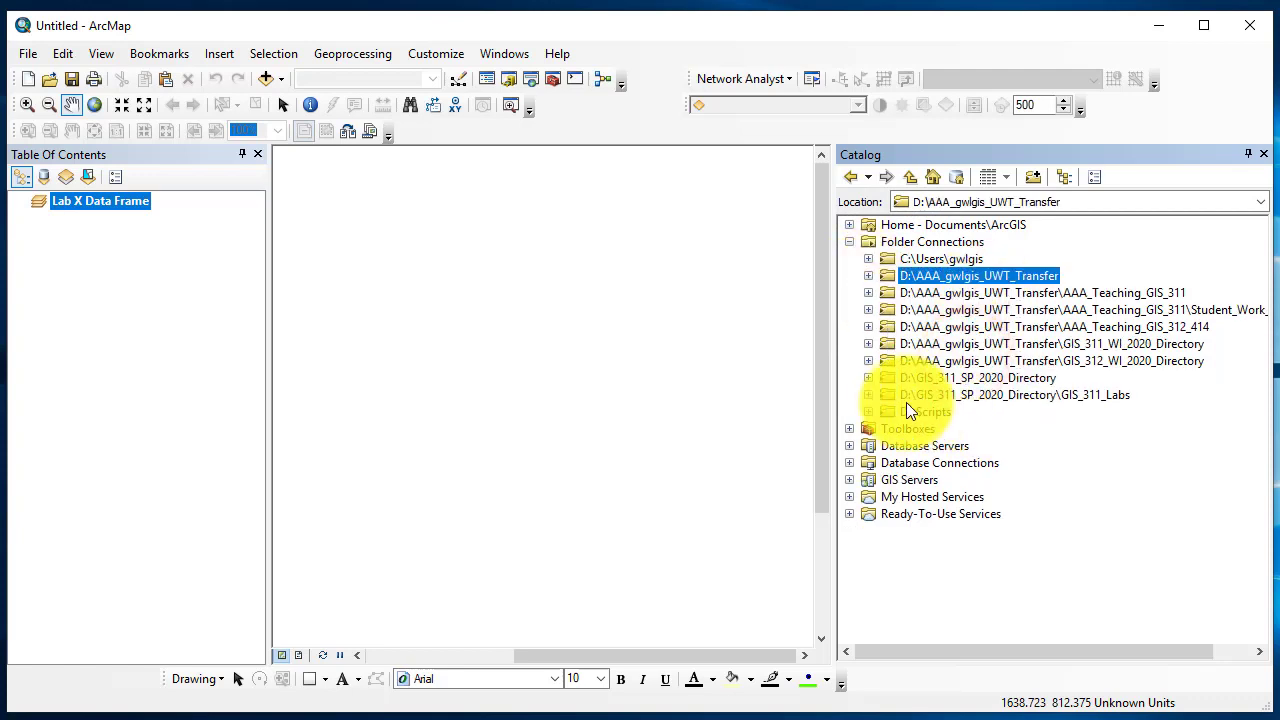
Refresh the D:\GIS_311_SP_2020_Directory\GIS_311_Labs connection and expand Lab_X, gwlgis_Lab_X and RAW_Data_LX inside it.
left_click(868, 395)
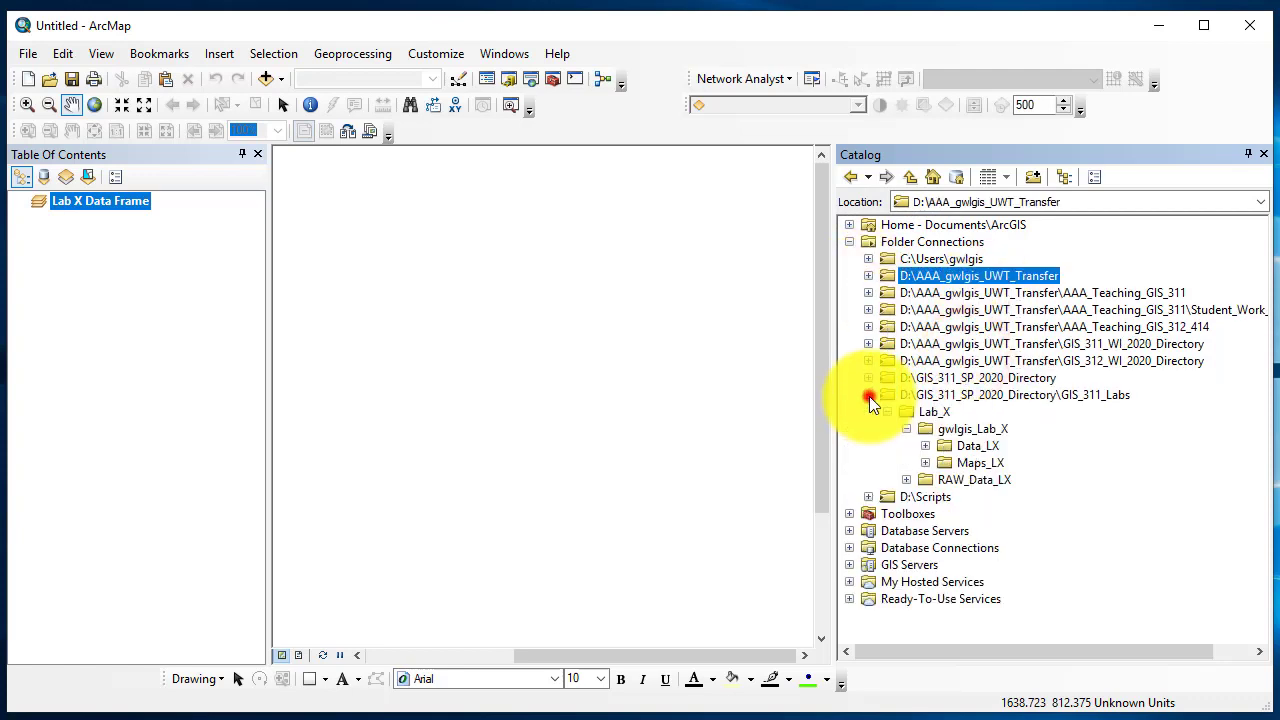
right_click(890, 394)
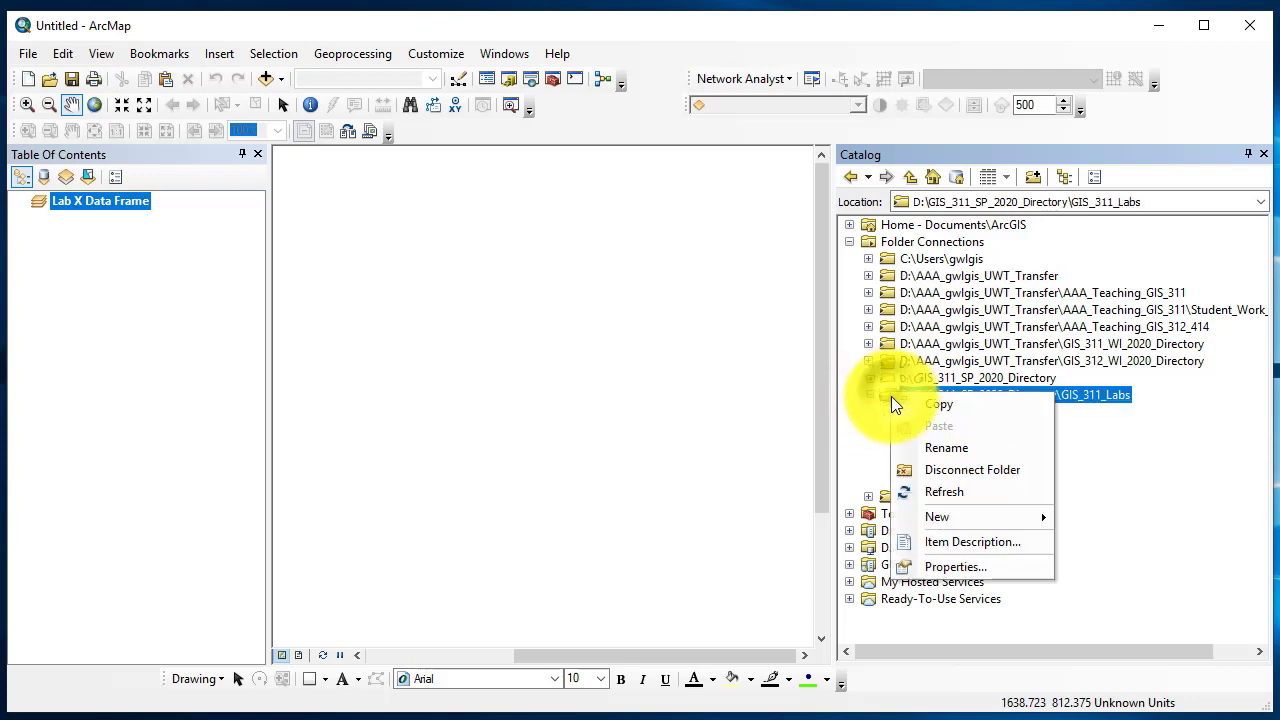
left_click(944, 488)
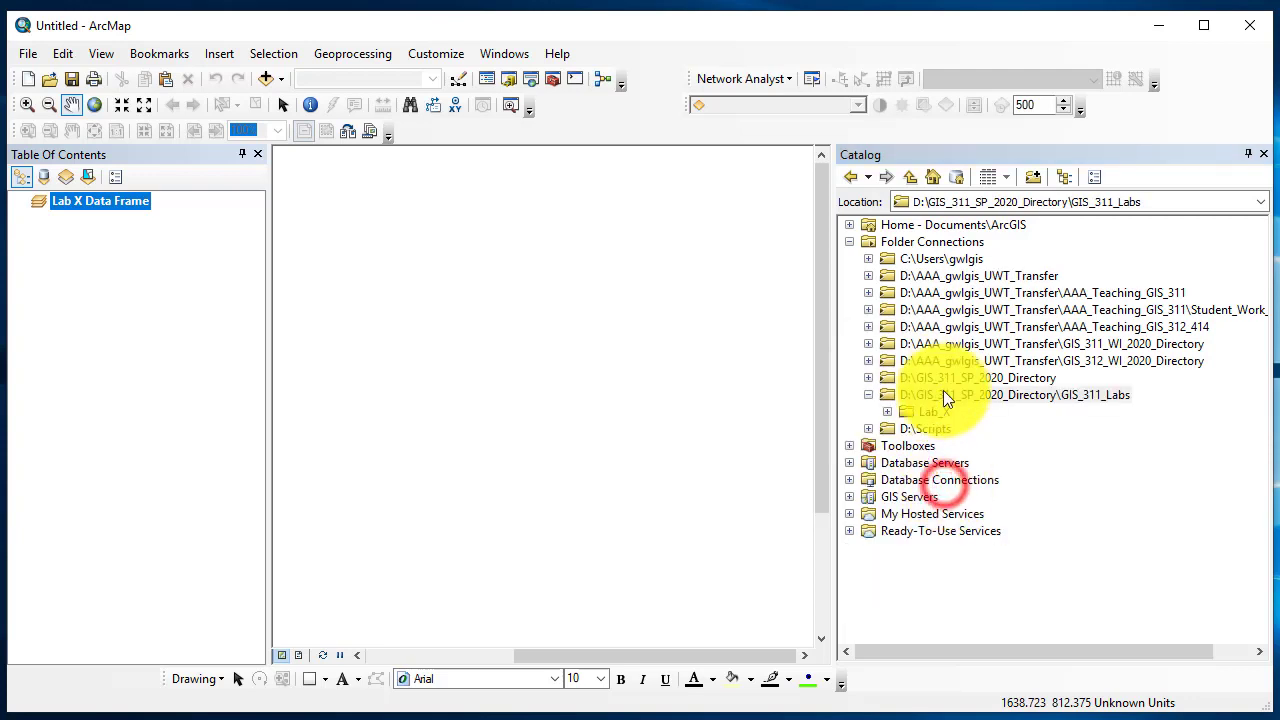
left_click(887, 411)
left_click(906, 428)
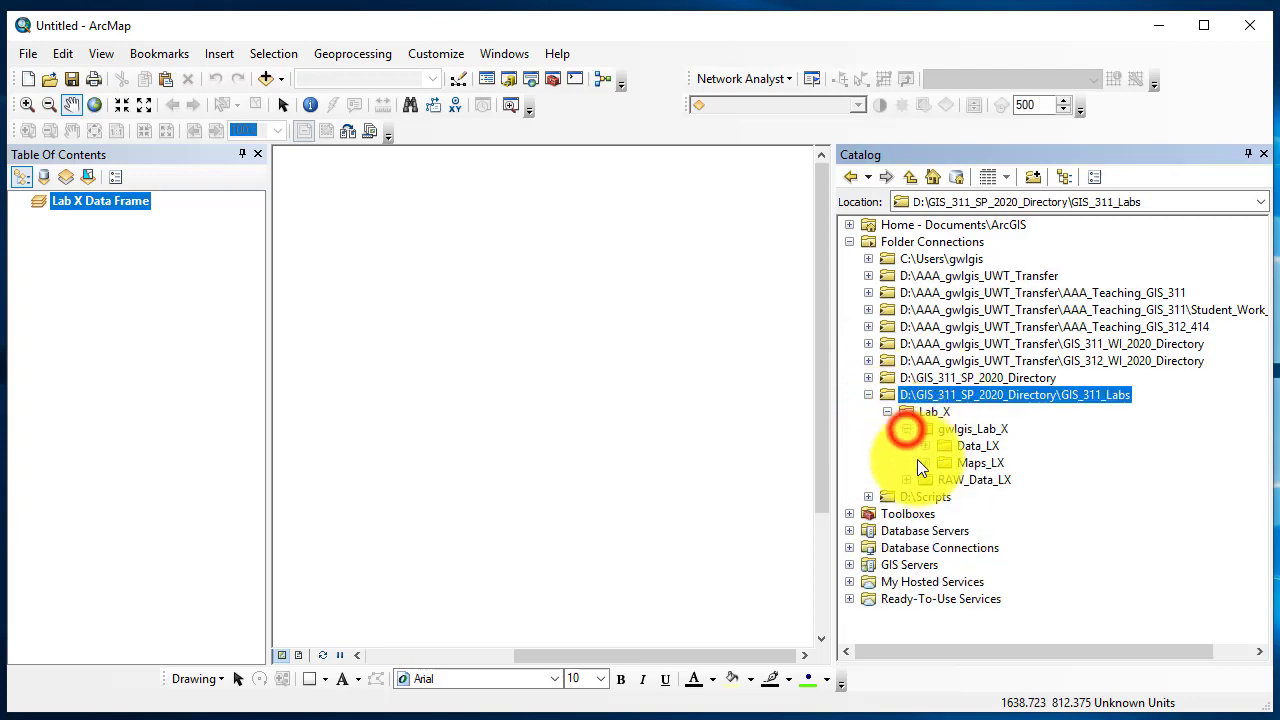
left_click(903, 479)
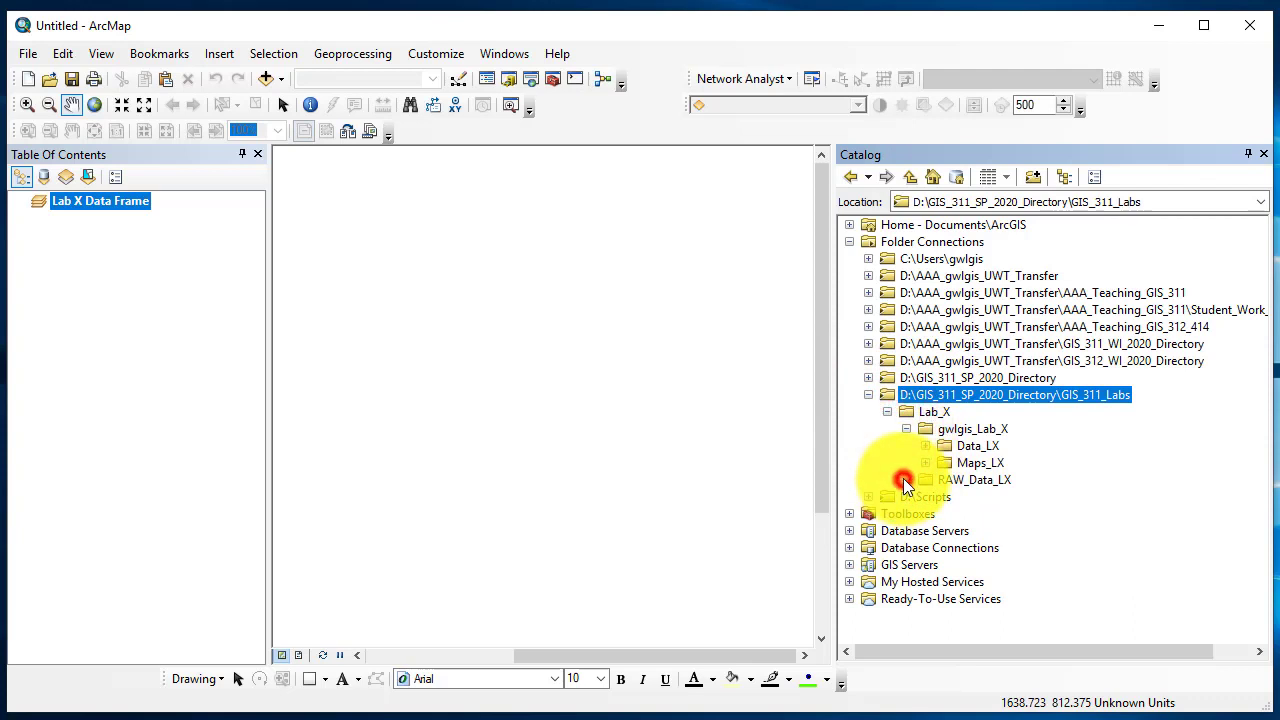
Connect the Catalog to the whole DATA (D:) drive as a folder connection.
left_click(1033, 177)
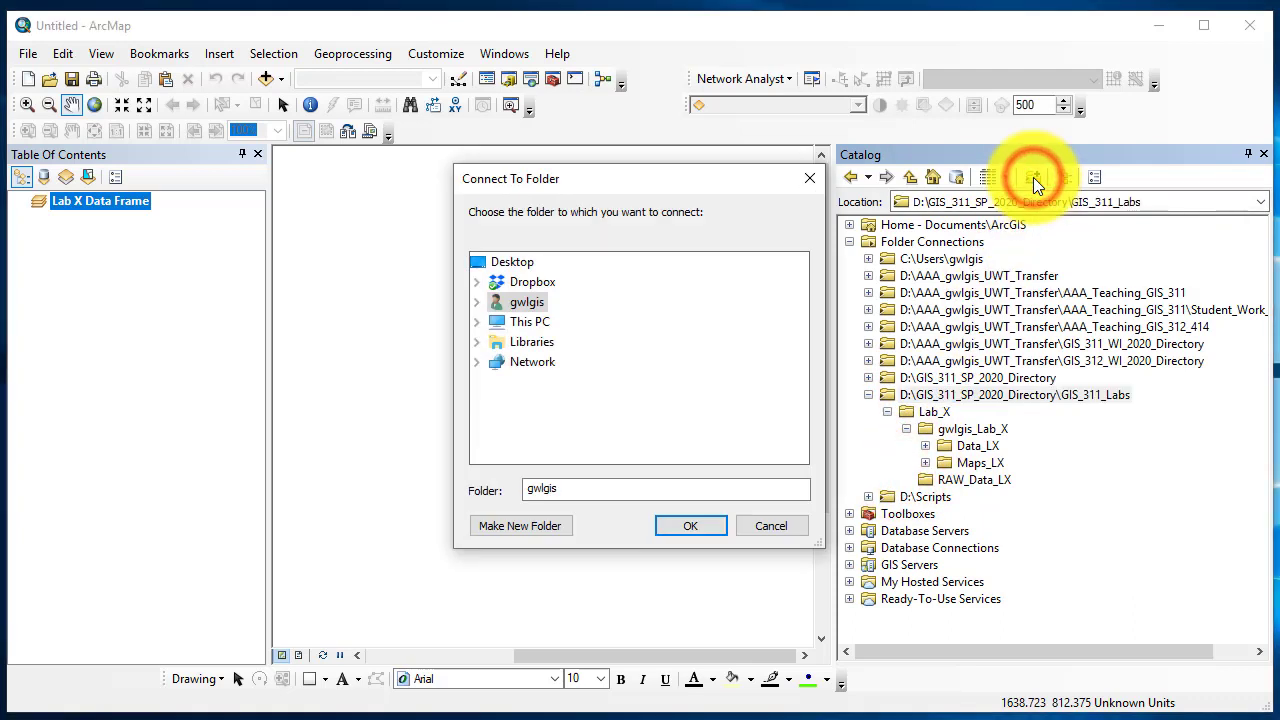
left_click(478, 322)
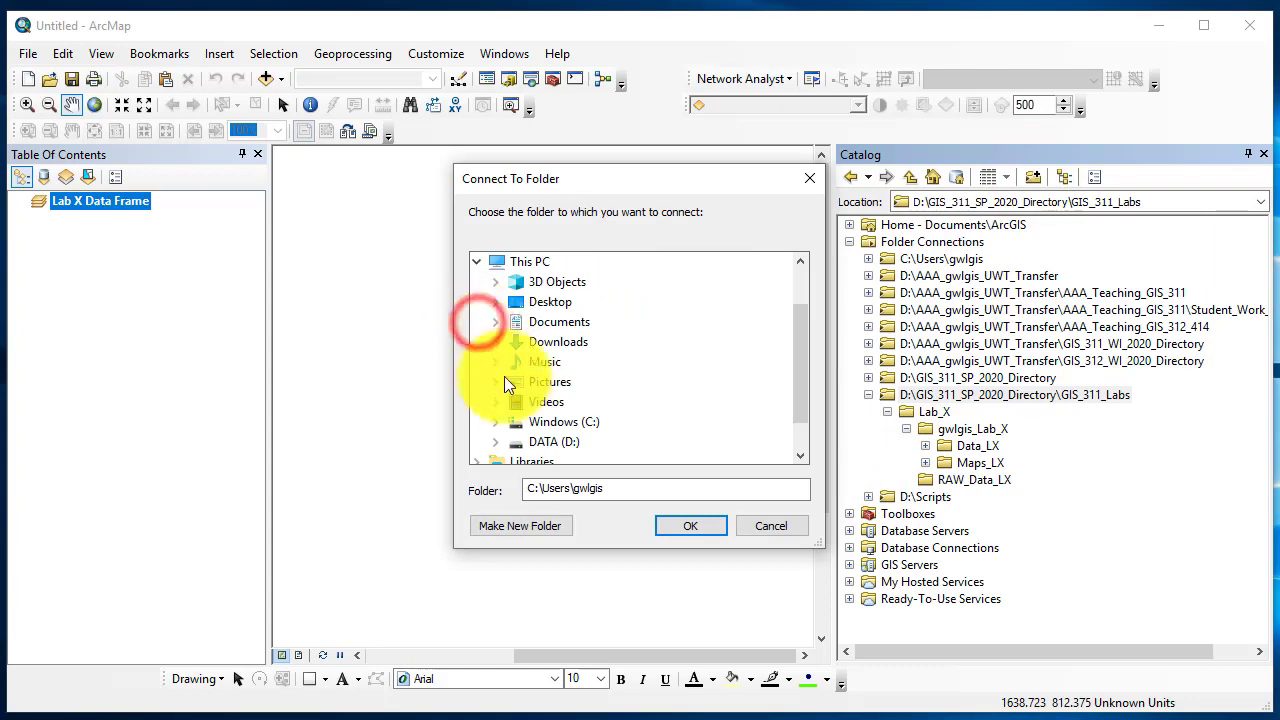
double_click(545, 442)
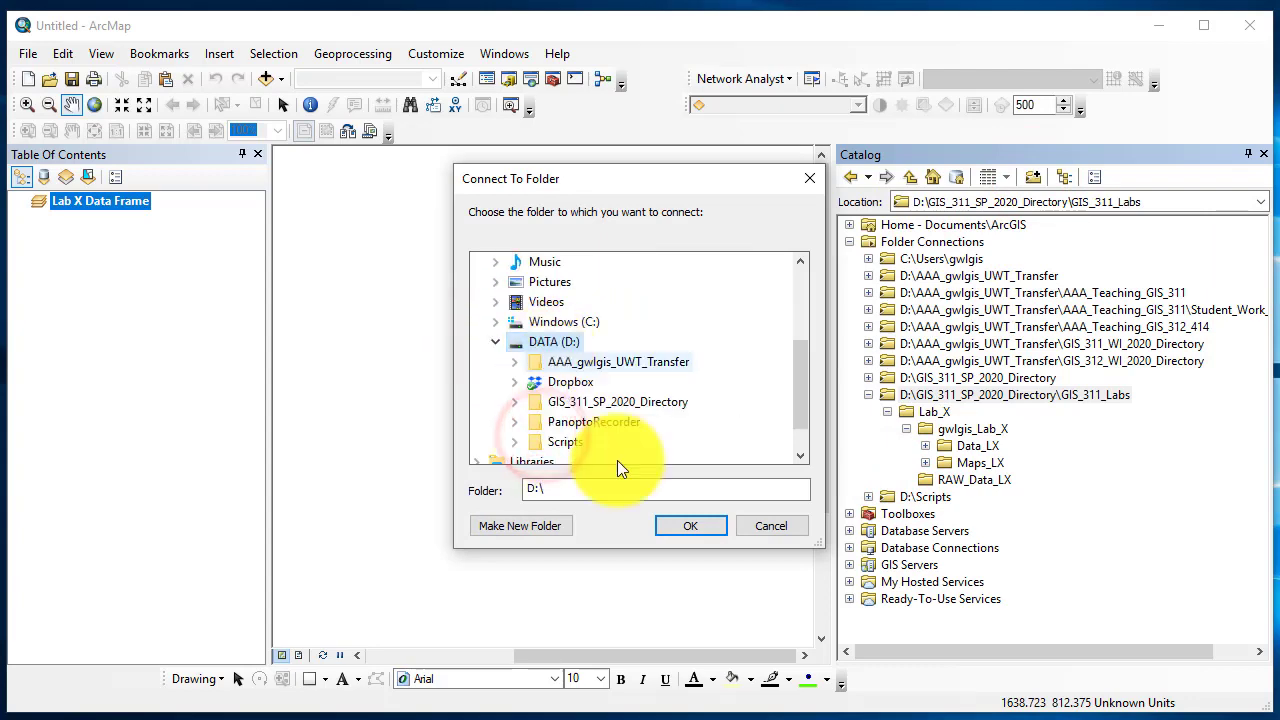
left_click(694, 527)
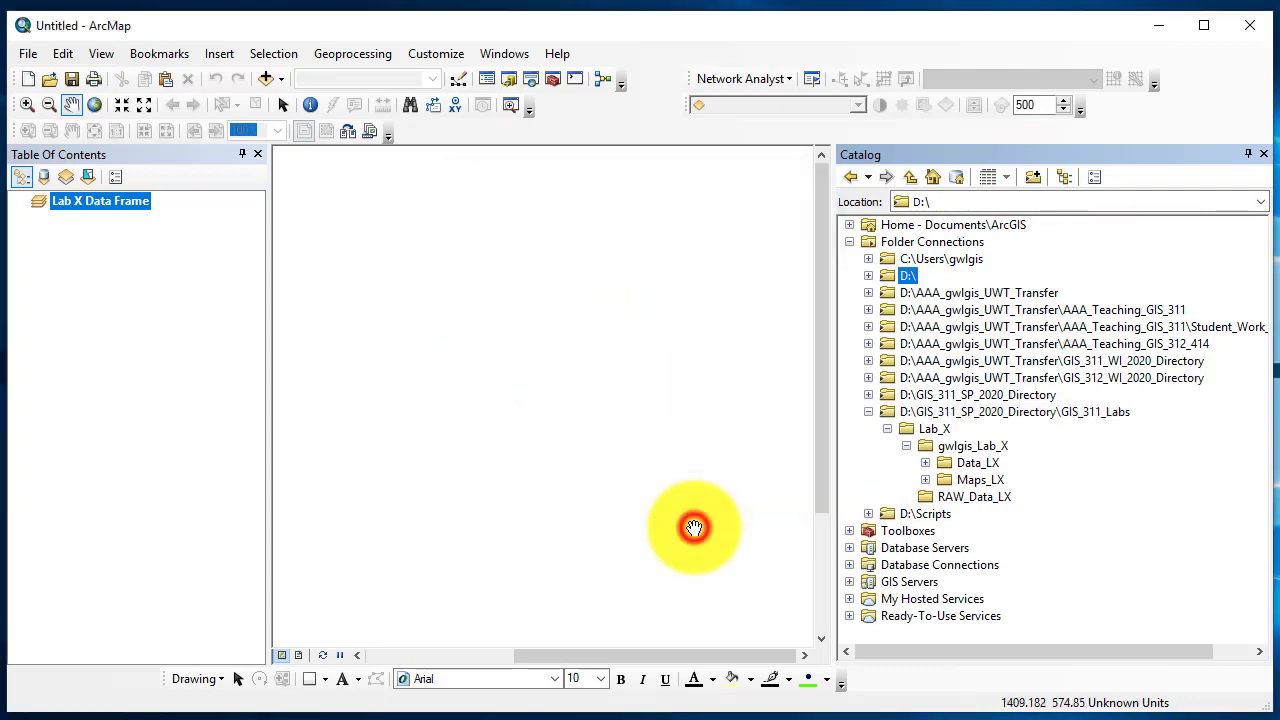
Expand the D:\ connection through GIS_311_SP_2020_Directory, GIS_311_Labs and Lab_X down to the contents of gwlgis_Lab_X.
left_click(868, 276)
left_click(887, 327)
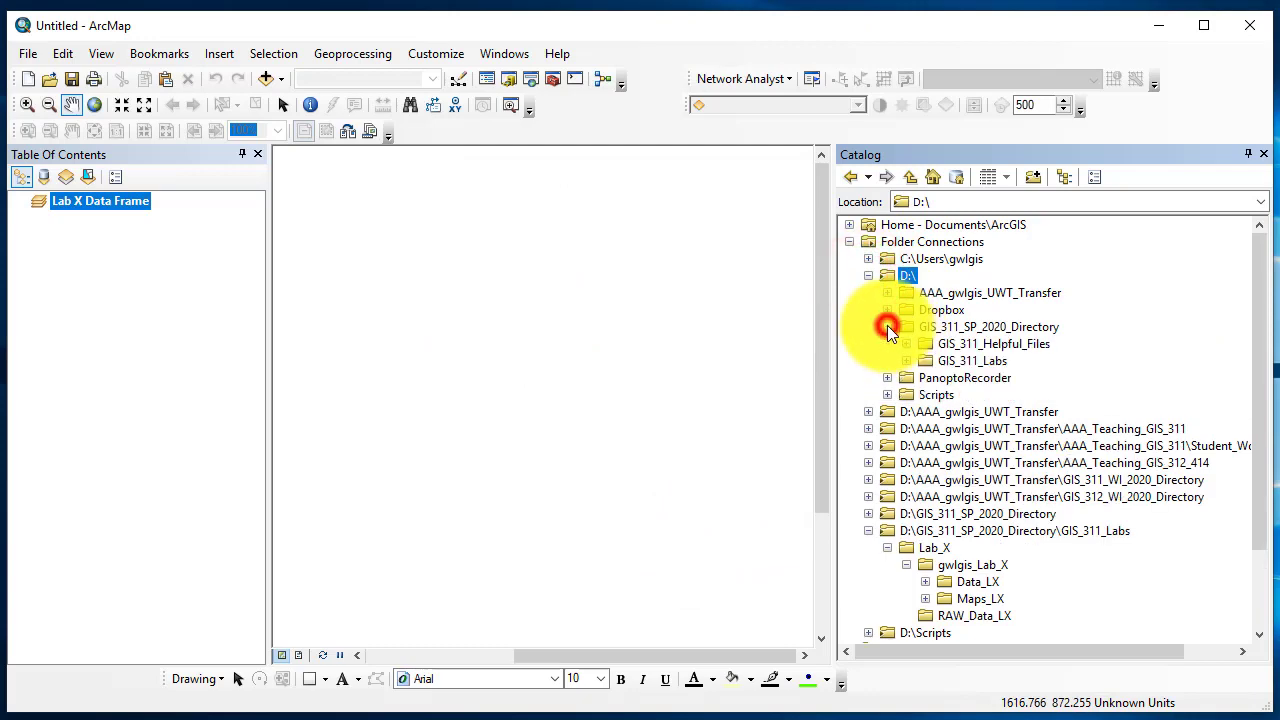
left_click(906, 360)
left_click(923, 378)
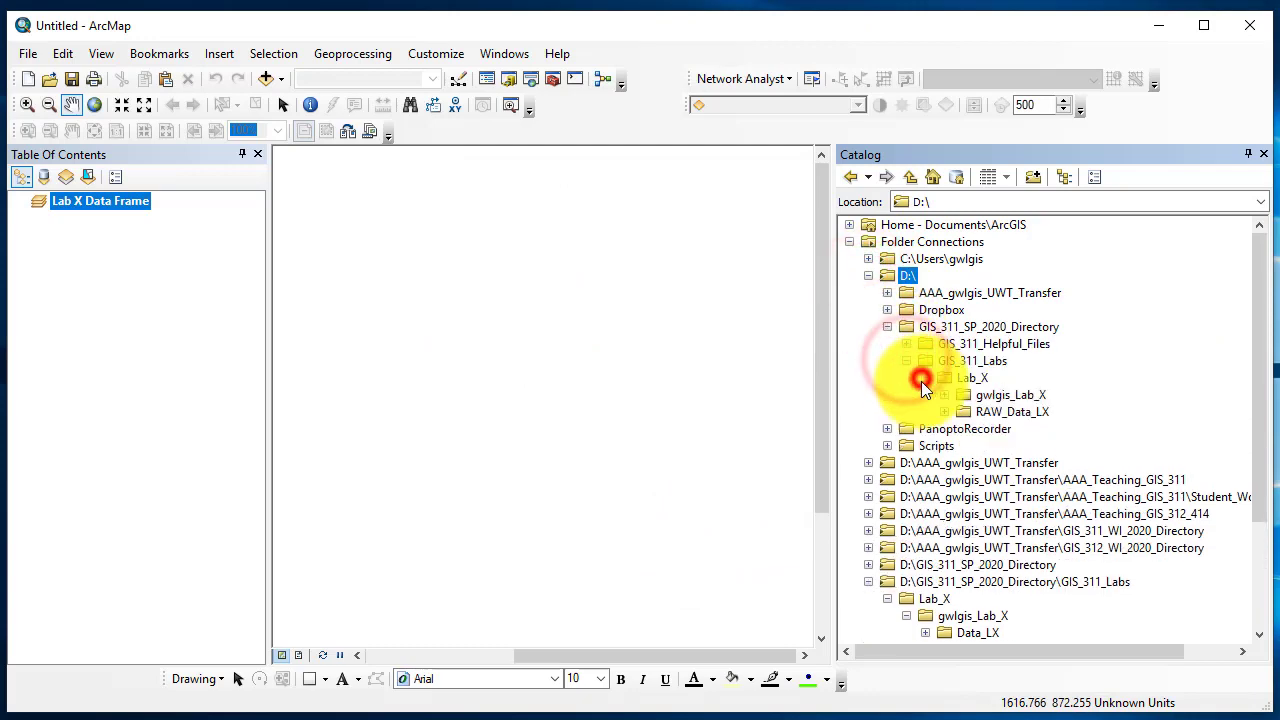
left_click(944, 395)
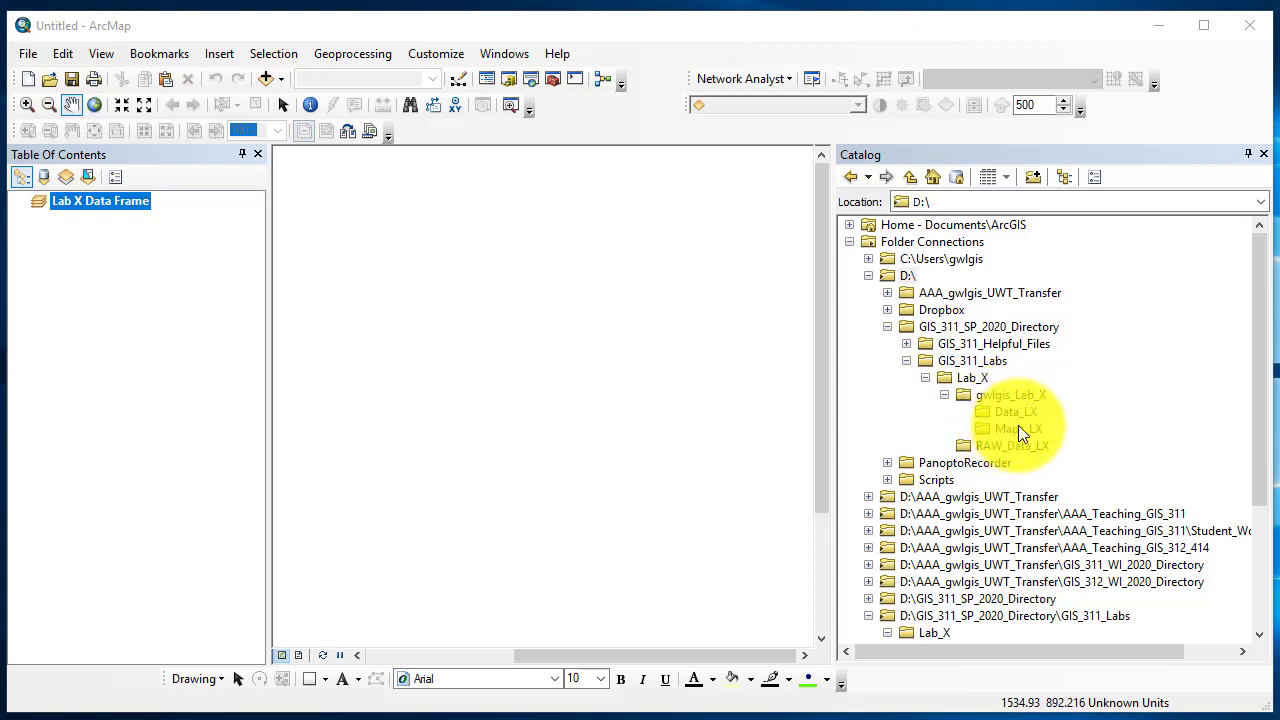
Start saving the untitled map under a new name and look through the folders listed in Quick access.
left_click(28, 54)
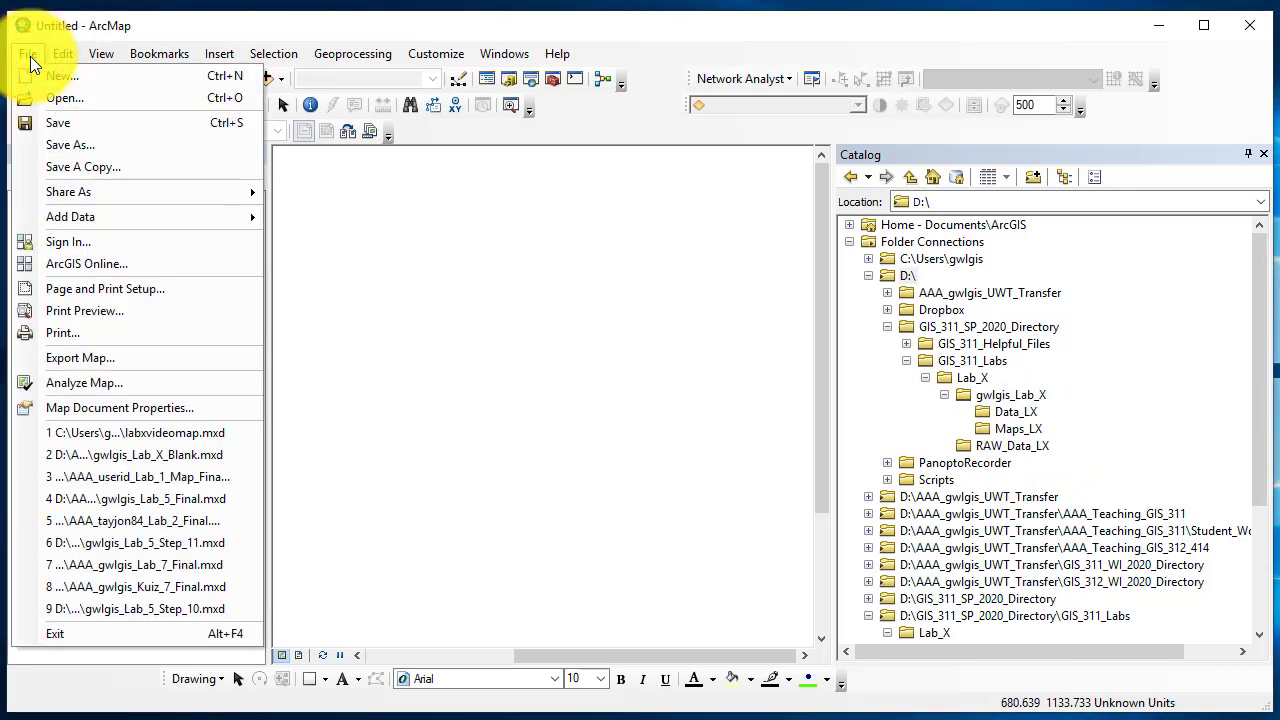
left_click(64, 144)
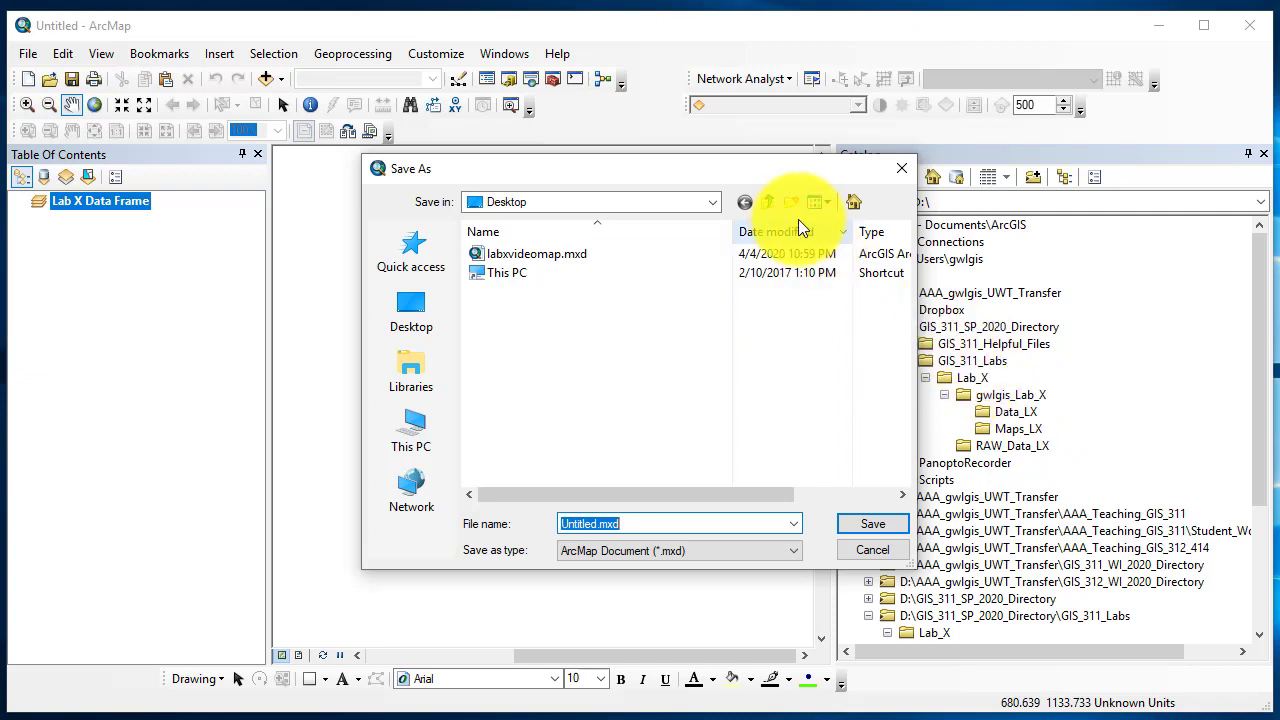
left_click_drag(768, 170, 636, 168)
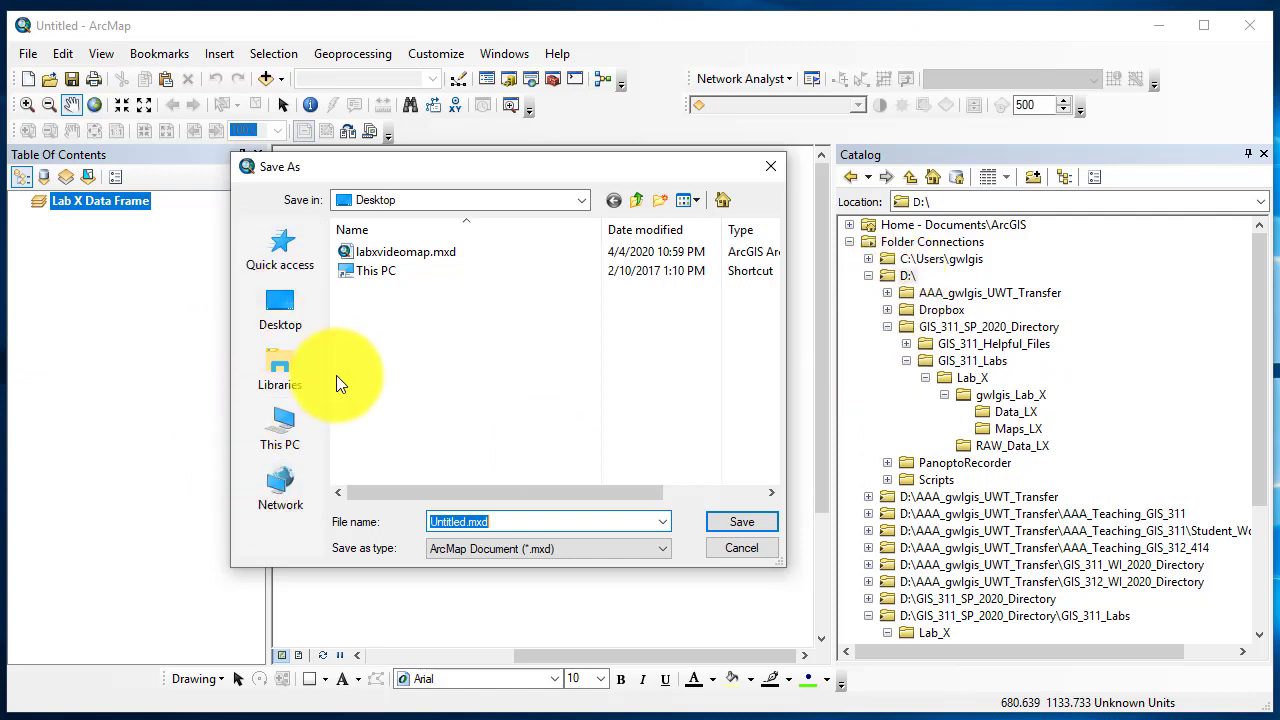
left_click(289, 246)
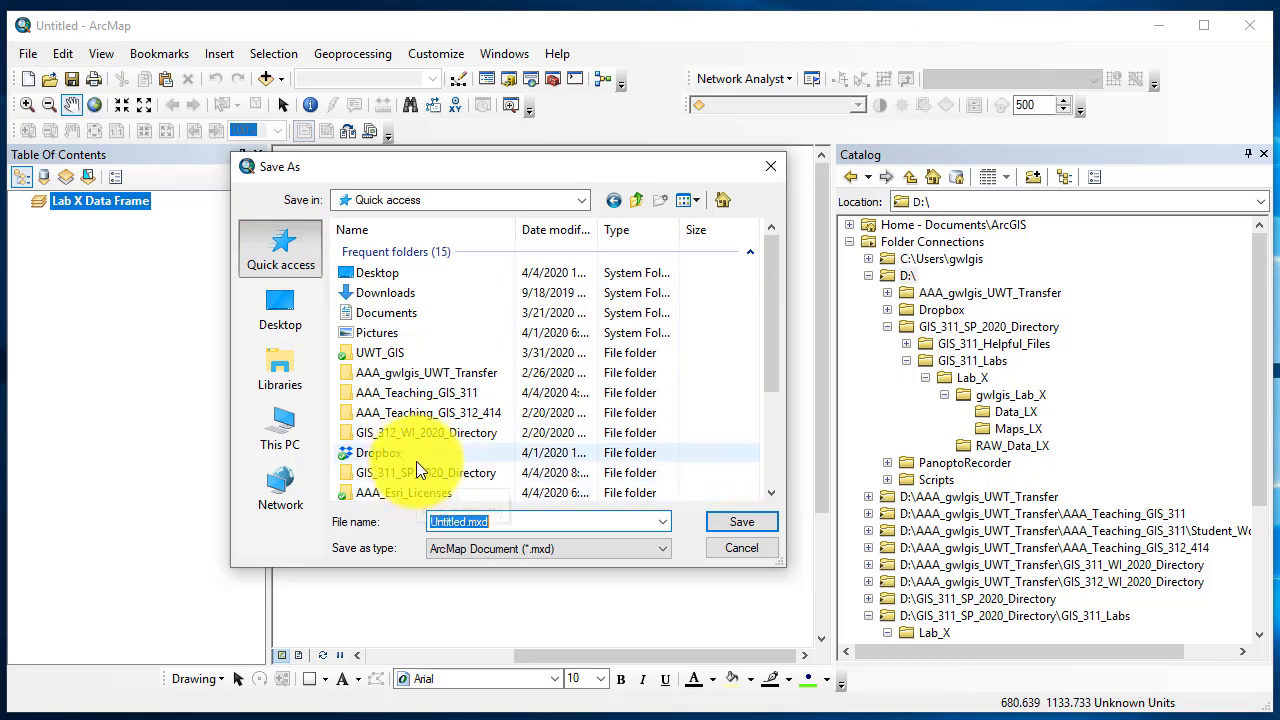
scroll(402, 390, "down", 3)
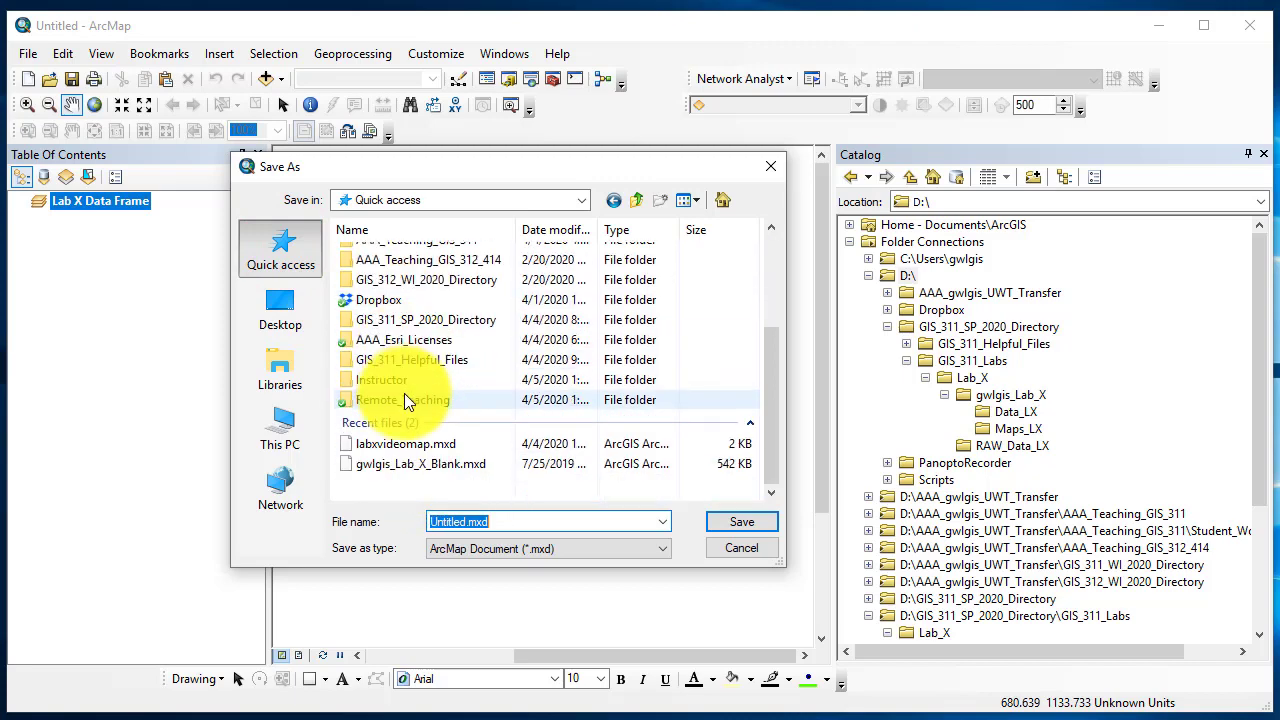
scroll(405, 398, "up", 3)
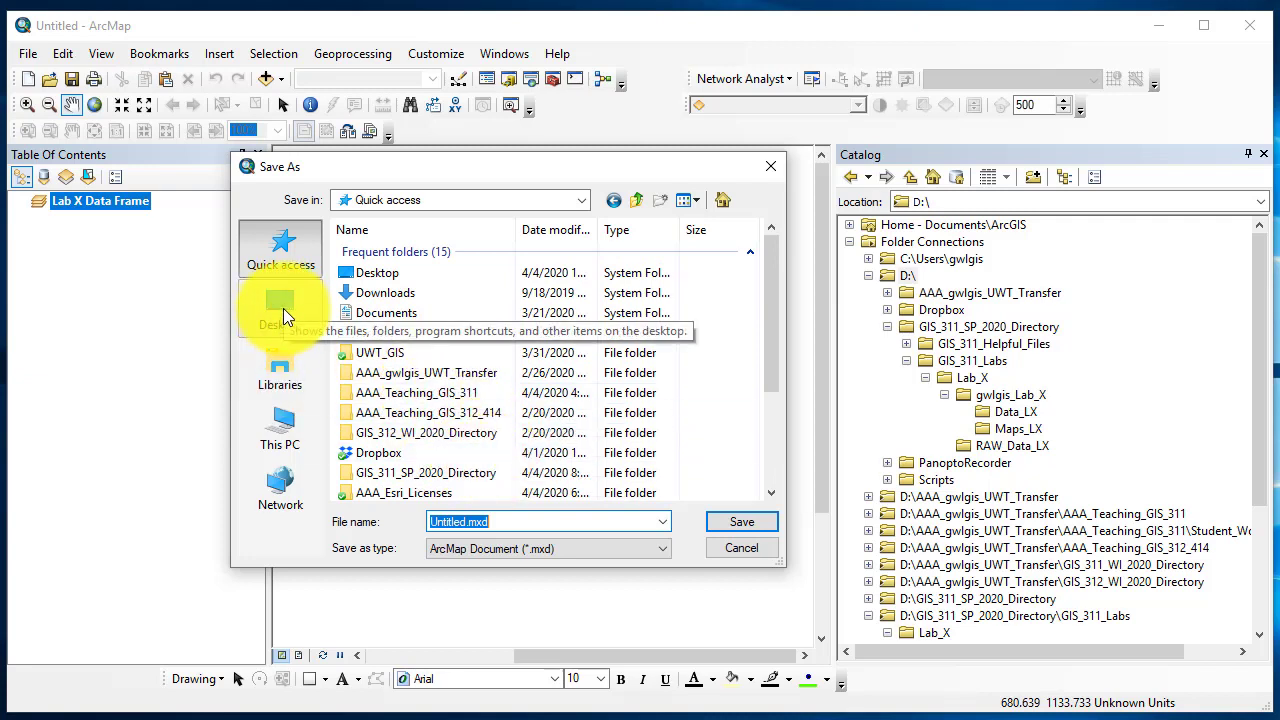
Pin the GIS_311_SP_2020_Directory folder on DATA (D:) to Quick access, and cancel the save.
left_click(289, 426)
scroll(459, 383, "down", 3)
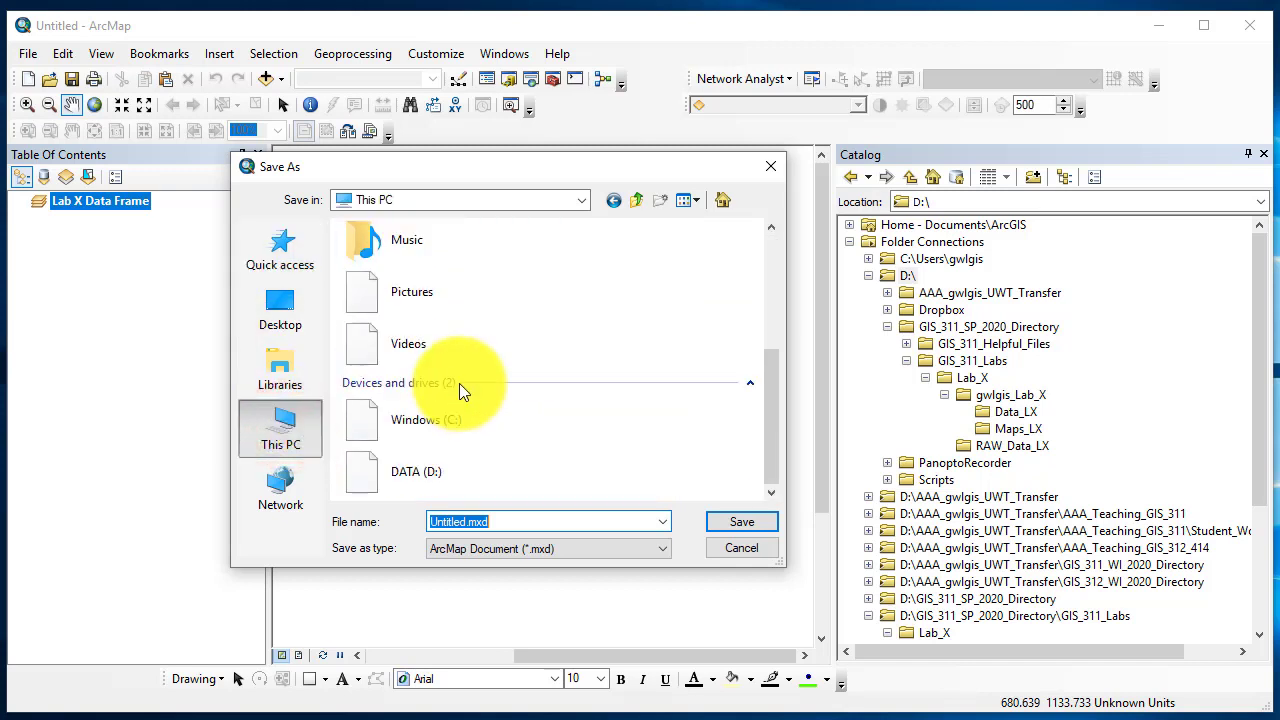
left_click(424, 461)
double_click(424, 461)
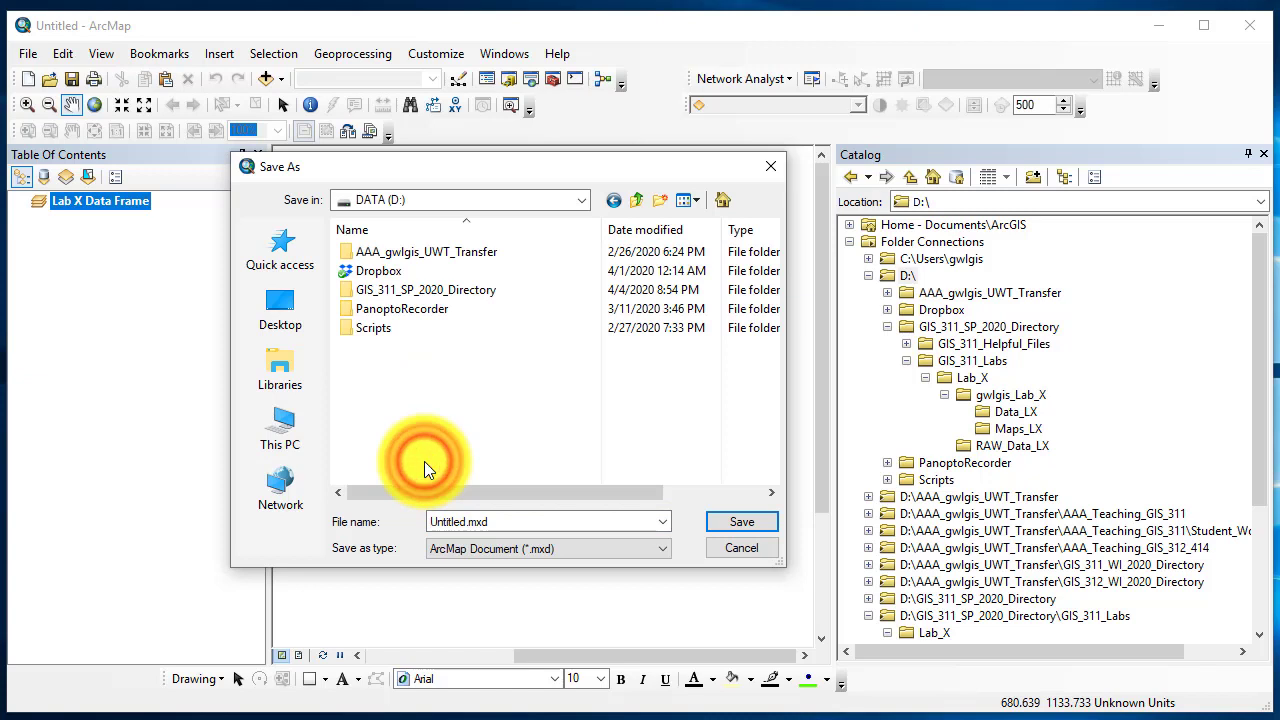
right_click(407, 292)
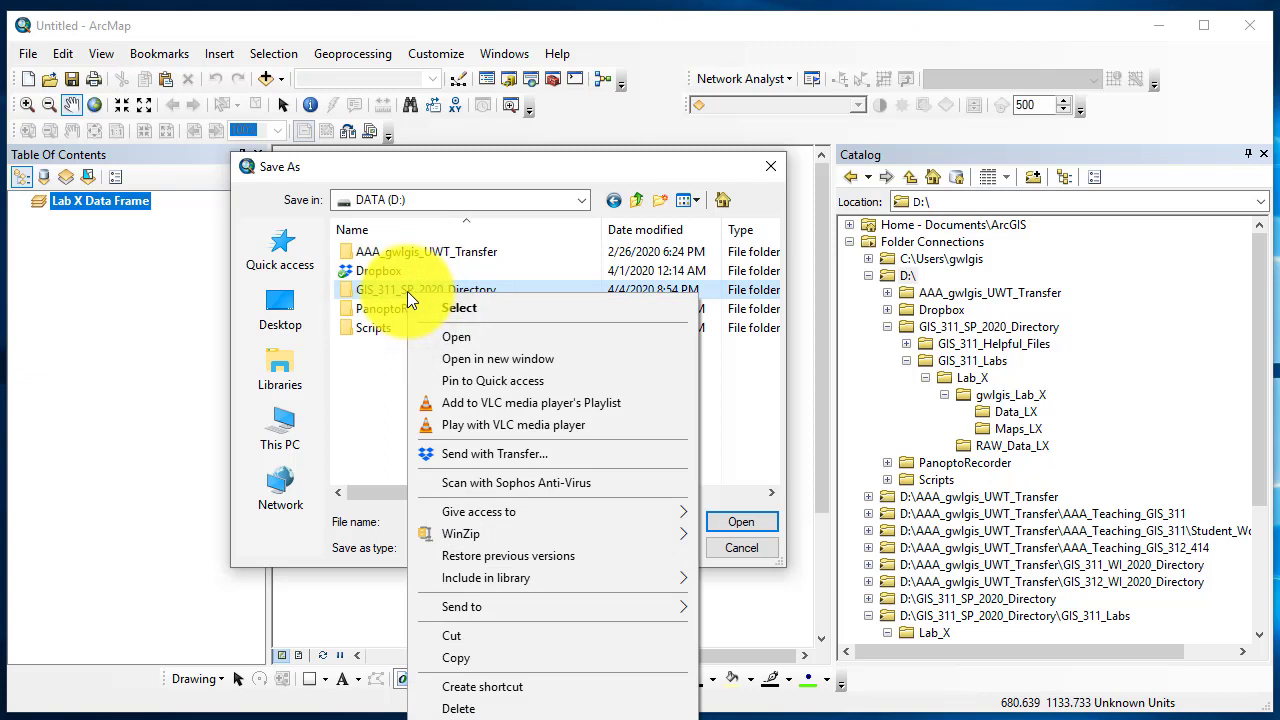
left_click(477, 381)
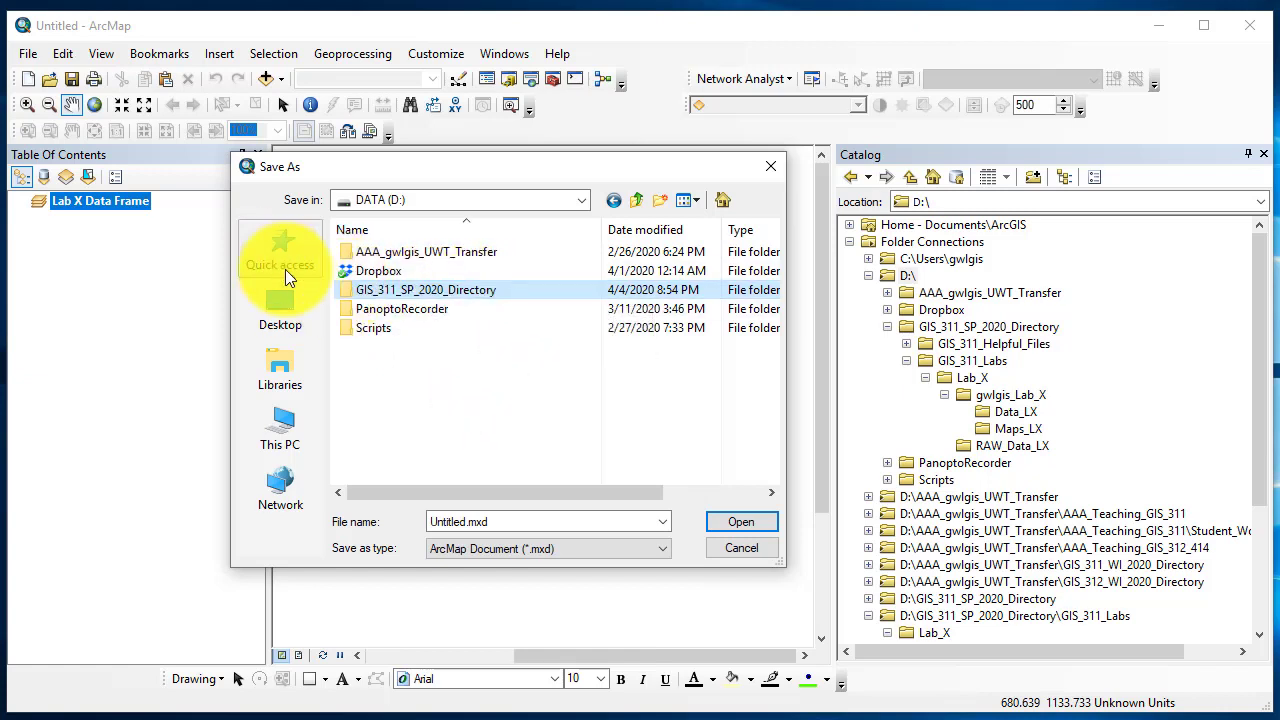
left_click(739, 548)
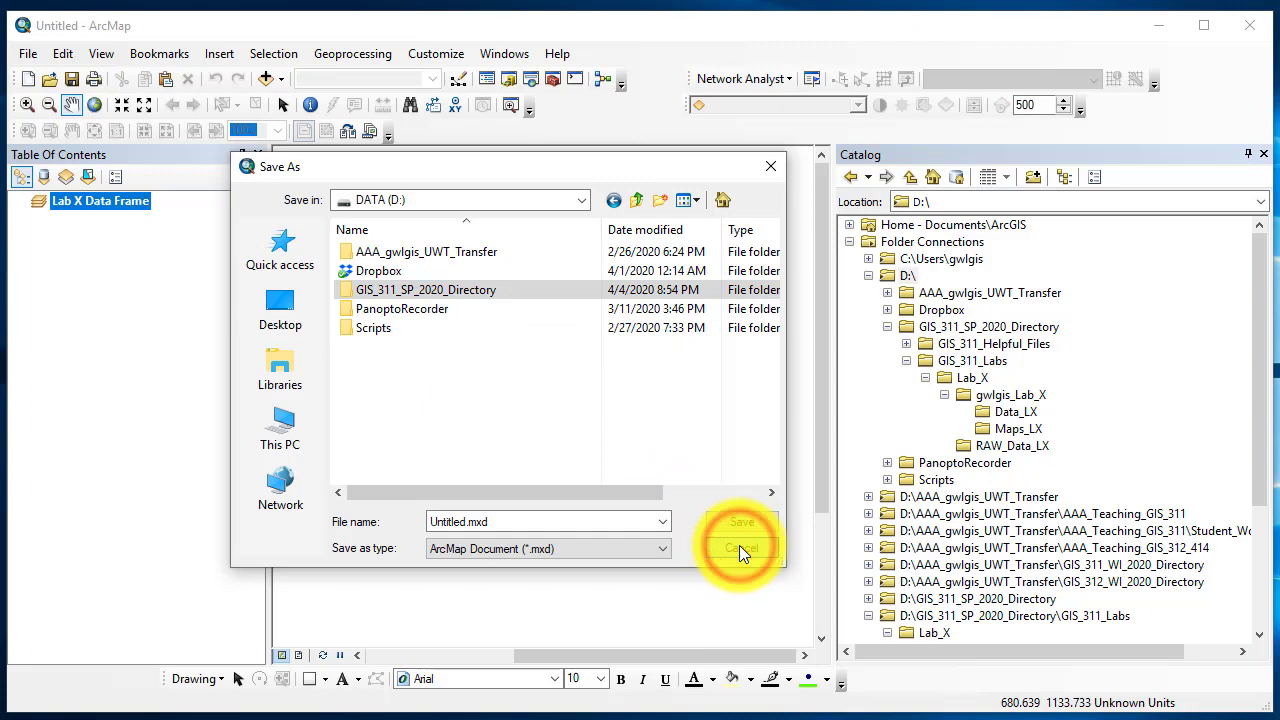
Start saving the map under a new name again and try to open GIS_311_SP_2020_Directory from Quick access.
left_click(28, 53)
left_click(62, 147)
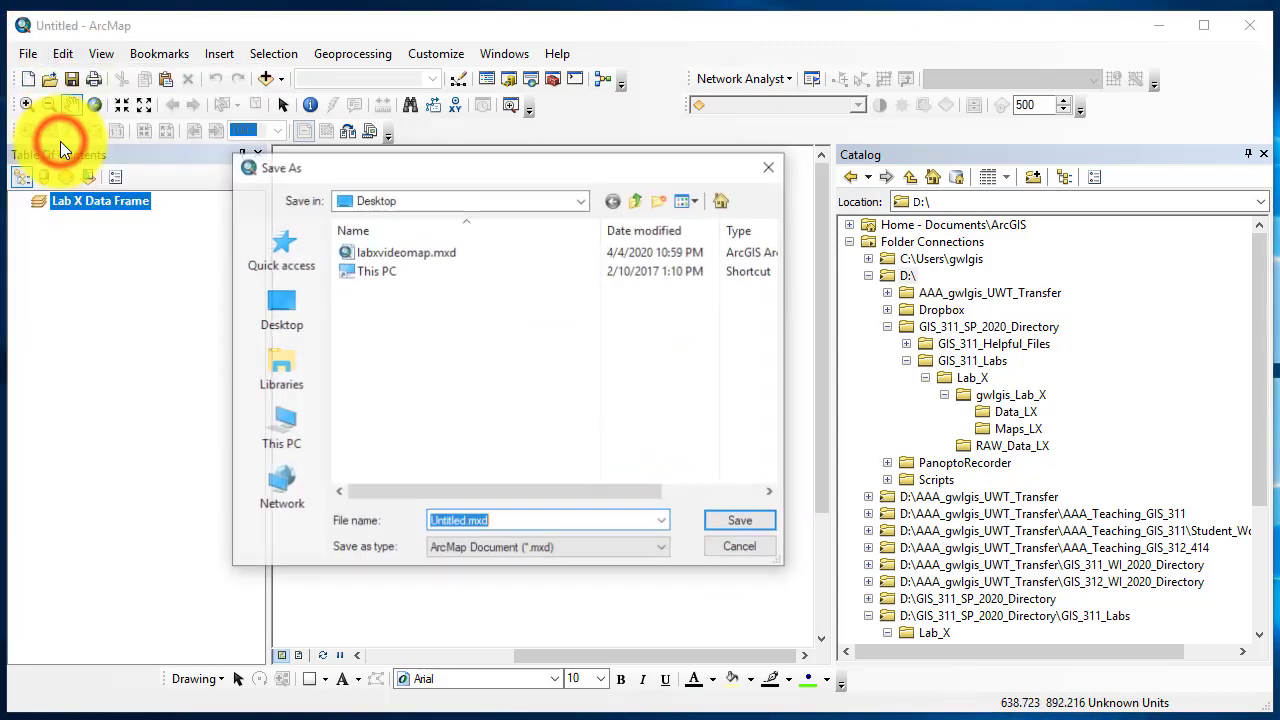
left_click(278, 256)
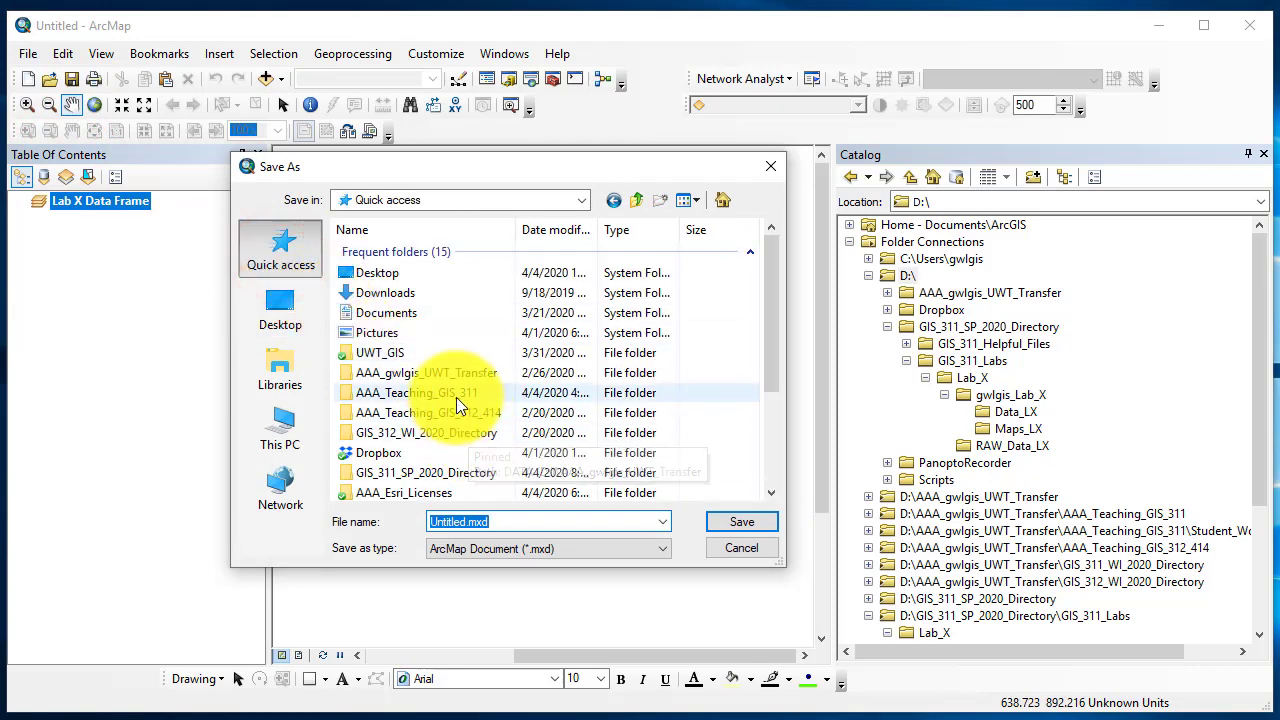
scroll(457, 398, "down", 1)
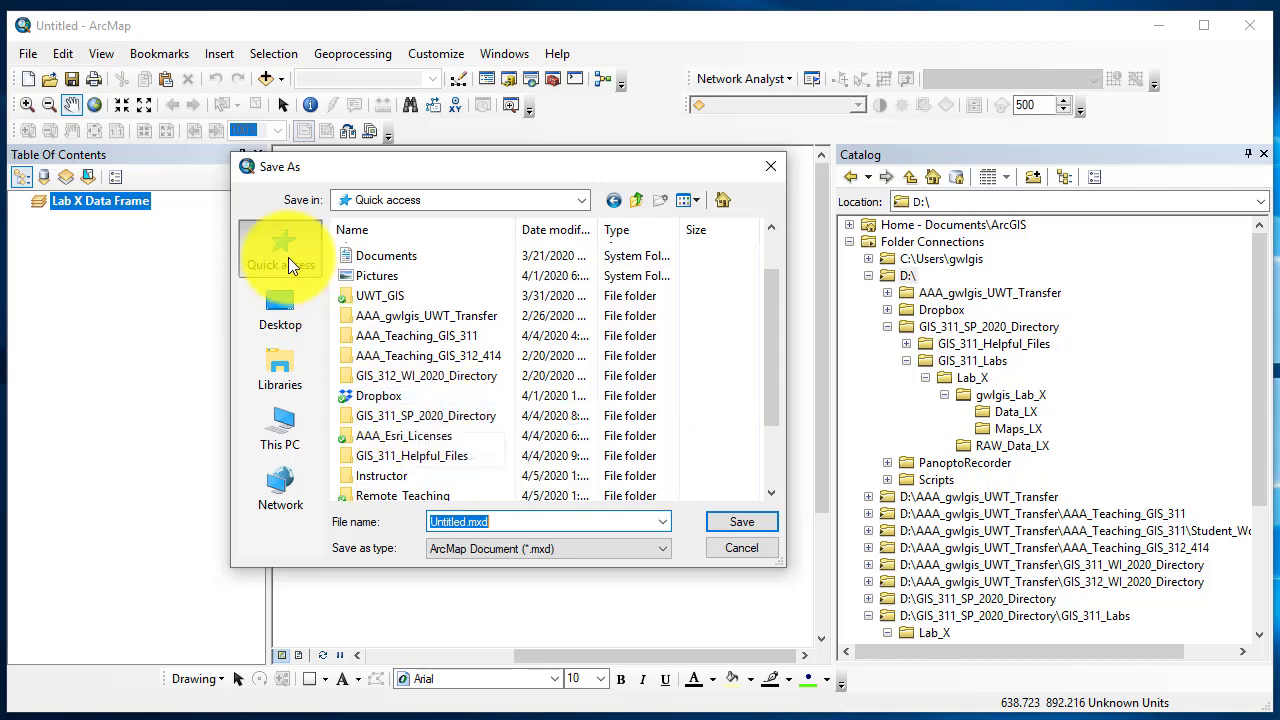
scroll(394, 396, "down", 2)
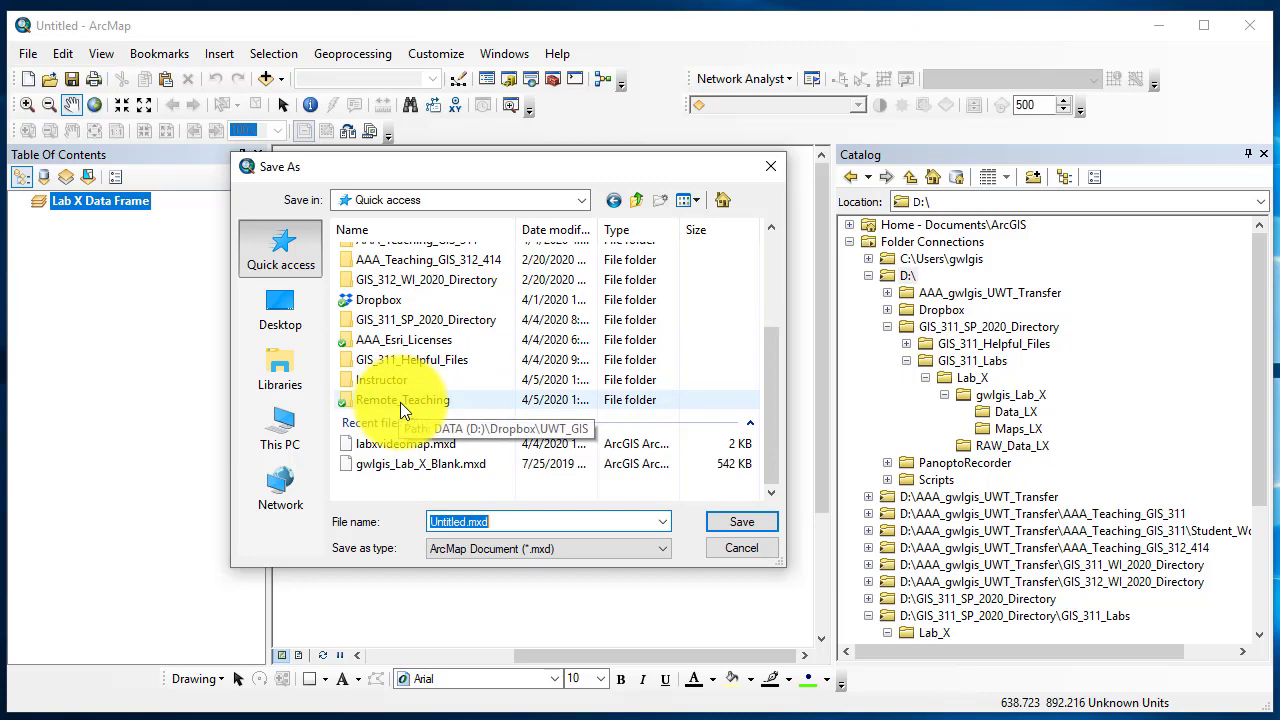
scroll(400, 402, "up", 2)
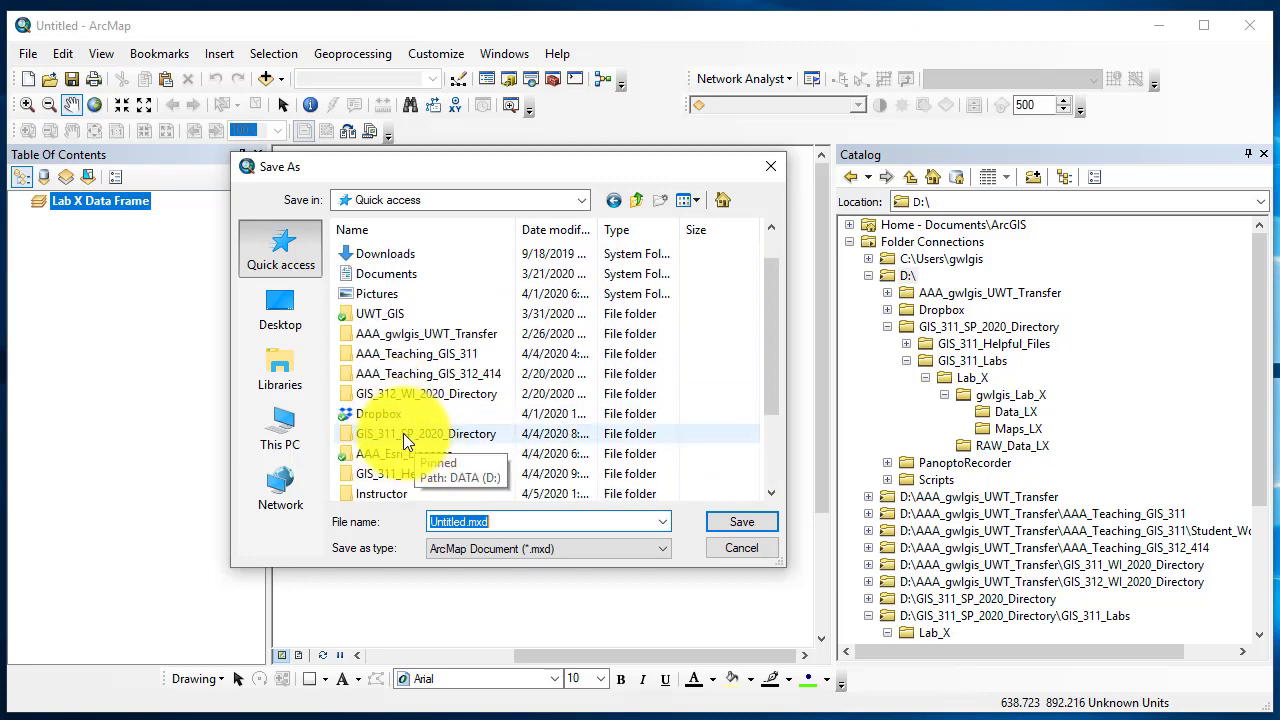
left_click(403, 440)
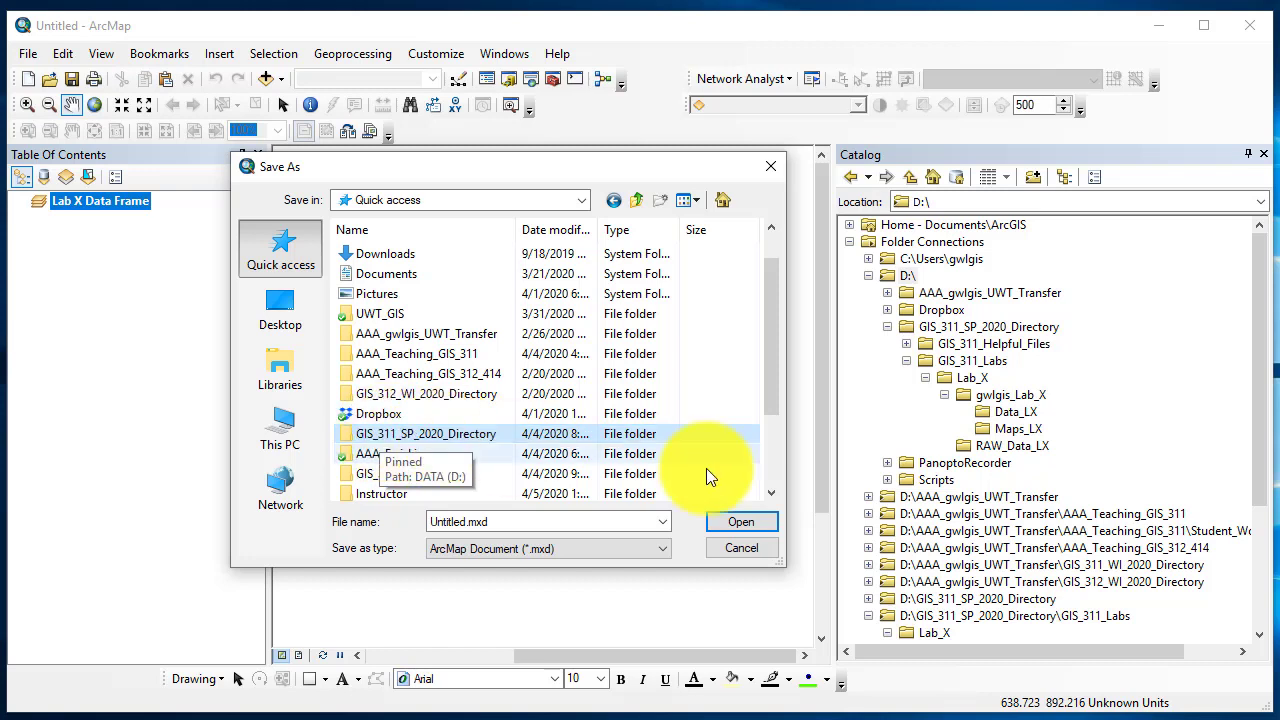
left_click(751, 518)
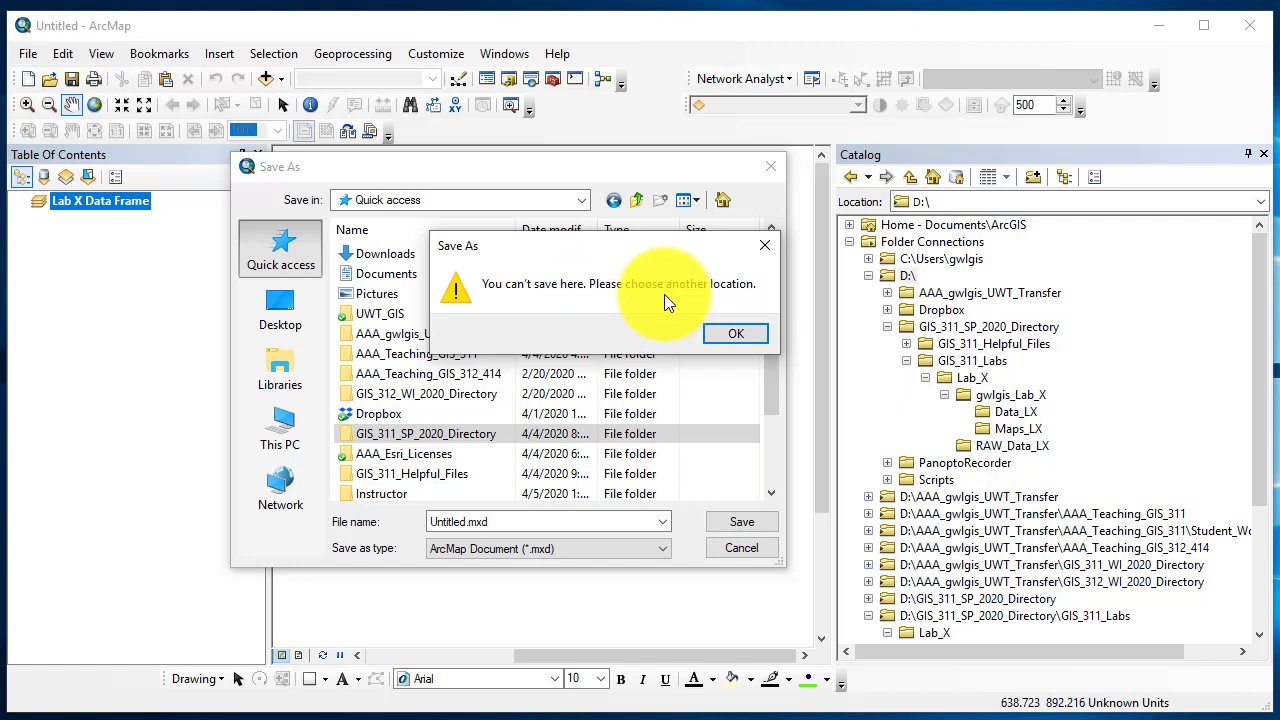
left_click(740, 333)
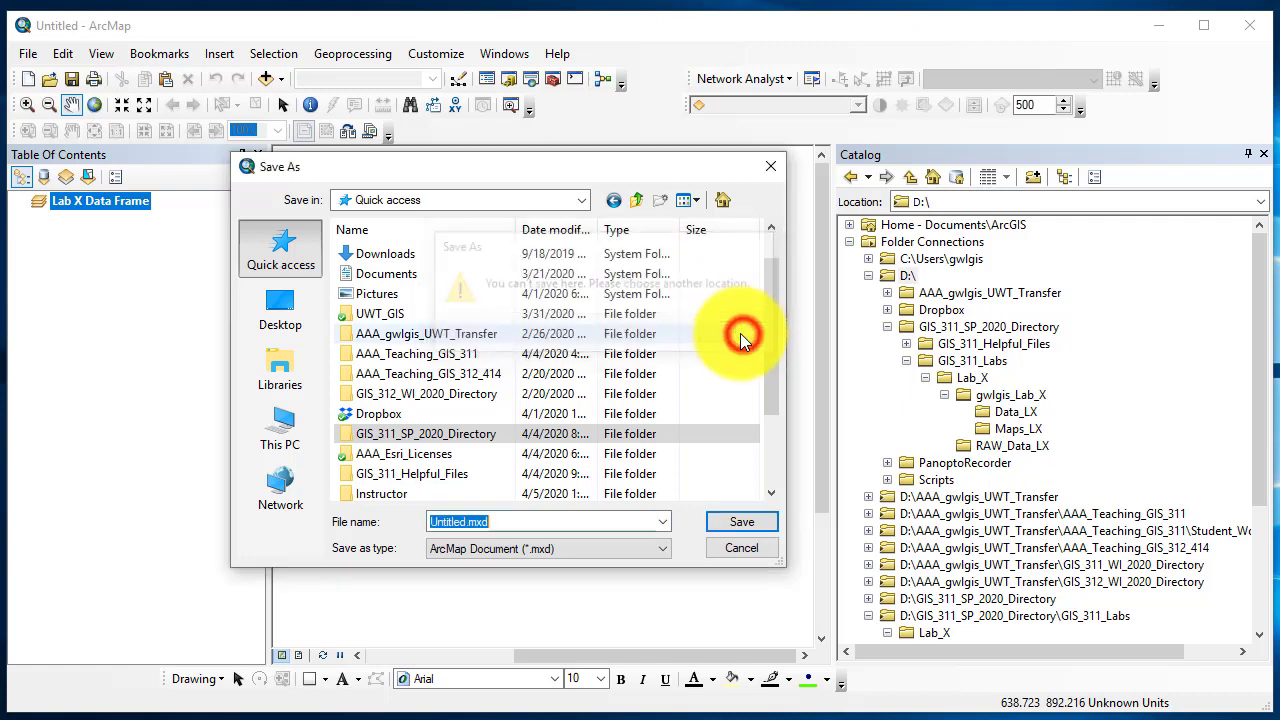
Set the save location to GIS_311_SP_2020_Directory\GIS_311_Labs\Lab_X\gwlgis_Lab_X\Maps_LX and check its full folder path.
double_click(444, 432)
double_click(404, 272)
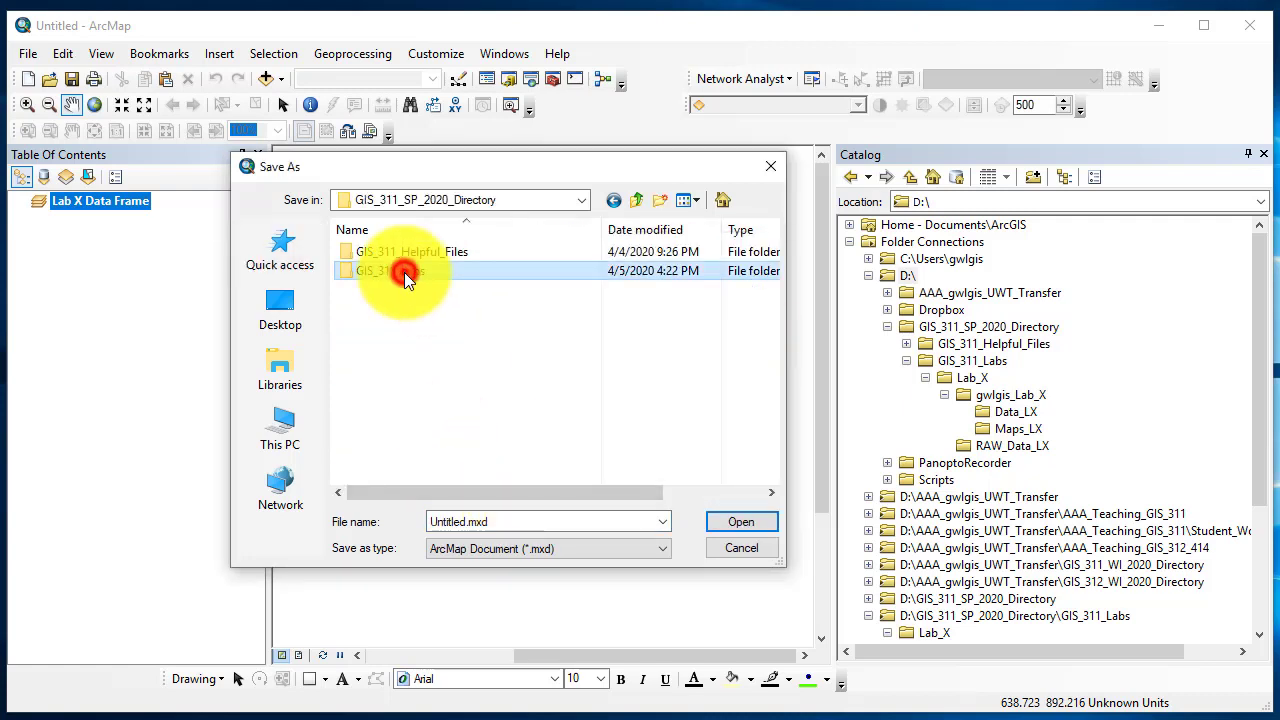
double_click(367, 251)
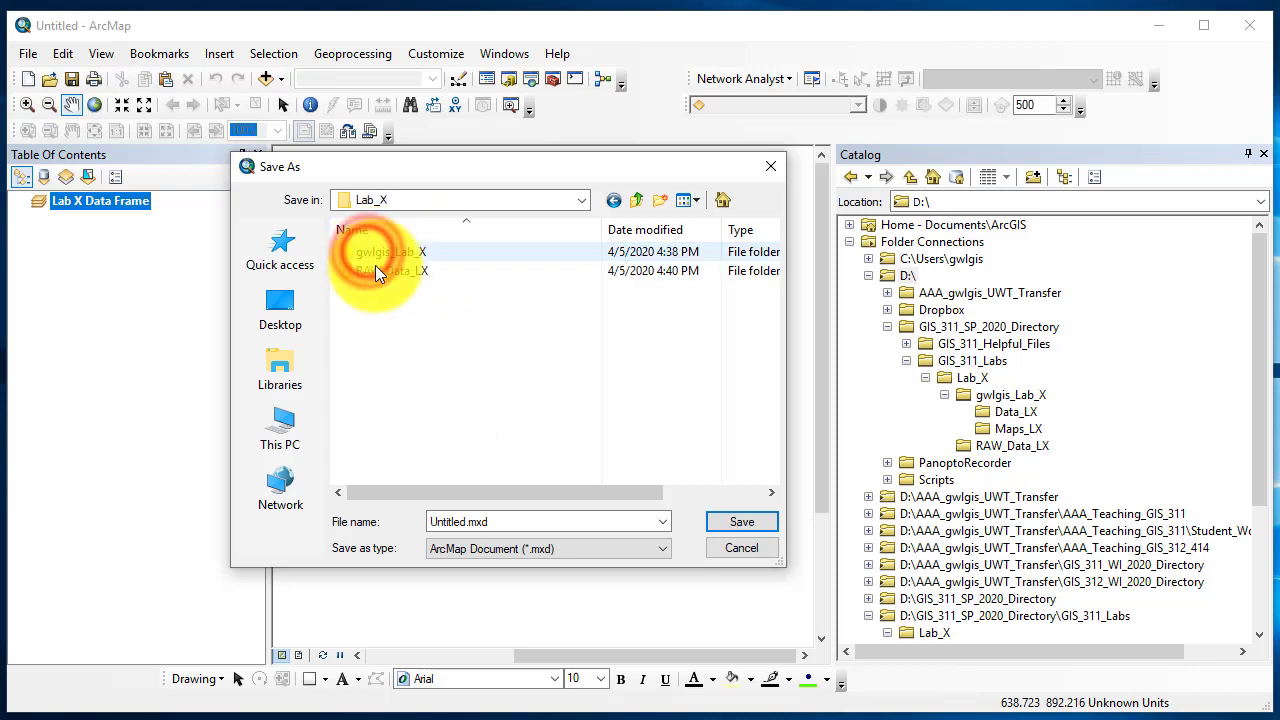
double_click(379, 252)
double_click(379, 269)
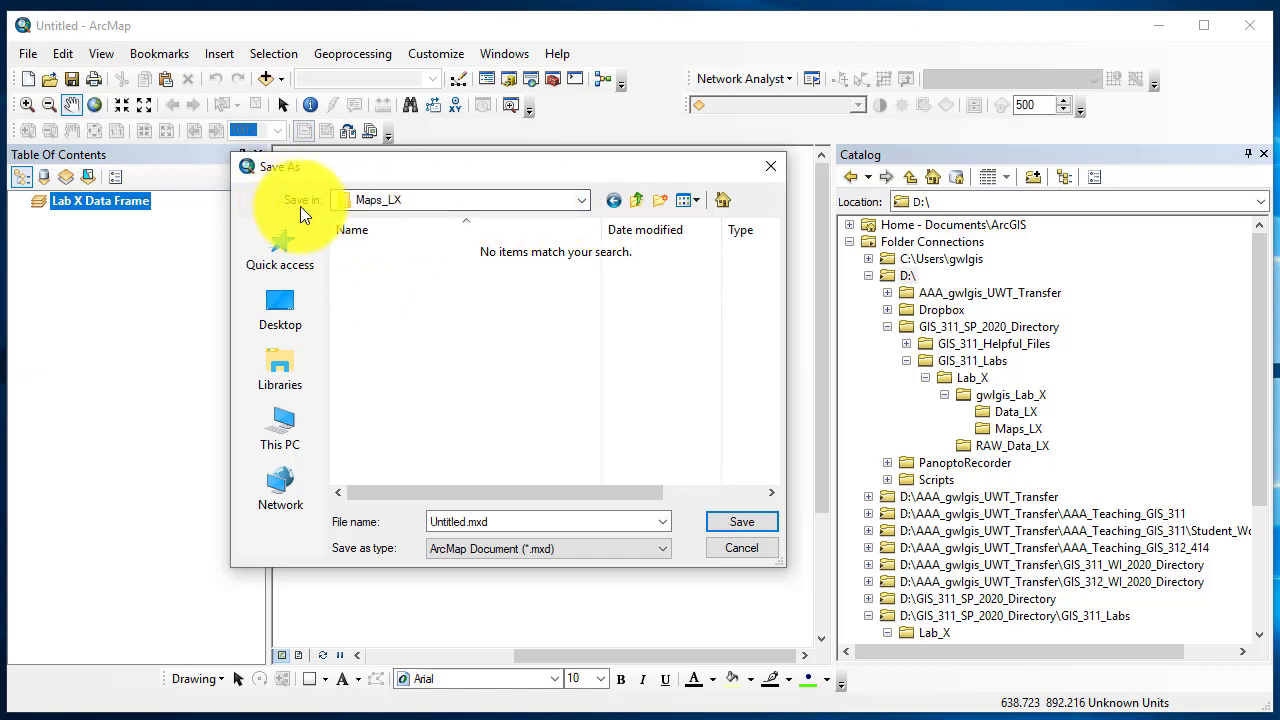
left_click(581, 201)
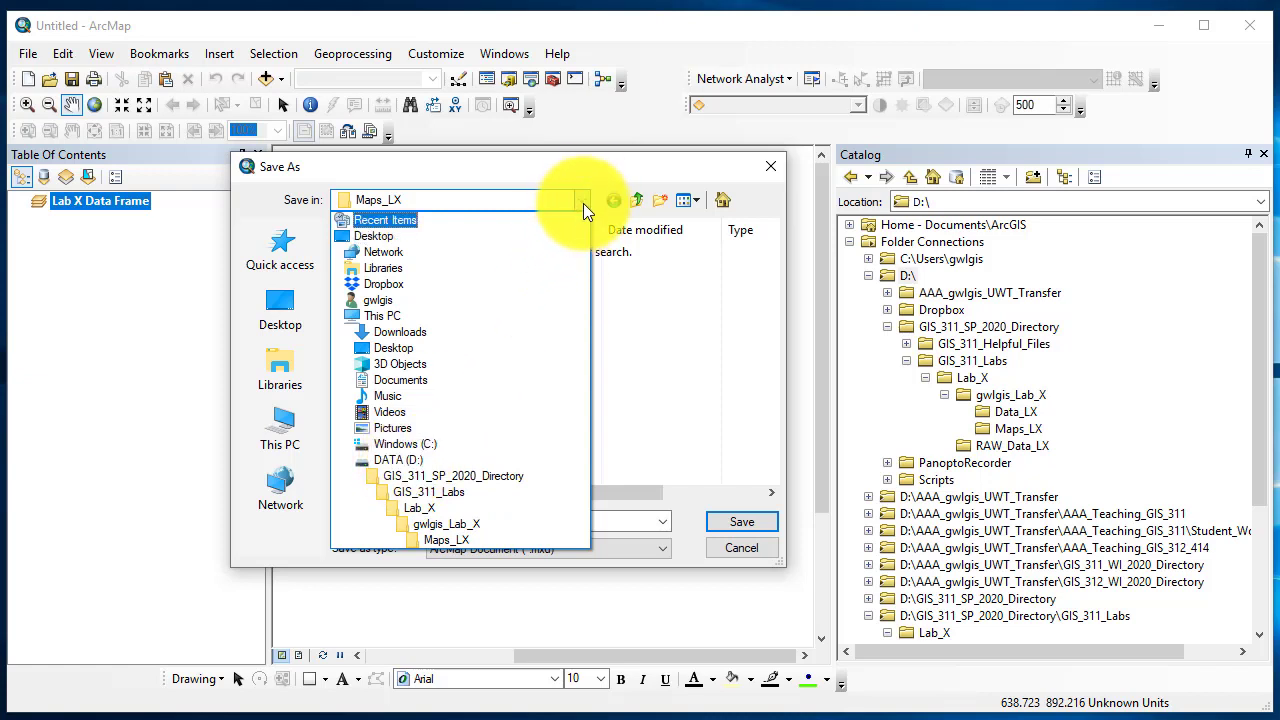
left_click(581, 172)
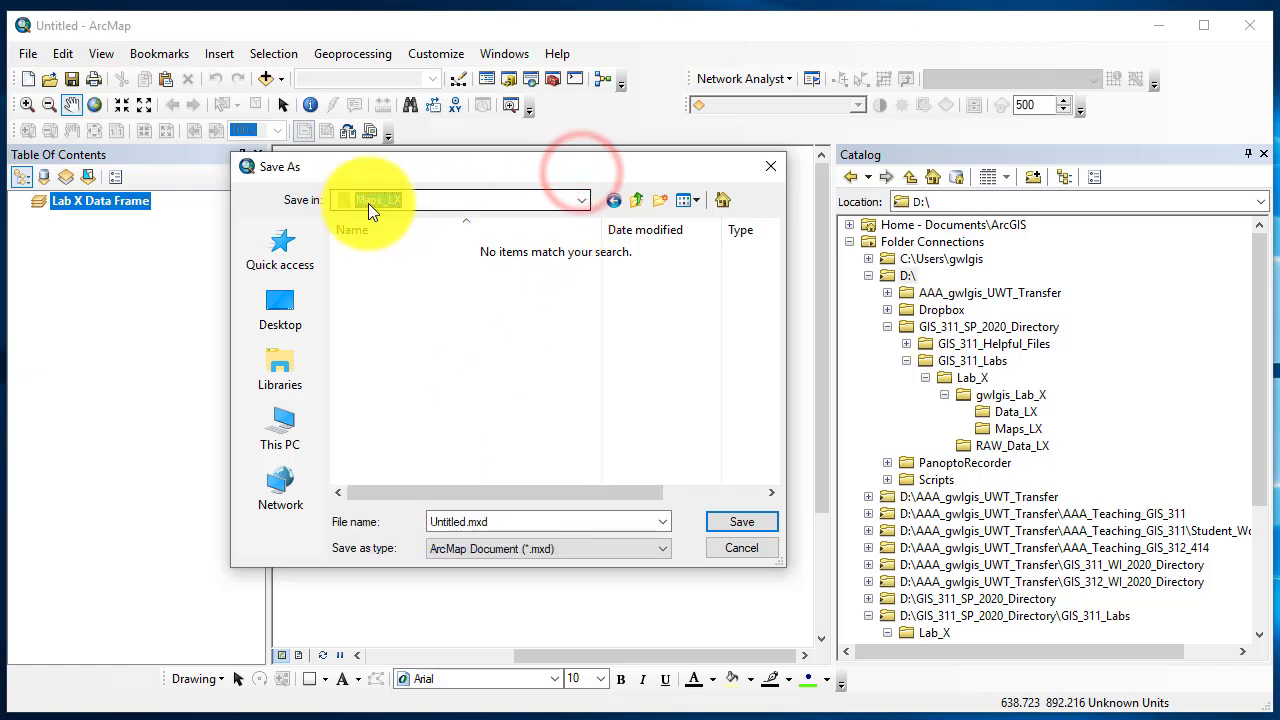
Save the map document as gwlgis_Lab_X_Blank.mxd and expand Maps_LX under the D:\ connection to check for it.
left_click(512, 522)
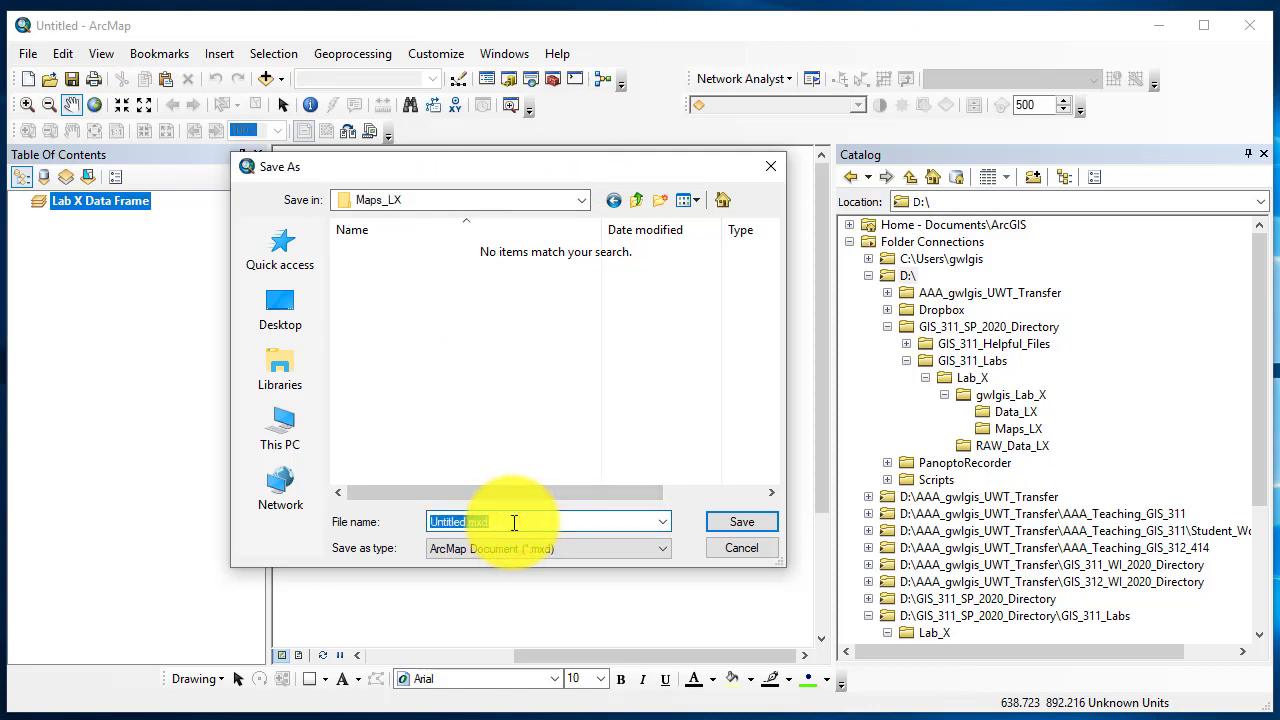
type("gwl")
left_click(744, 522)
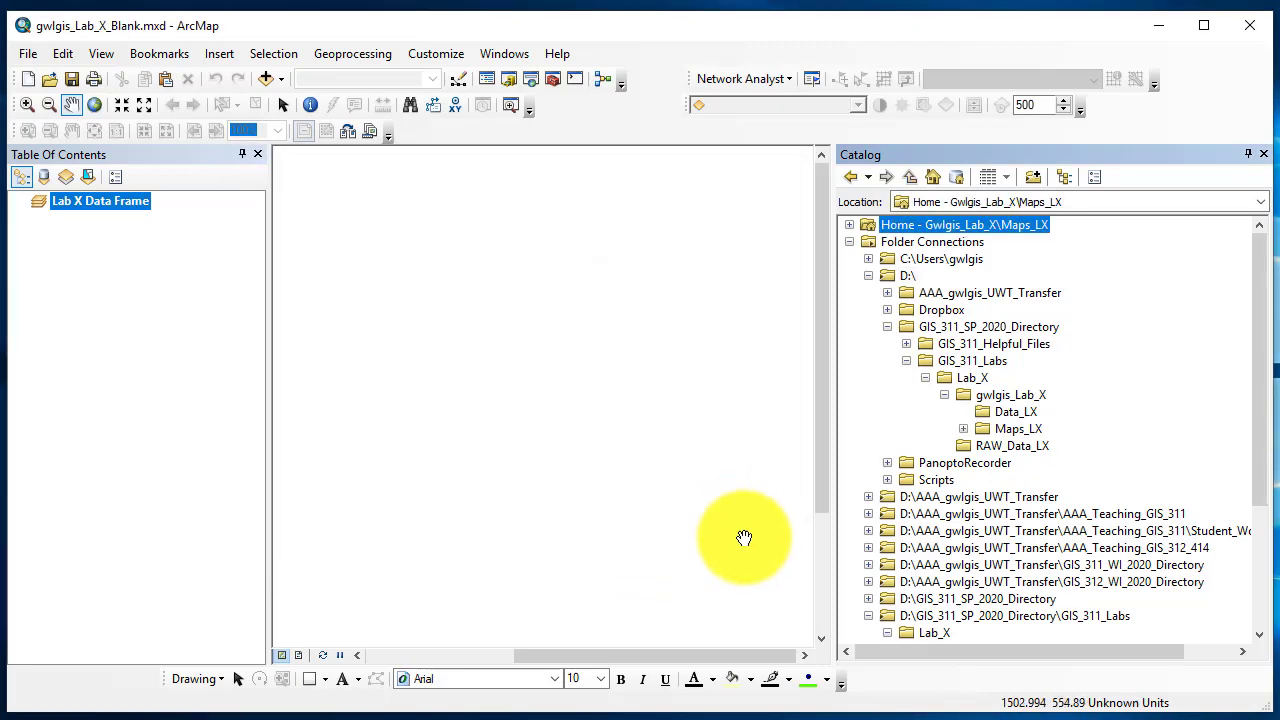
left_click(963, 429)
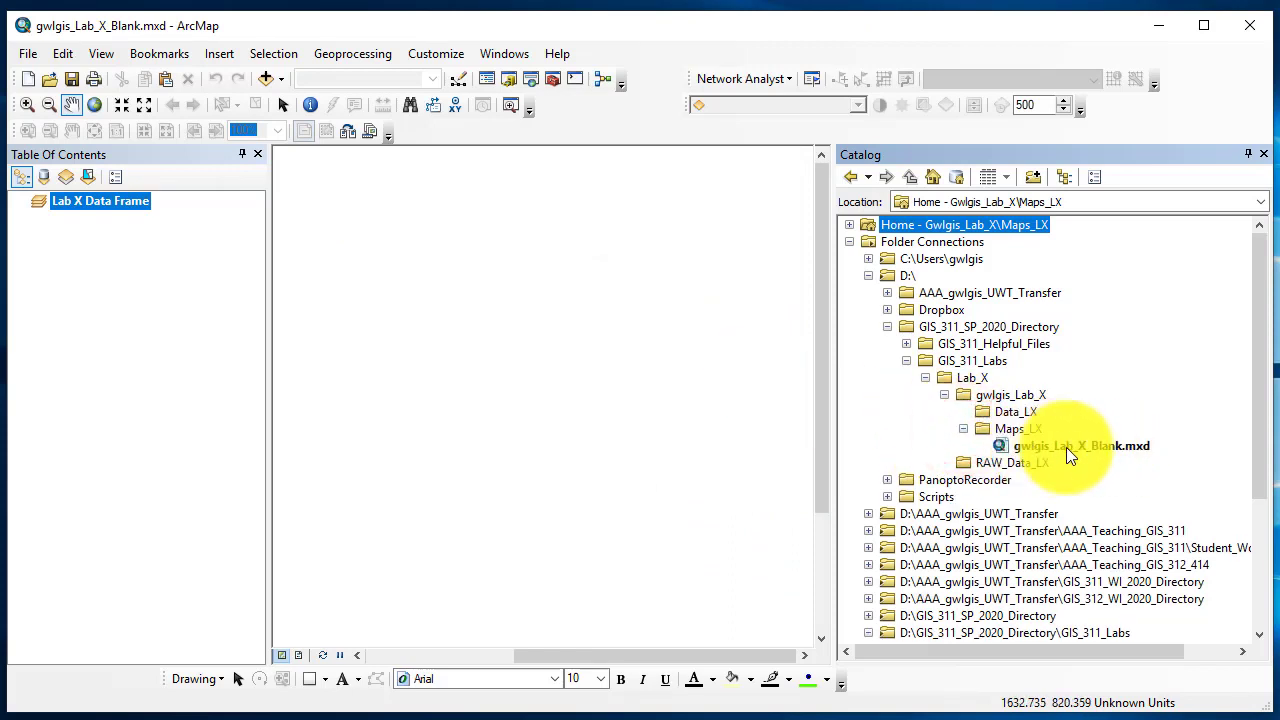
scroll(1063, 447, "down", 4)
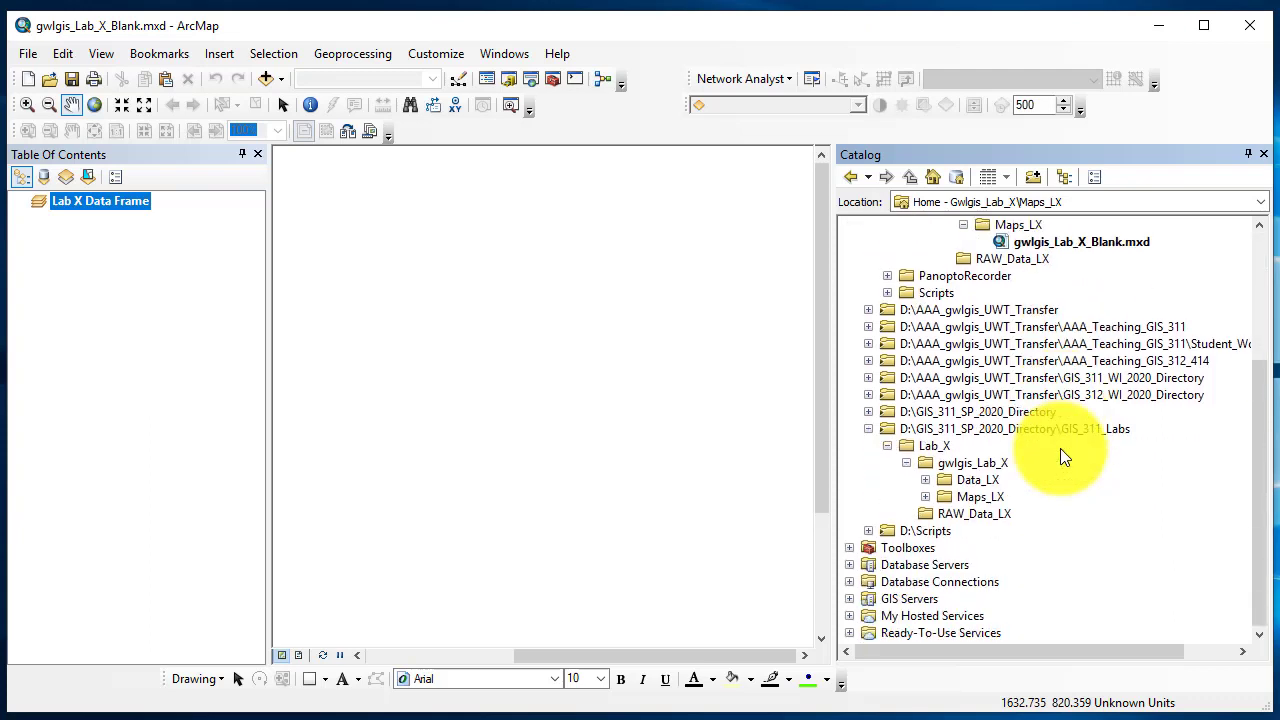
Expand Maps_LX under the D:\GIS_311_SP_2020_Directory\GIS_311_Labs connection and check the map document properties, including the relative pathnames setting.
left_click(926, 497)
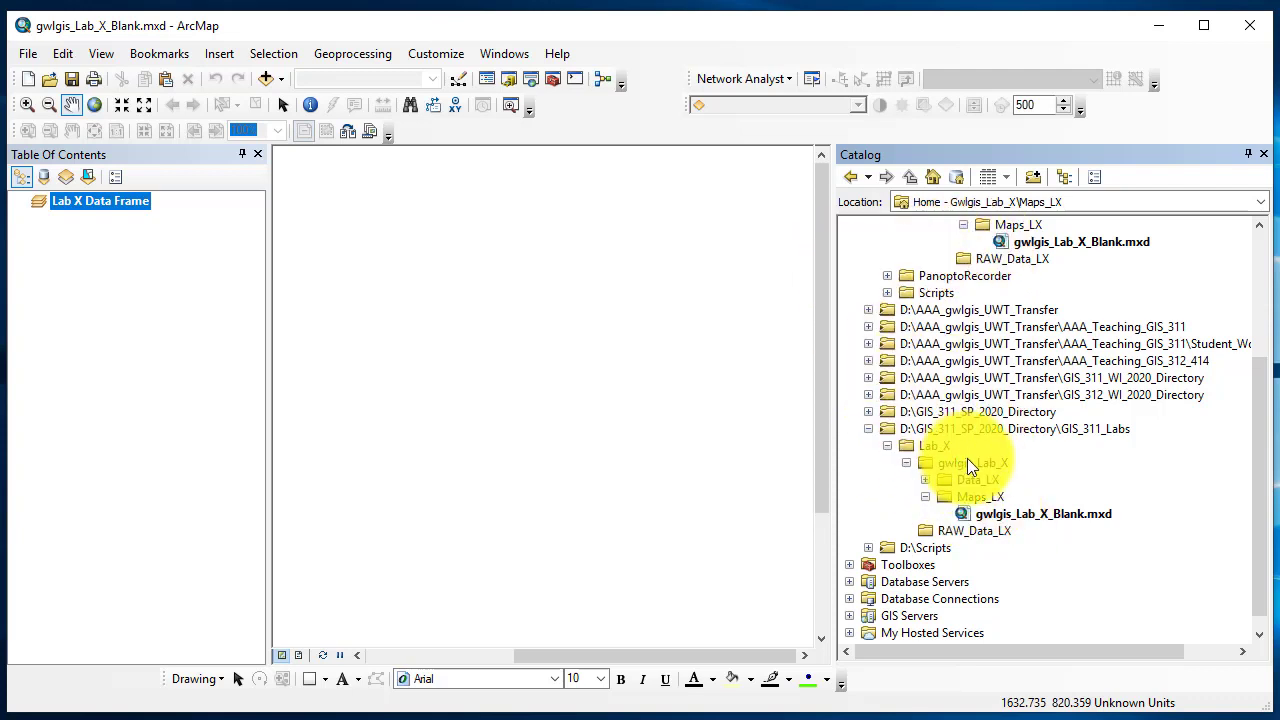
left_click(27, 53)
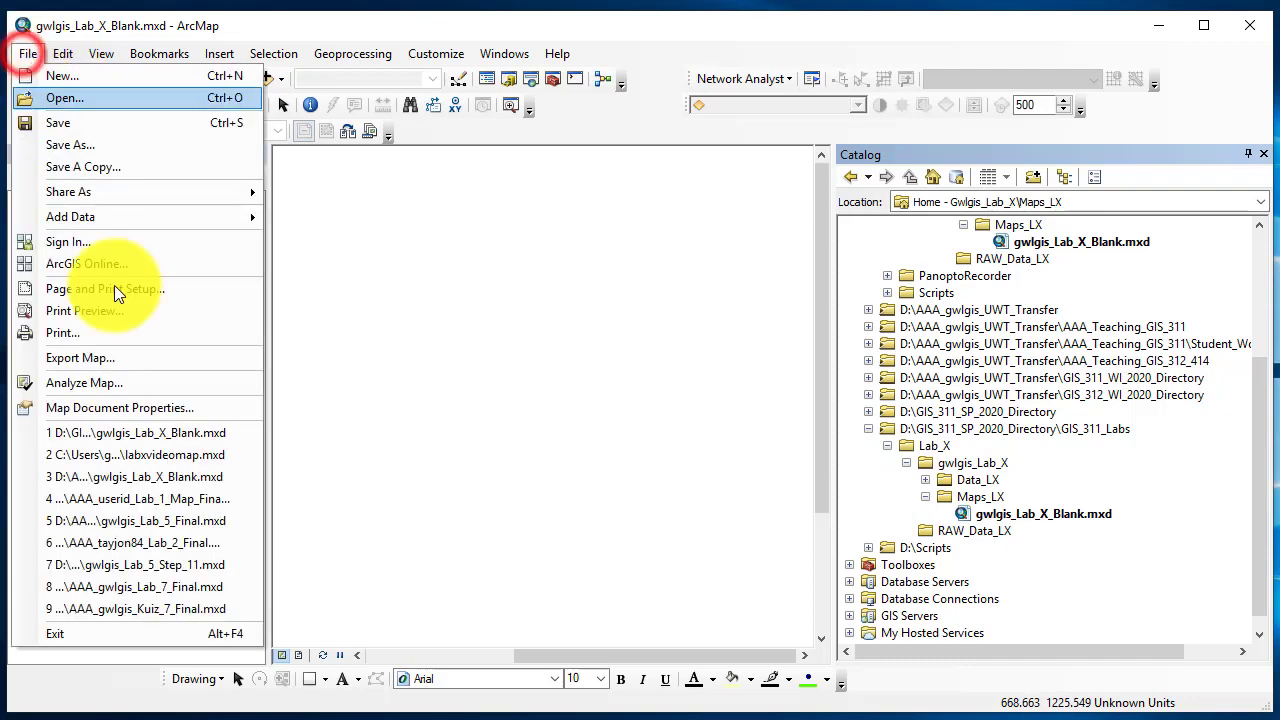
left_click(137, 408)
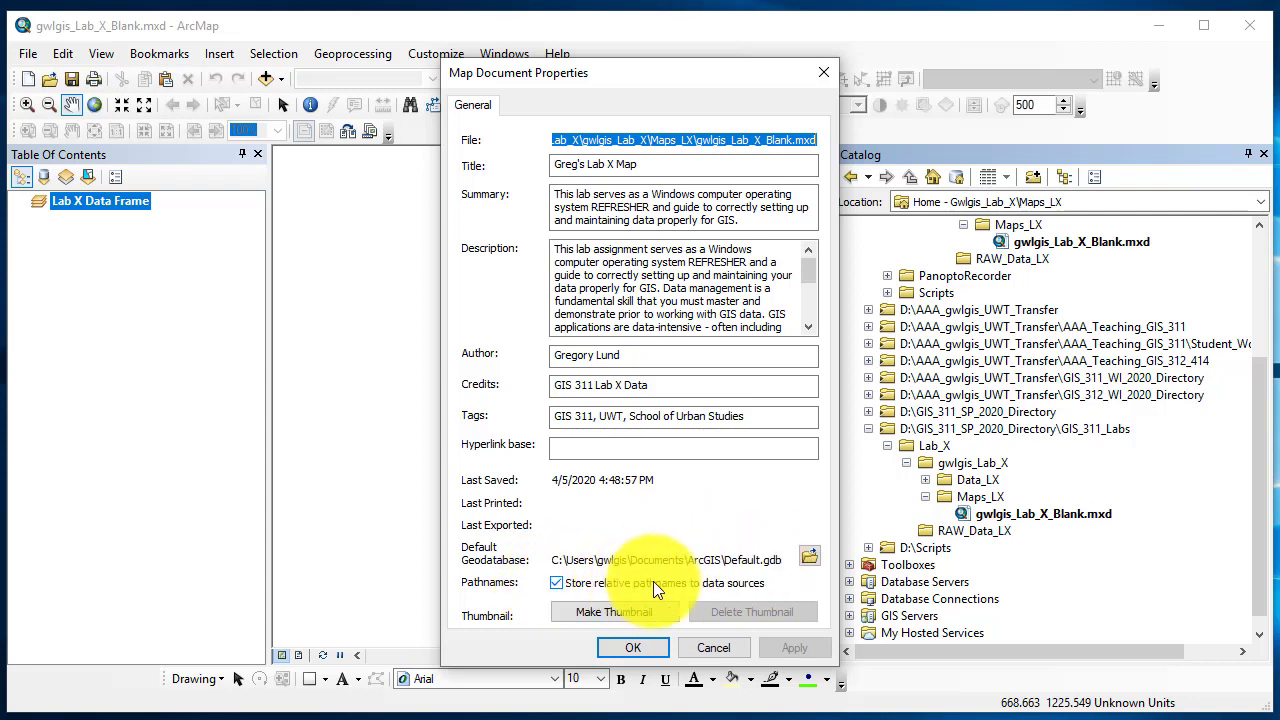
left_click(635, 650)
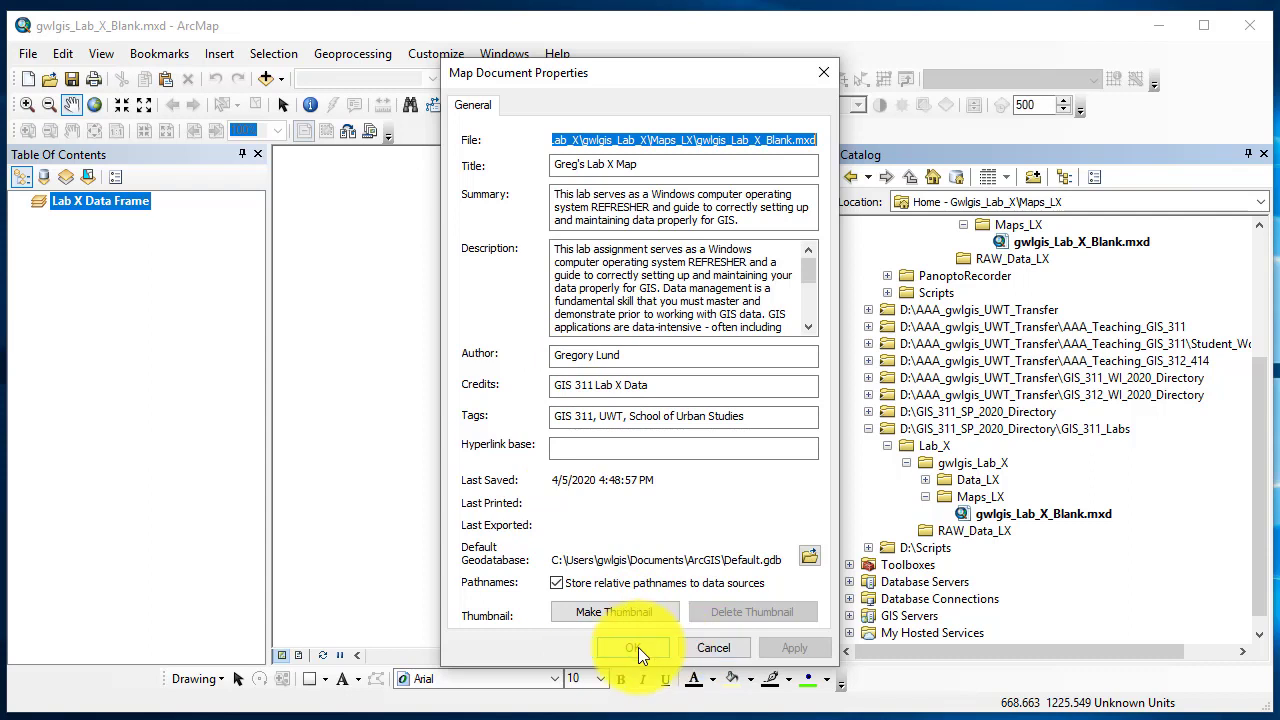
left_click(638, 647)
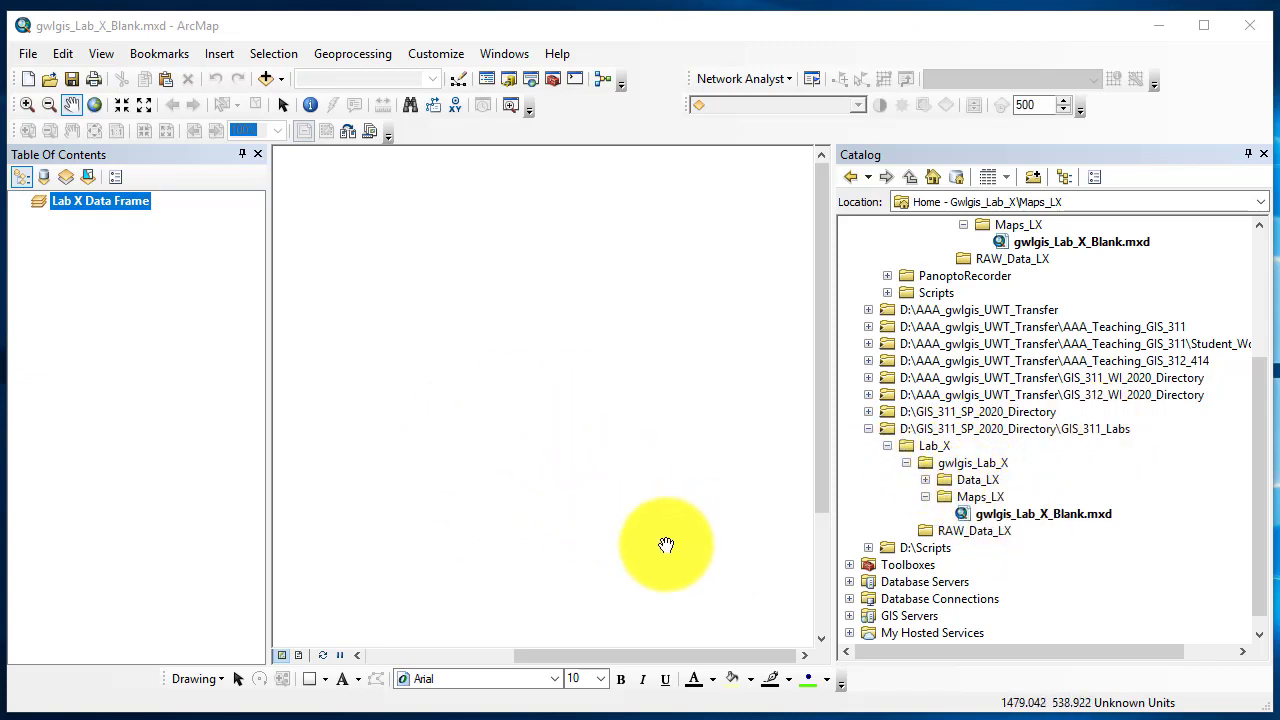
Review the map document properties once more and cancel out of them without making changes.
left_click(30, 53)
left_click(160, 407)
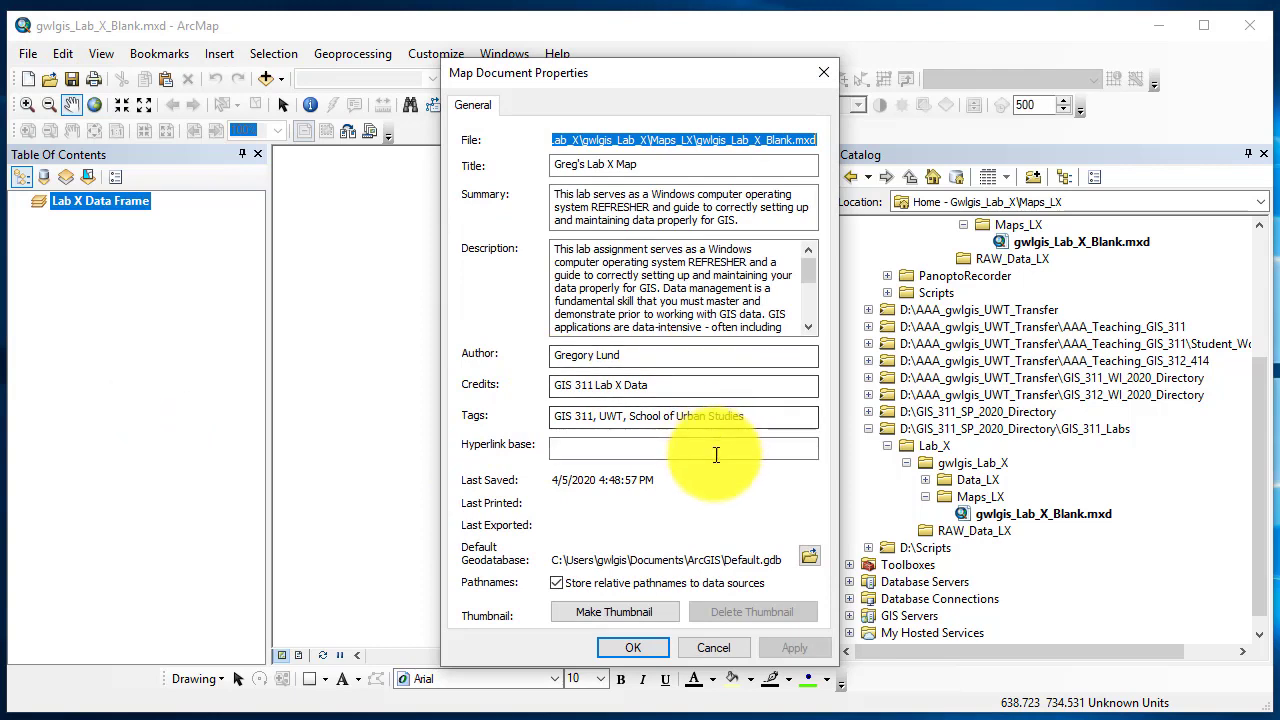
left_click(716, 645)
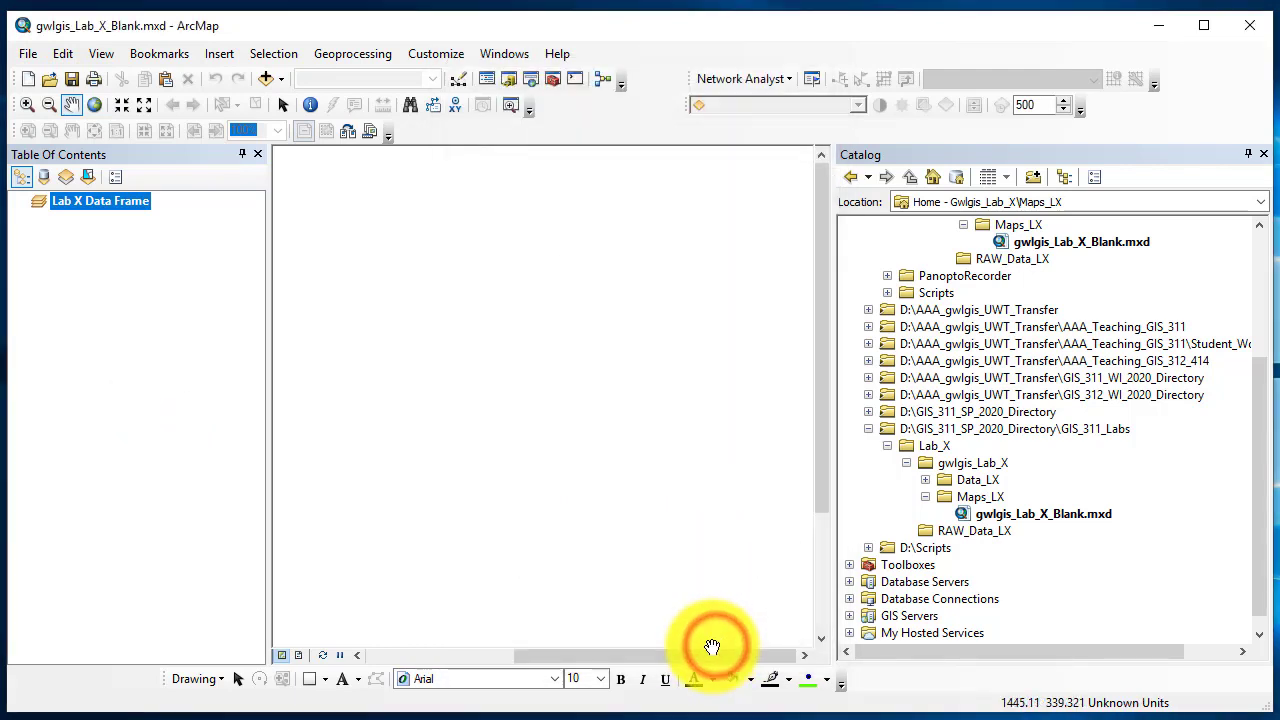